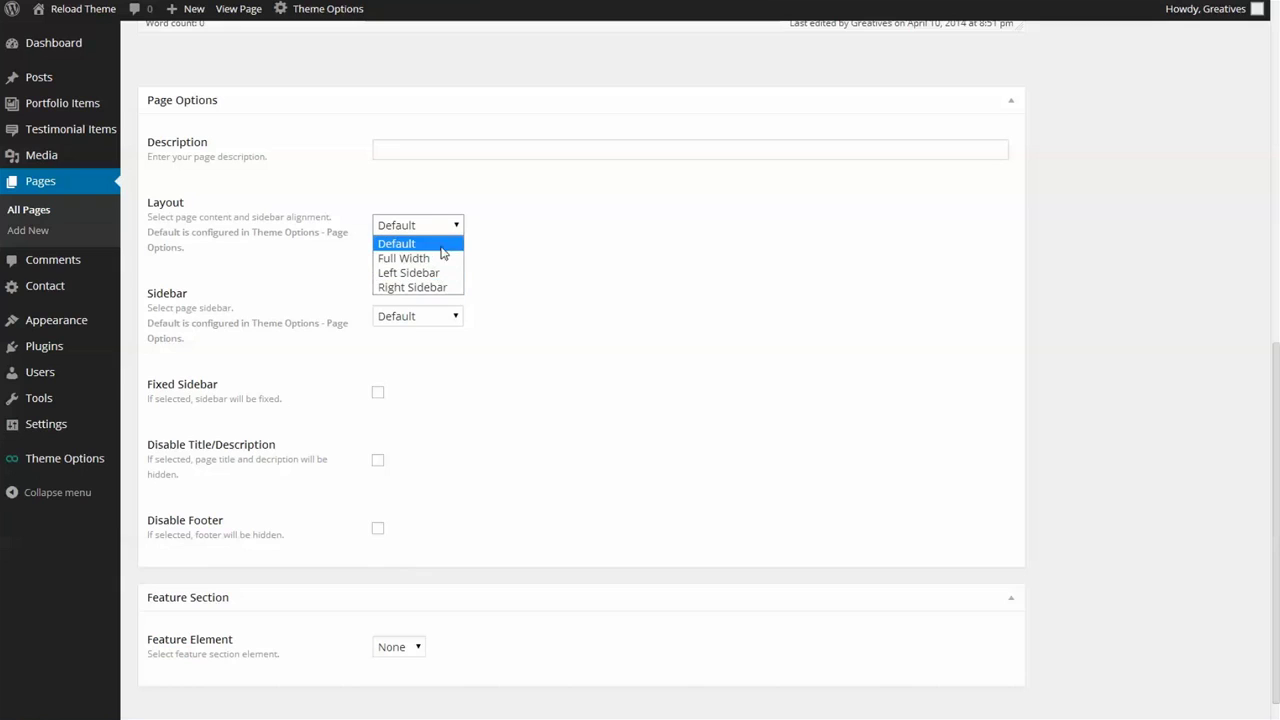
- Review the choices offered for the page's Layout and Sidebar options, keeping both at Default
left_click(519, 228)
left_click(446, 318)
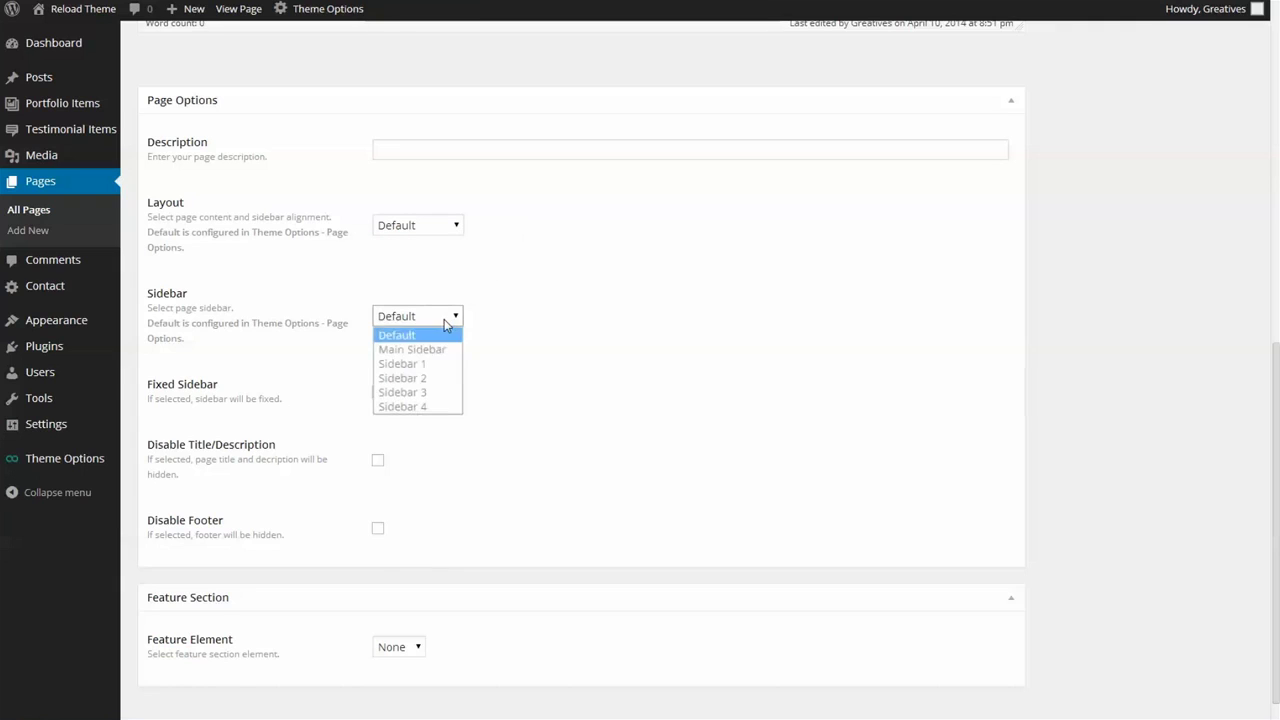
left_click(517, 363)
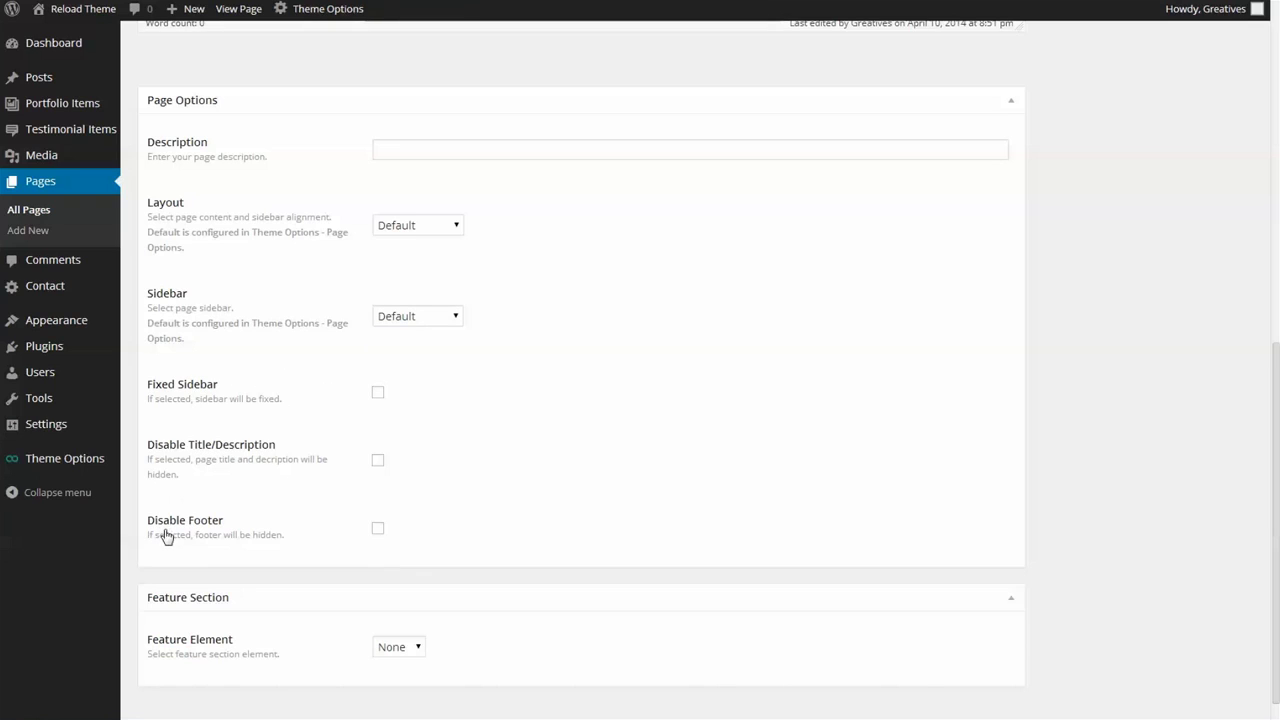
- Set the page's feature element to Image with a Custom Size height of 350 px
scroll(596, 541, "down", 1)
left_click(405, 625)
left_click(410, 651)
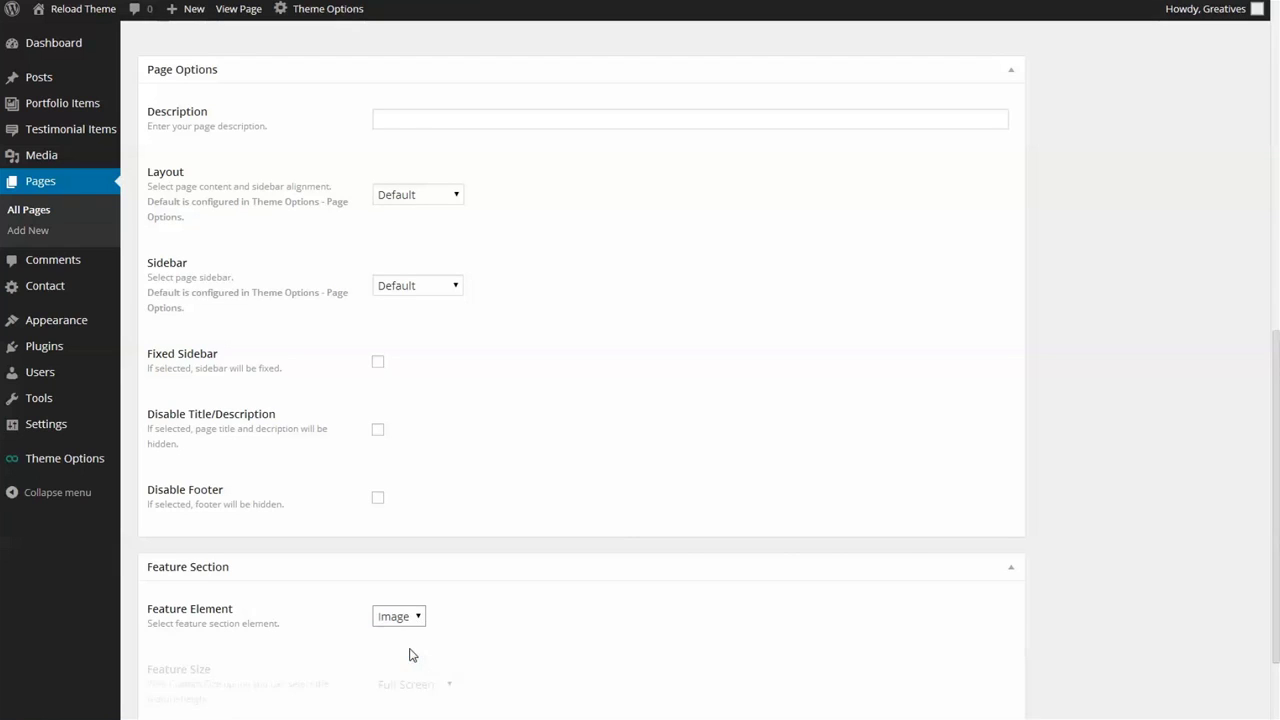
scroll(523, 534, "down", 3)
left_click(445, 570)
left_click(428, 595)
left_click_drag(507, 563, 497, 563)
type("350")
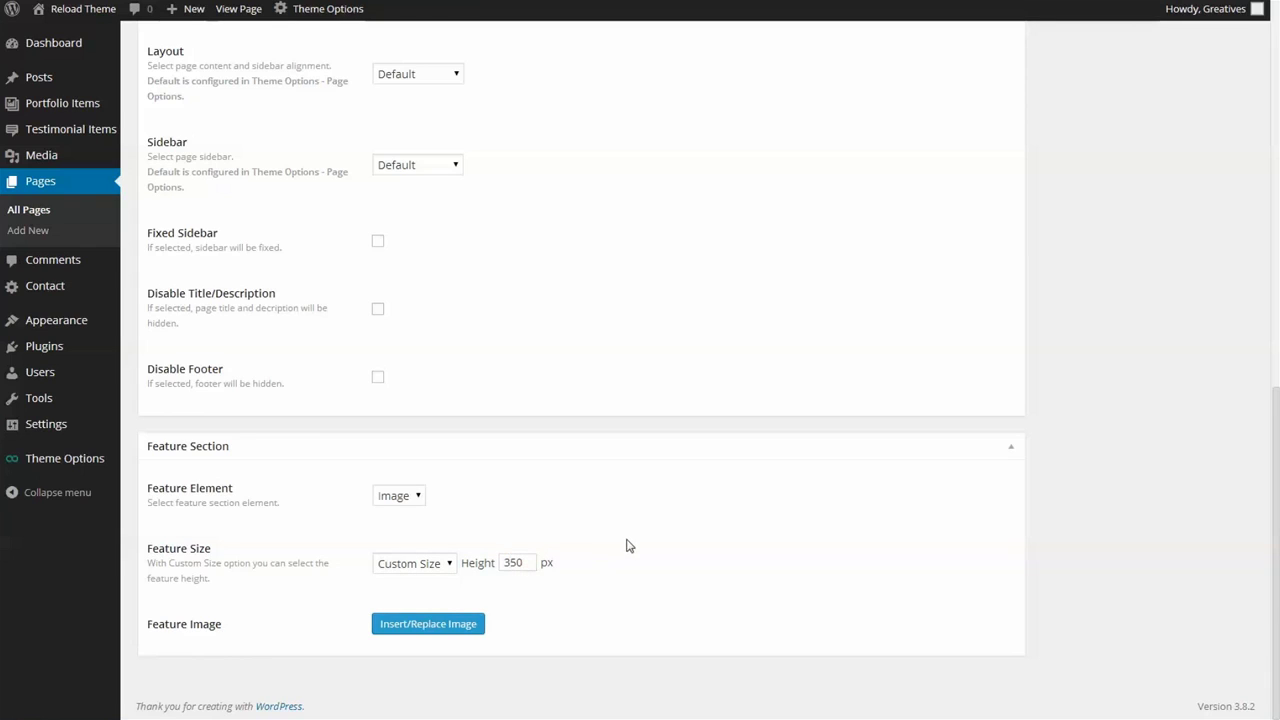
- Insert title-1.jpg, the laptop with the bar chart, from the media library as the feature image
left_click(449, 623)
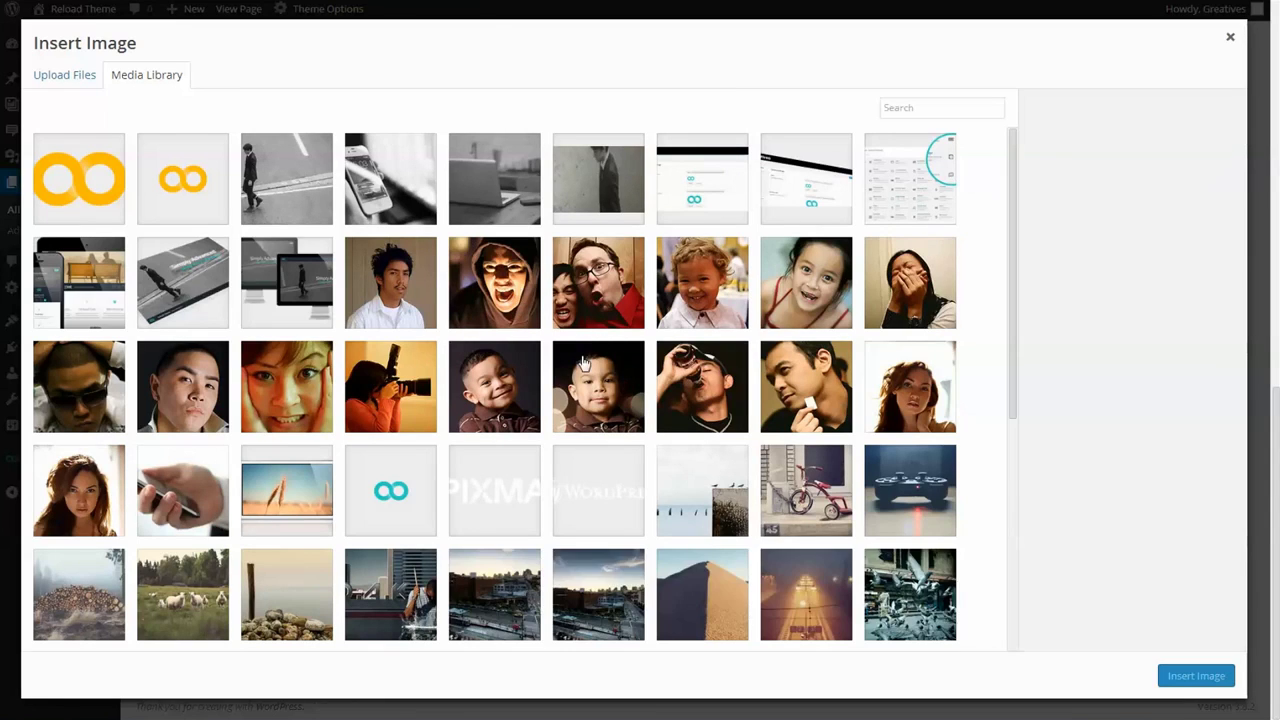
scroll(585, 360, "down", 3)
scroll(585, 360, "down", 3)
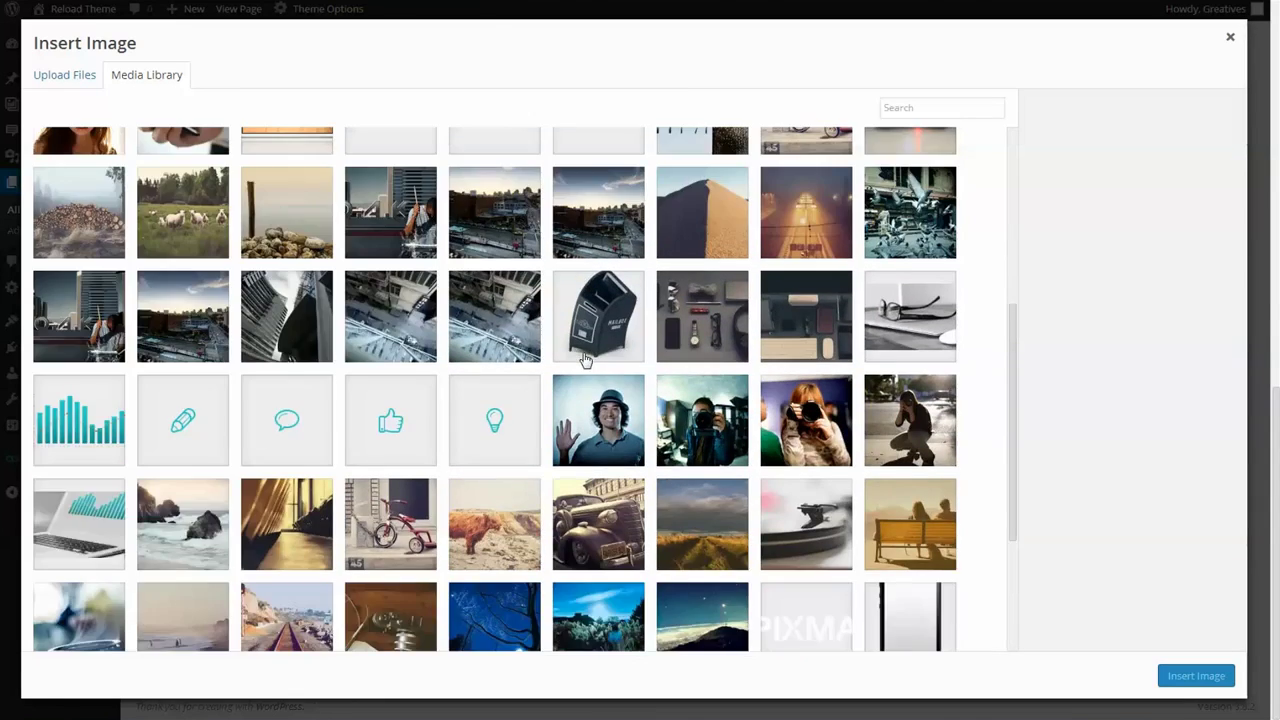
scroll(590, 362, "down", 2)
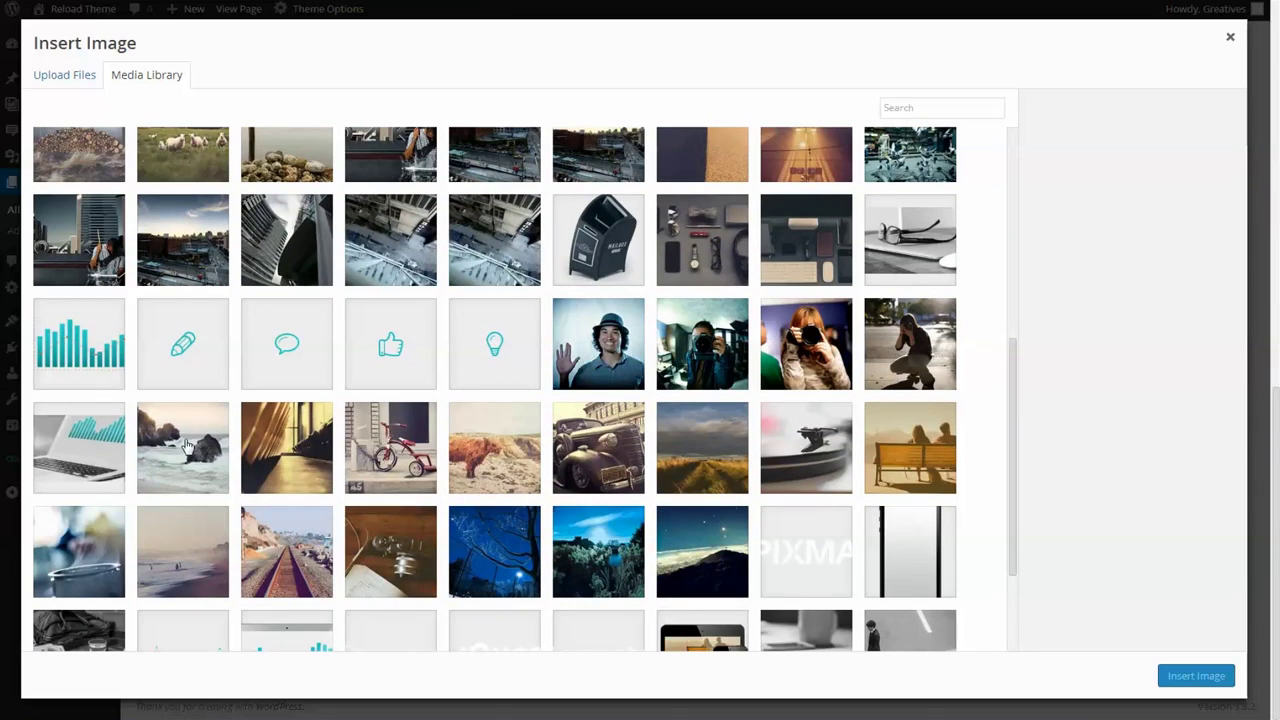
left_click(89, 463)
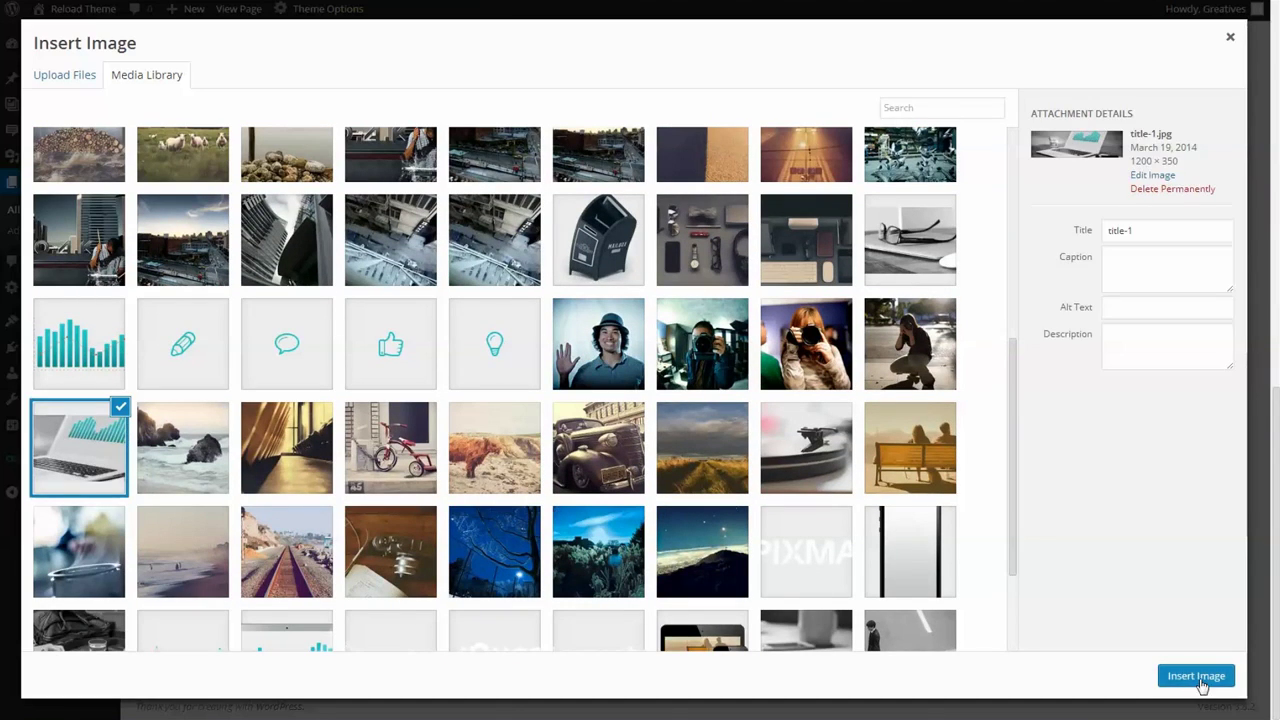
left_click(1196, 676)
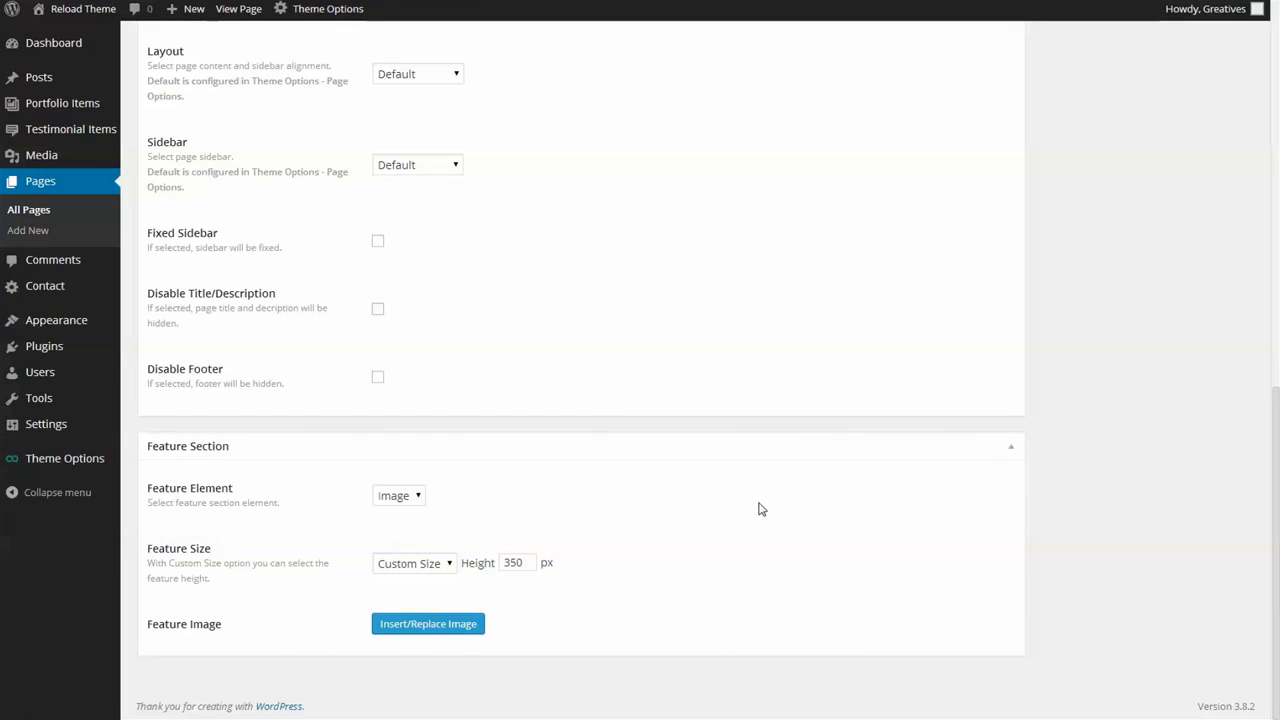
- Set the feature image's pattern overlay to Yes, color overlay to Black and opacity overlay to 70
scroll(760, 515, "down", 3)
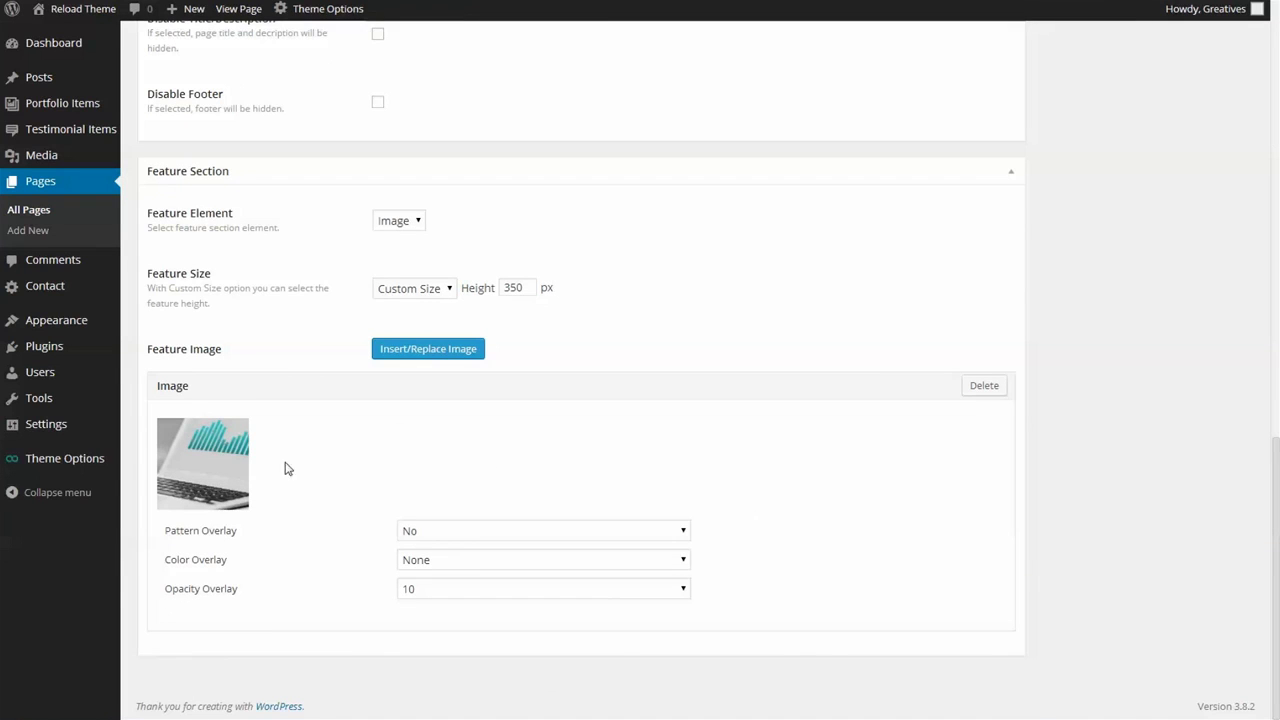
left_click(473, 537)
left_click(449, 566)
left_click(448, 563)
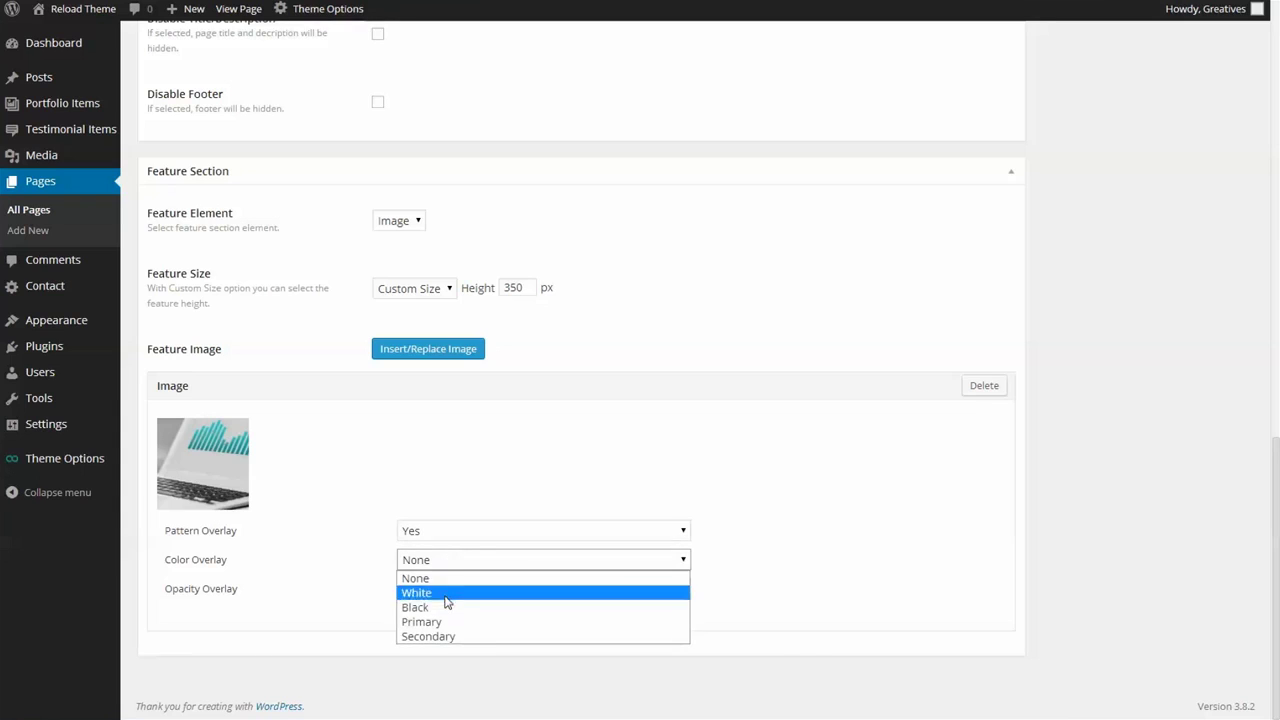
left_click(446, 607)
left_click(437, 591)
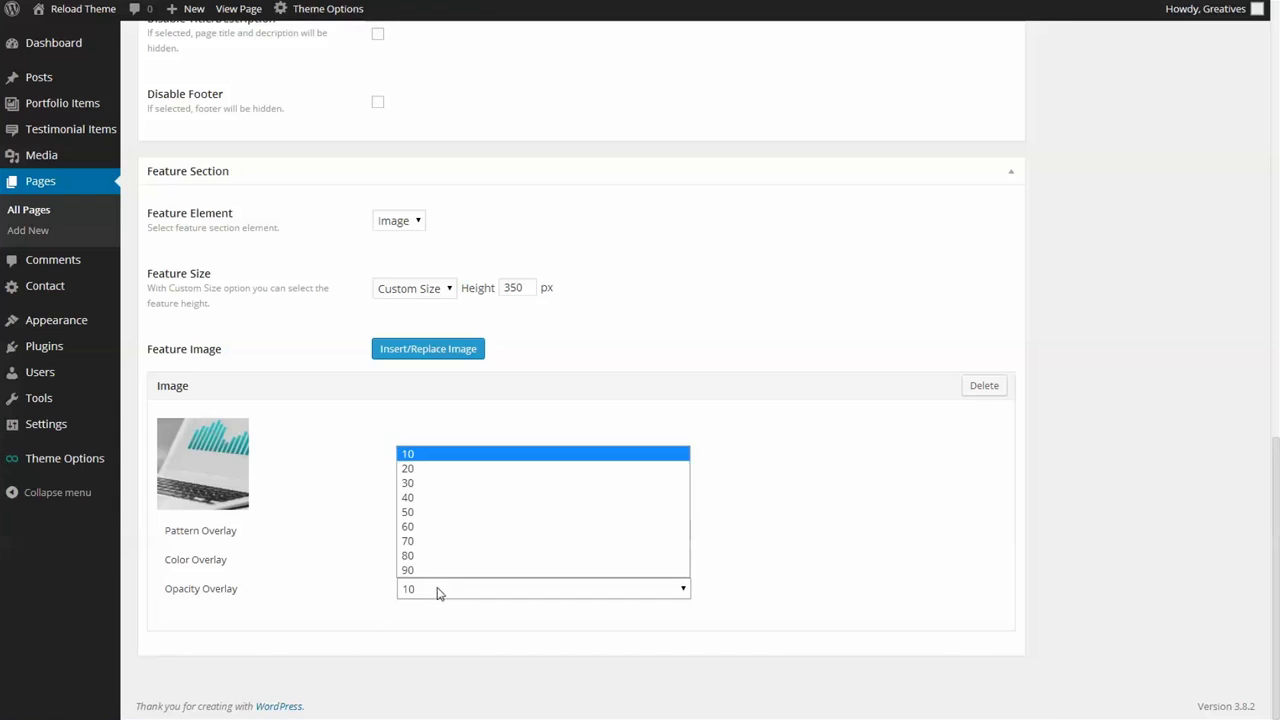
left_click(435, 541)
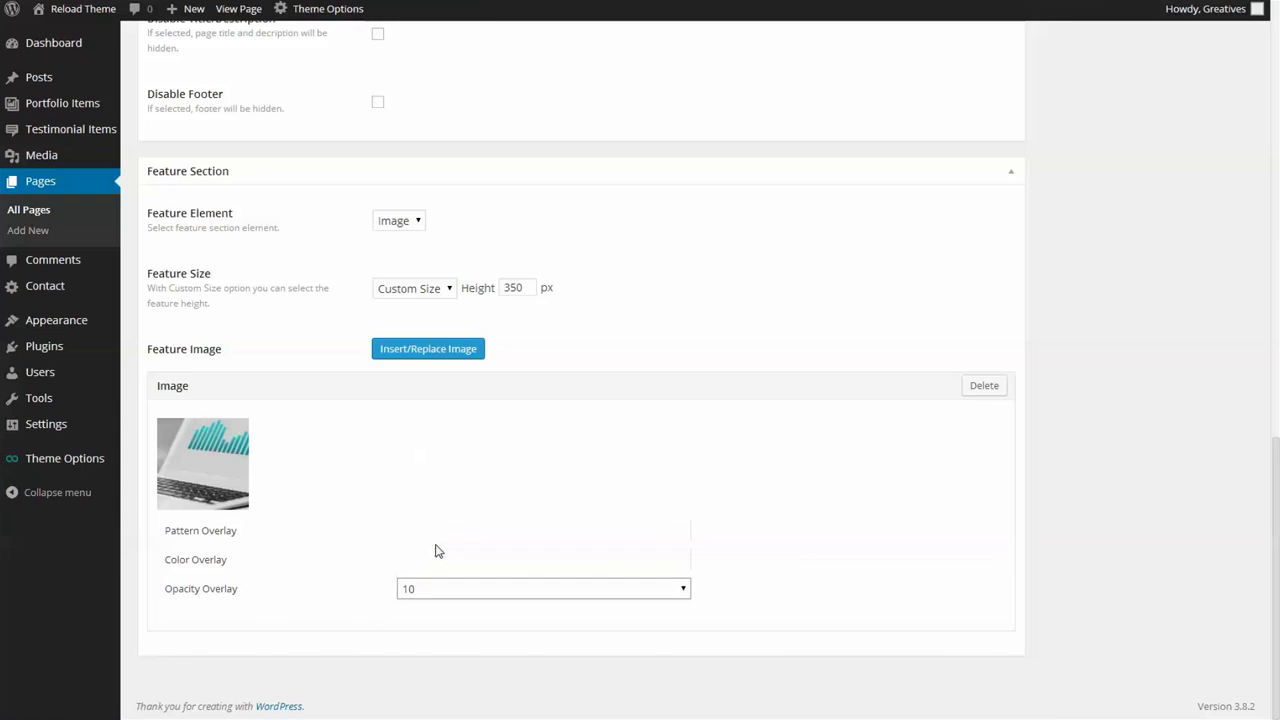
- Update the About Us page and view it on the site
scroll(1075, 568, "up", 1)
scroll(1075, 568, "up", 15)
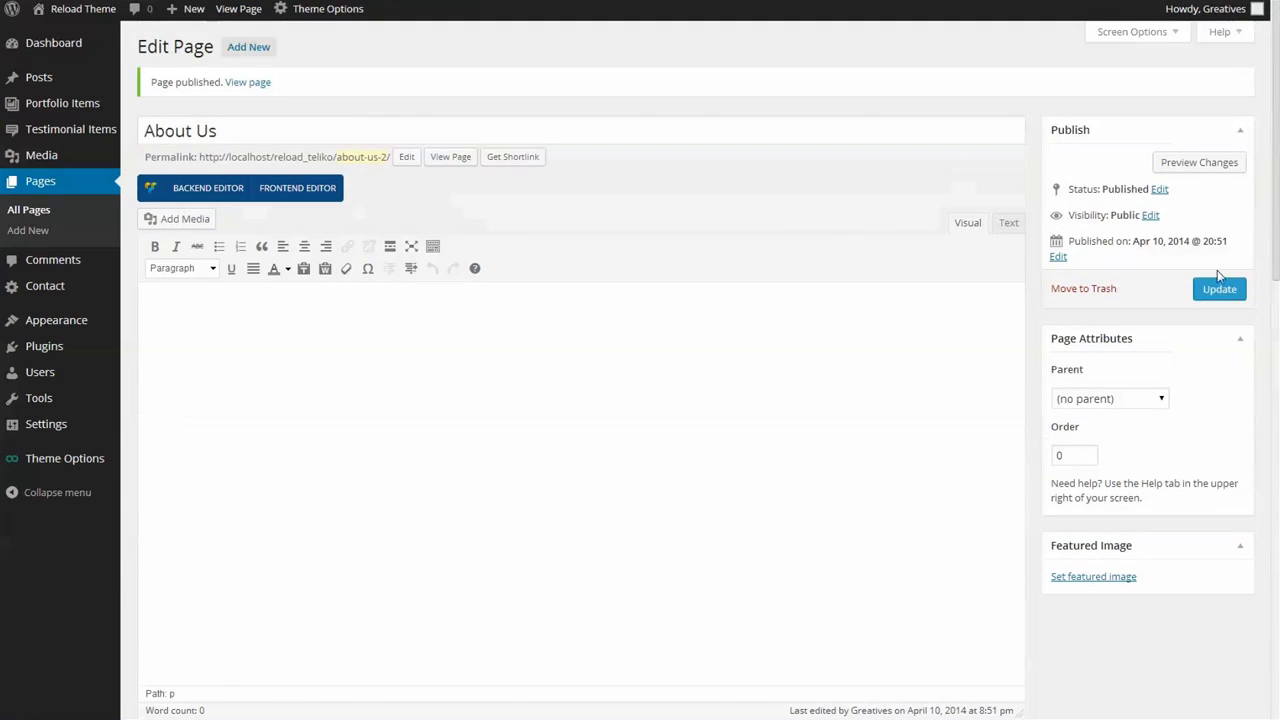
left_click(1226, 290)
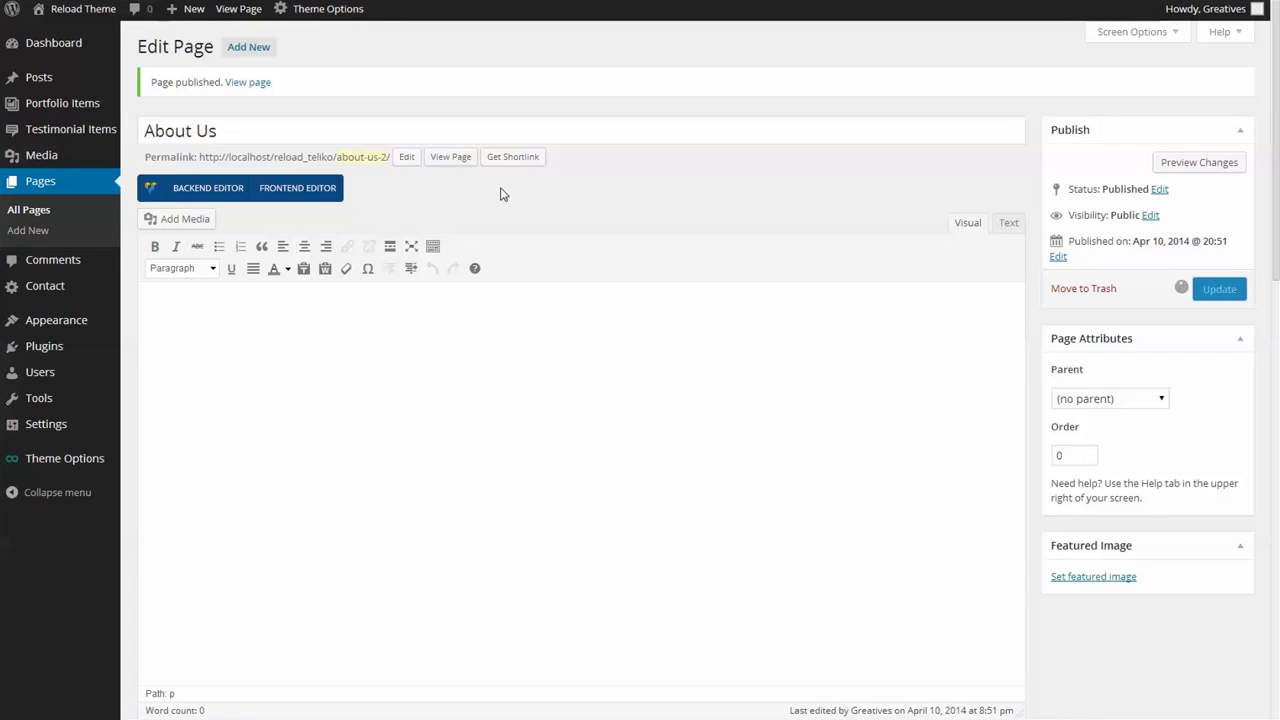
left_click(449, 163)
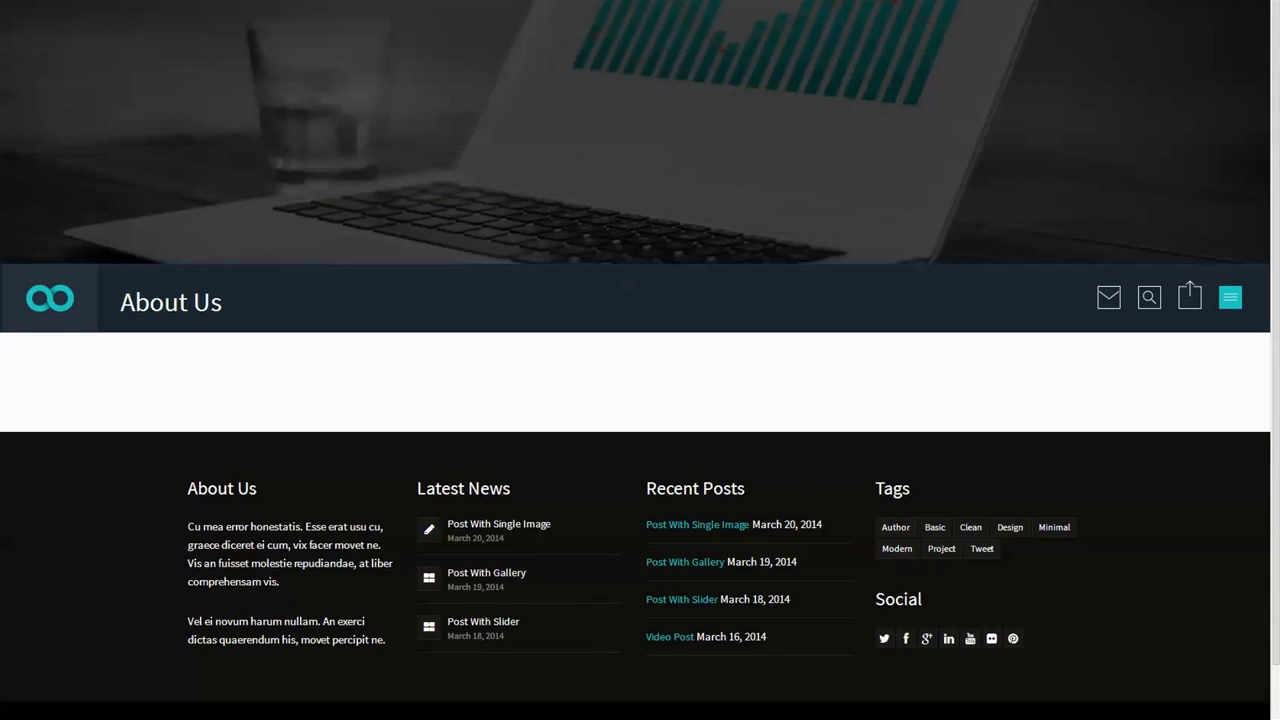
- Return to the page editor and enter "welcome to our company" as the page description
key("alt+Left")
scroll(601, 458, "down", 5)
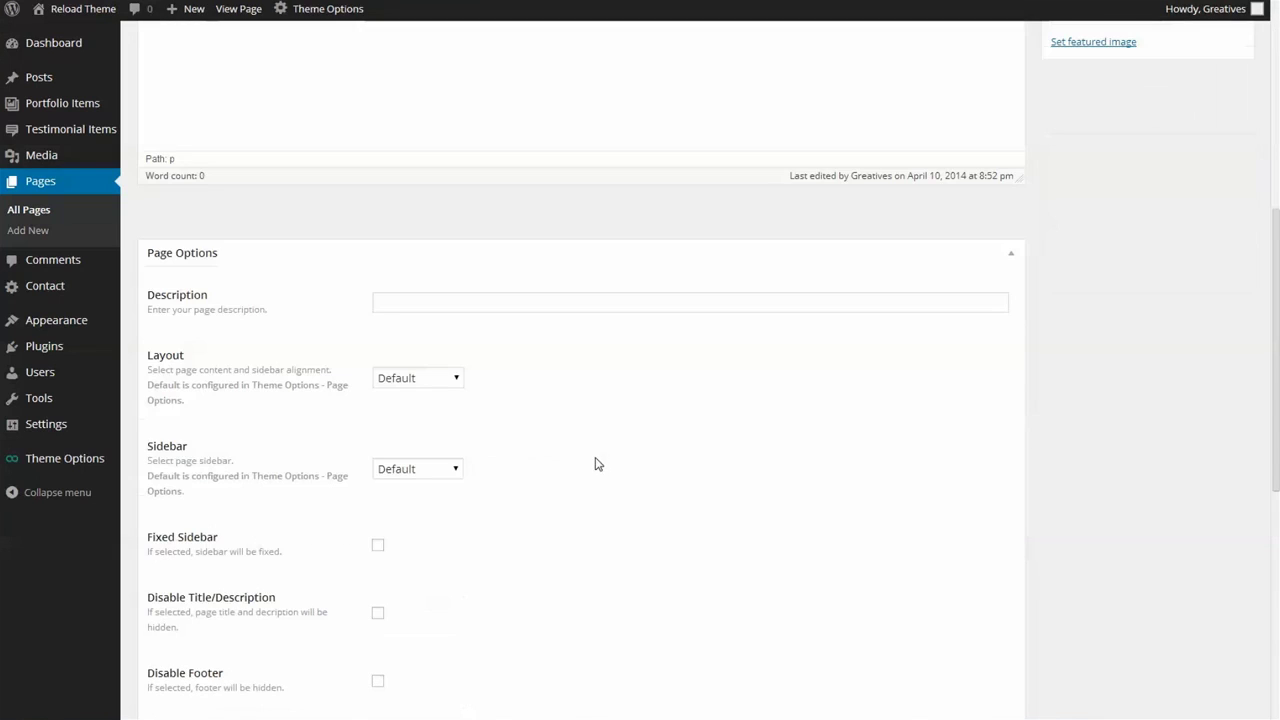
left_click(395, 298)
type("we")
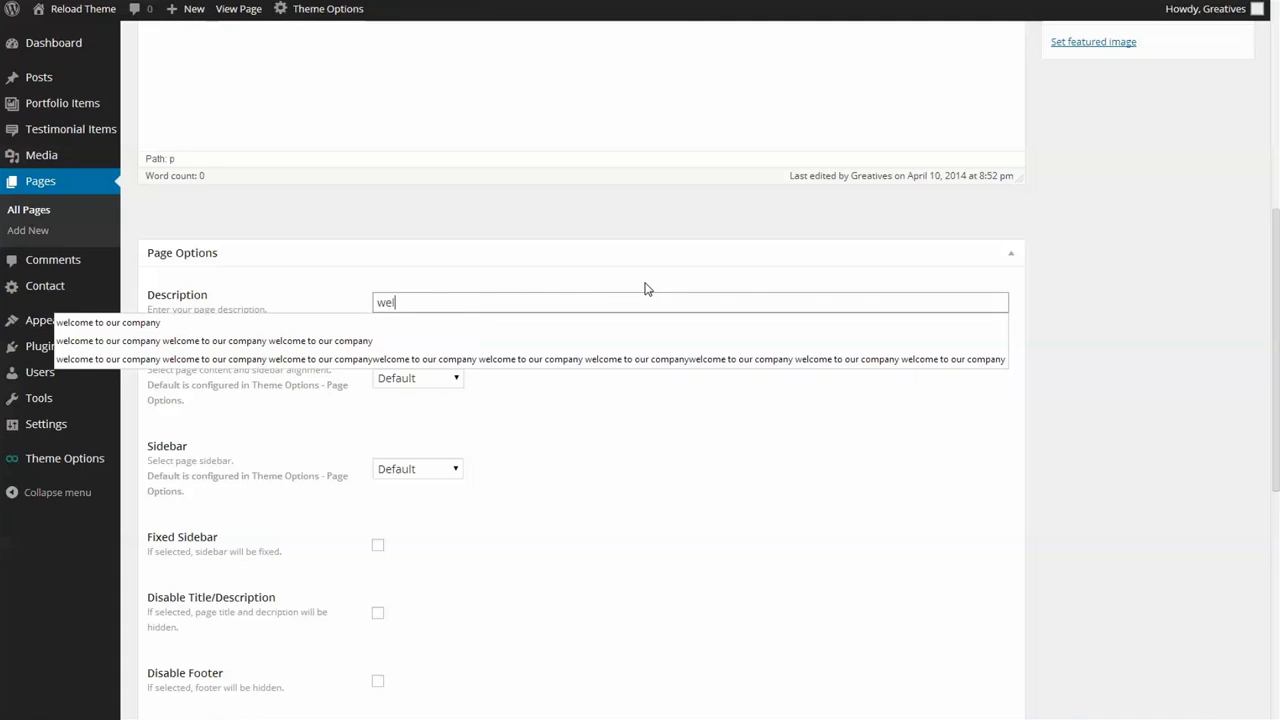
type("l")
key("Down")
key("Return")
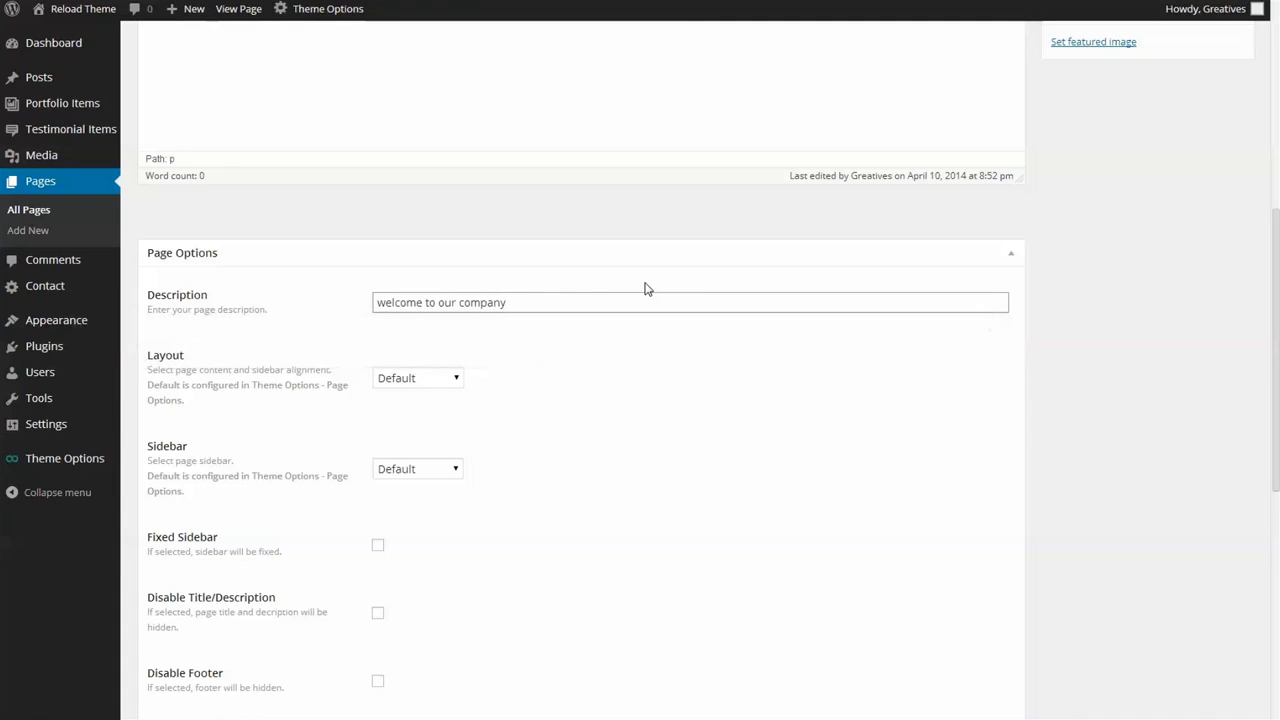
- Update the page with its new description and reload the published About Us page
scroll(1061, 392, "up", 5)
left_click(1219, 212)
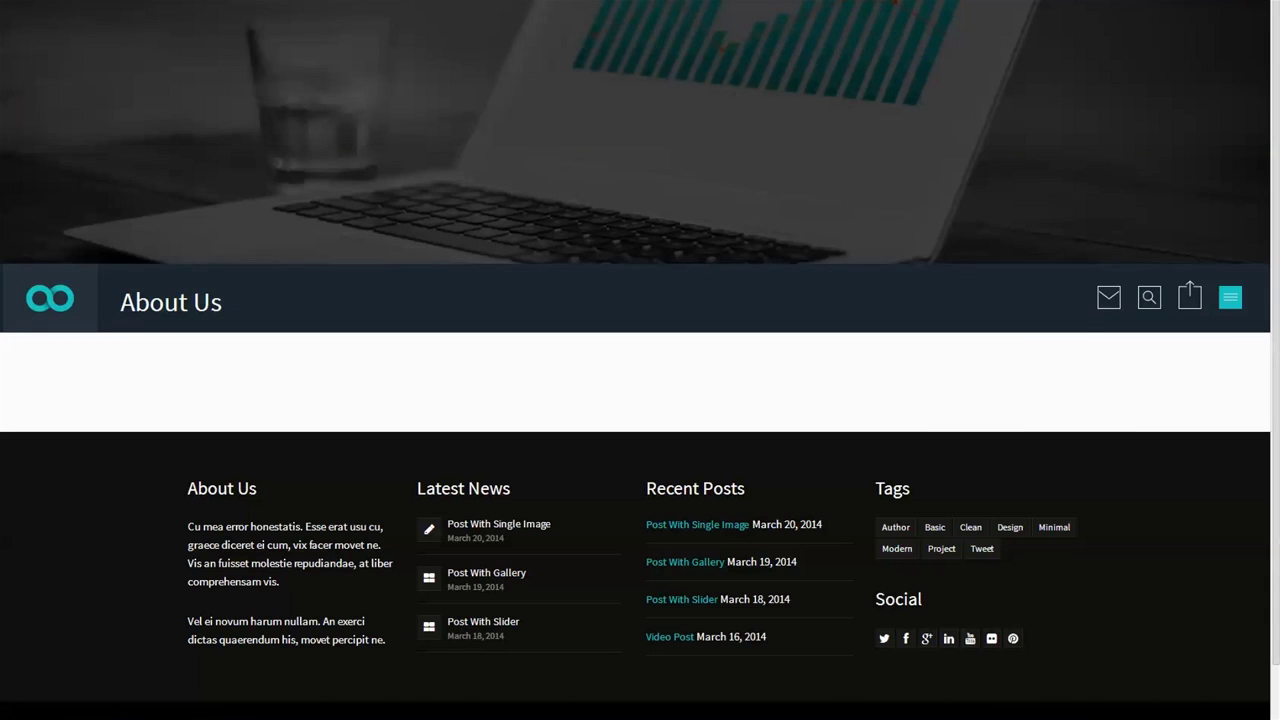
key("F5")
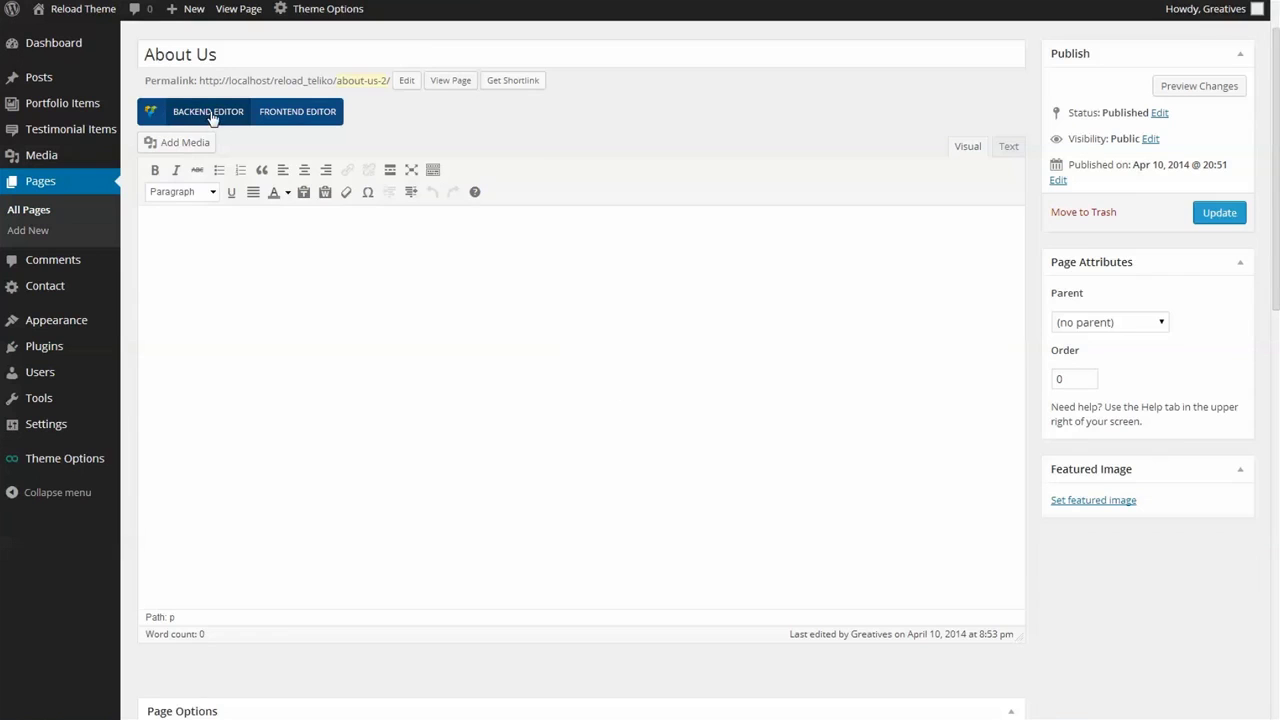
- Switch the About Us page to the backend editor and add an Icon Box element
left_click(209, 113)
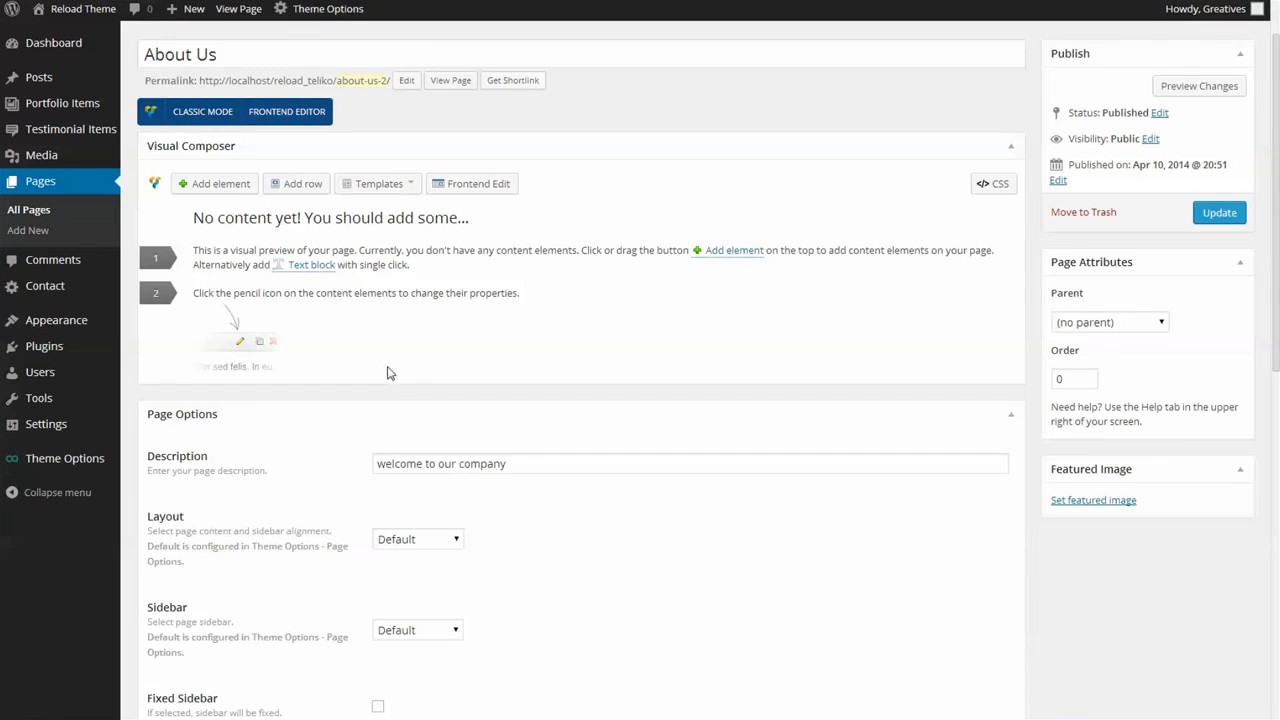
left_click(219, 186)
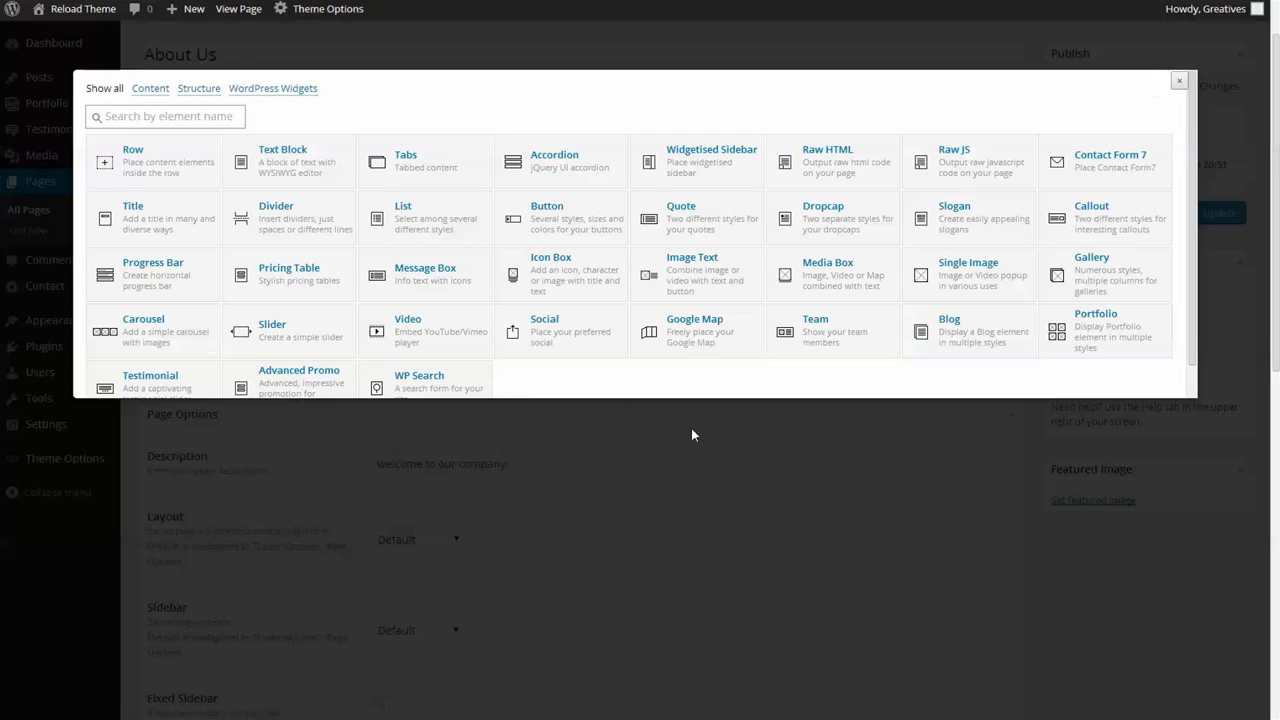
left_click(540, 278)
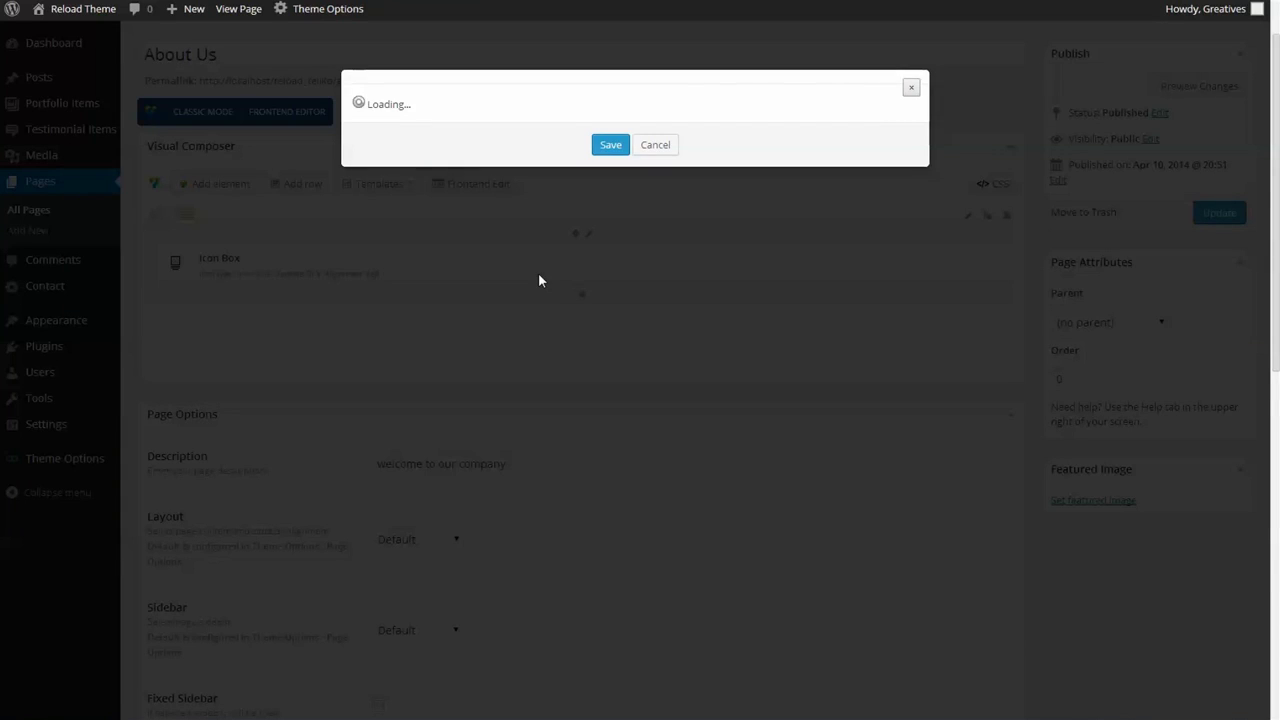
- Check the Icon Box's icon size and icon type choices, keeping Classic and Icon
left_click(418, 155)
left_click(418, 155)
left_click(397, 225)
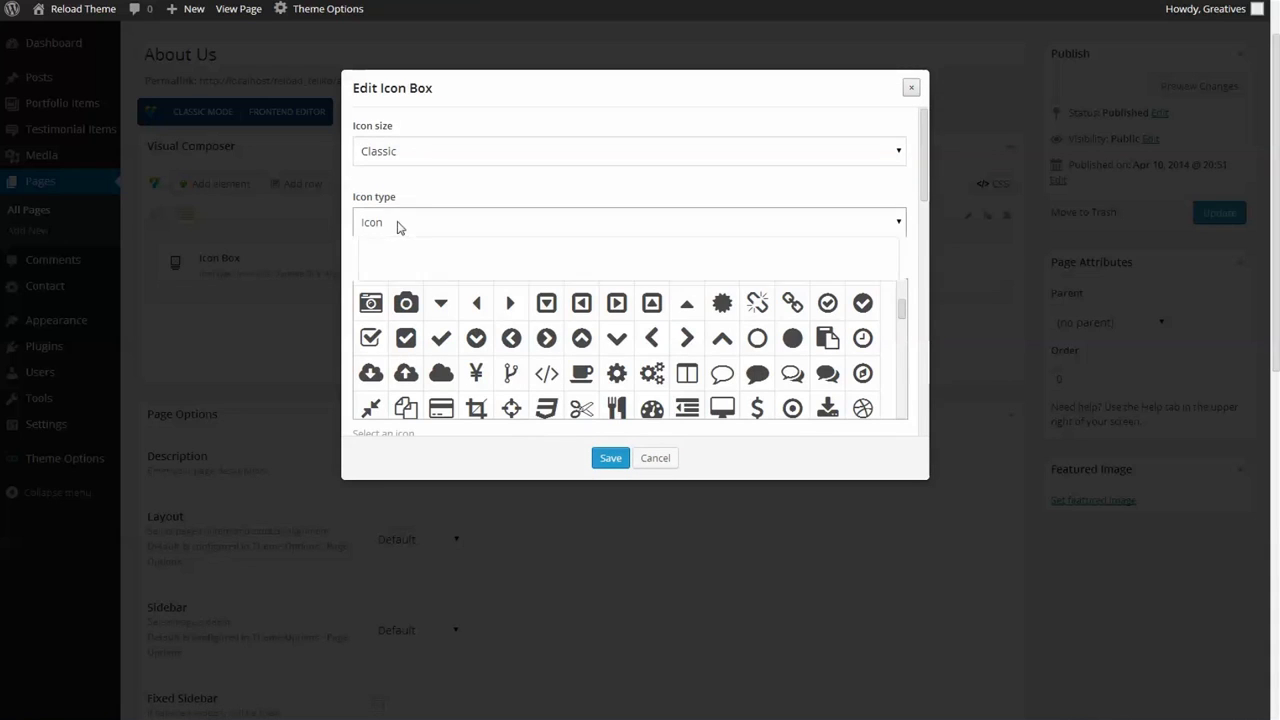
left_click(407, 228)
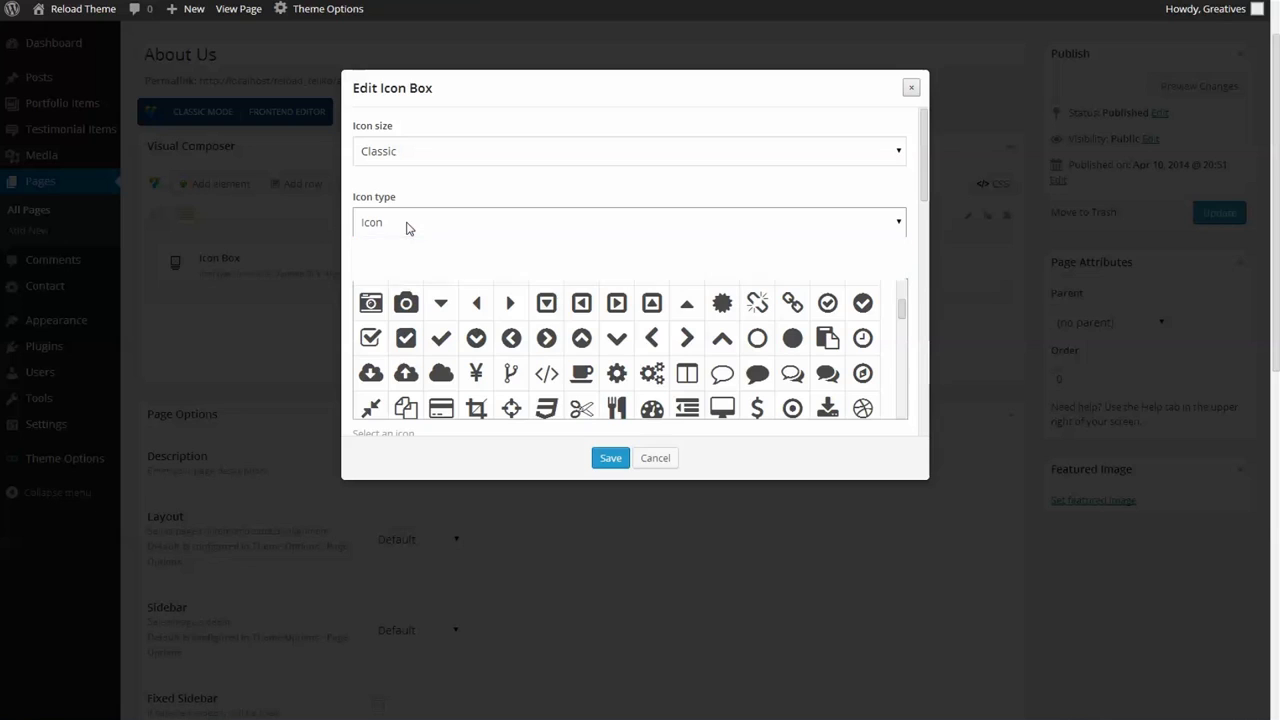
- Browse the Icon Box's icon collection and choose the double-gear icon
left_click(616, 303)
scroll(858, 385, "down", 1)
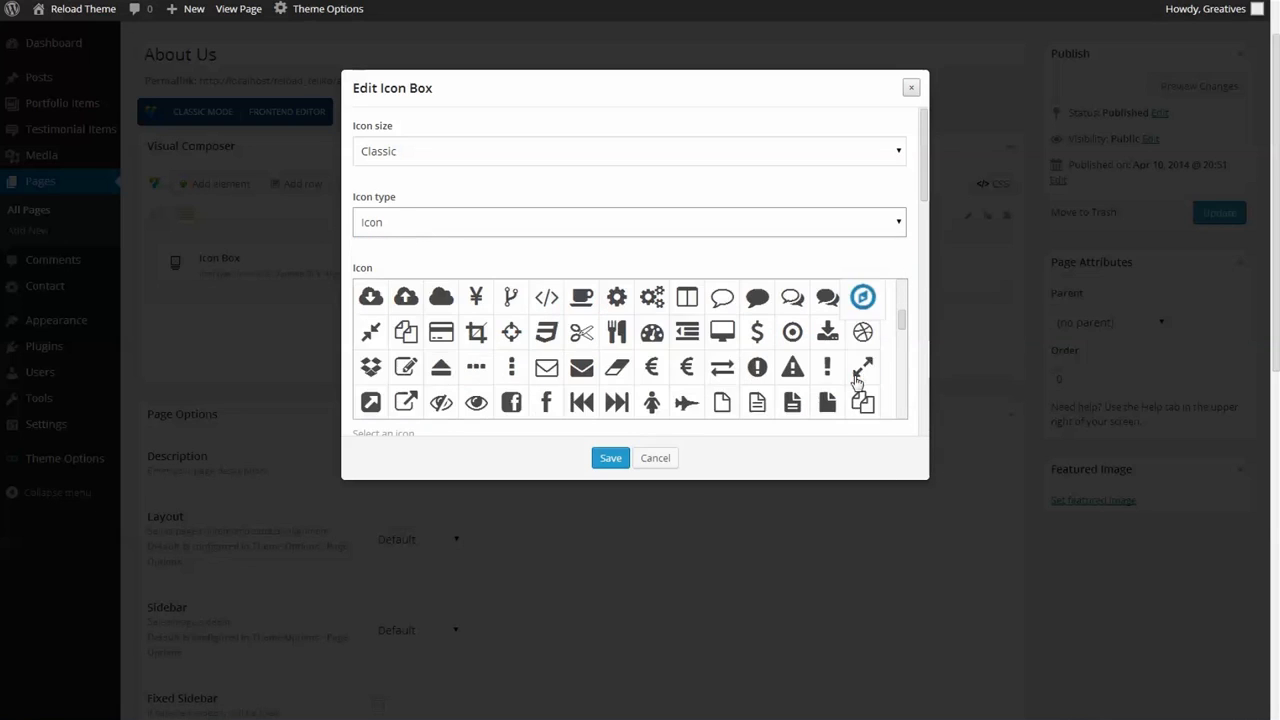
scroll(718, 372, "down", 1)
scroll(718, 372, "down", 1)
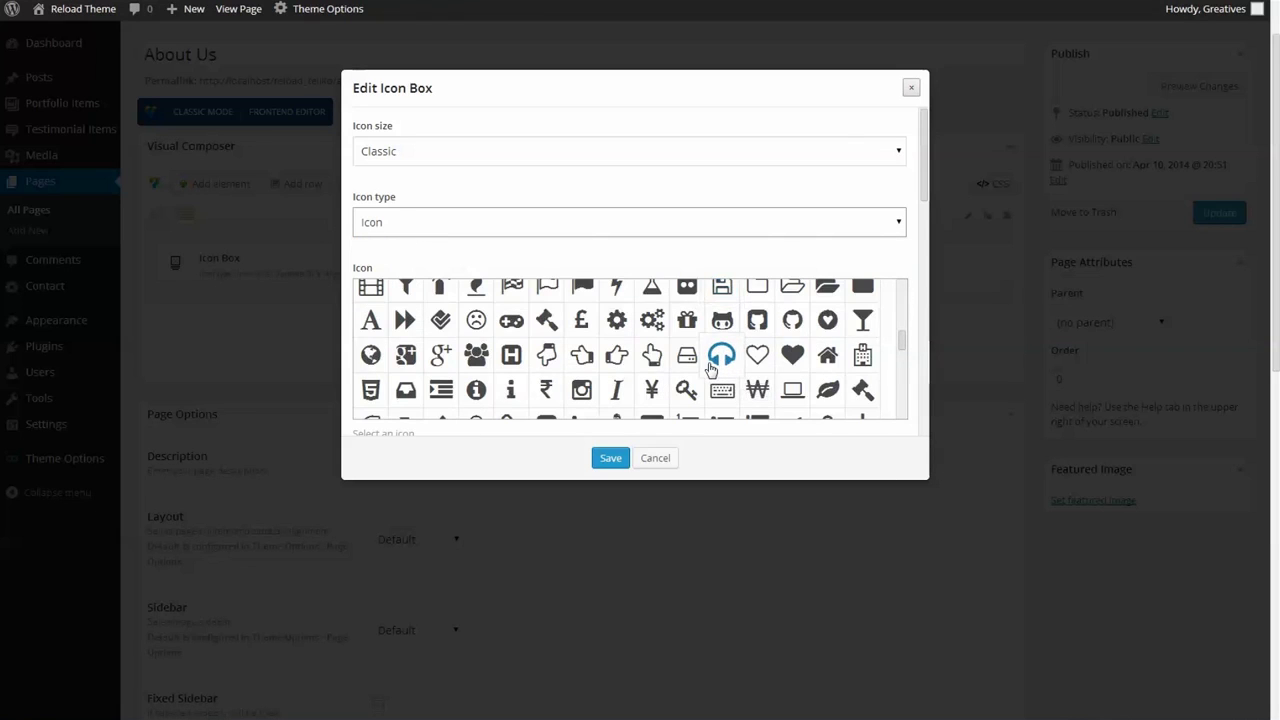
scroll(712, 371, "down", 1)
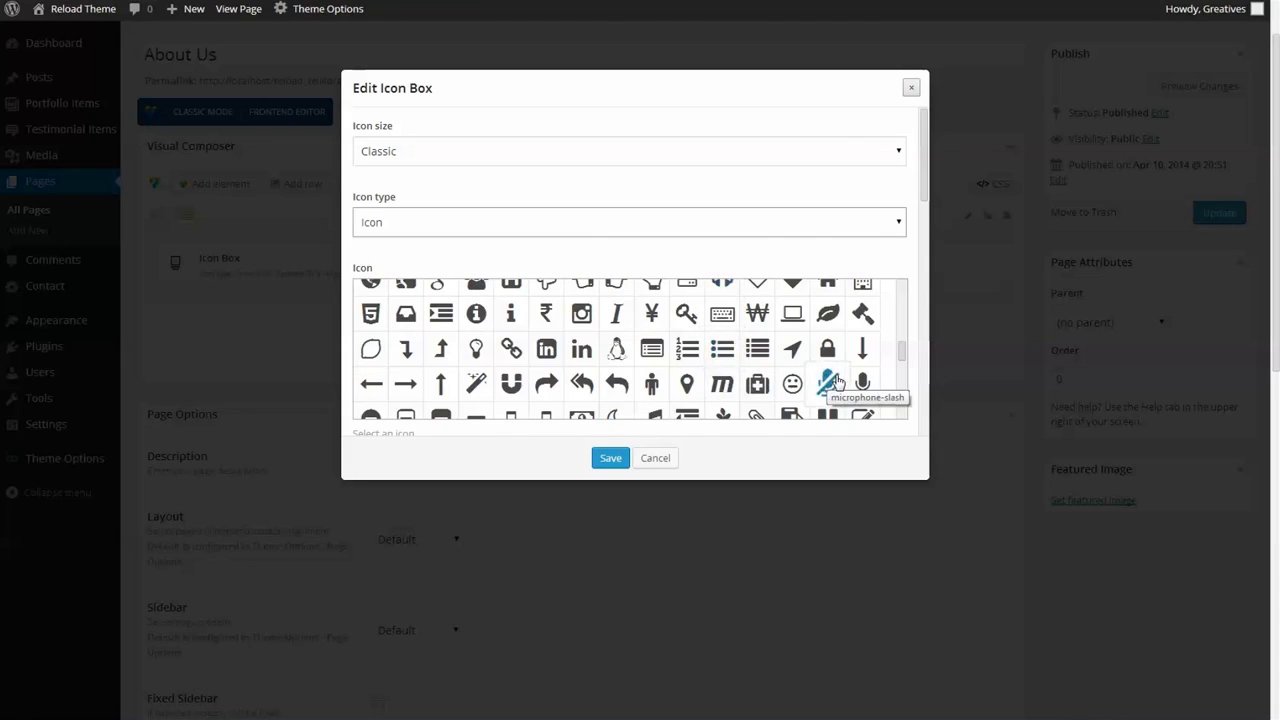
scroll(829, 377, "down", 2)
scroll(829, 377, "down", 1)
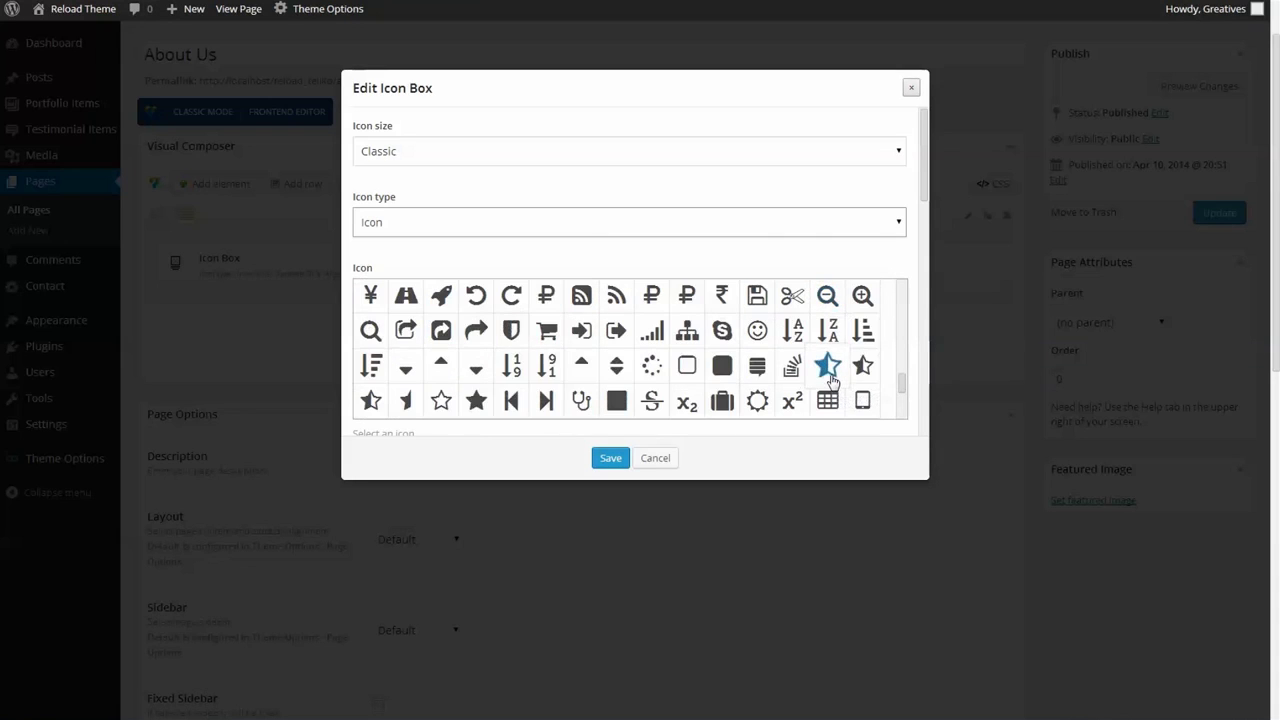
scroll(830, 379, "down", 1)
scroll(830, 380, "down", 1)
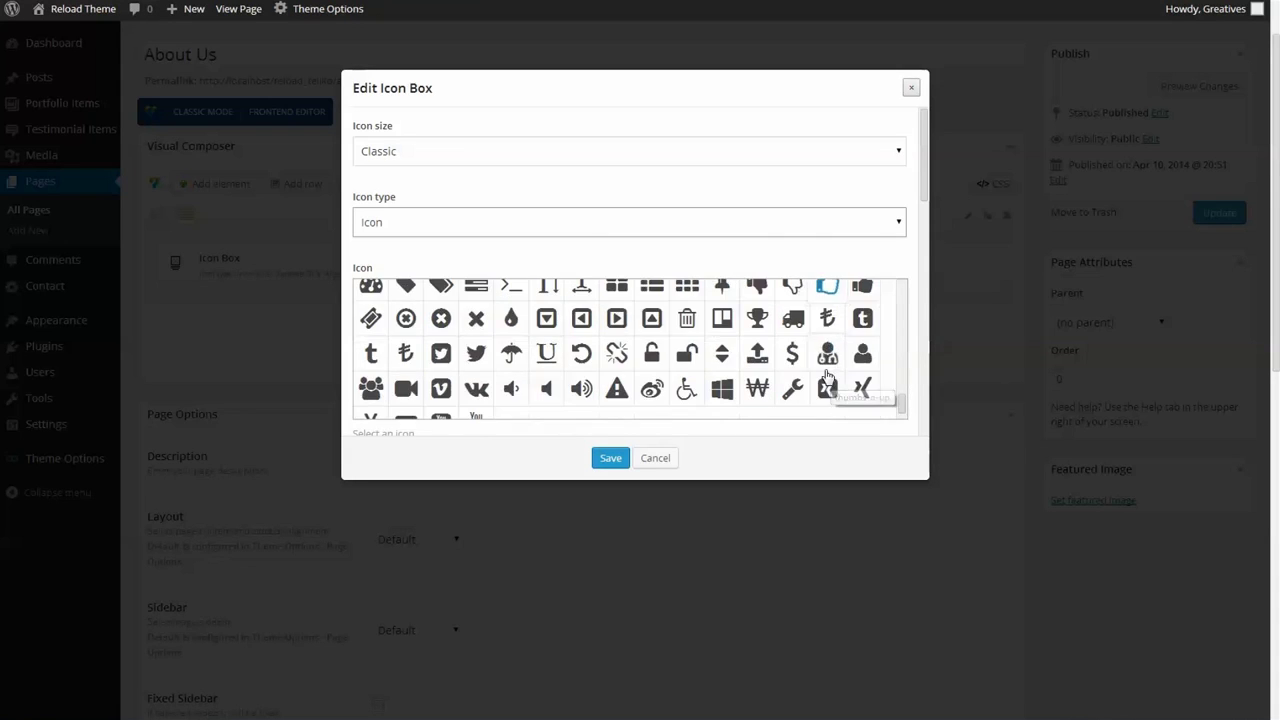
scroll(827, 381, "down", 1)
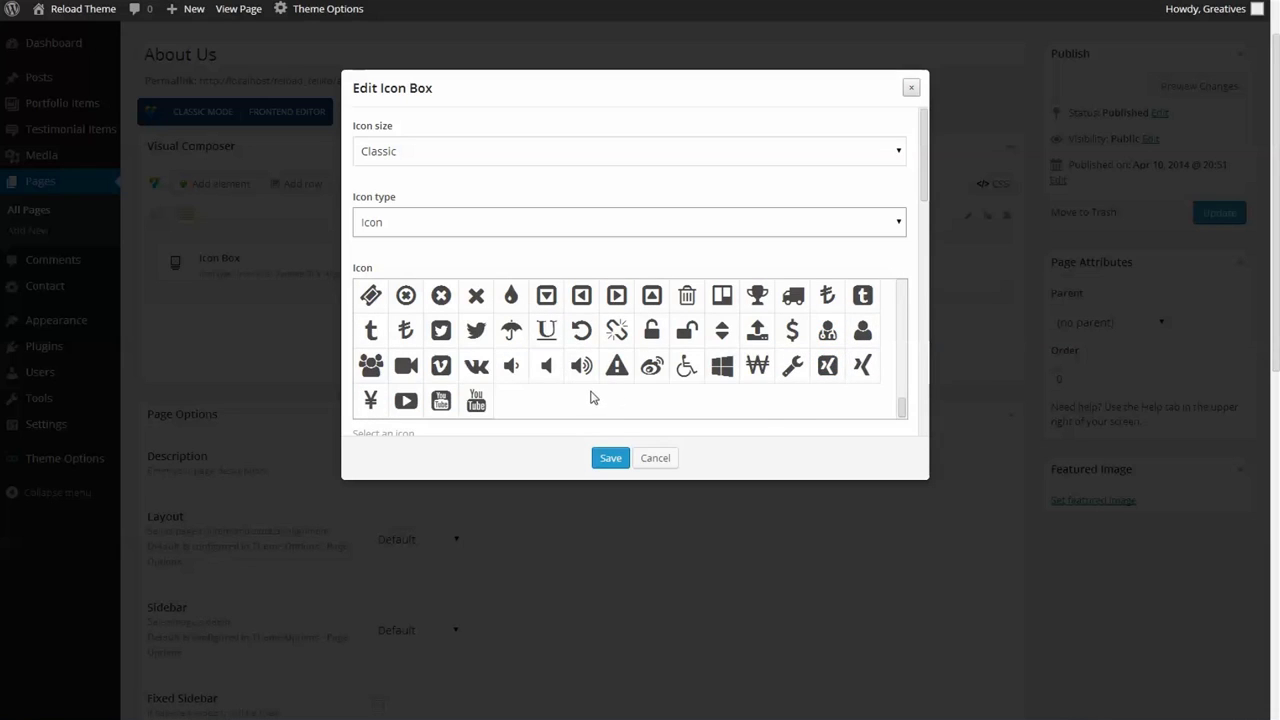
scroll(591, 396, "up", 5)
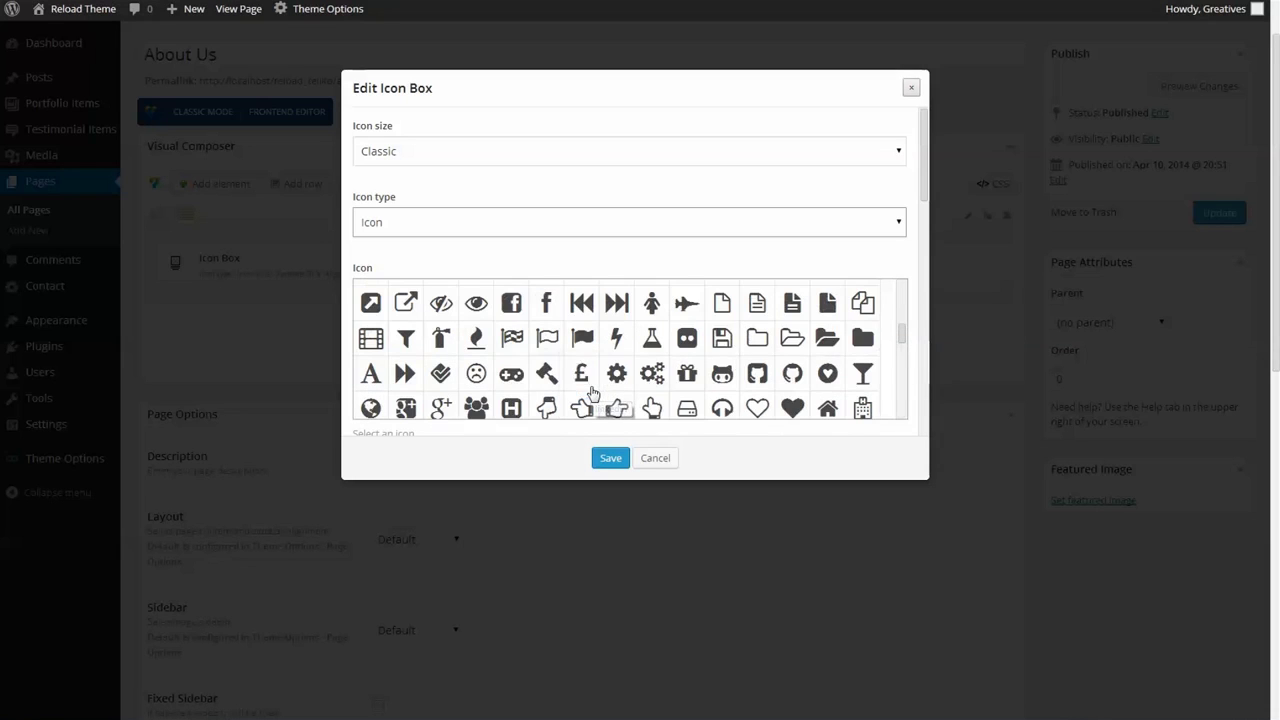
scroll(757, 368, "up", 4)
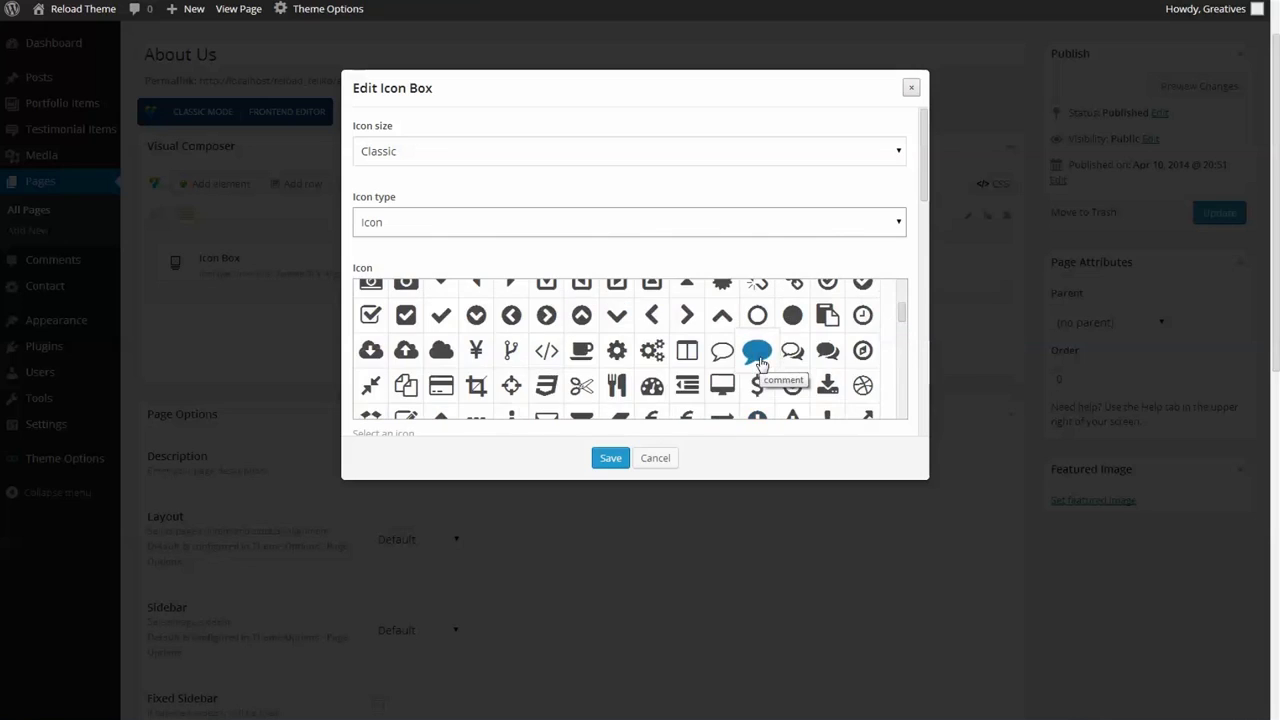
left_click(651, 350)
- Replace the Icon Box's sample title with "New Technologies"
left_click_drag(922, 180, 928, 260)
left_click_drag(451, 238, 322, 242)
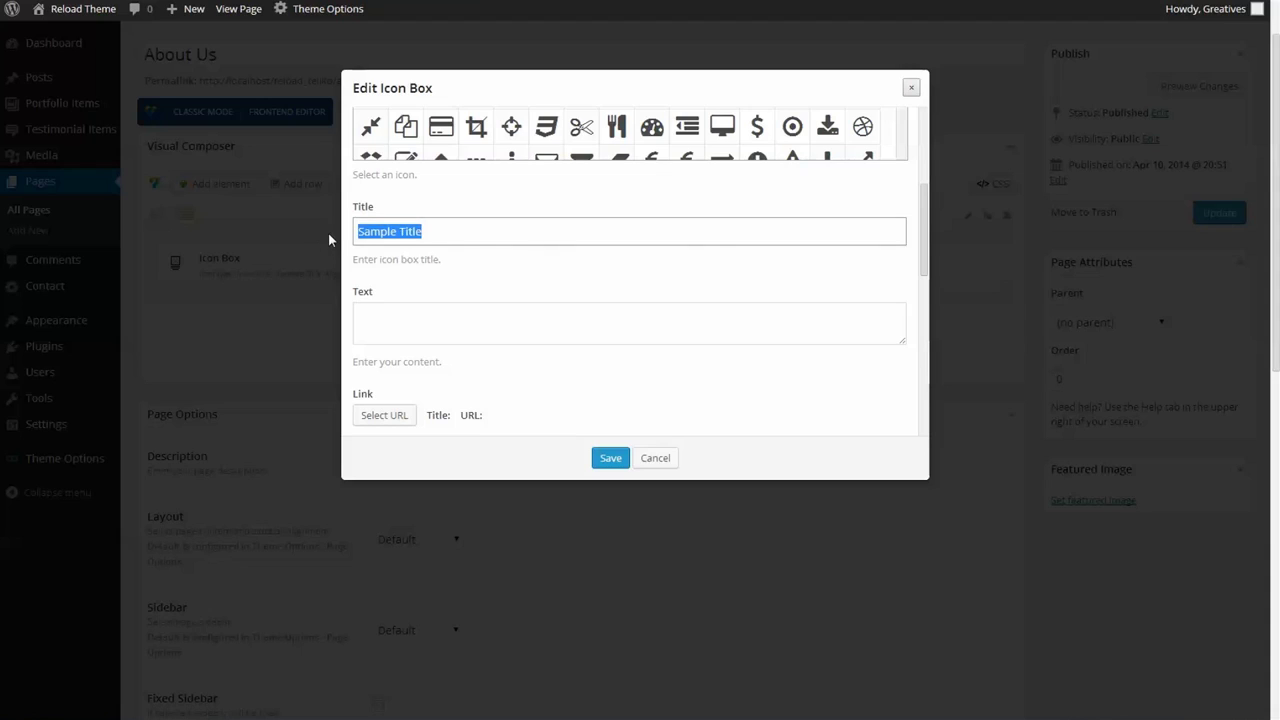
type("New Technolo")
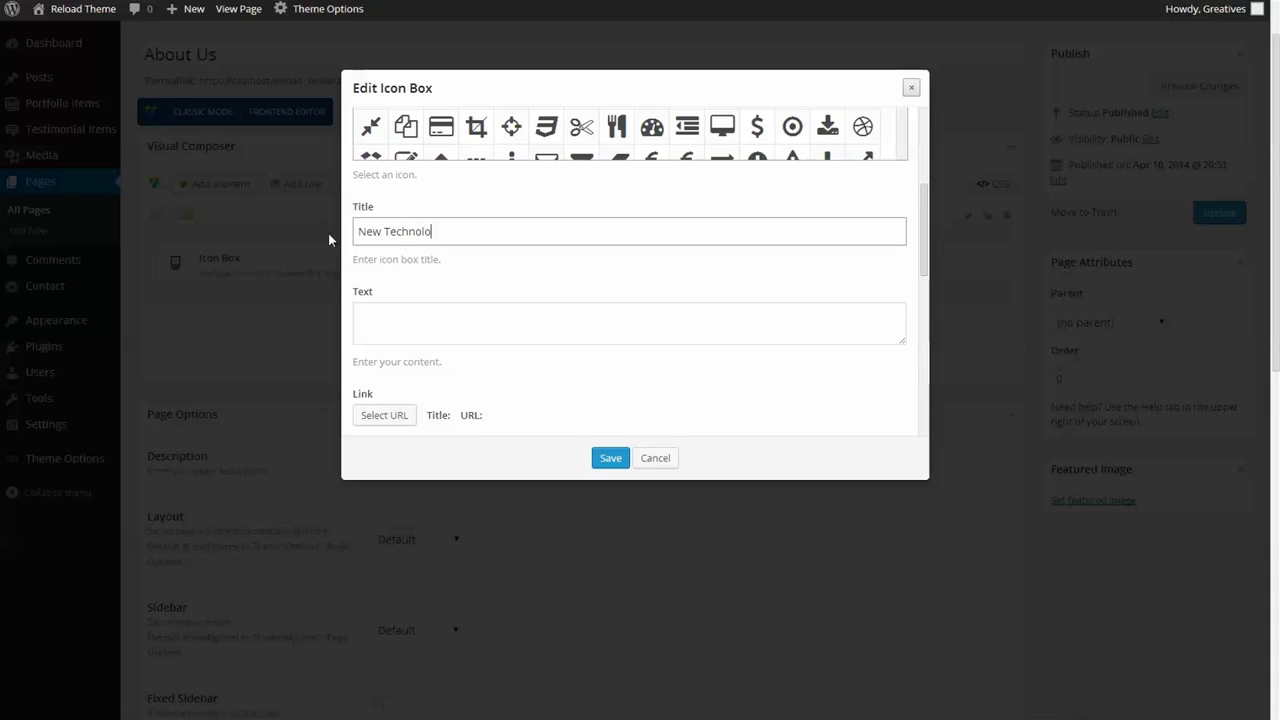
type("gies")
- Copy the first "Nonumes molestie ullamcorper" line from the Notepad file into the Icon Box's text
key("alt+Tab")
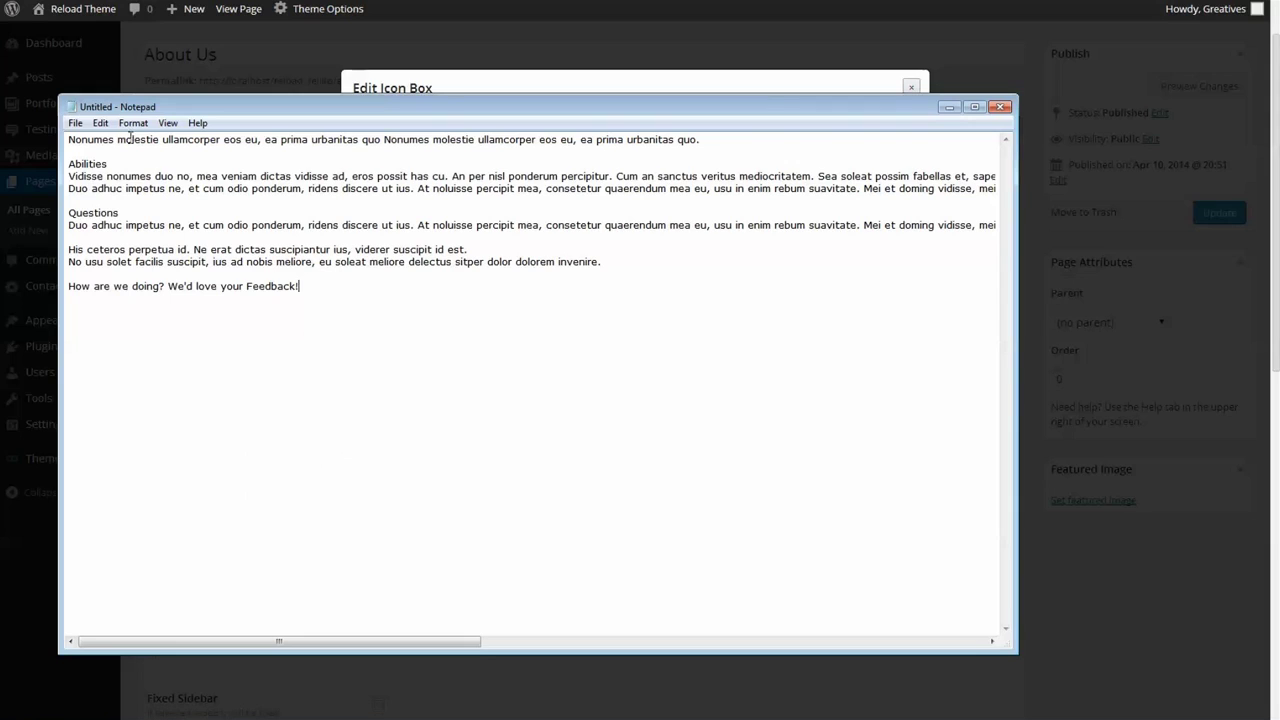
left_click_drag(96, 141, 698, 140)
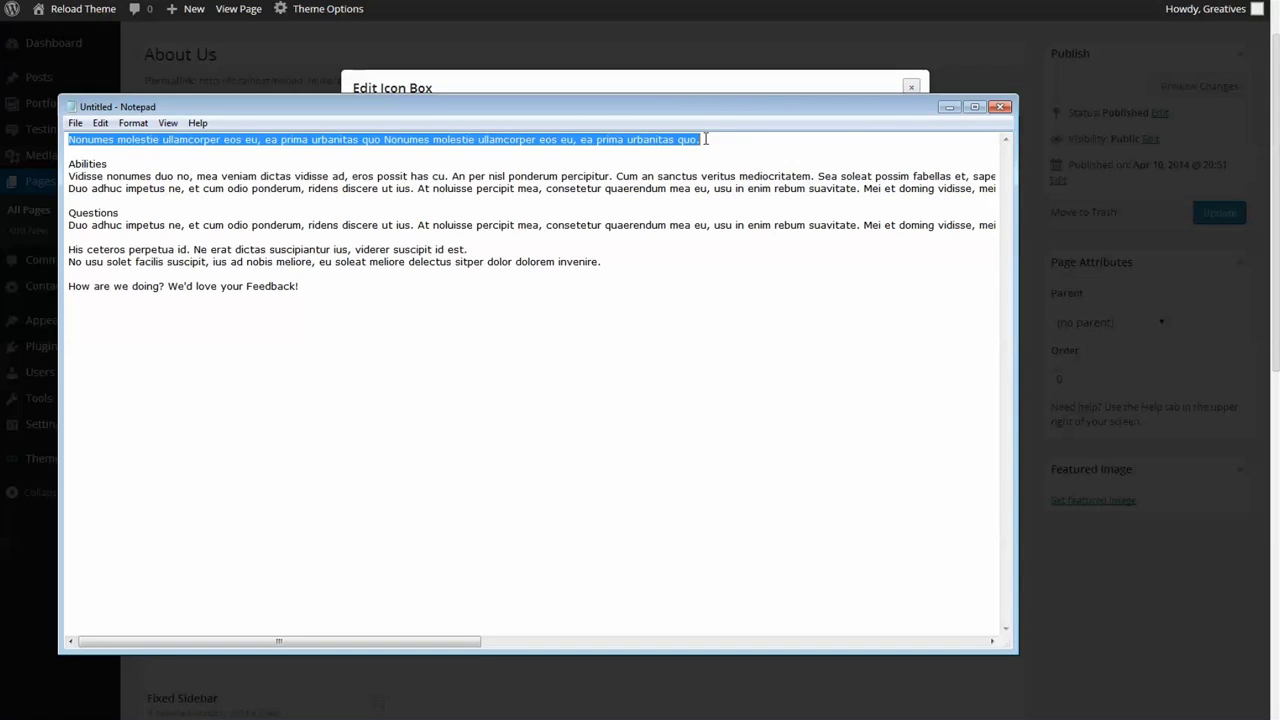
left_click(668, 85)
left_click(410, 315)
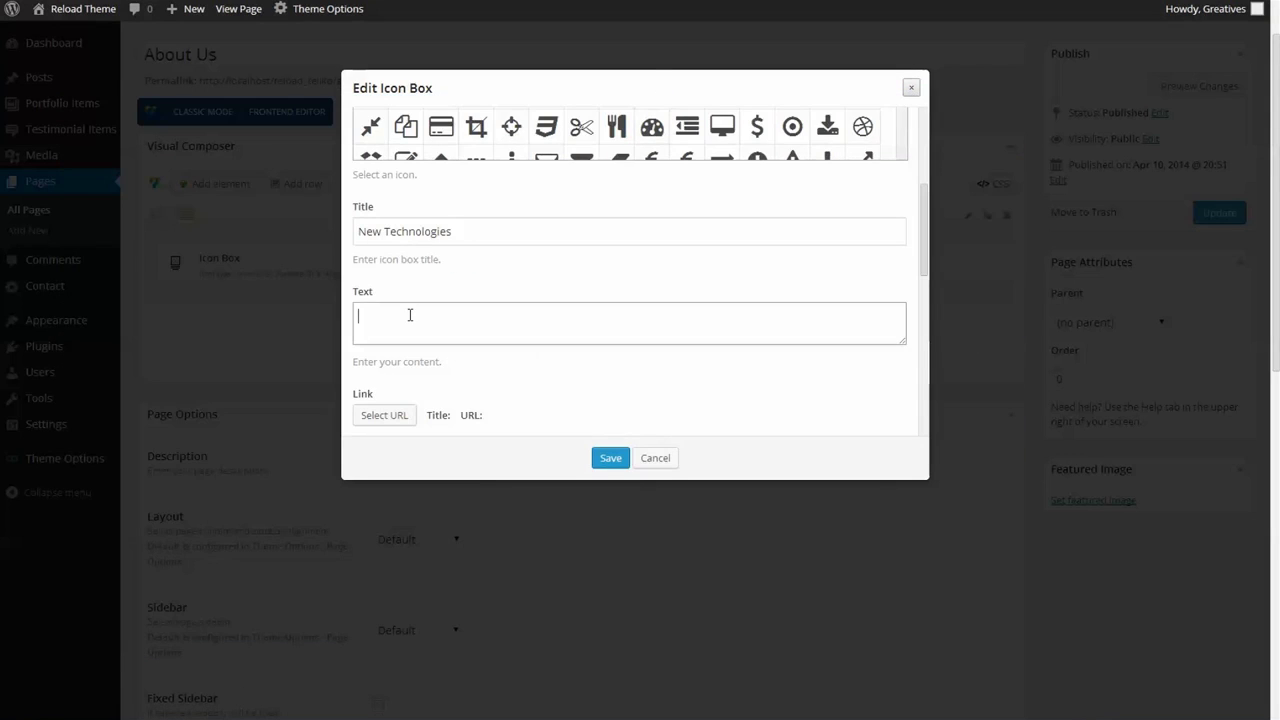
type("Nonumes molestie ullamcorper eos eu, ea prima urbanitas quo Nonumes molestie ullamcorper eos eu, ea prima urbanitas quo.")
- Set the Icon Box's link URL to "#" and its alignment to Center
scroll(571, 391, "down", 2)
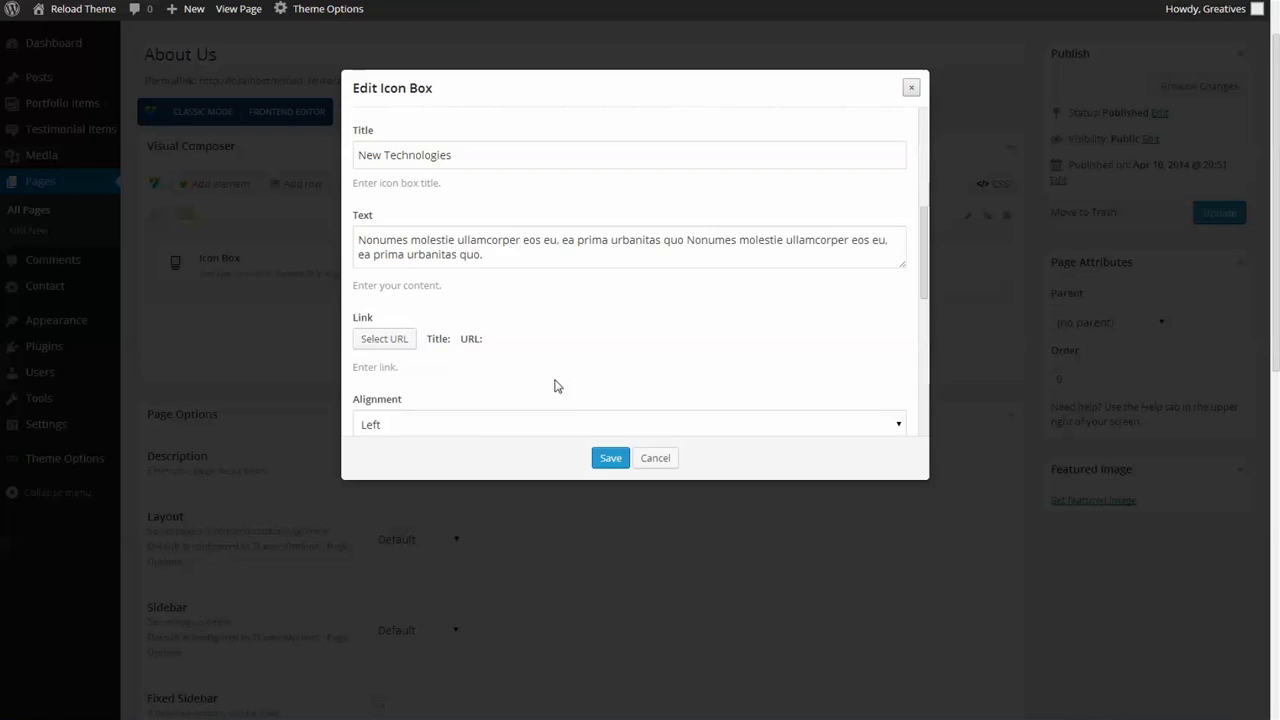
left_click(392, 338)
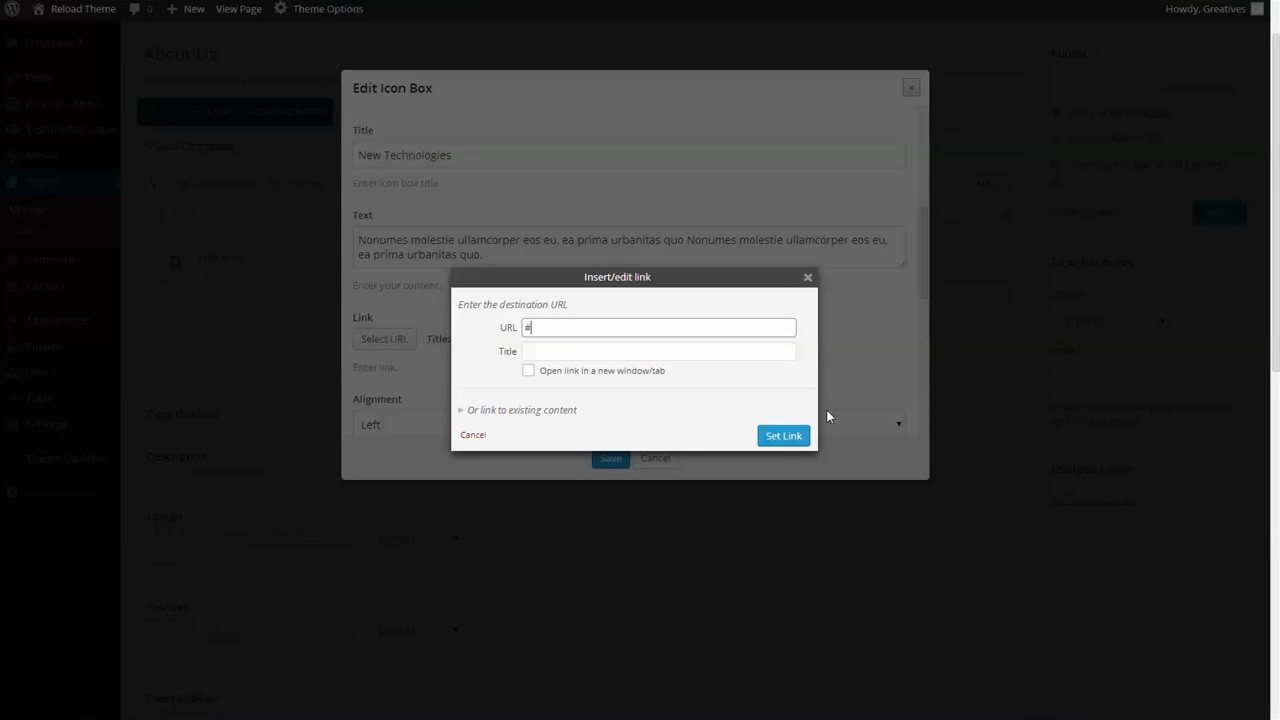
left_click(783, 437)
scroll(794, 320, "down", 3)
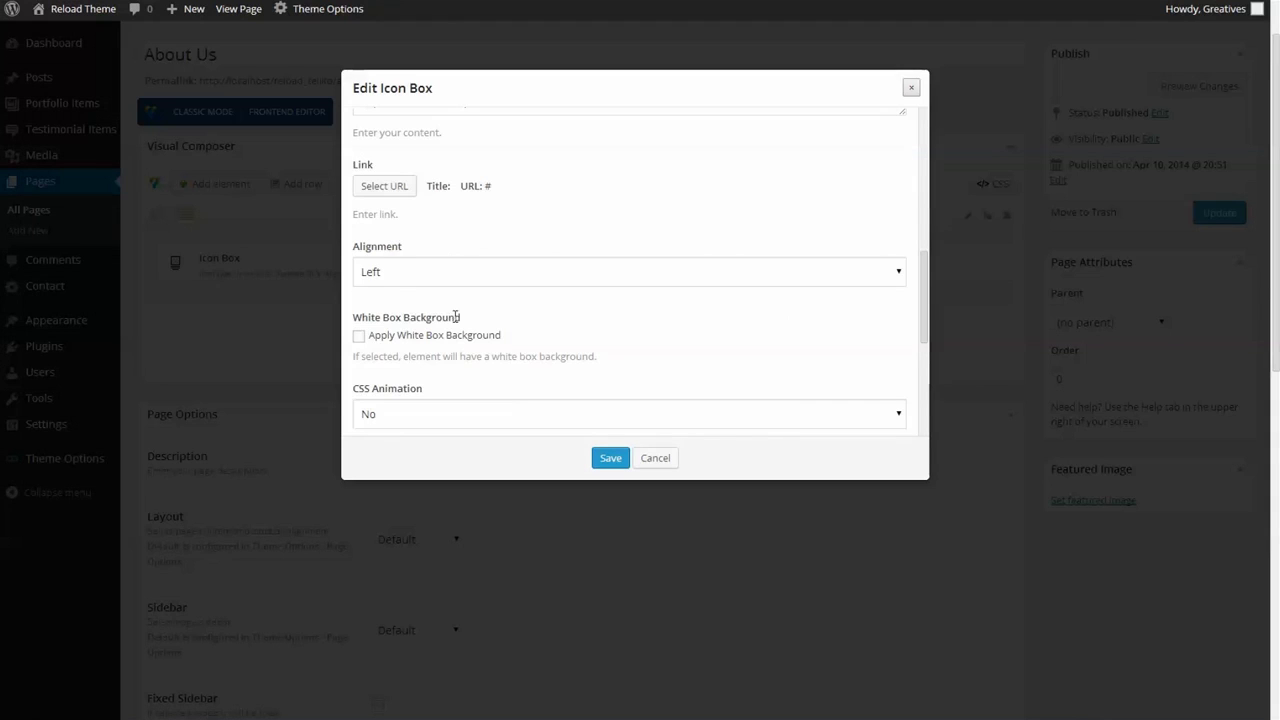
left_click(398, 273)
left_click(387, 323)
- Set the Icon Box's CSS animation to Fade In and save the element
scroll(608, 328, "down", 1)
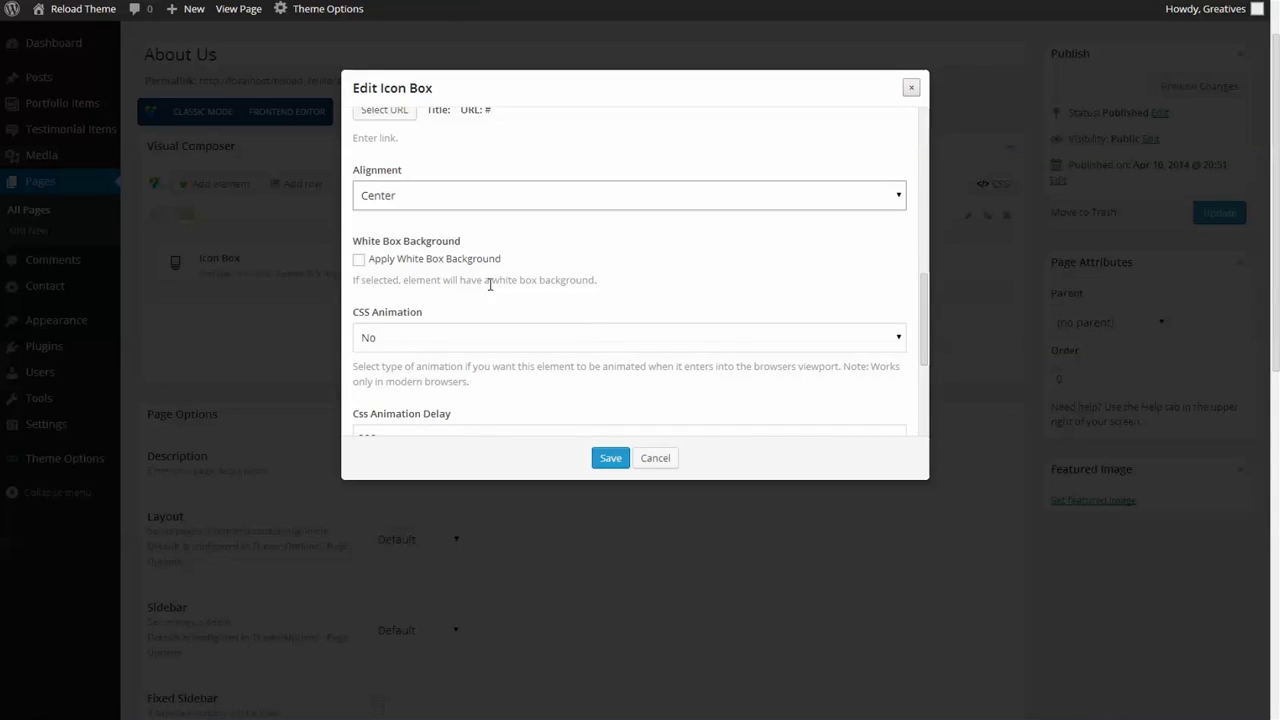
scroll(560, 303, "down", 1)
left_click(413, 268)
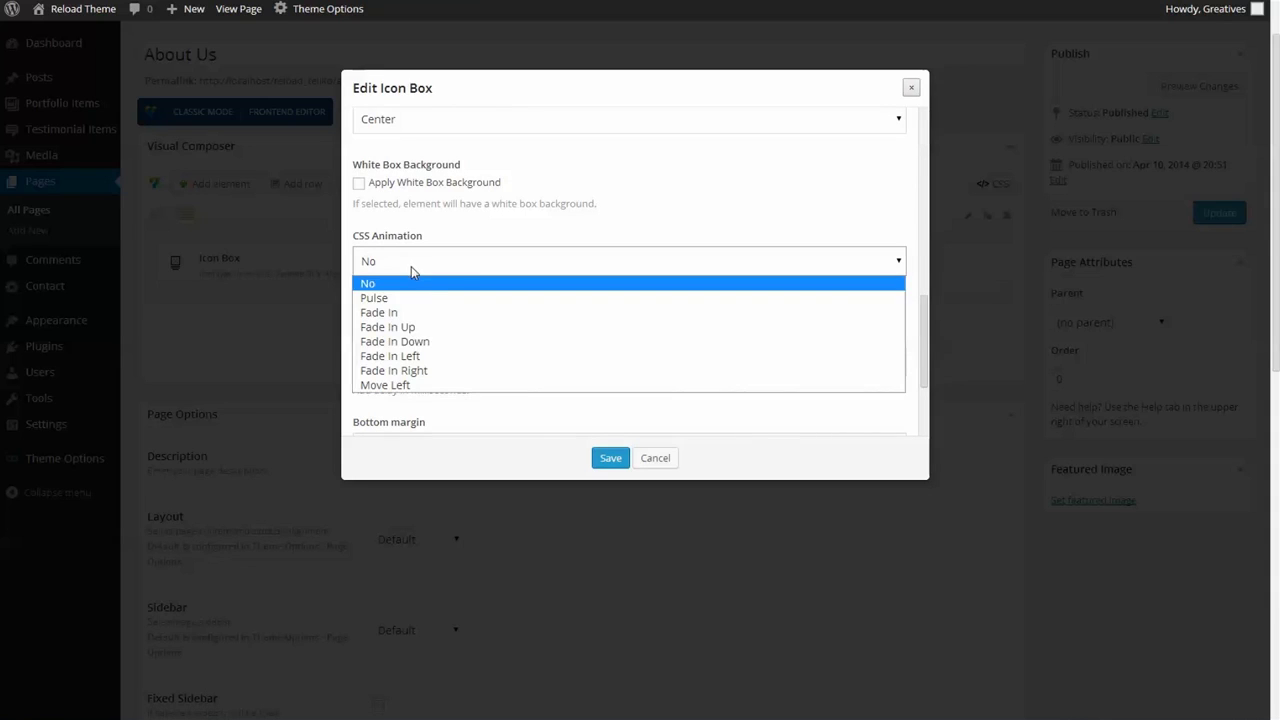
left_click(408, 313)
scroll(566, 304, "down", 1)
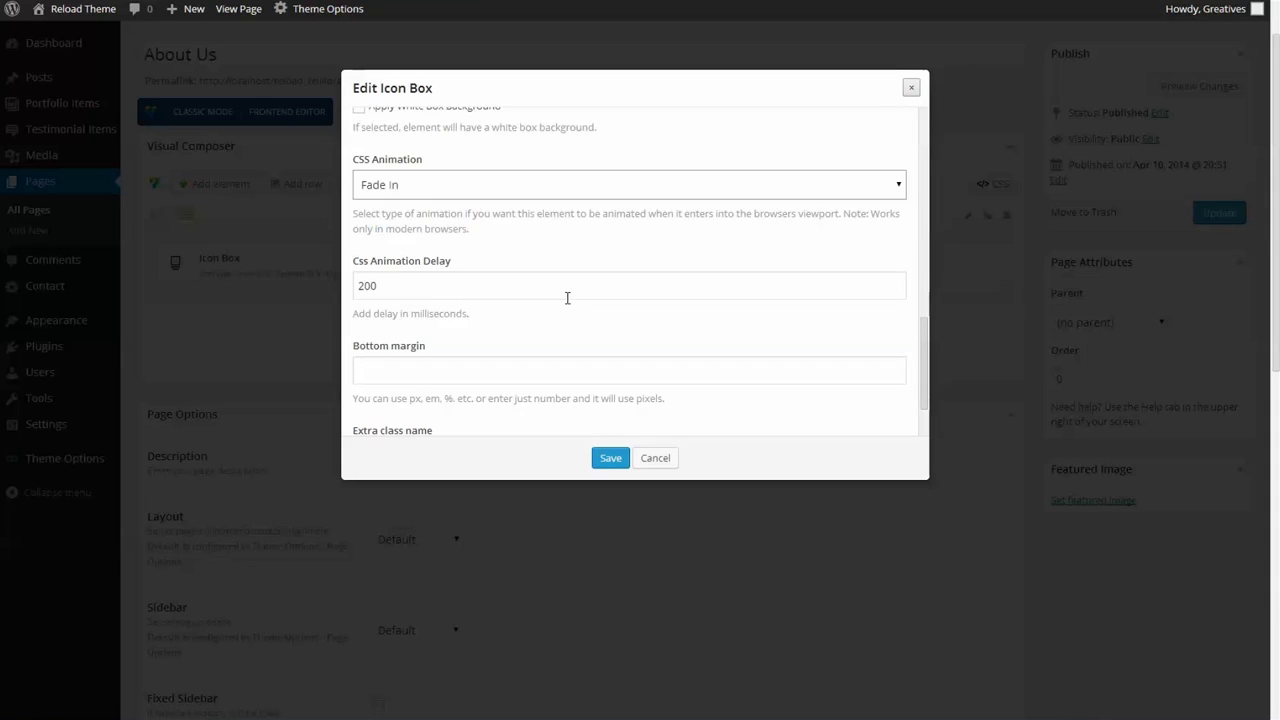
scroll(557, 318, "down", 1)
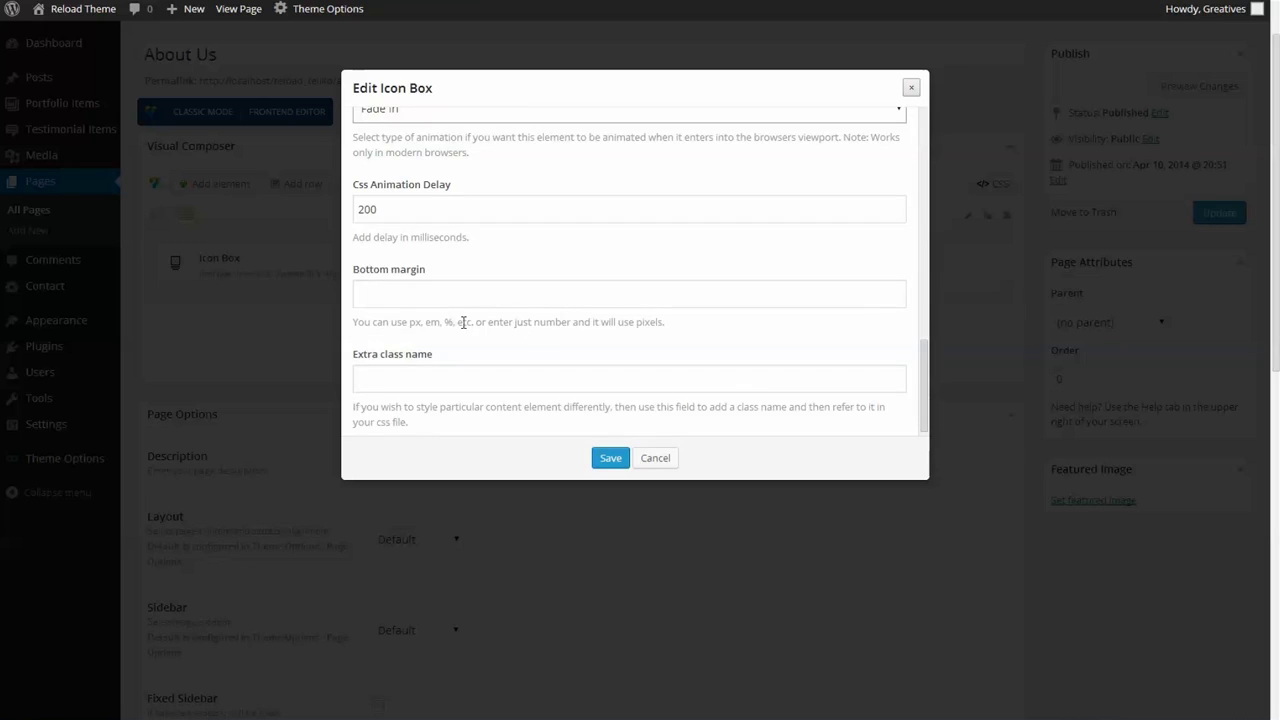
left_click(614, 459)
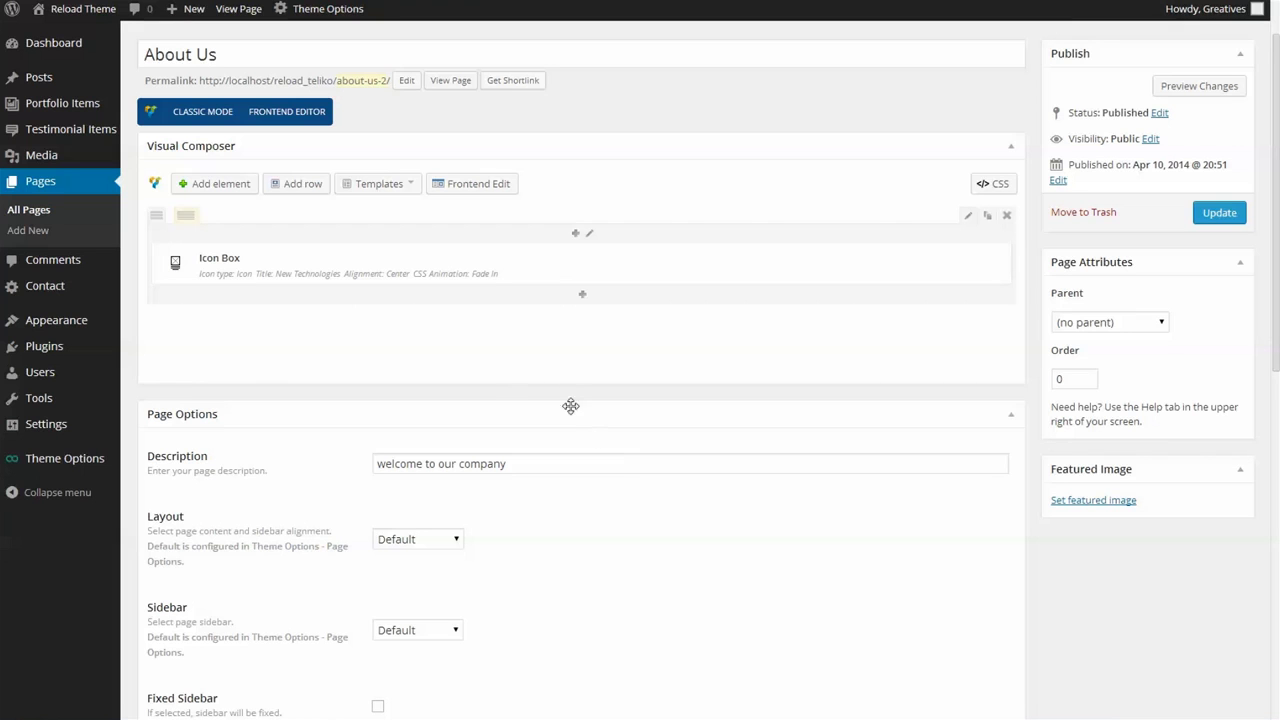
- Split the row into three equal columns and place duplicates of the Icon Box in the two empty ones
mouse_move(184, 216)
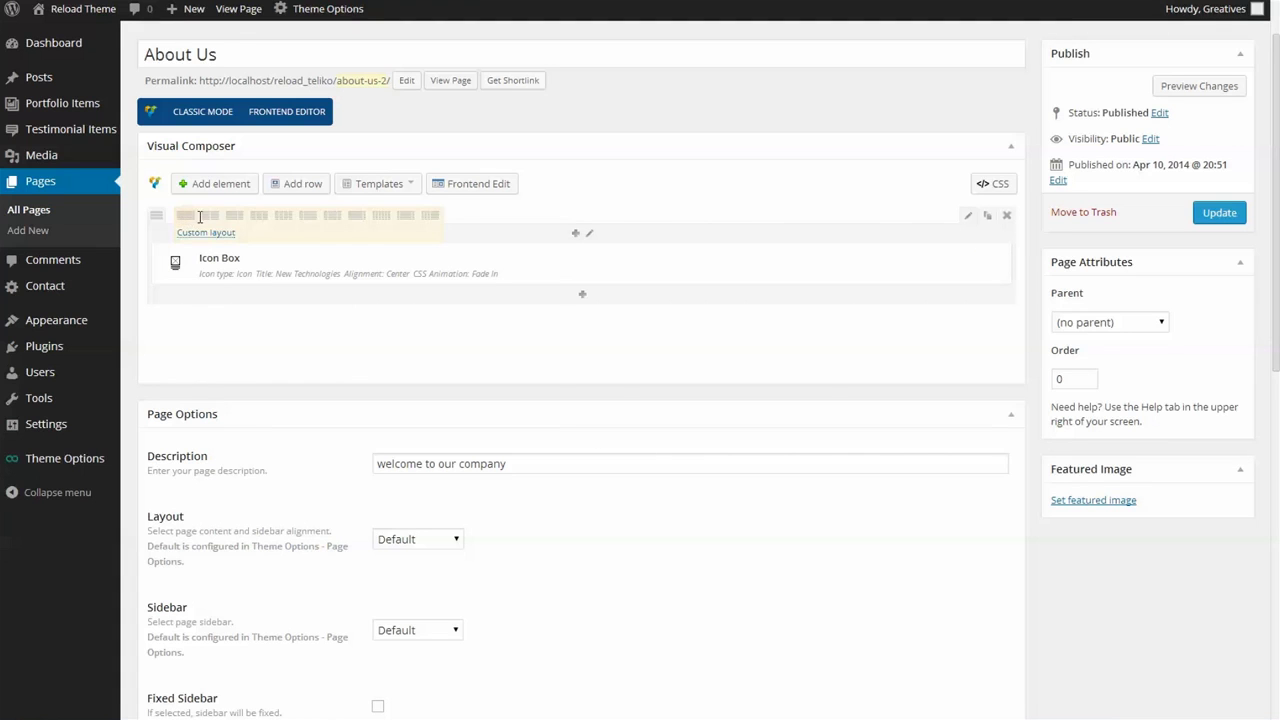
left_click(259, 216)
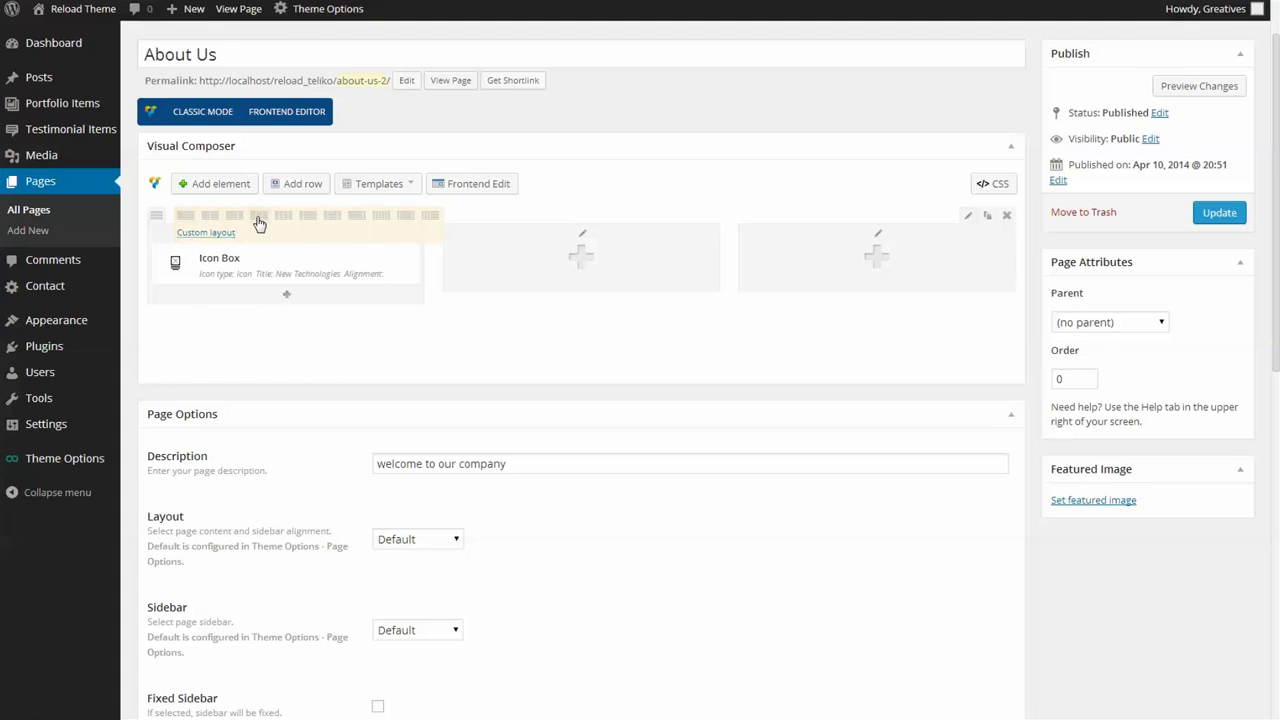
left_click(402, 257)
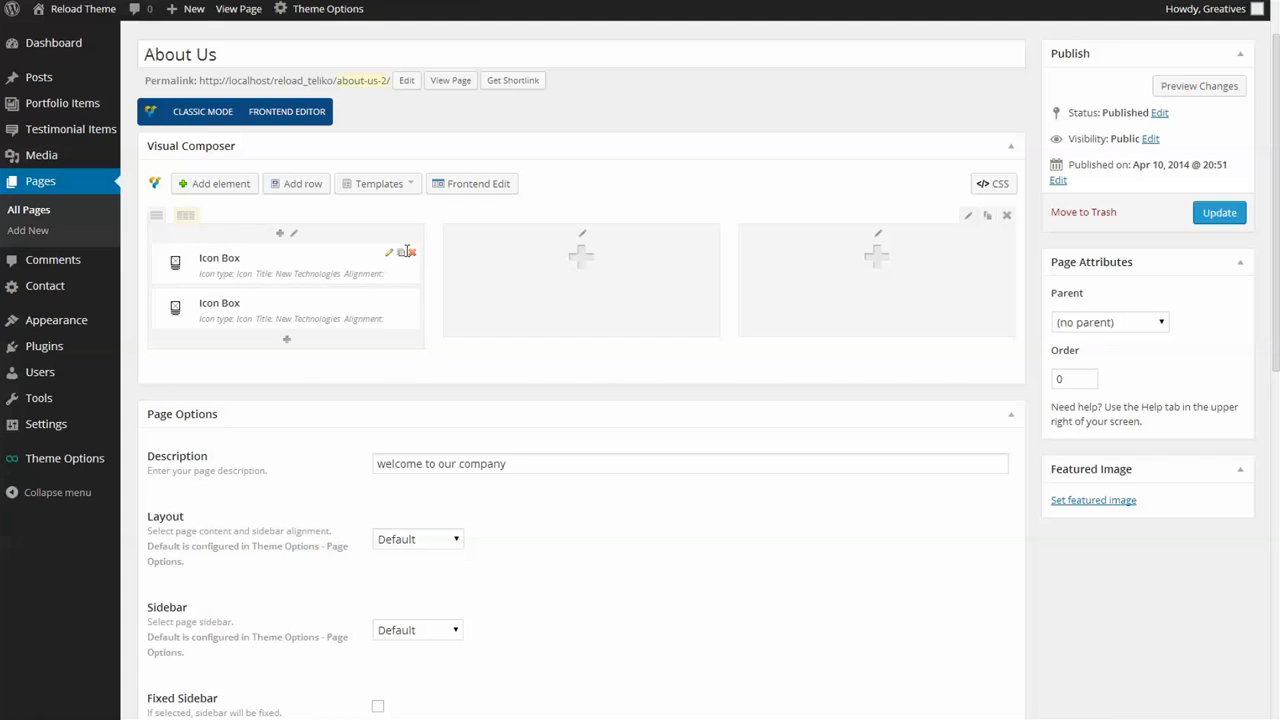
left_click(403, 255)
left_click_drag(254, 297, 530, 252)
left_click_drag(271, 308, 860, 250)
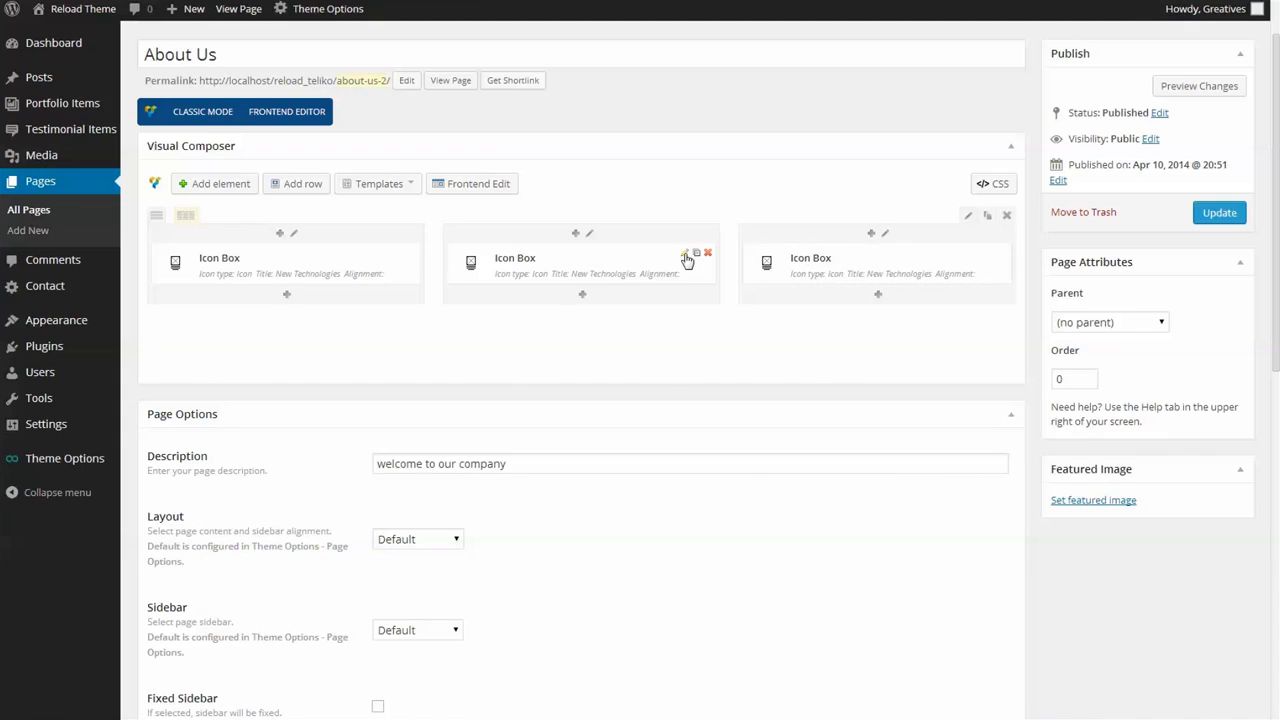
- Give the middle column's Icon Box the code icon and the title "Validate Code"
left_click(686, 255)
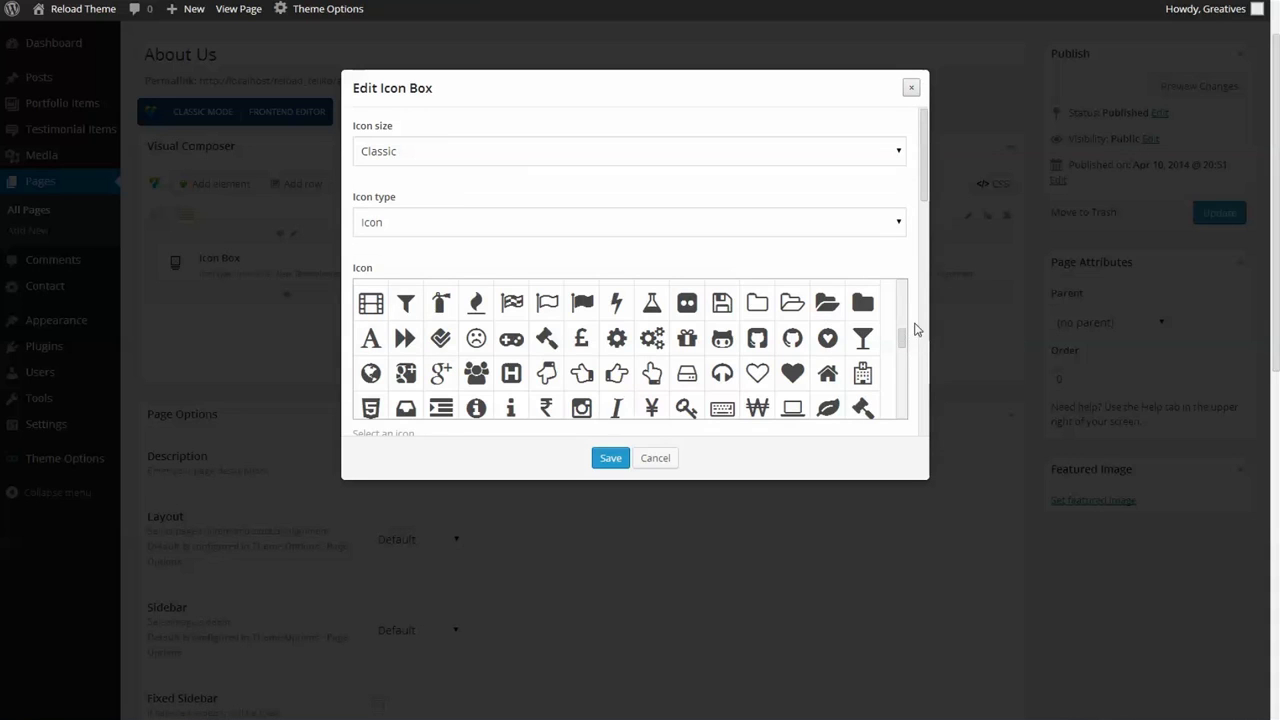
left_click_drag(903, 337, 903, 303)
left_click(546, 380)
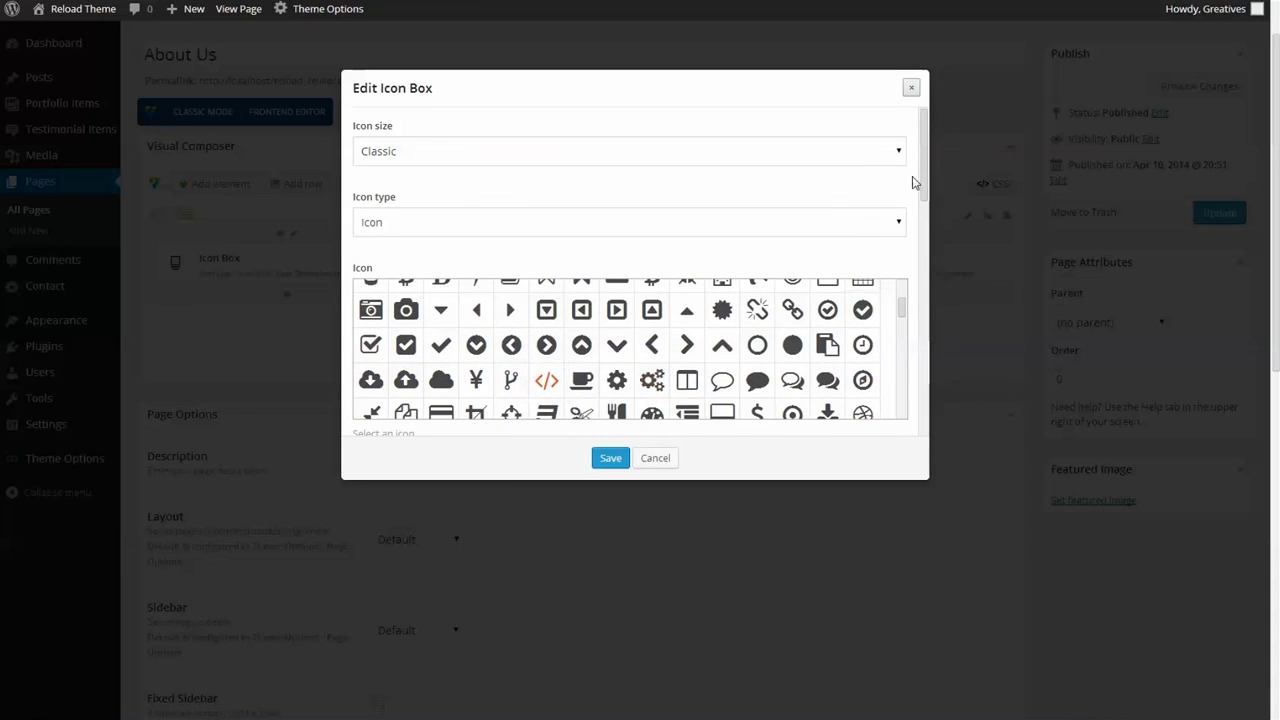
left_click_drag(926, 186, 926, 260)
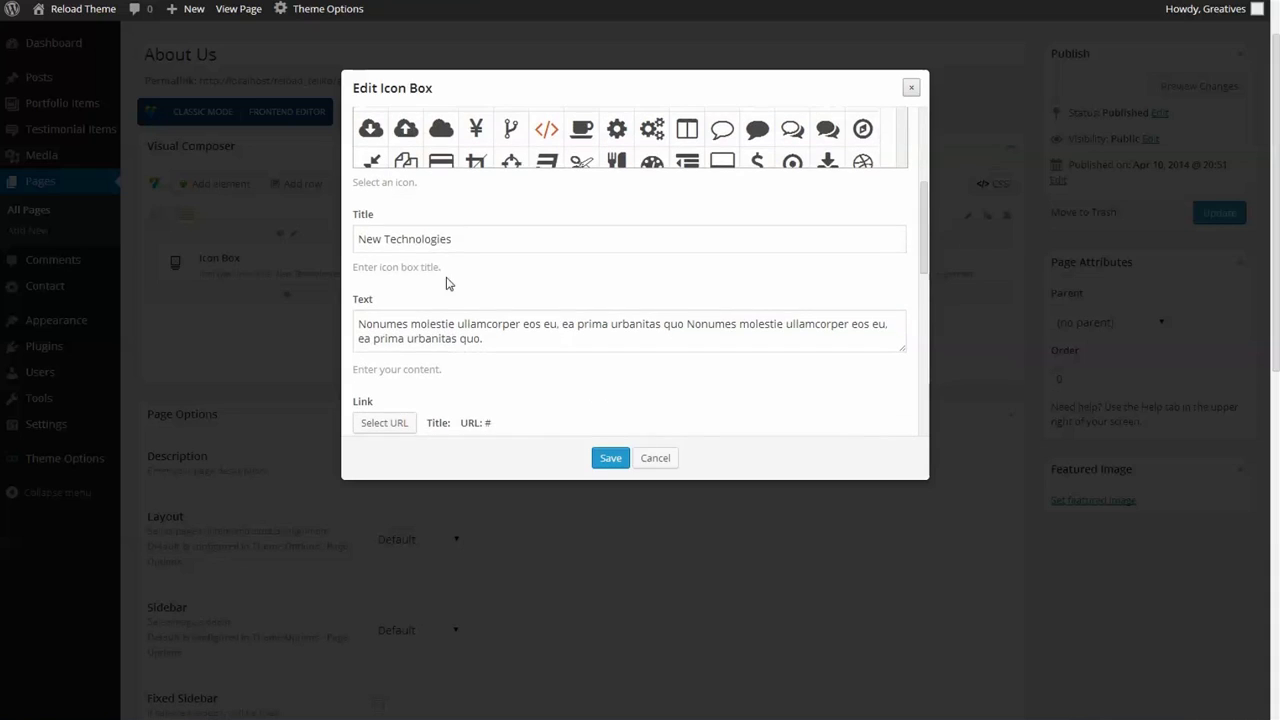
left_click_drag(466, 238, 330, 241)
type("V")
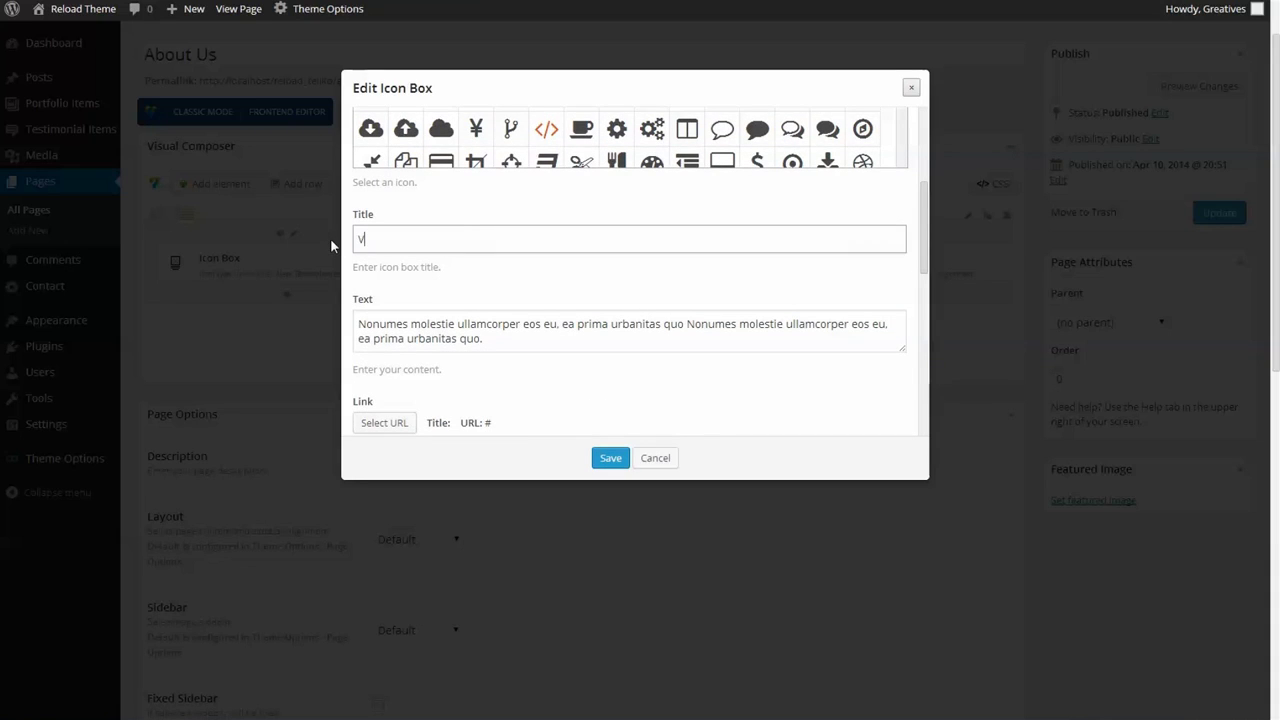
type("alidate Code")
- Set the middle Icon Box's CSS animation delay to 400 milliseconds and save it
left_click_drag(923, 277, 935, 384)
left_click(363, 323)
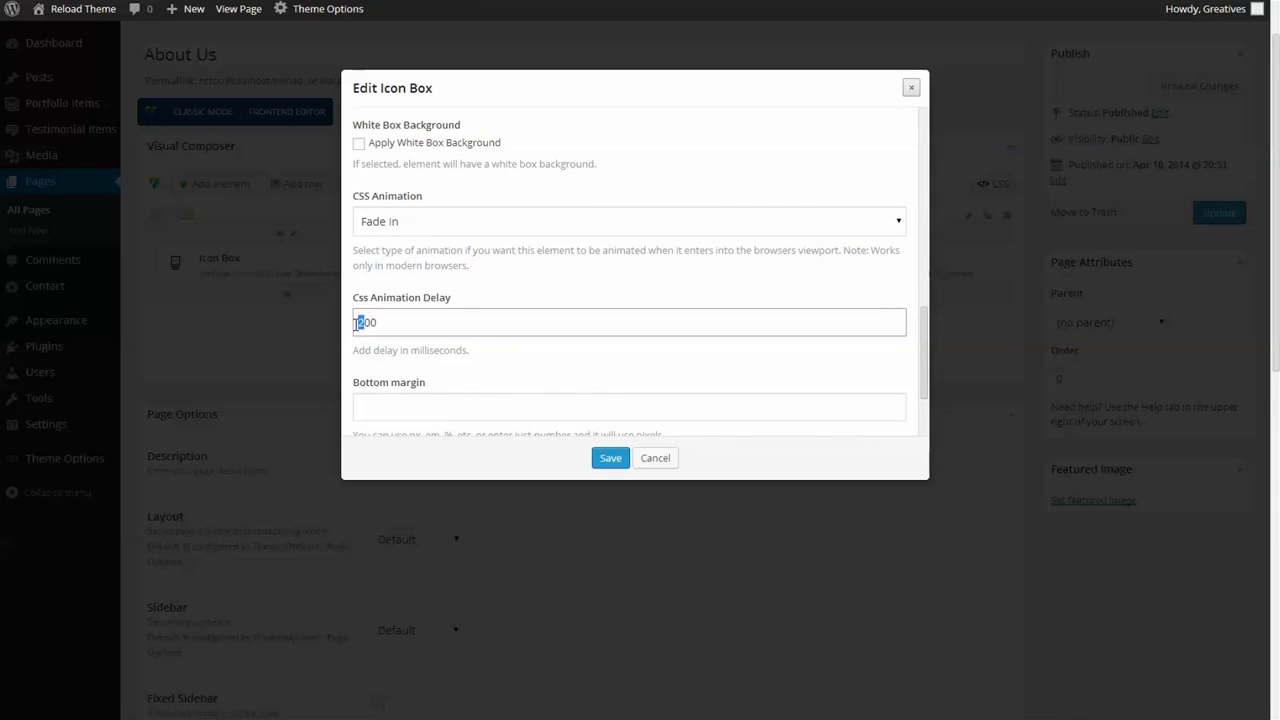
key("BackSpace")
type("4")
left_click(624, 467)
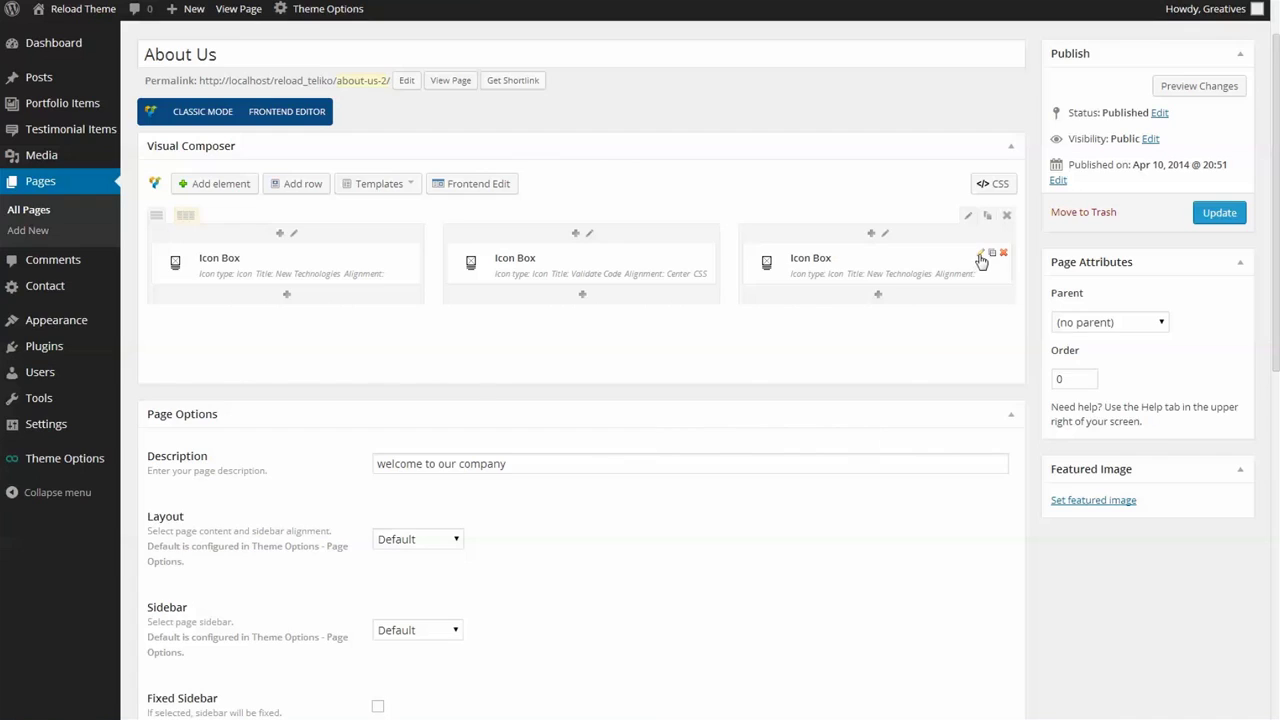
- Give the third column's Icon Box the group-of-people icon and the title "Best Marketing"
left_click(979, 253)
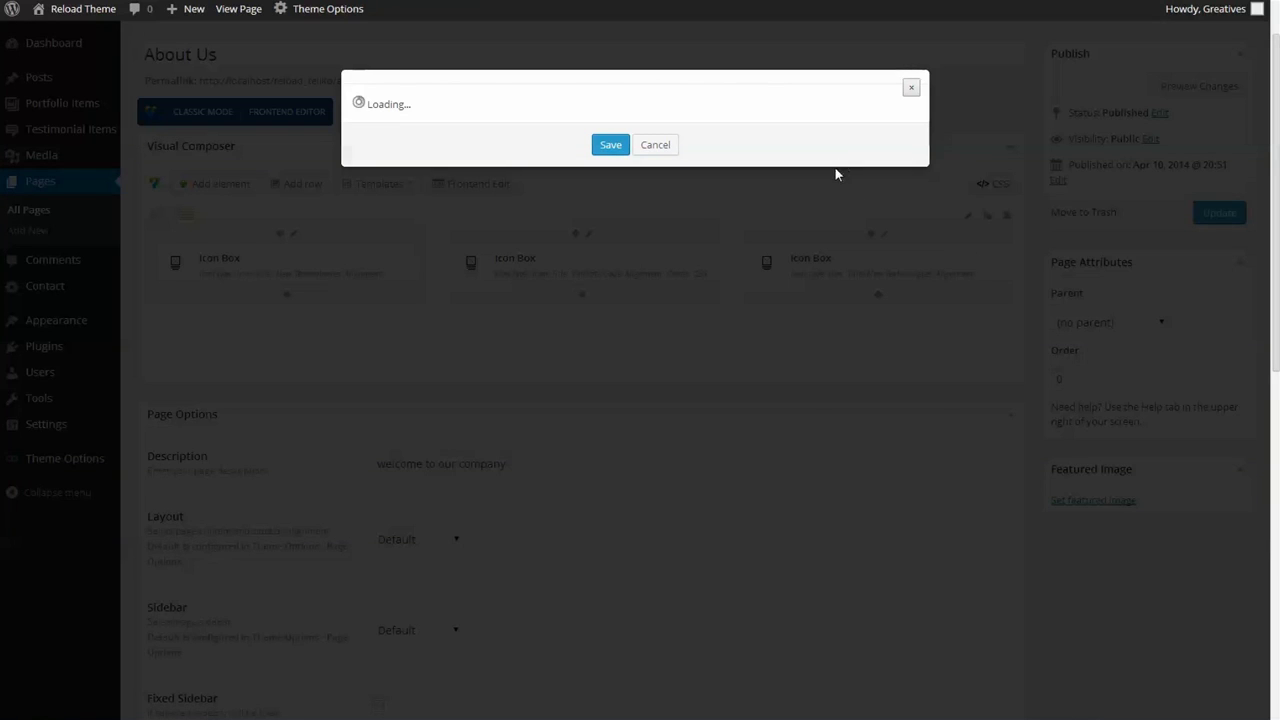
scroll(904, 345, "down", 1)
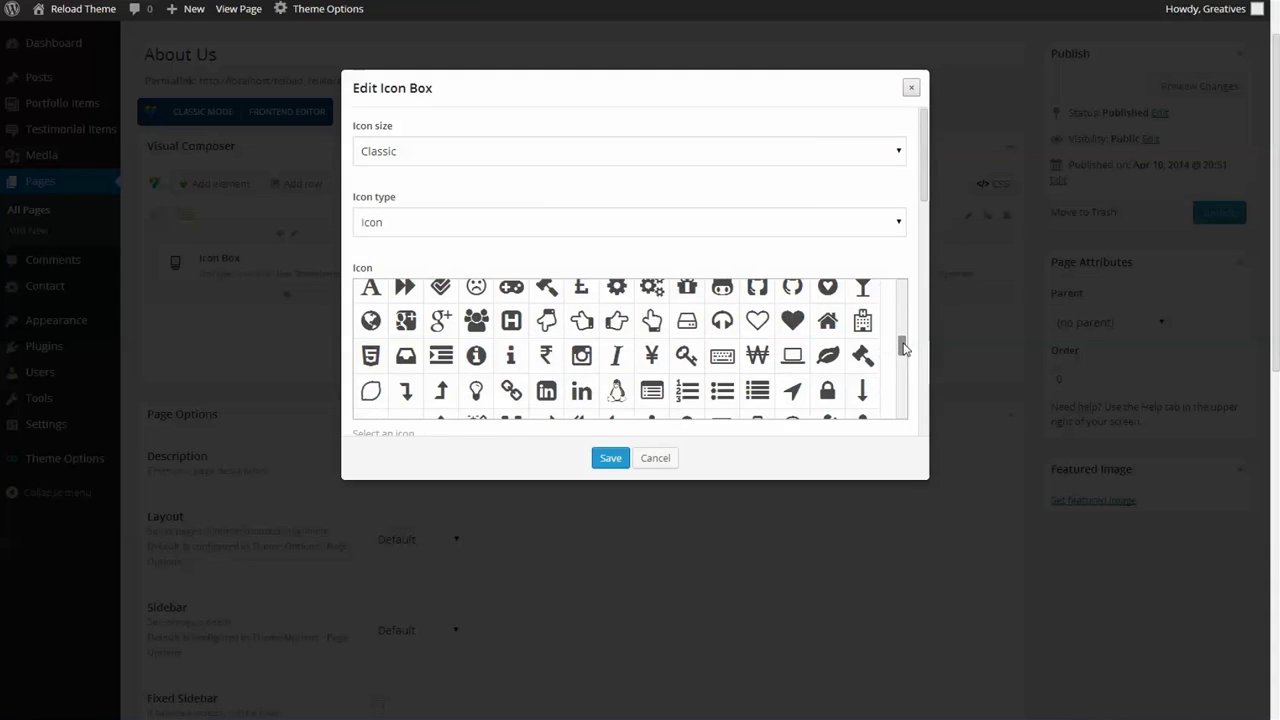
left_click(476, 320)
left_click_drag(926, 189, 930, 233)
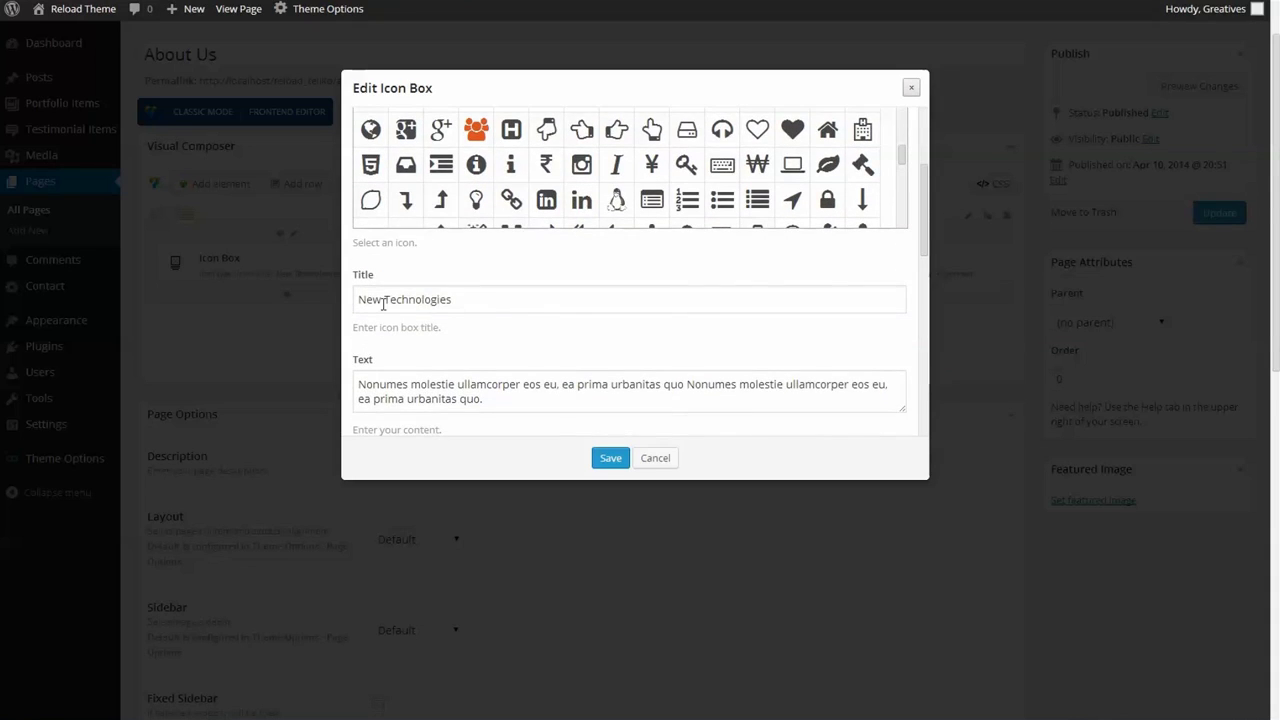
left_click_drag(457, 299, 356, 299)
type("Best Marketing")
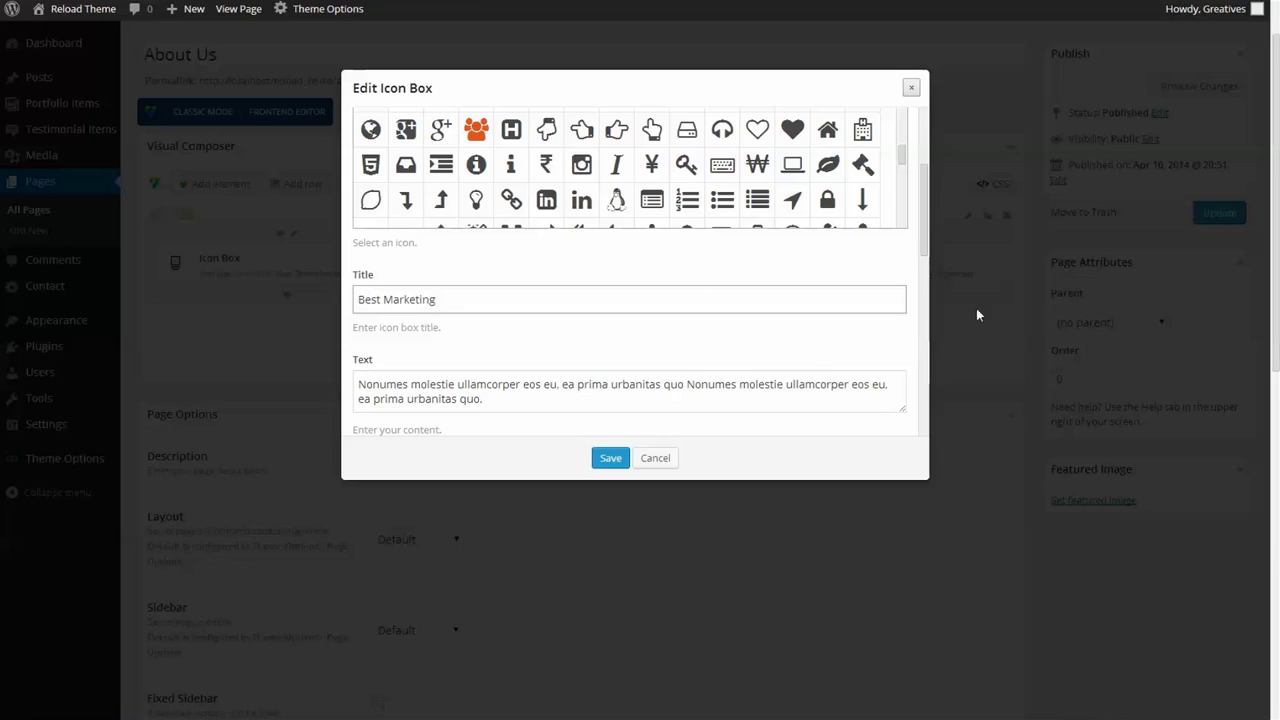
- Set the third Icon Box's CSS animation delay to 600 milliseconds and save it
left_click_drag(929, 249, 924, 366)
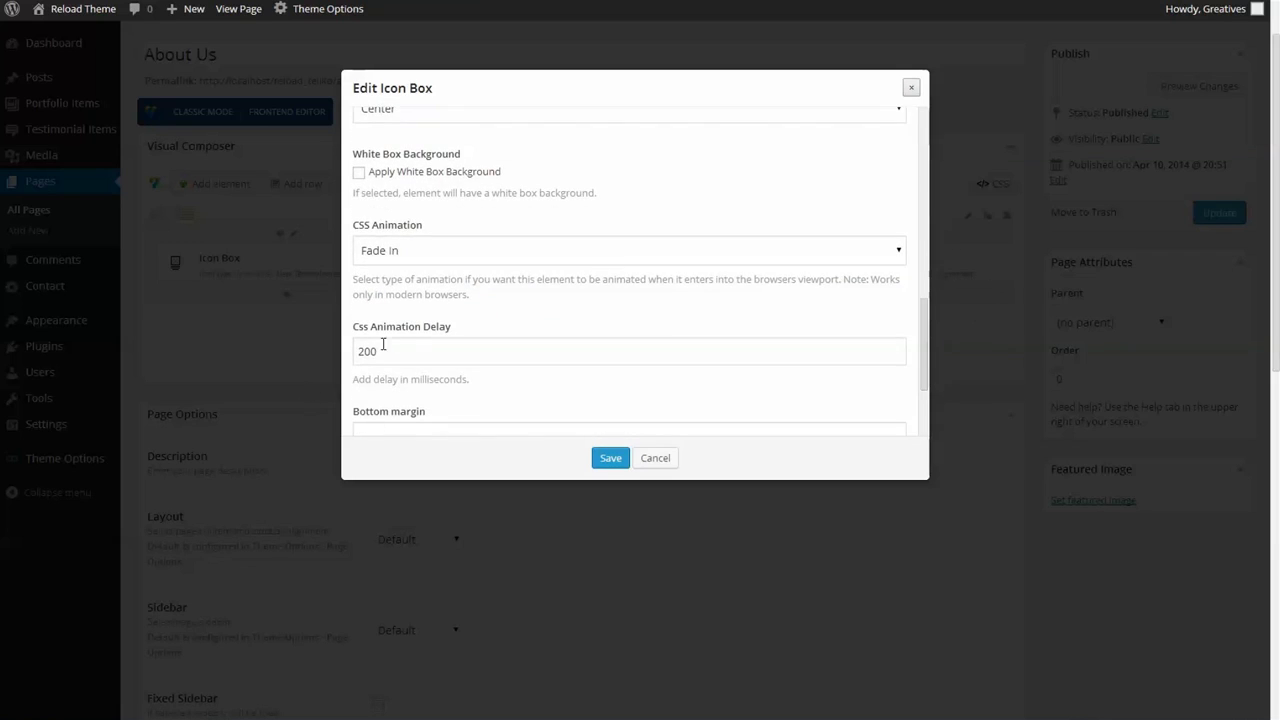
left_click_drag(364, 352, 358, 352)
type("4")
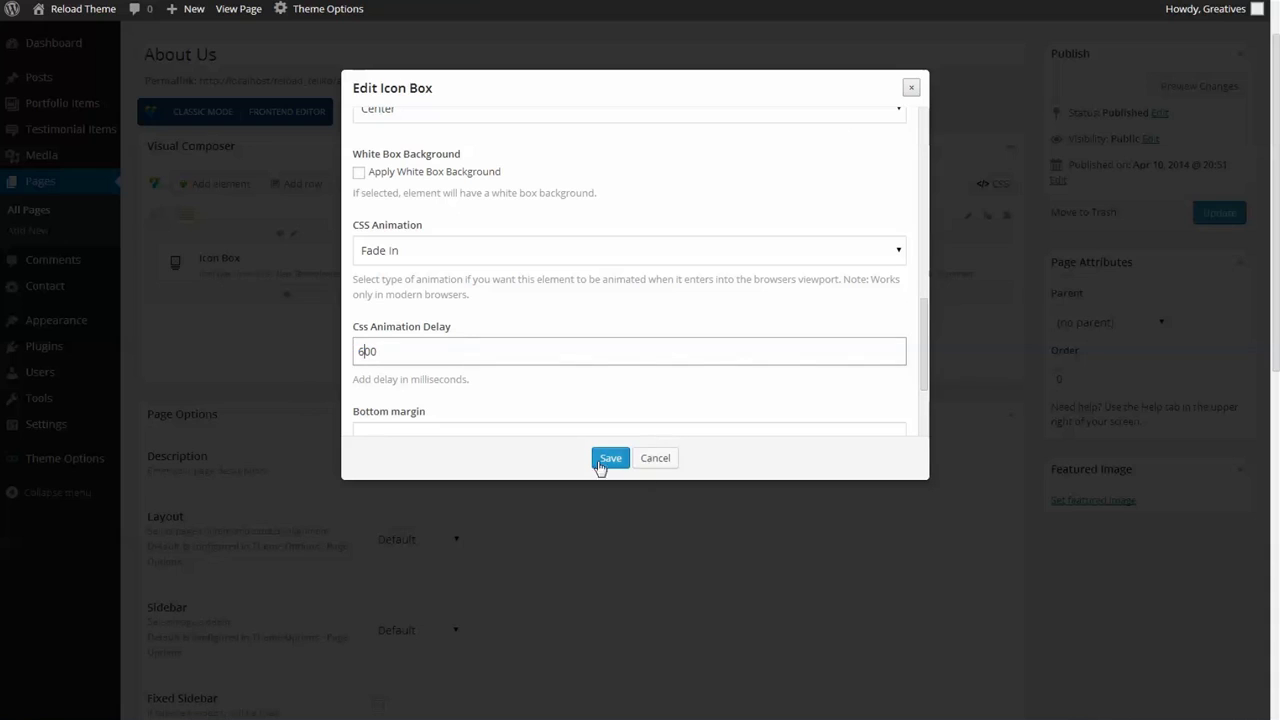
left_click(609, 457)
- Update the page and reload the published About Us page to check the three icon boxes
left_click(1221, 221)
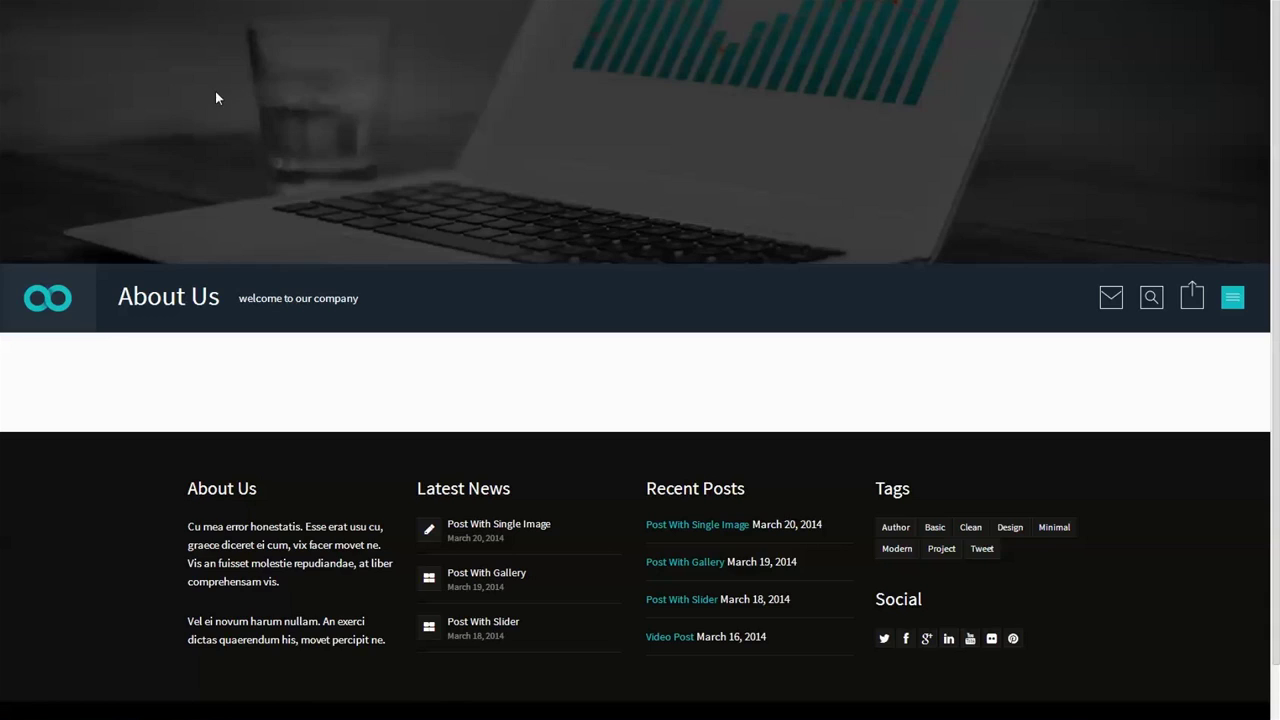
key("F5")
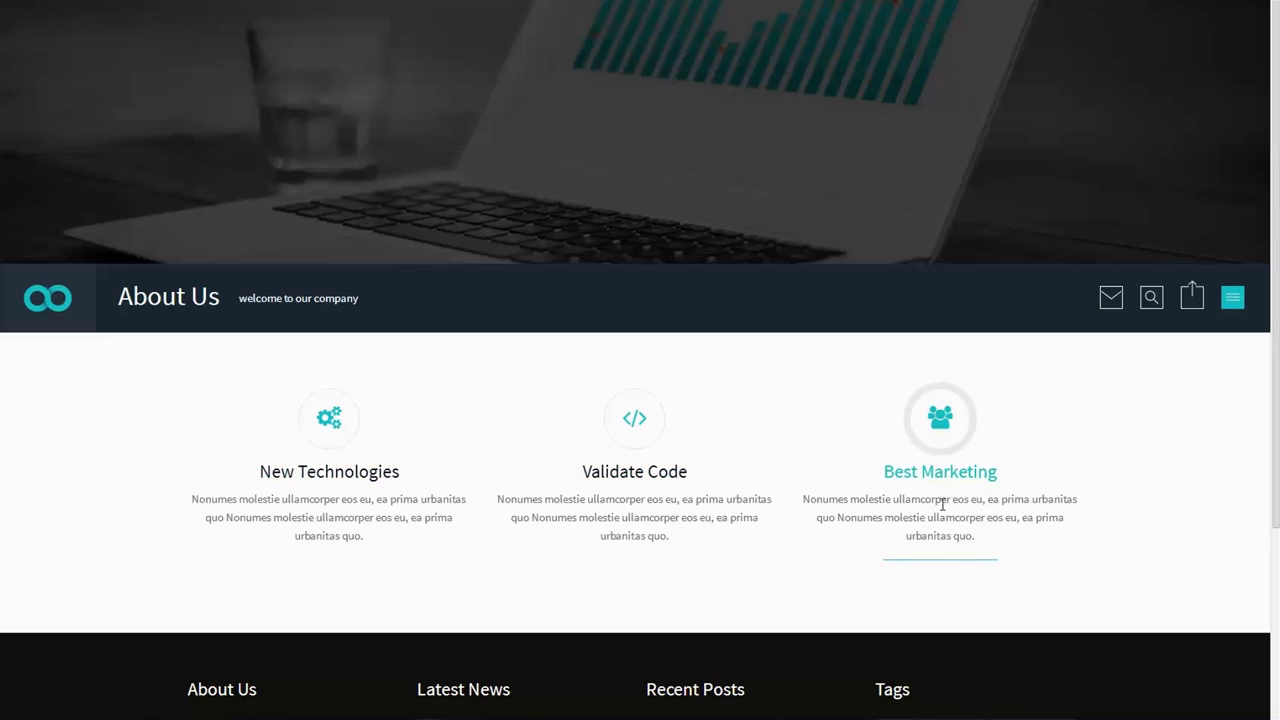
scroll(120, 487, "down", 1)
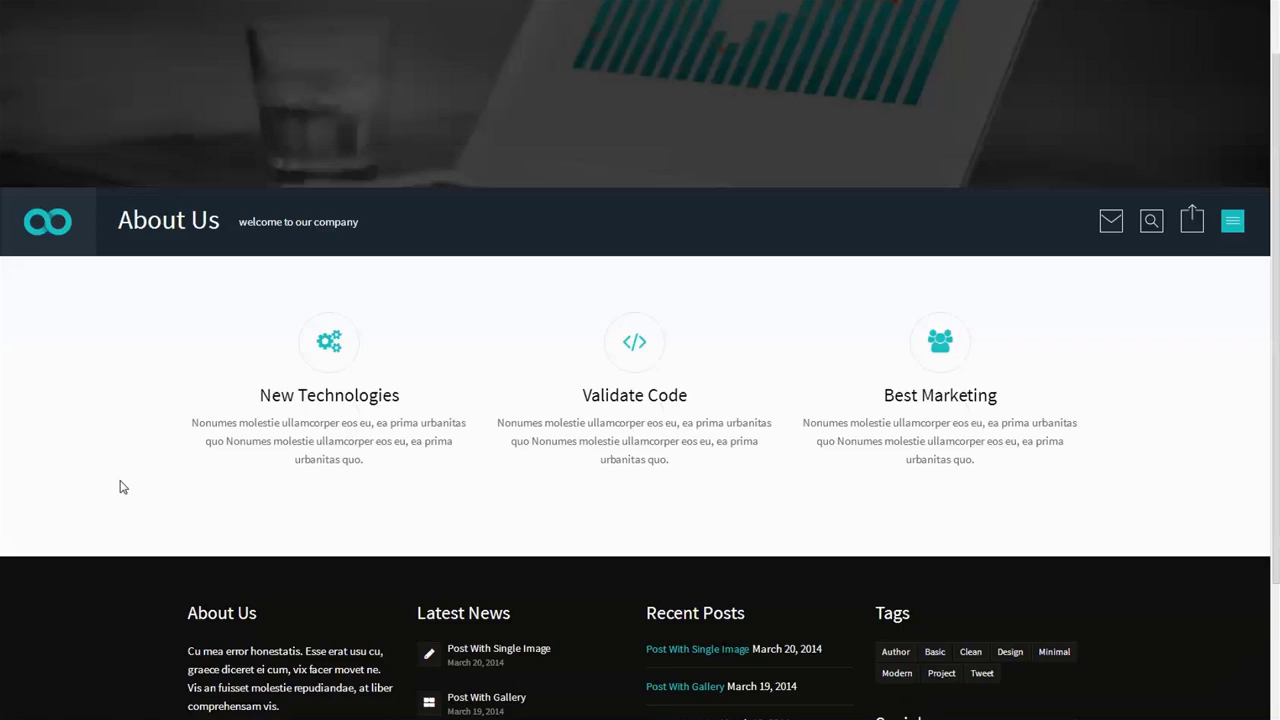
- Return to the page editor and add a Text Block element to the About Us page
key("ctrl+Tab")
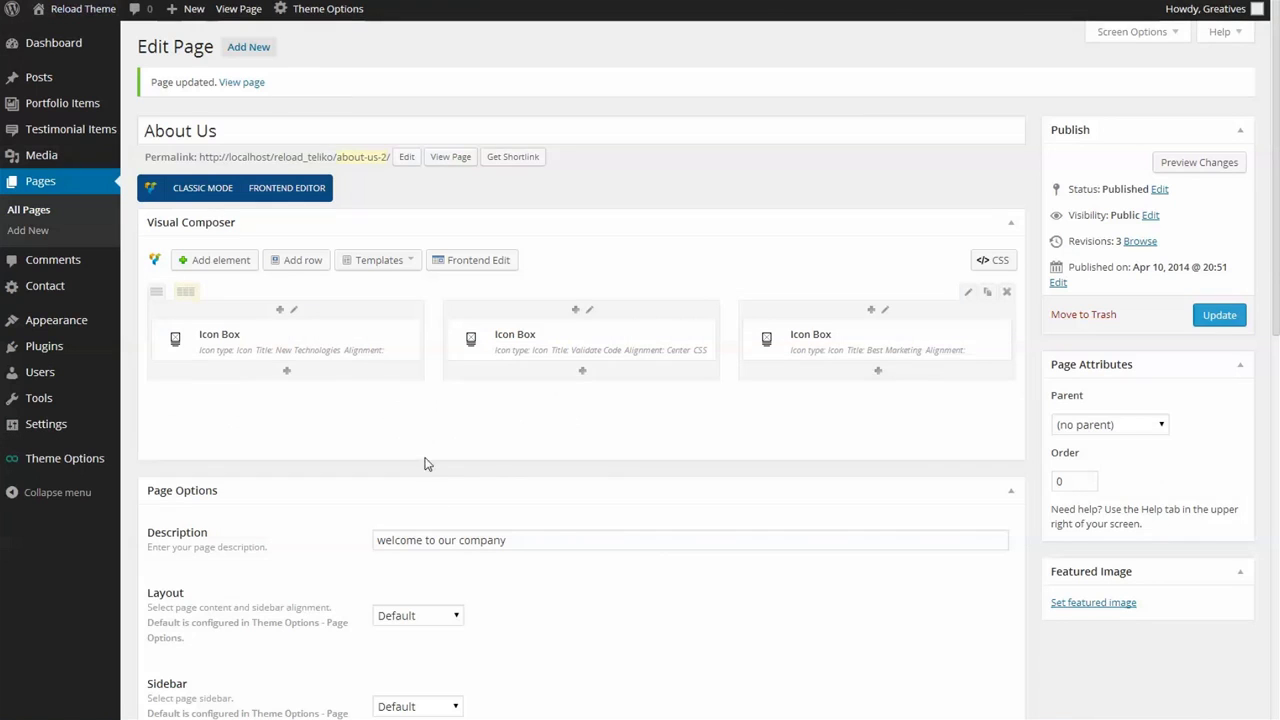
left_click(222, 260)
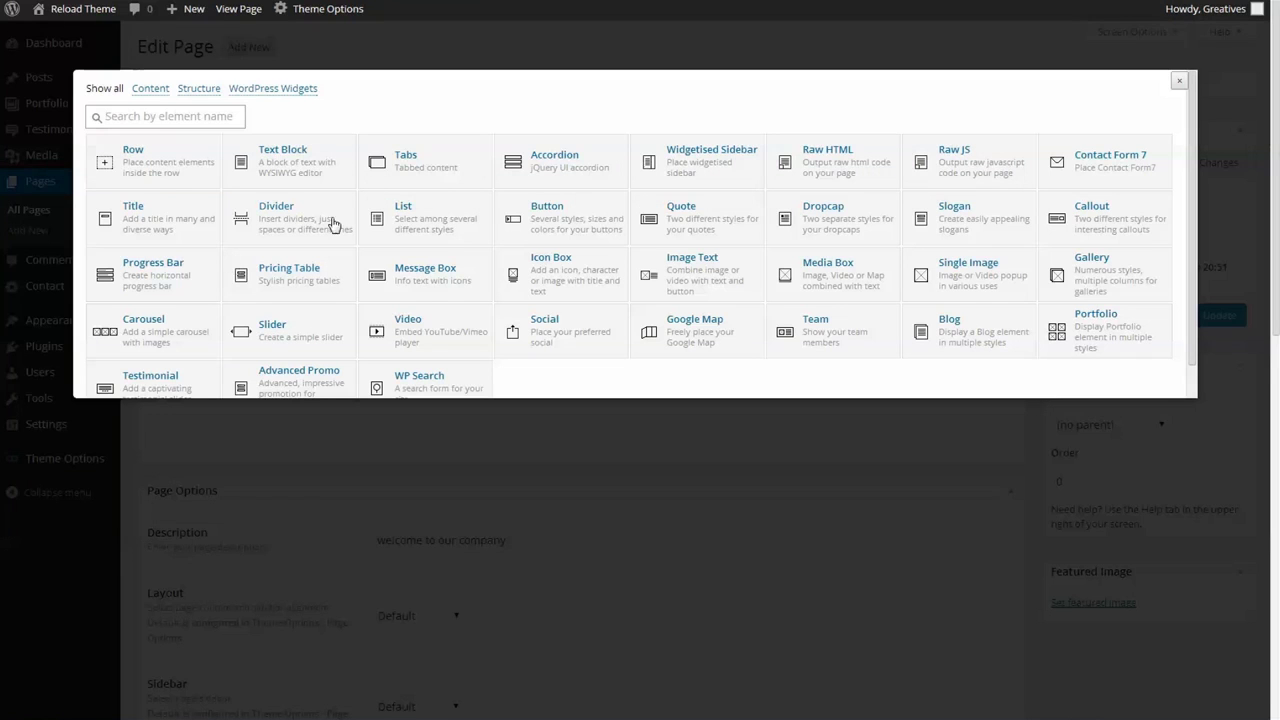
left_click(278, 165)
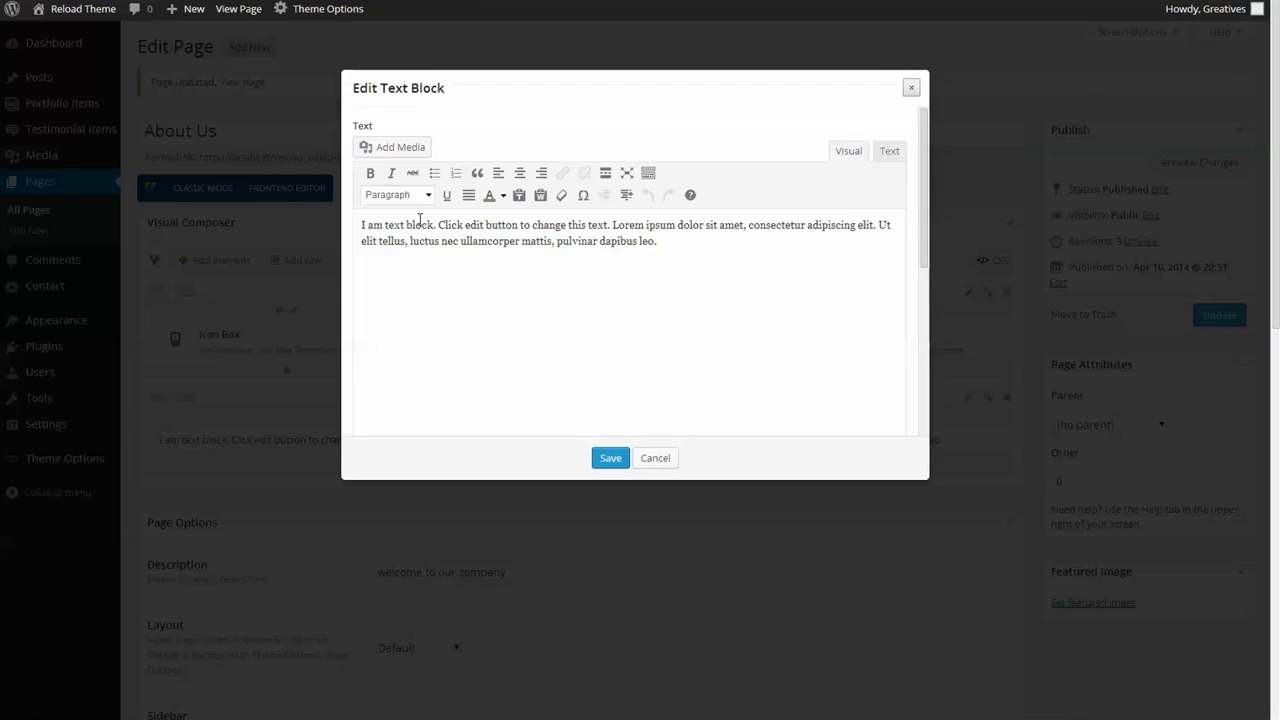
key("alt+Tab")
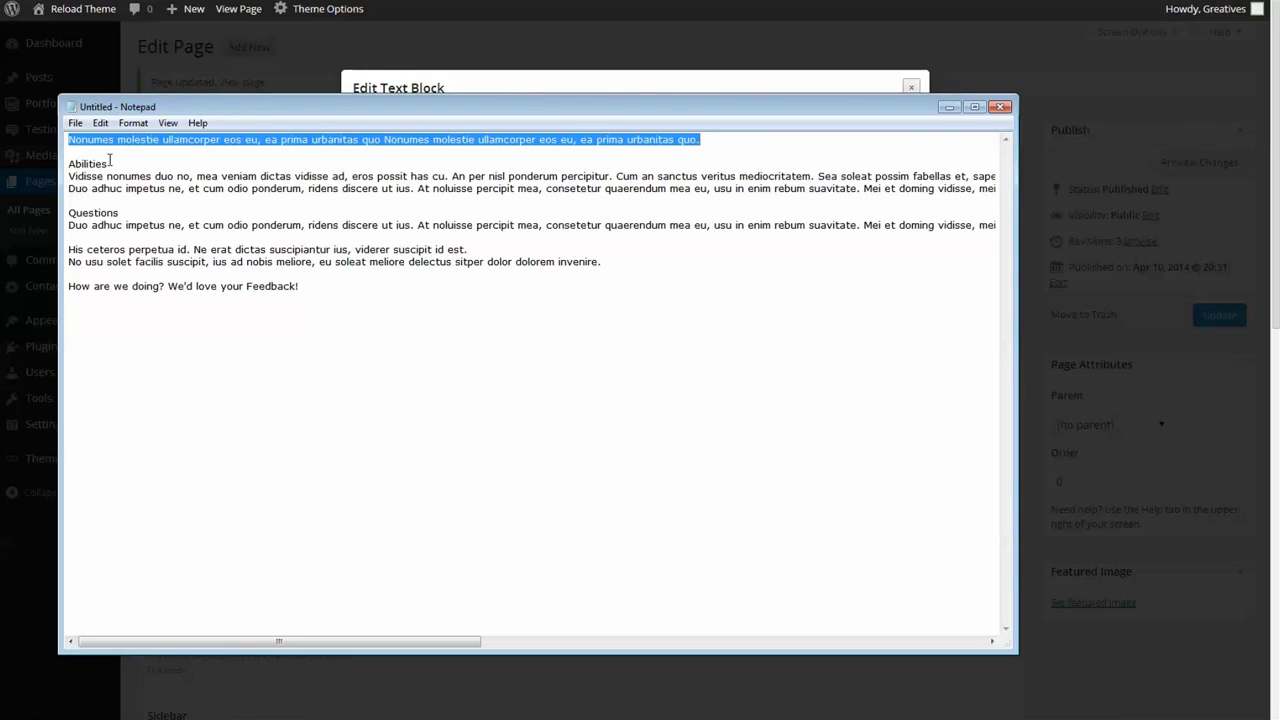
left_click_drag(108, 163, 50, 160)
left_click(515, 85)
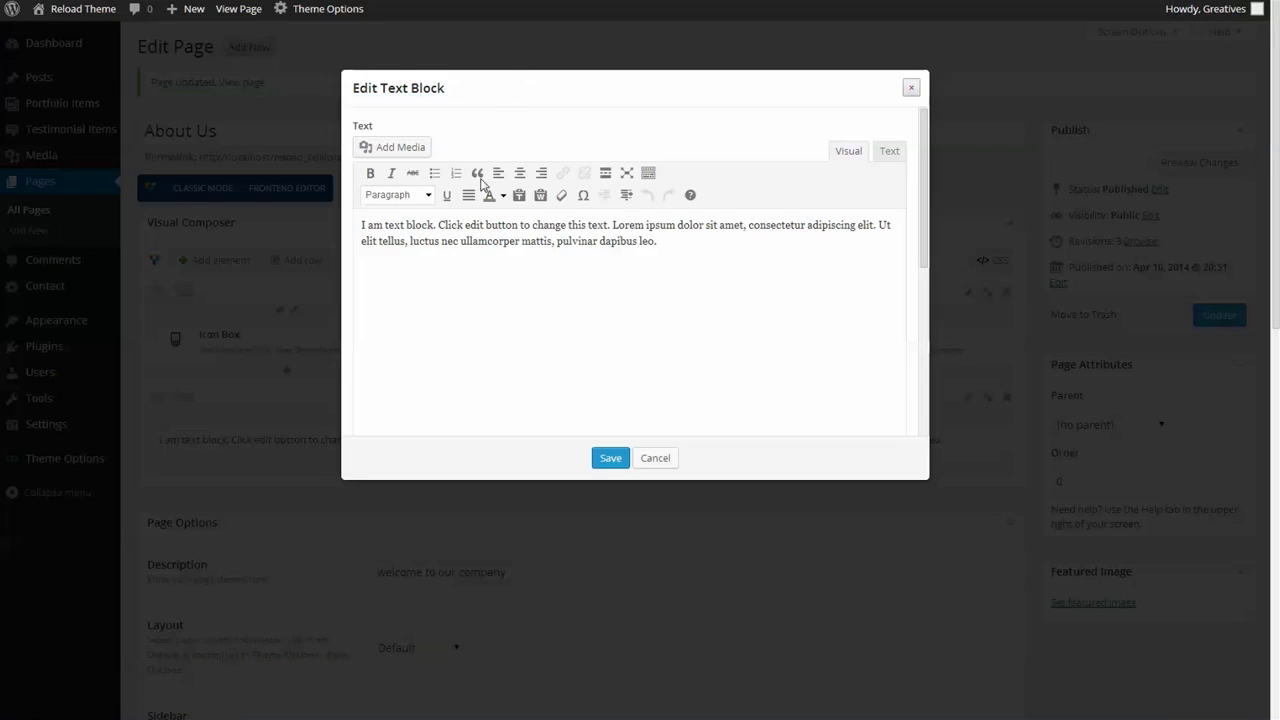
- Replace the Text Block's placeholder text with the first paragraph under "Abilities" copied from the Notepad document
key("alt+Tab")
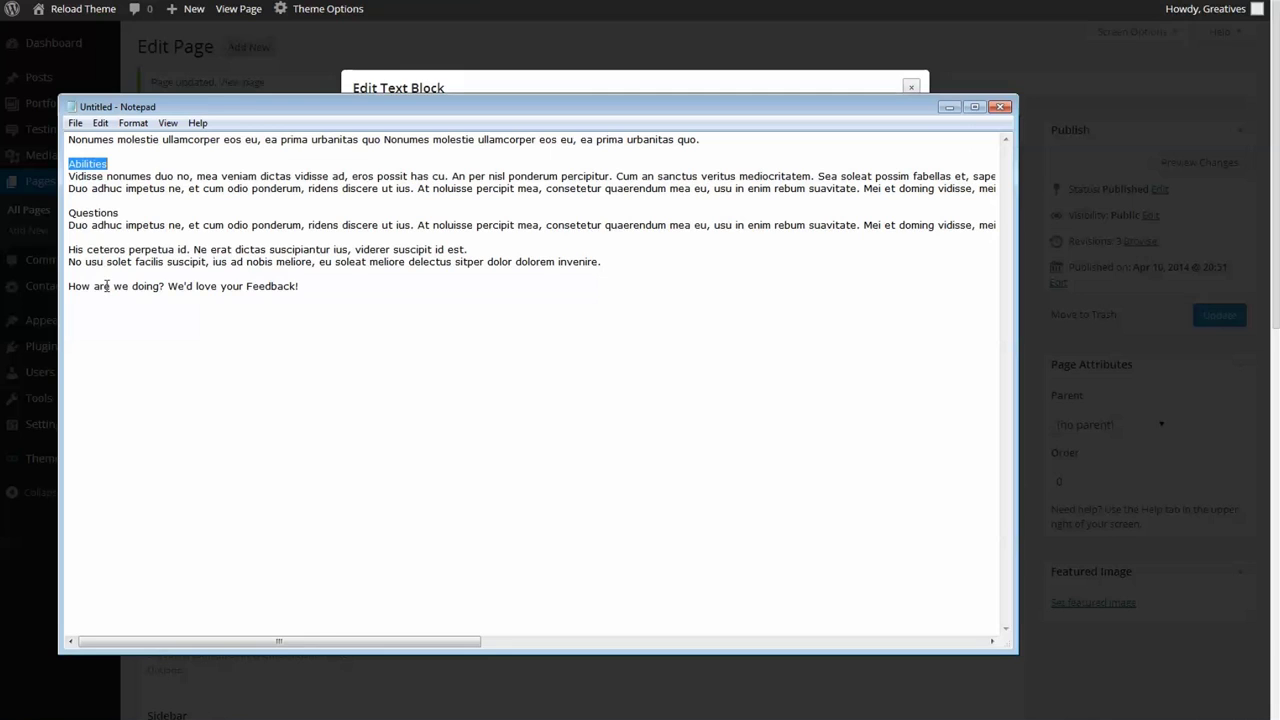
left_click_drag(70, 176, 1013, 172)
key("ctrl+c")
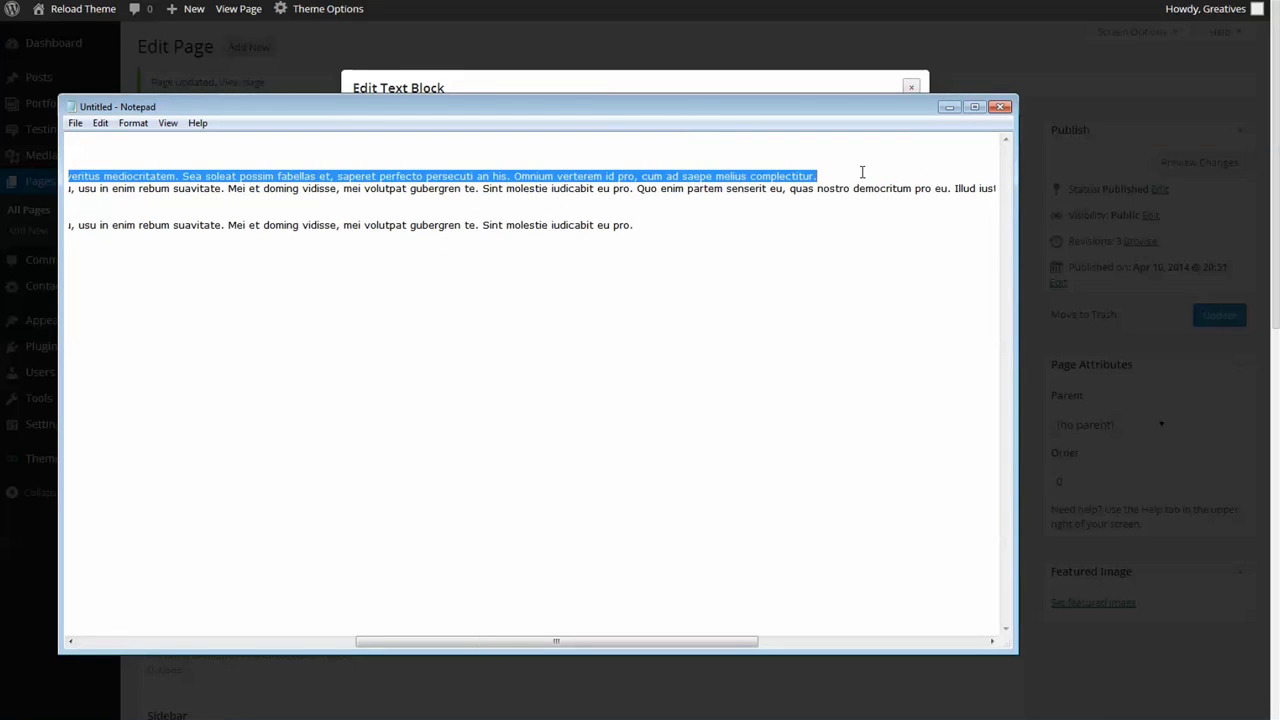
left_click(740, 88)
left_click_drag(677, 246, 356, 224)
key("ctrl+v")
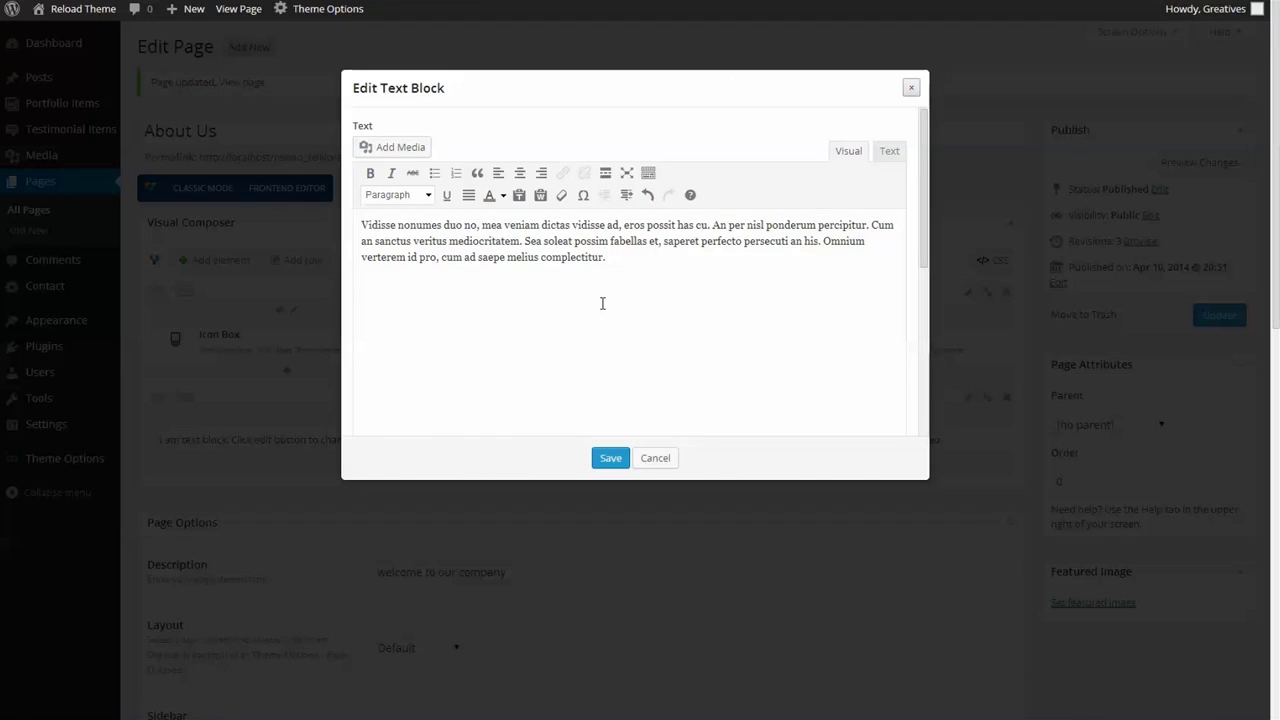
- Add the second "Abilities" paragraph from Notepad, starting "Duo adhuc impetus ne", below the first one and save the Text Block
key("alt+Tab")
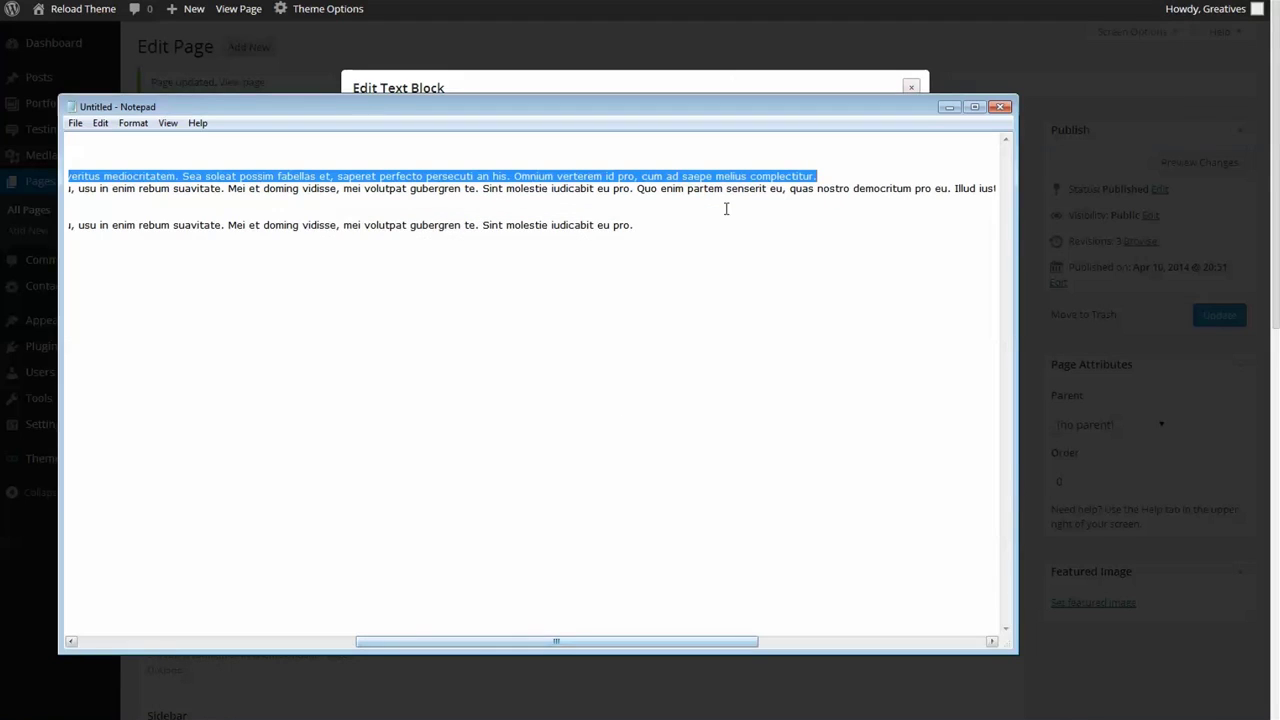
left_click_drag(437, 651, 160, 655)
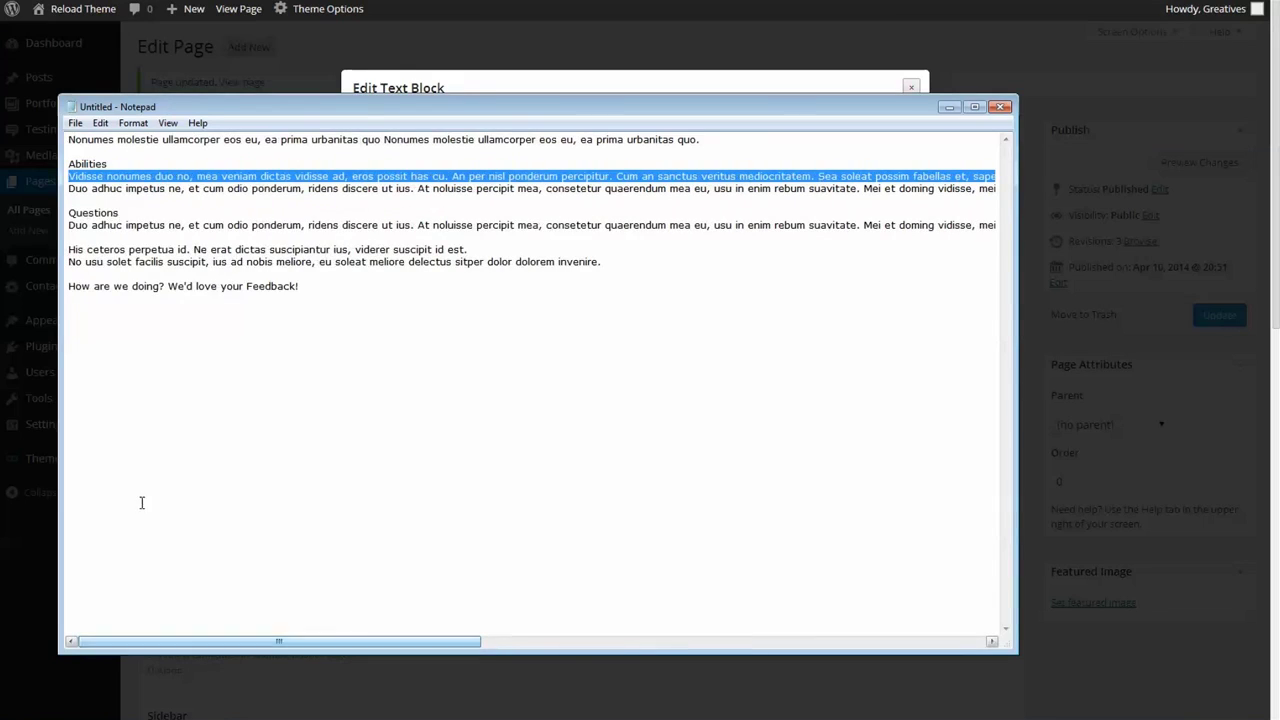
left_click_drag(69, 188, 1007, 190)
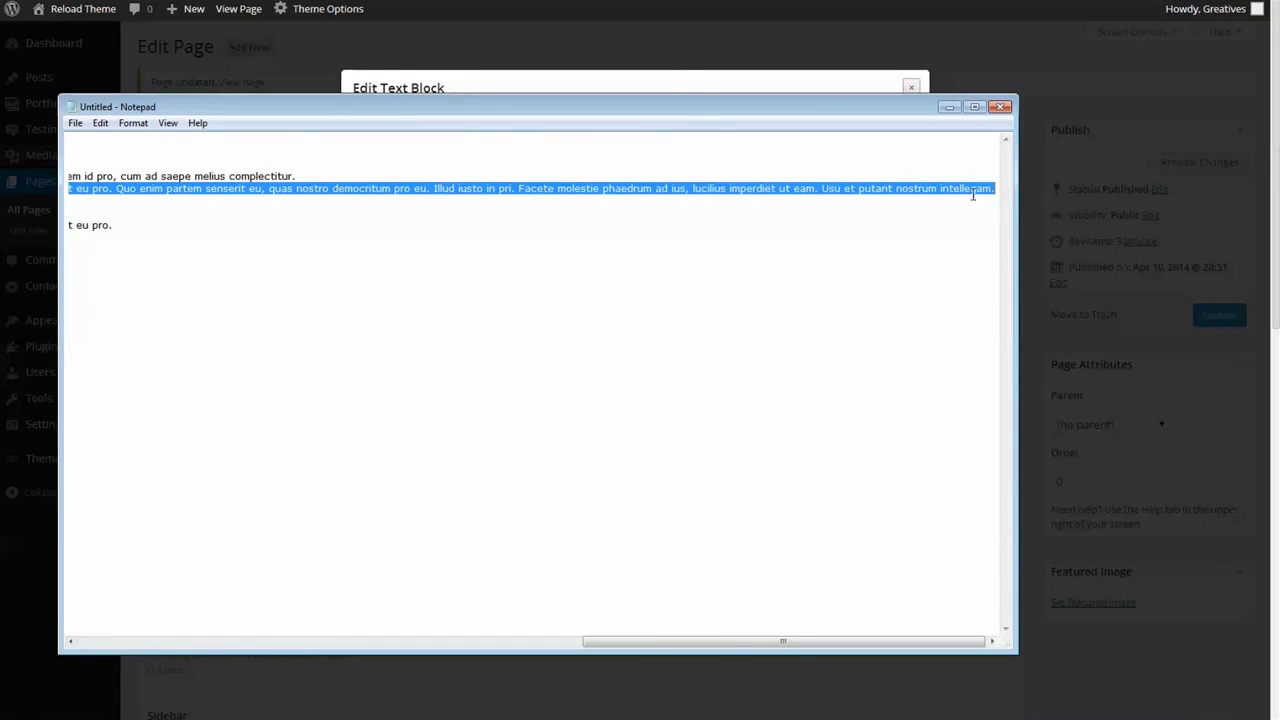
left_click(668, 86)
type("Duo adhuc impetus ne, et cum odio ponderum, ridens discere ut ius. At noluisse percipit mea, consetetur quaerendum mea eu, usu in enim rebum suavitate. Mei et doming vidisse, mei volutpat gubergren te. Sit molestie iudicabit eu pro. Quo enim partem senserit eu, quas nostro democritum pro eu. Illud iusto in pri. Facete molestie phaedrum ad ius, lucilius imperdiet et iam. Usu et putant nostrum intellegam.")
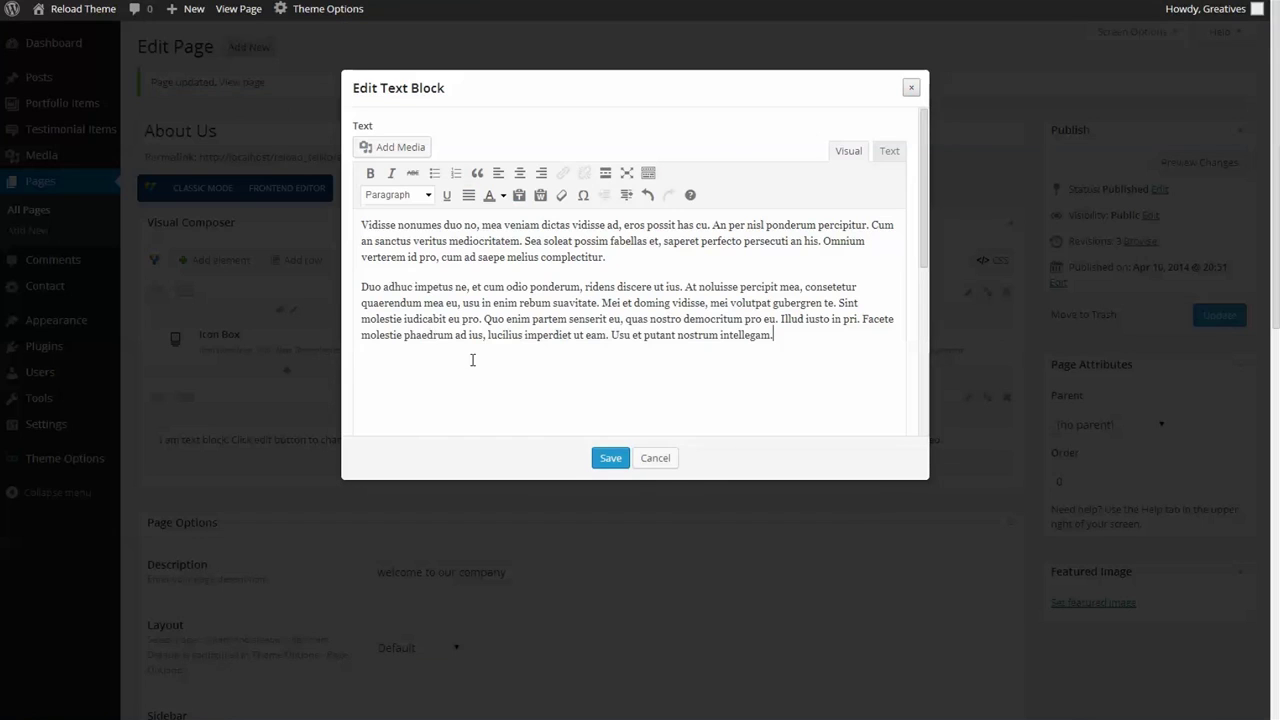
left_click(610, 457)
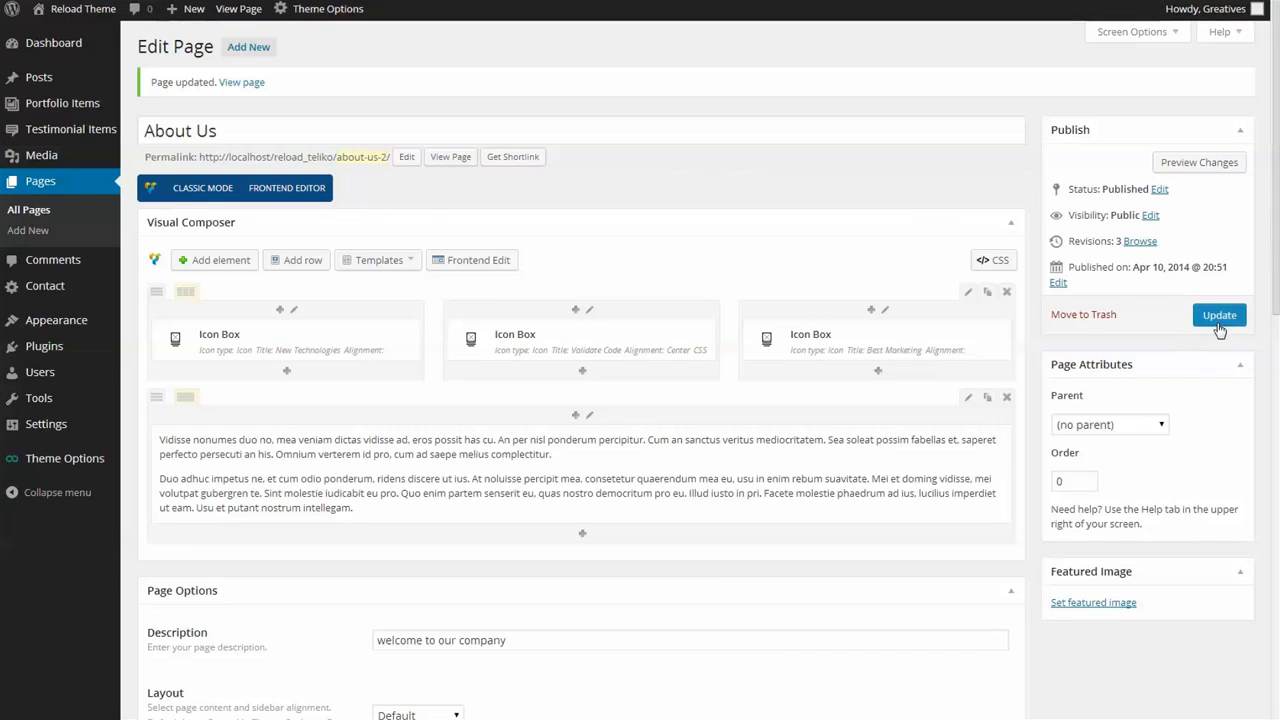
- Split the Text Block's row into two equal columns and update the page, checking the result on the reloaded About Us page
left_click(212, 399)
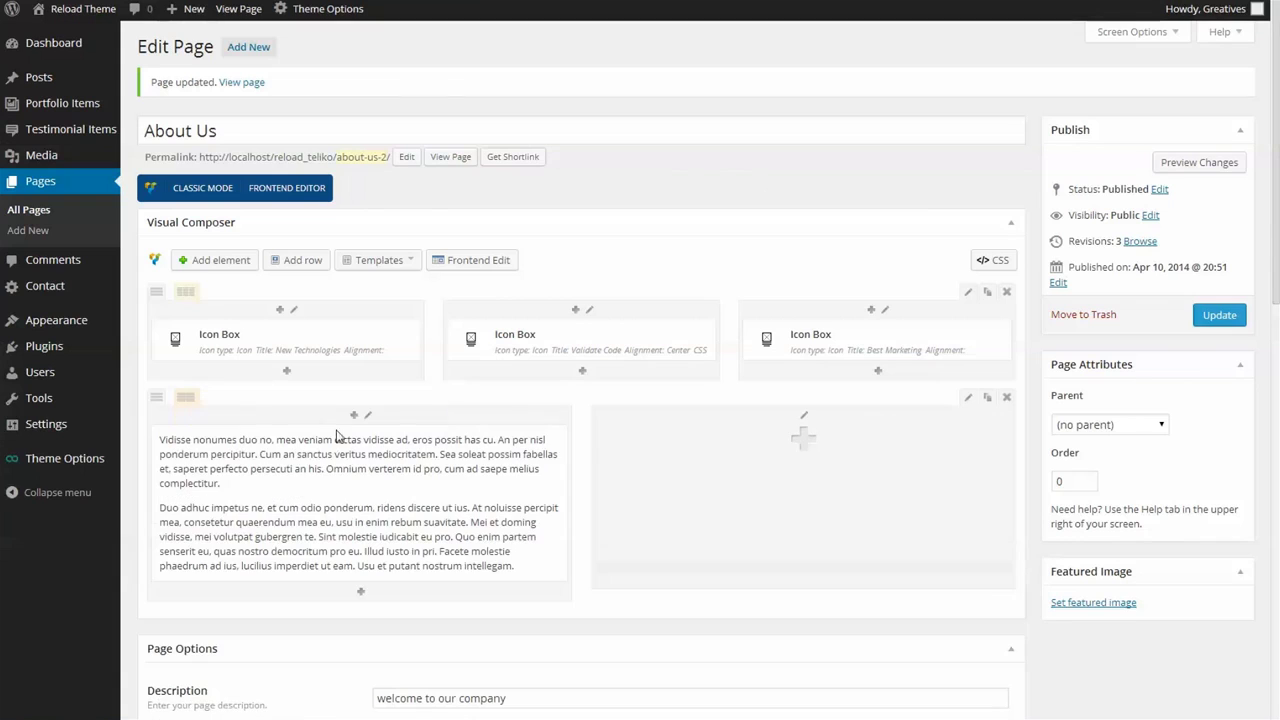
left_click(1221, 315)
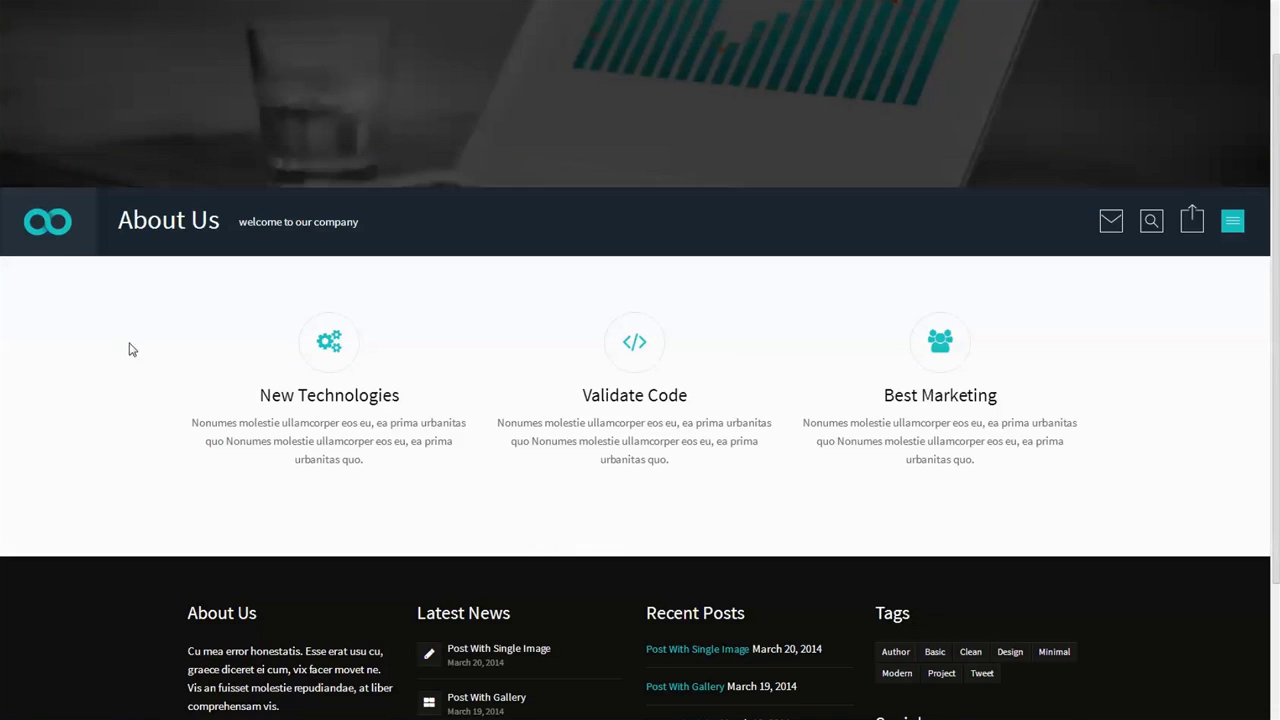
key("F5")
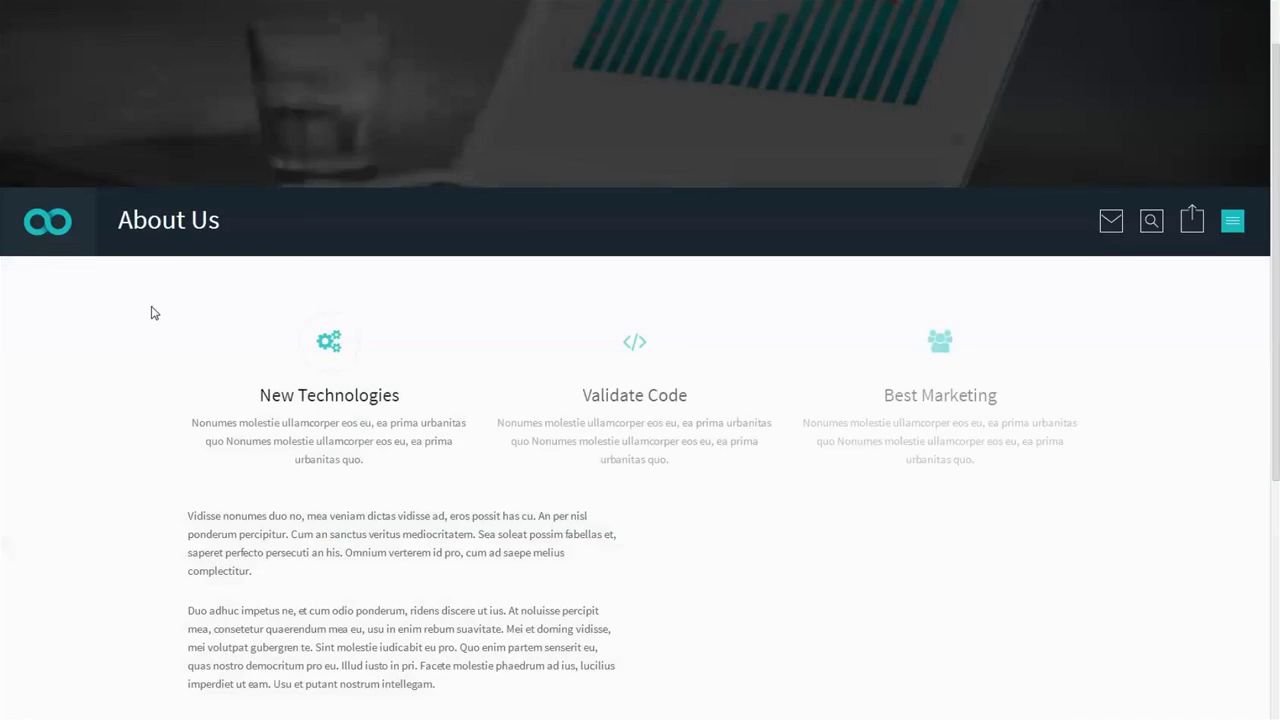
scroll(475, 522, "down", 4)
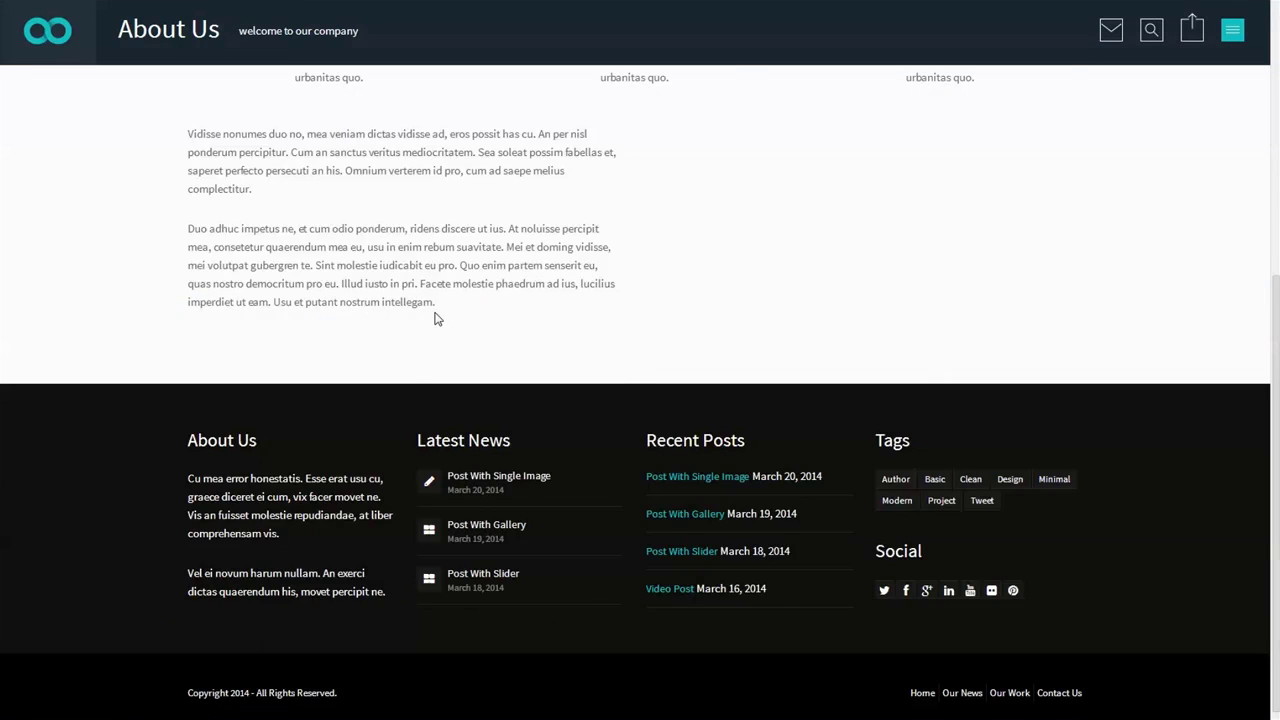
scroll(435, 318, "up", 2)
- Back in the page editor, add a Title element above the paragraphs with the text "Abilities" and heading size h4
key("ctrl+Tab")
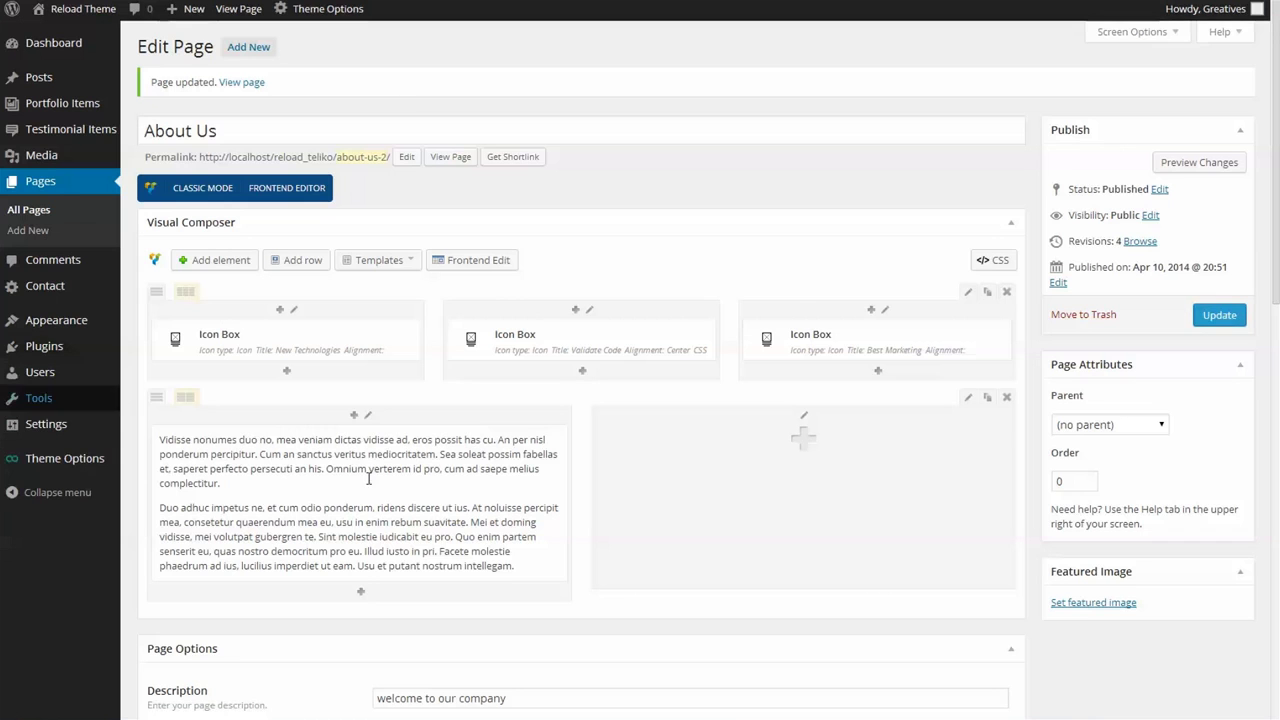
left_click(354, 415)
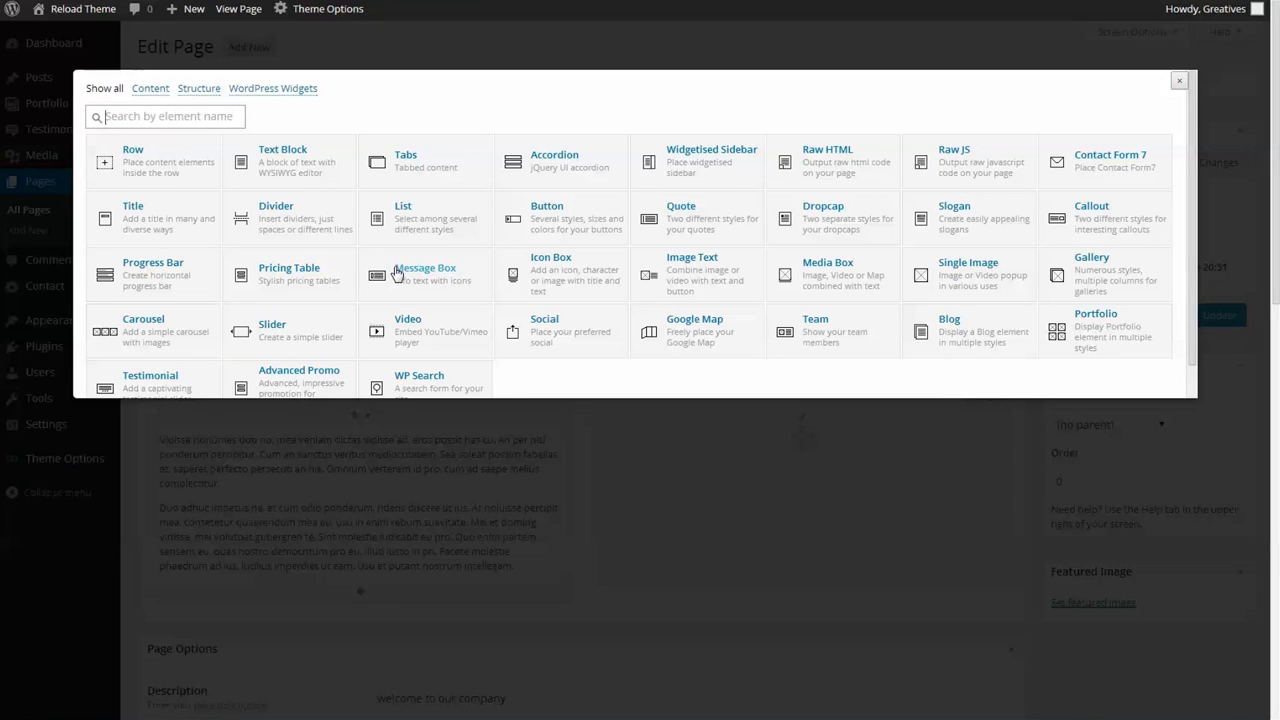
left_click(142, 221)
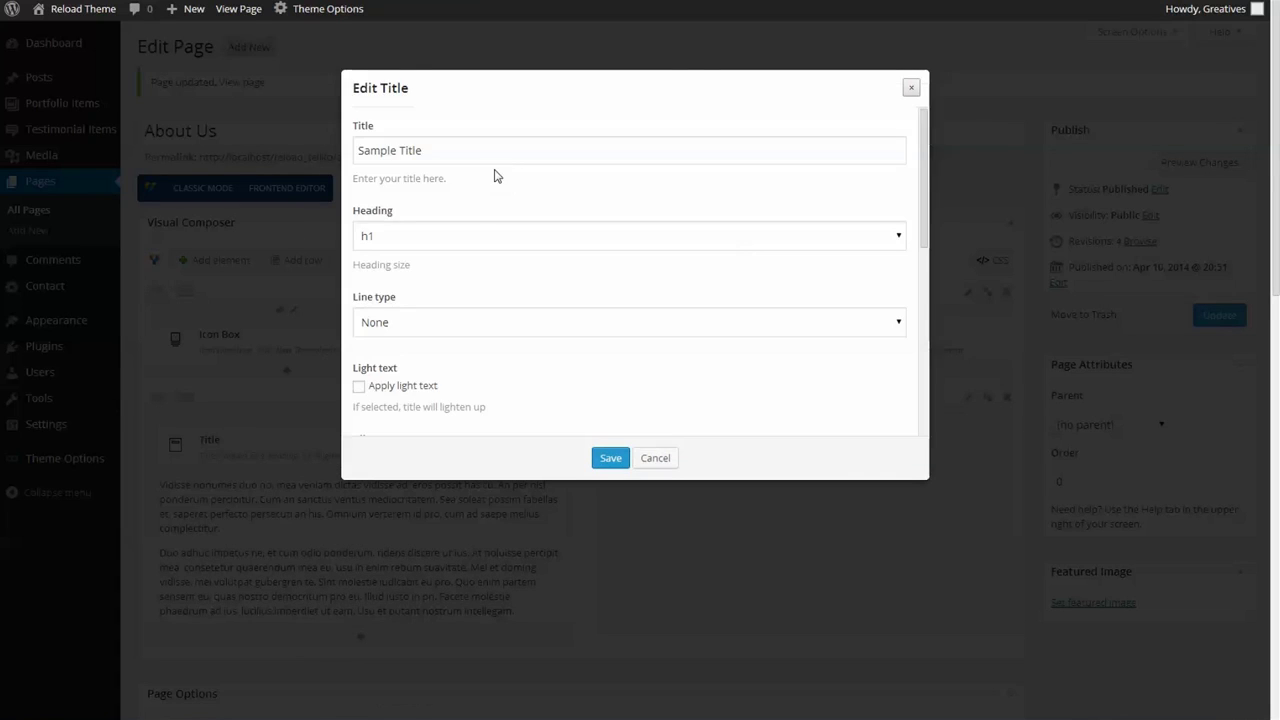
left_click_drag(423, 150, 355, 150)
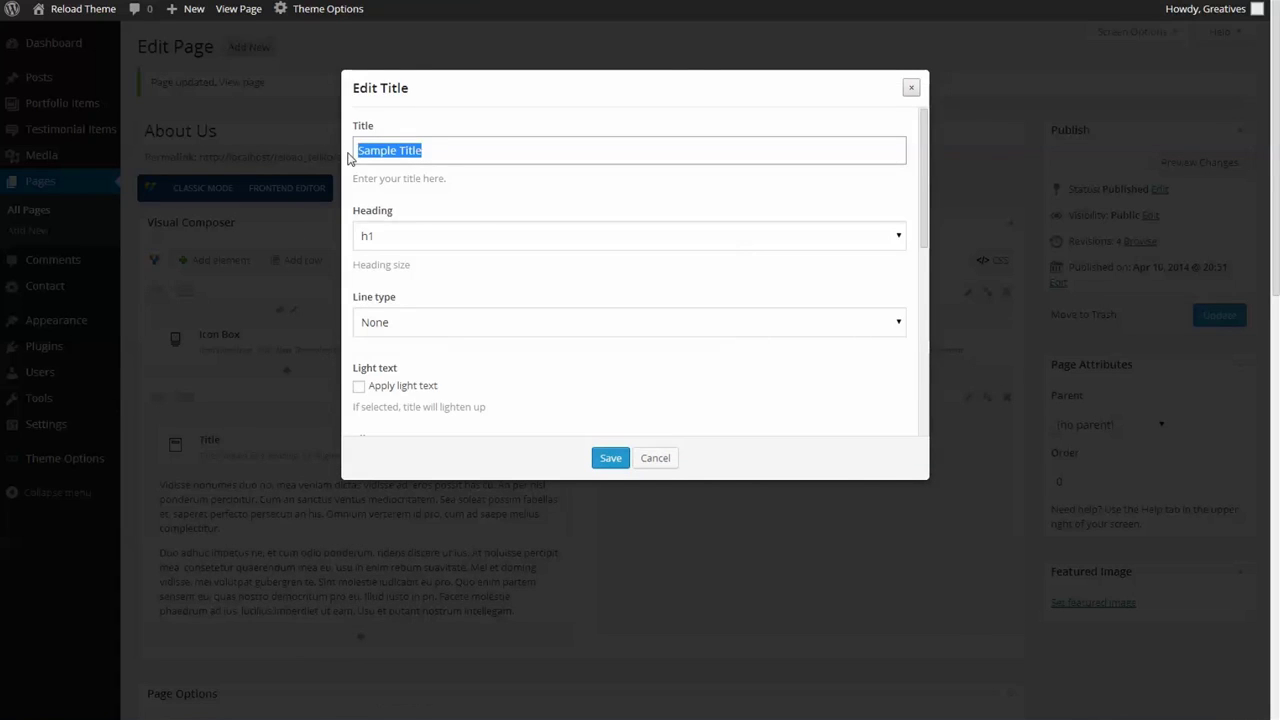
type("Abi")
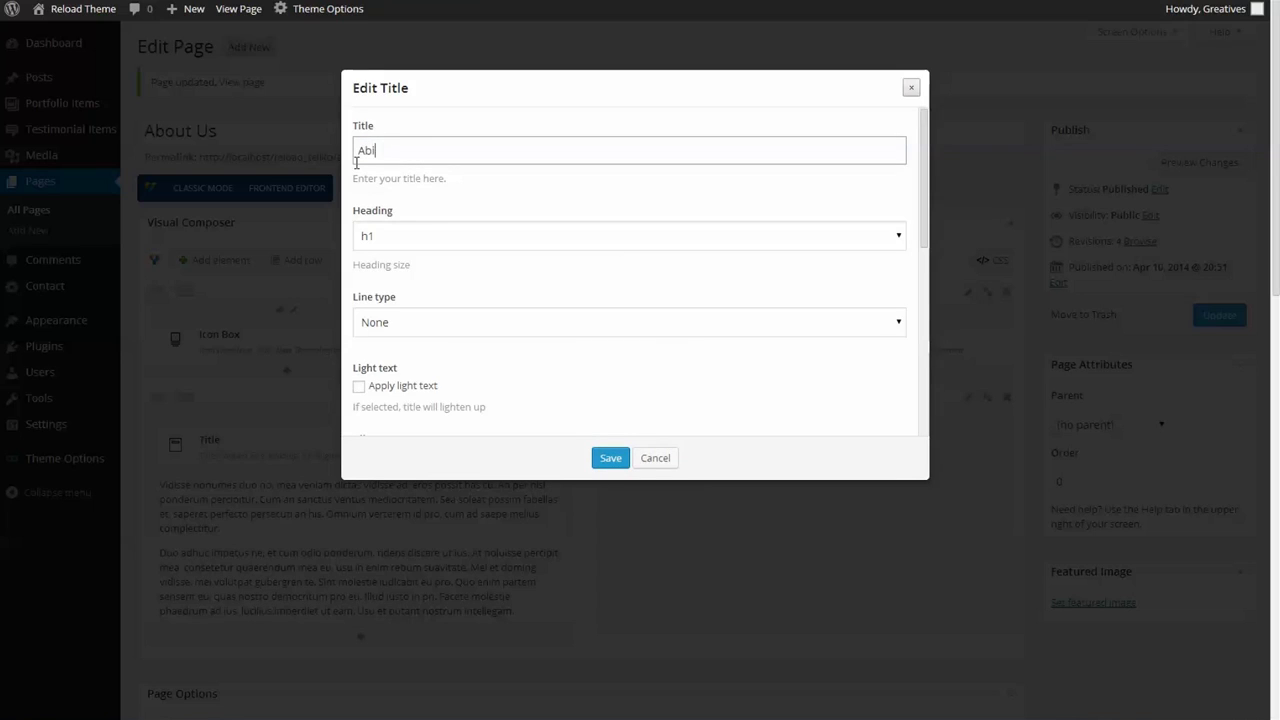
type("lities")
left_click(445, 236)
left_click(398, 303)
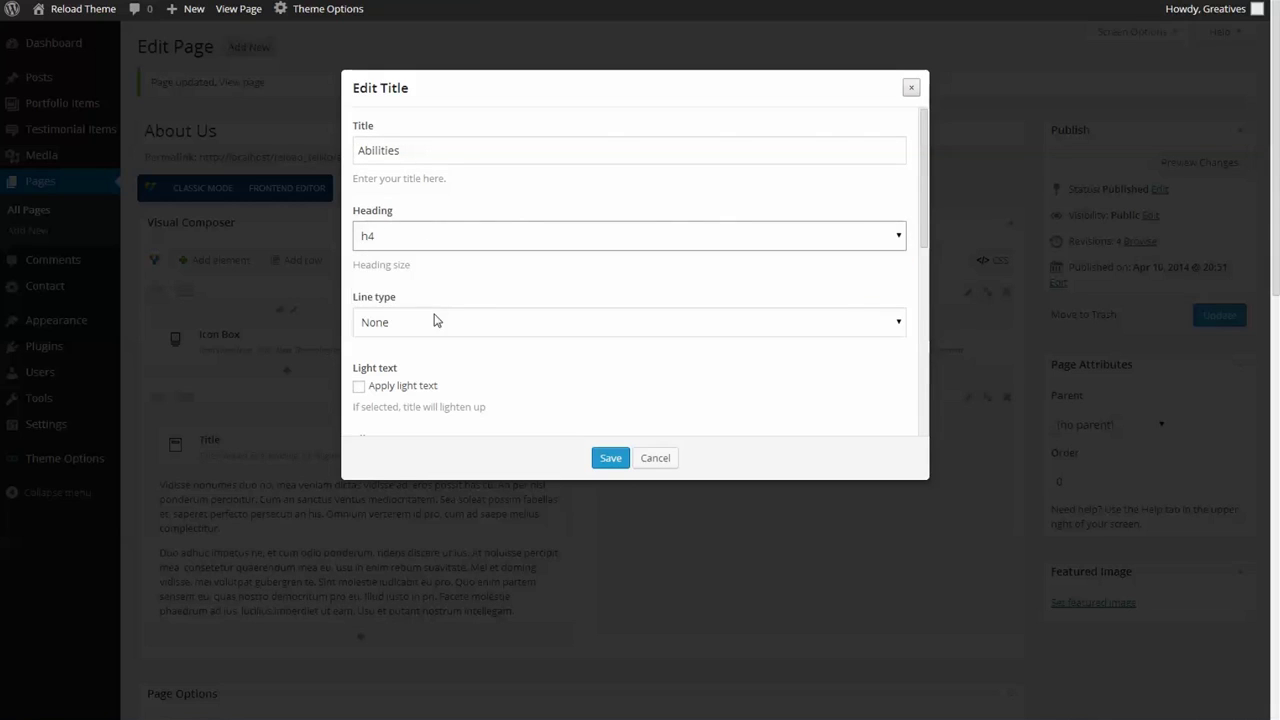
- Review the Title's line type, alignment, animation and margin options, keep the line type at None, and save the element
scroll(462, 285, "down", 1)
left_click(441, 250)
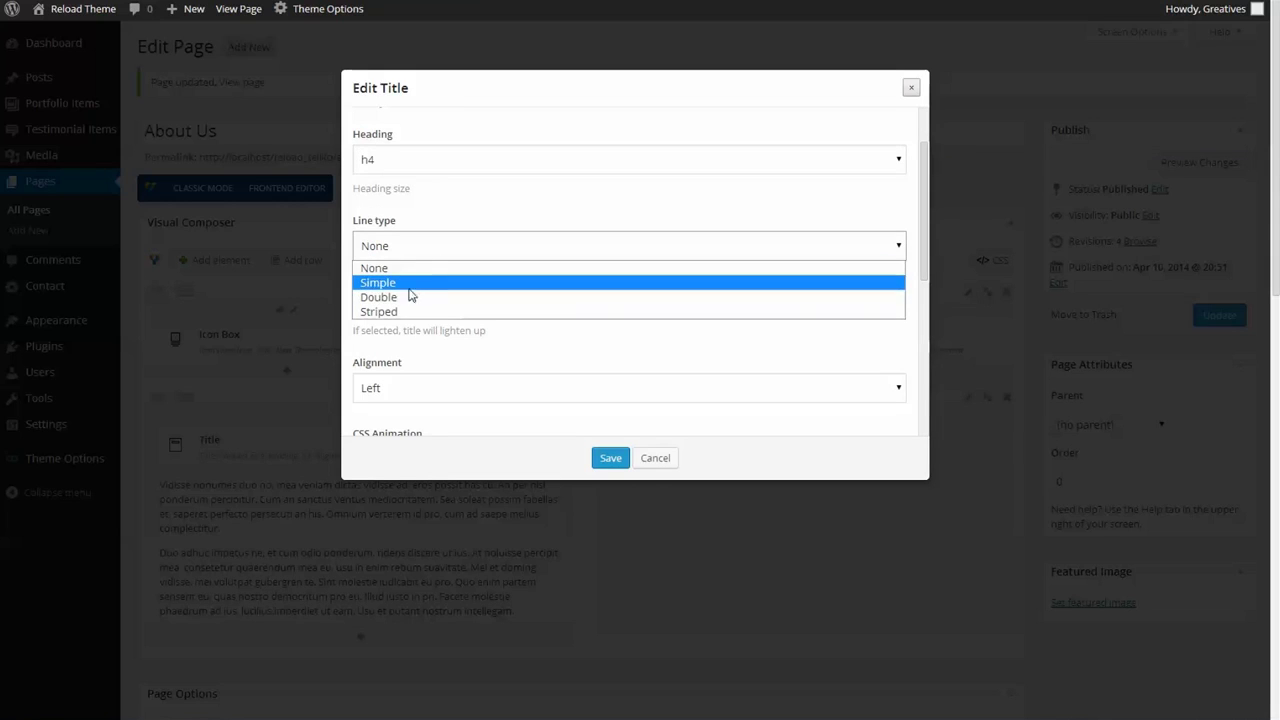
left_click(528, 362)
scroll(511, 311, "down", 3)
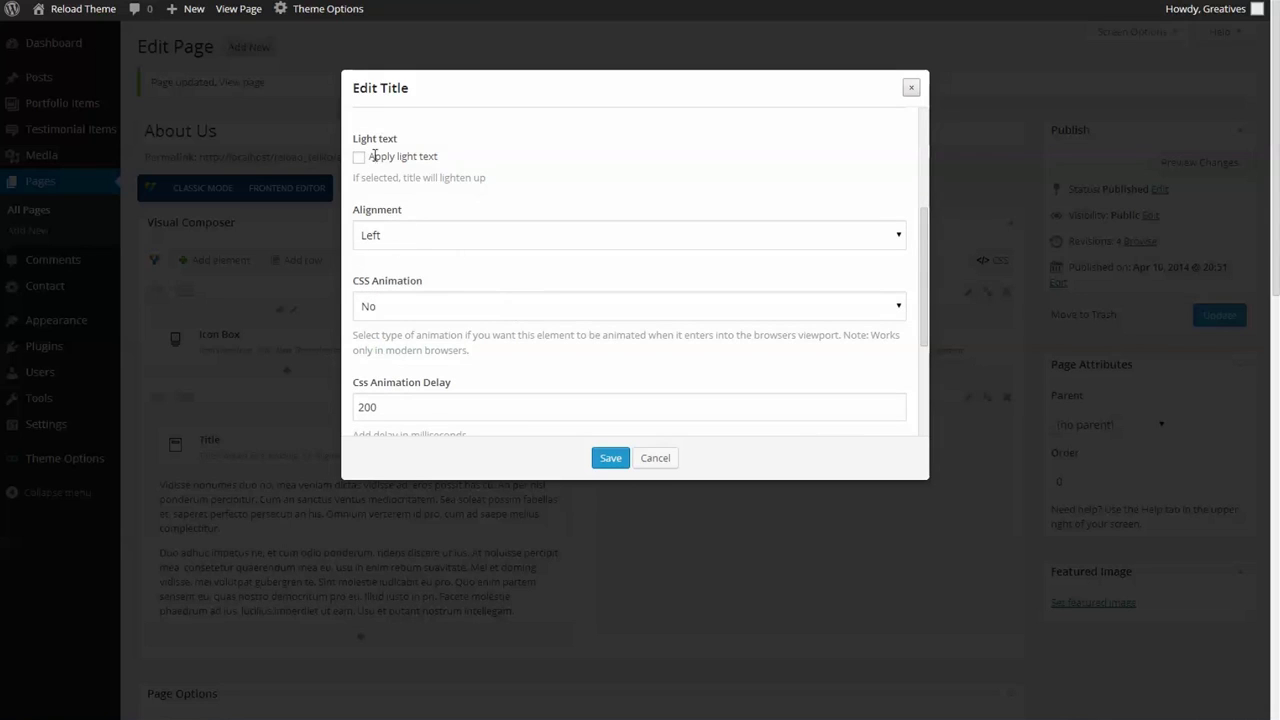
scroll(405, 255, "down", 1)
scroll(424, 312, "down", 2)
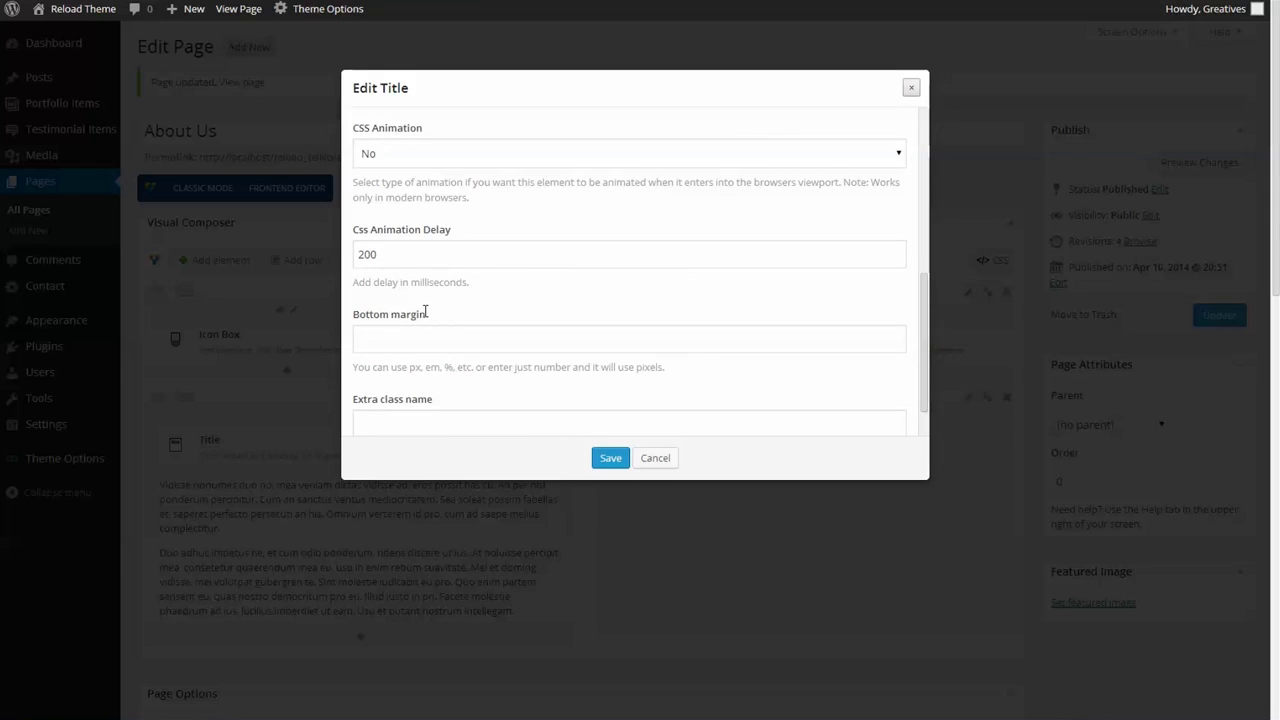
left_click(609, 459)
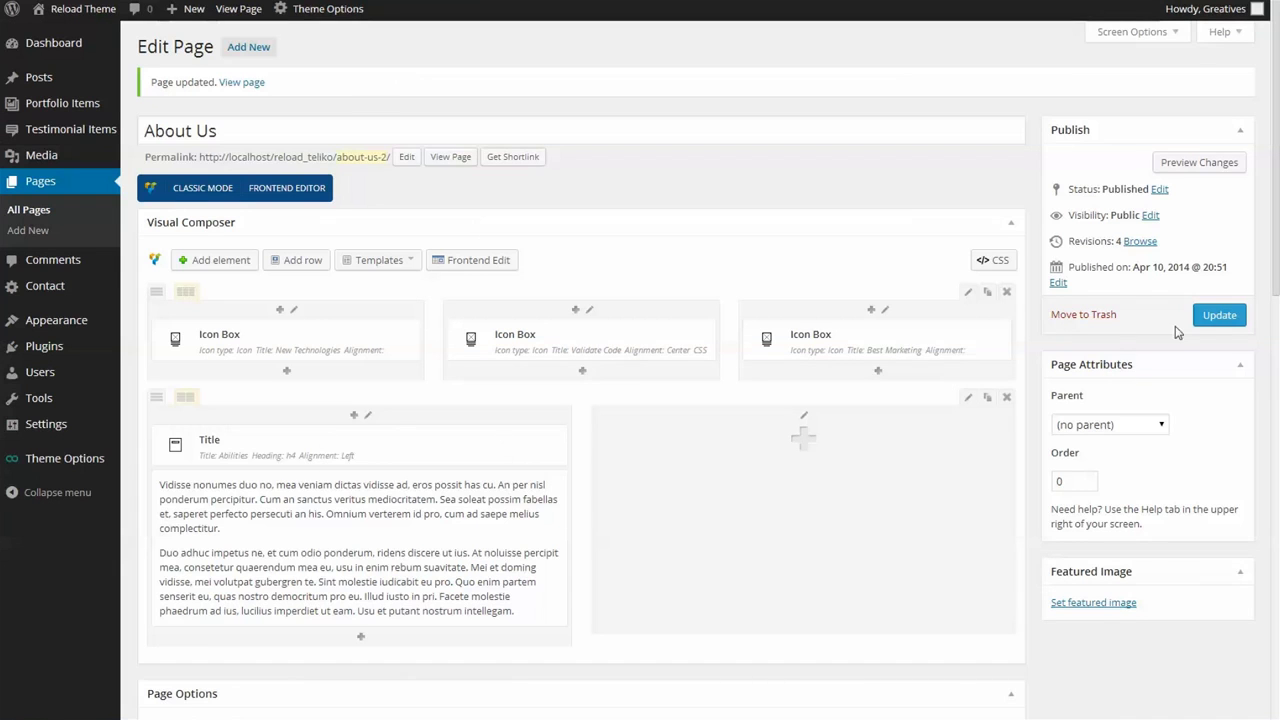
- Update the page, reload the published About Us page to check the Abilities title, and return to the editor
left_click(1216, 316)
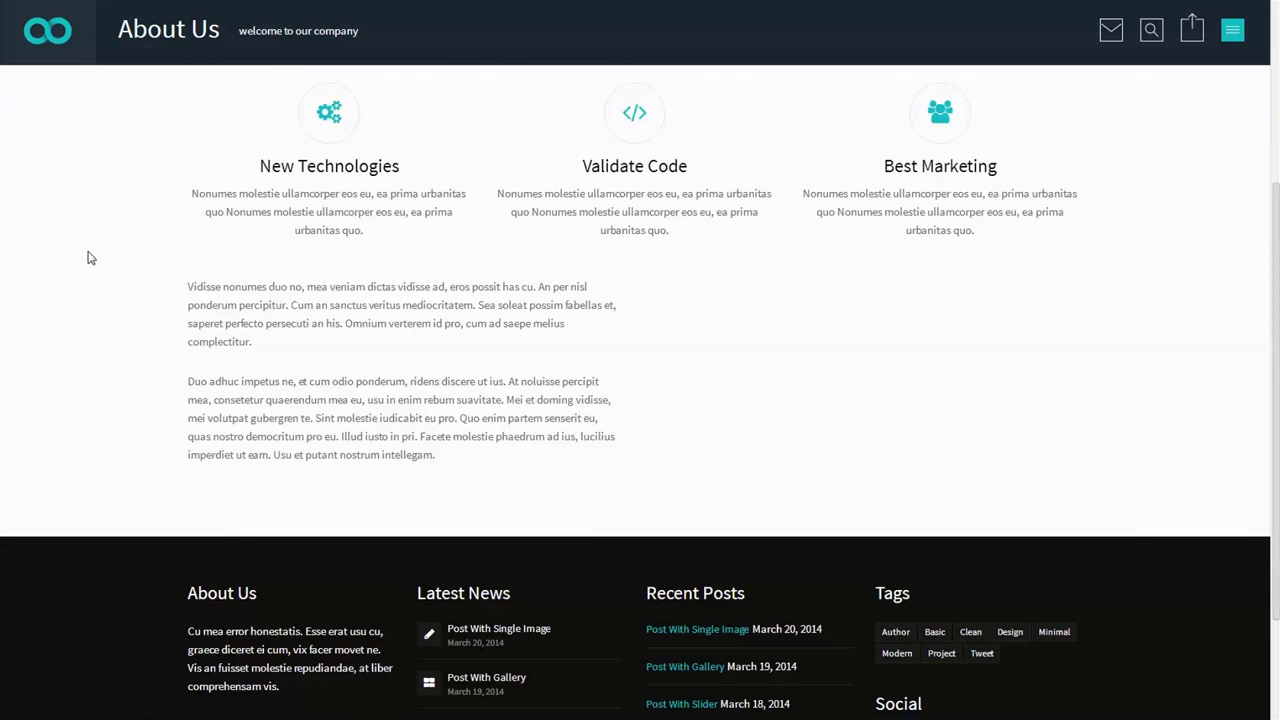
key("F5")
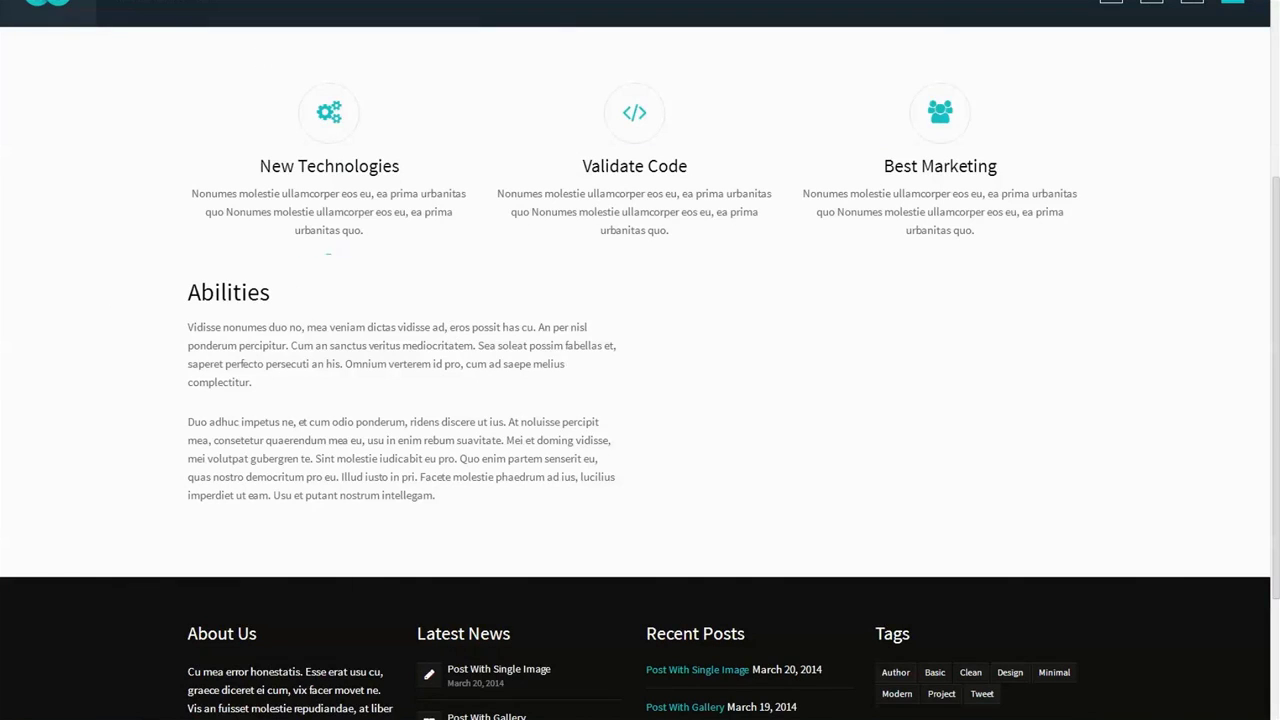
key("ctrl+Tab")
- Duplicate the Abilities Title element and move the copy into the row's empty second column
scroll(640, 420, "down", 3)
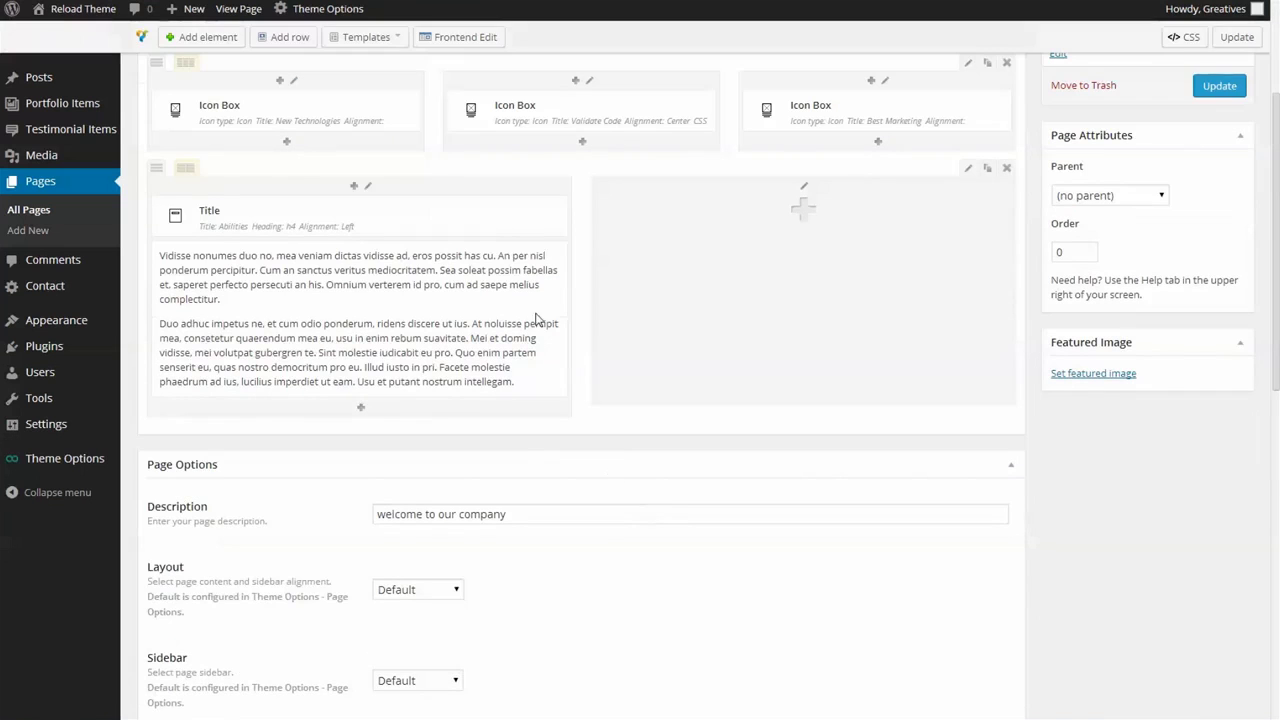
left_click(549, 210)
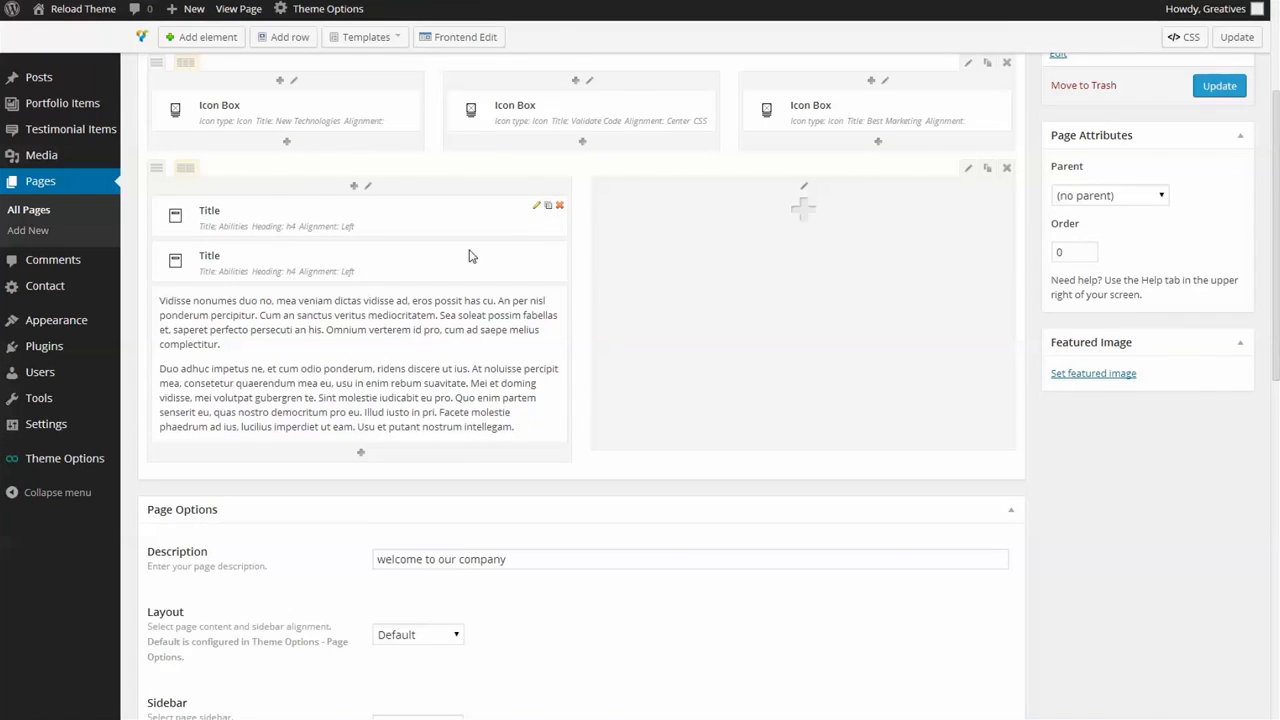
mouse_move(234, 206)
left_mouse_down()
mouse_move(384, 225)
mouse_move(727, 206)
mouse_move(688, 206)
left_mouse_up()
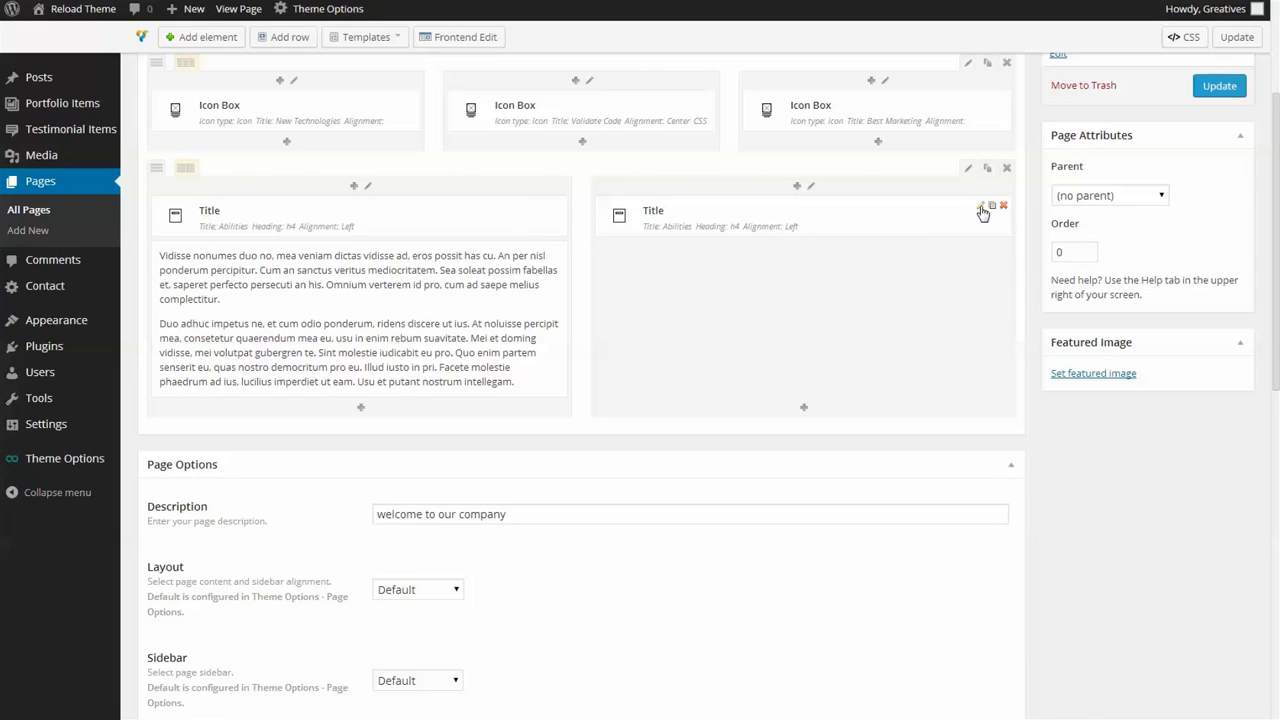
- Change the second column's title text to "Questions" and save it
left_click(980, 205)
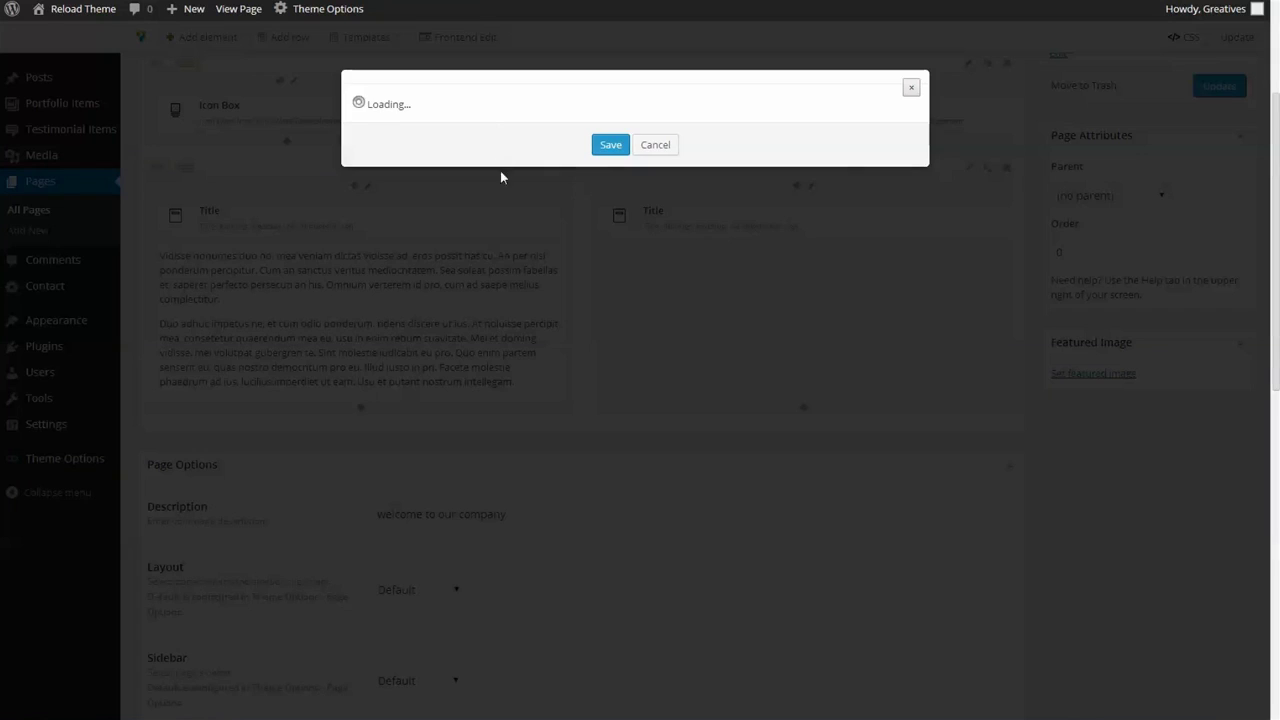
left_click_drag(400, 149, 346, 153)
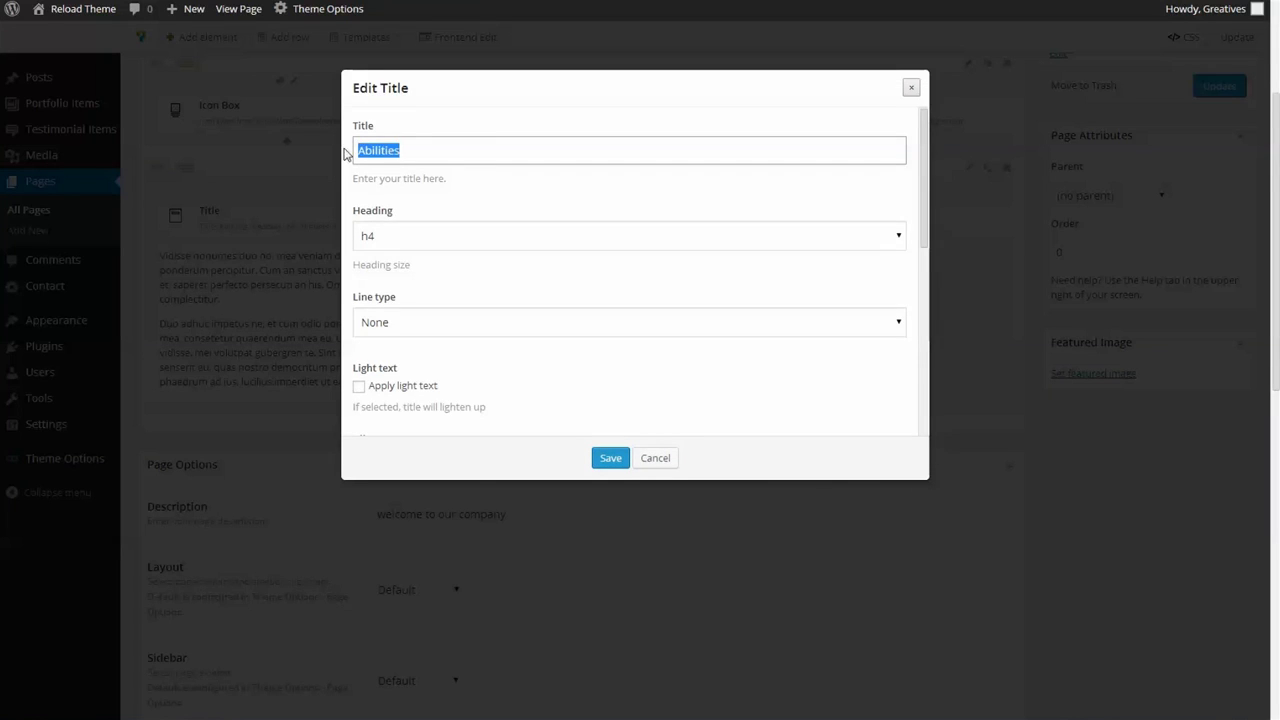
type("Ouestions")
left_click(620, 457)
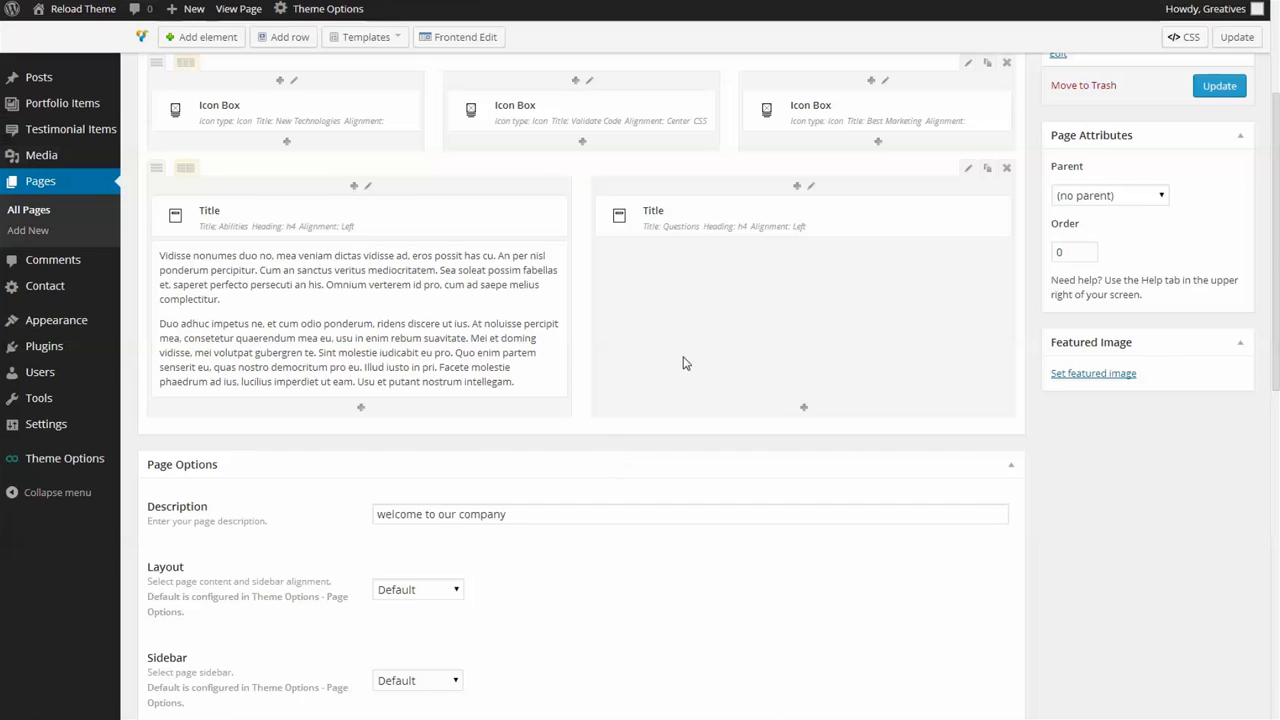
- Add a Text Block below the Questions title and copy the Questions paragraph from the Notepad file
left_click(802, 408)
left_click(262, 167)
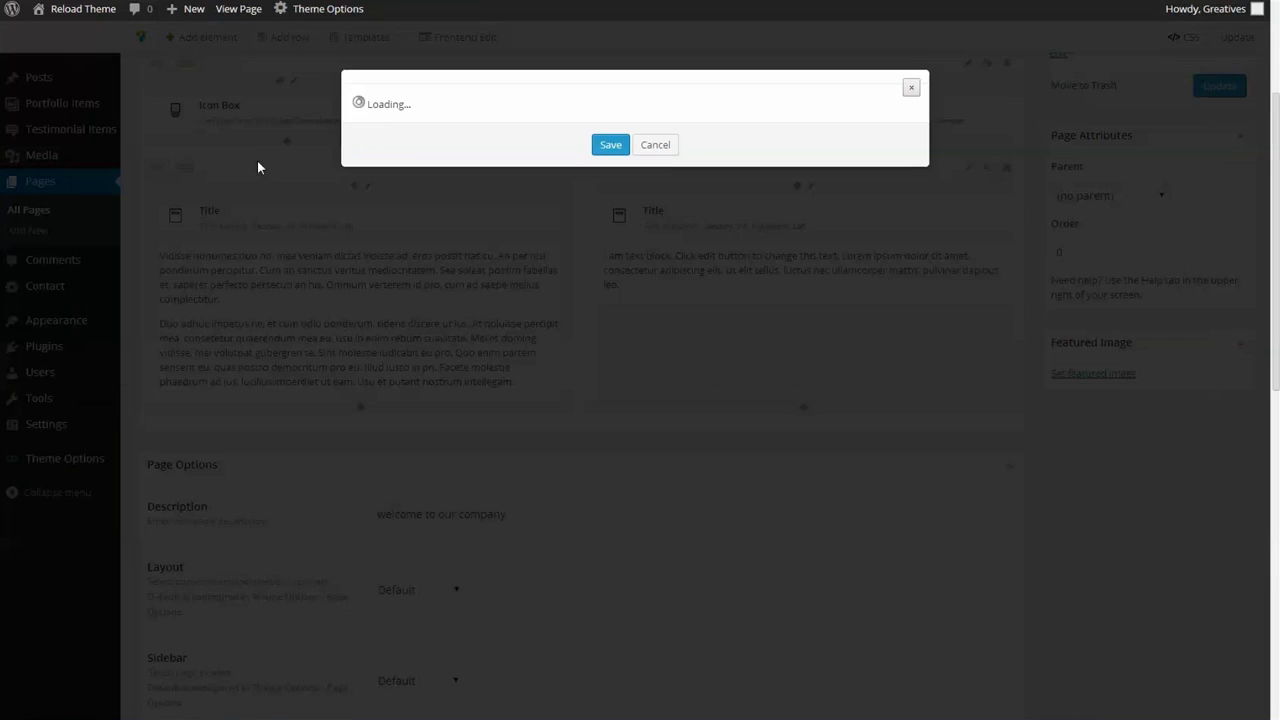
left_click(208, 701)
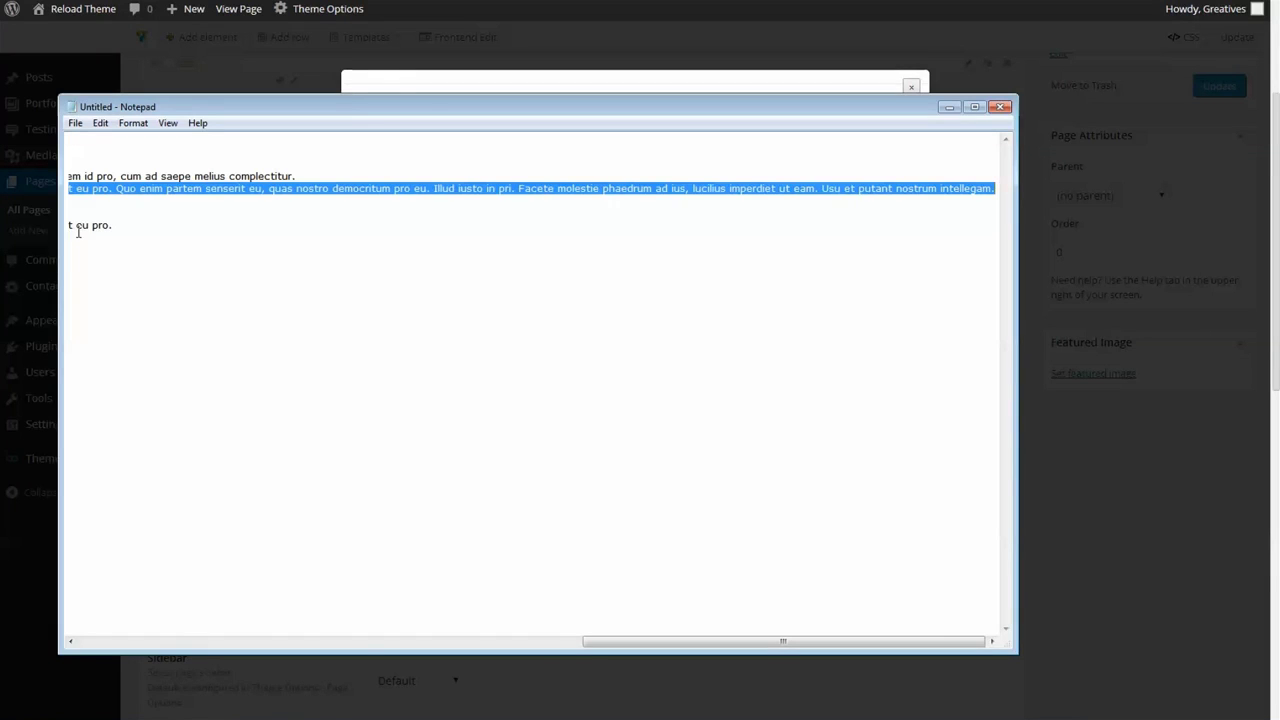
left_click_drag(665, 645, 129, 630)
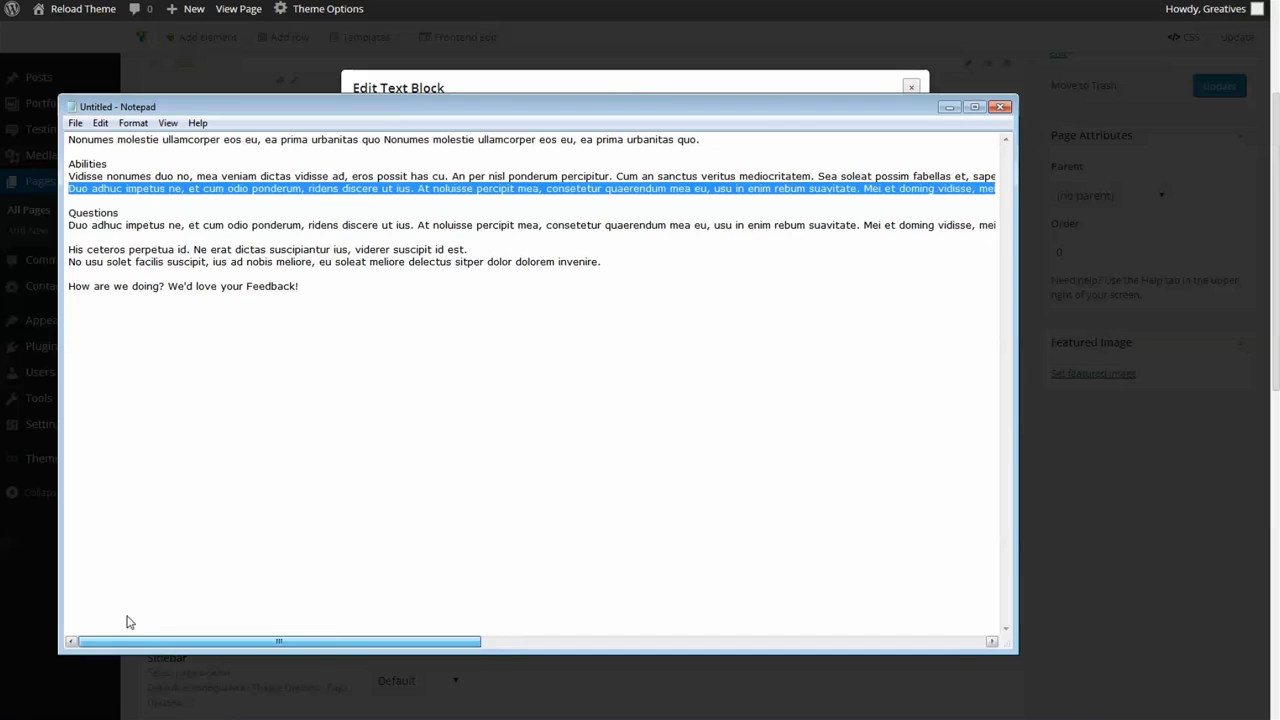
left_click_drag(68, 225, 1050, 226)
key("ctrl+c")
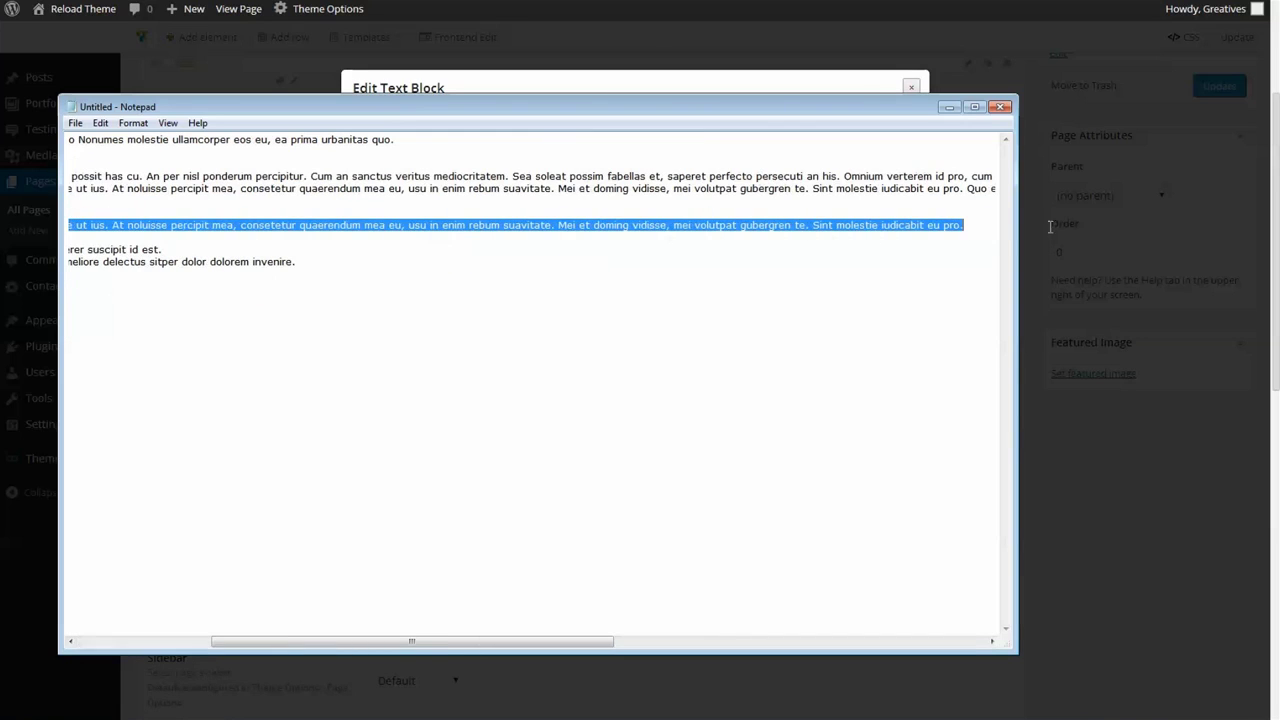
- Replace the new text block's placeholder with the copied Questions paragraph, save the element, and update the page
left_click(717, 86)
left_click_drag(672, 241, 343, 220)
key("ctrl+v")
left_click(610, 458)
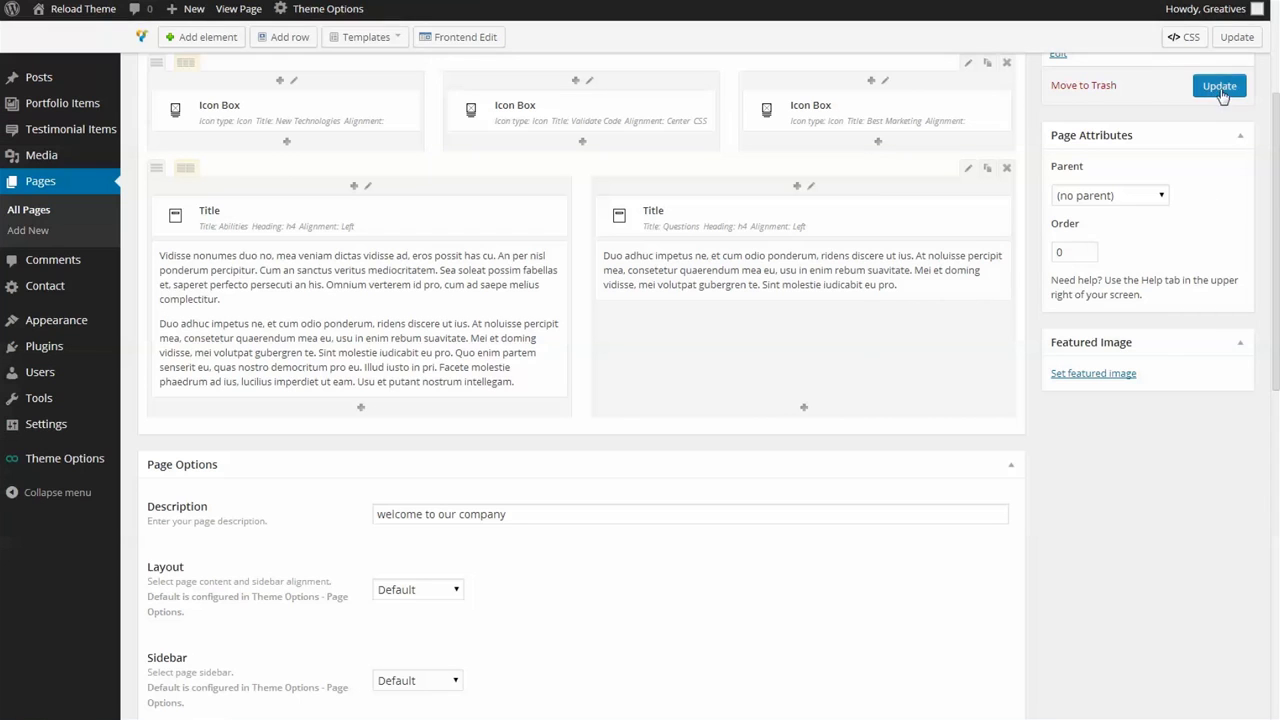
left_click(1219, 87)
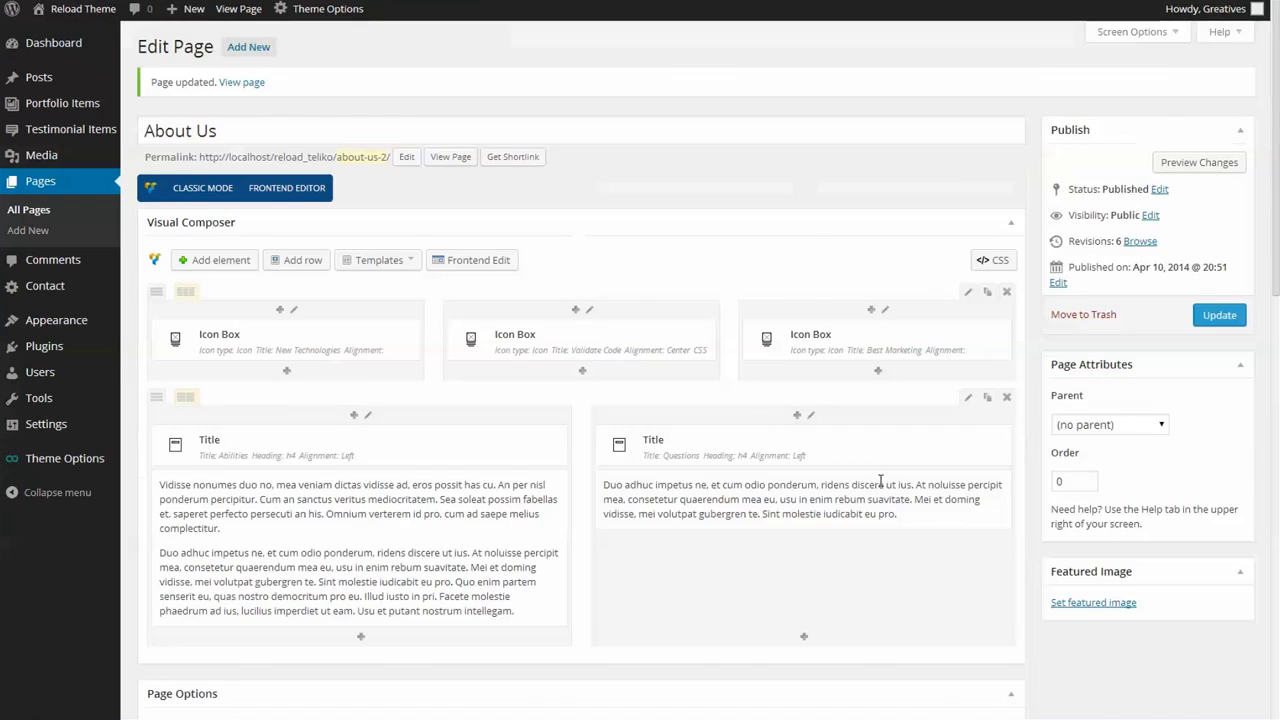
- Add a Progress Bar element below the Questions text and set its first bar to 30|3ds Max
scroll(880, 480, "down", 3)
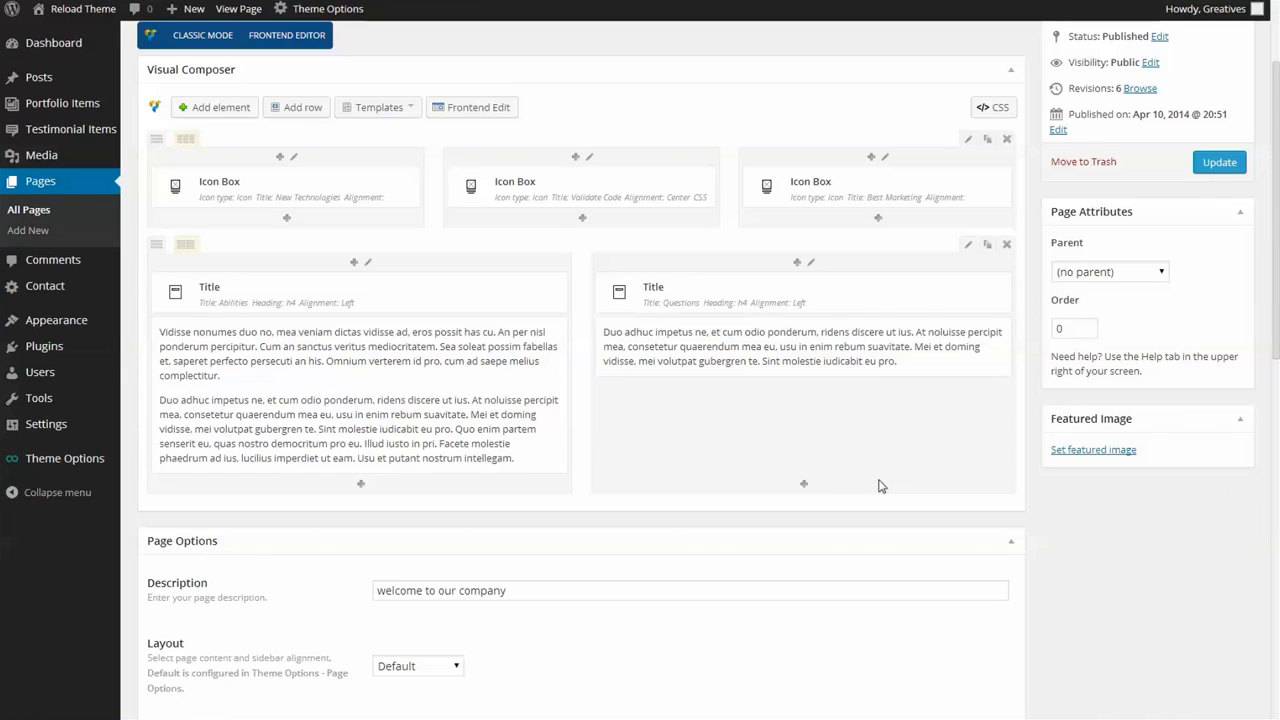
left_click(805, 487)
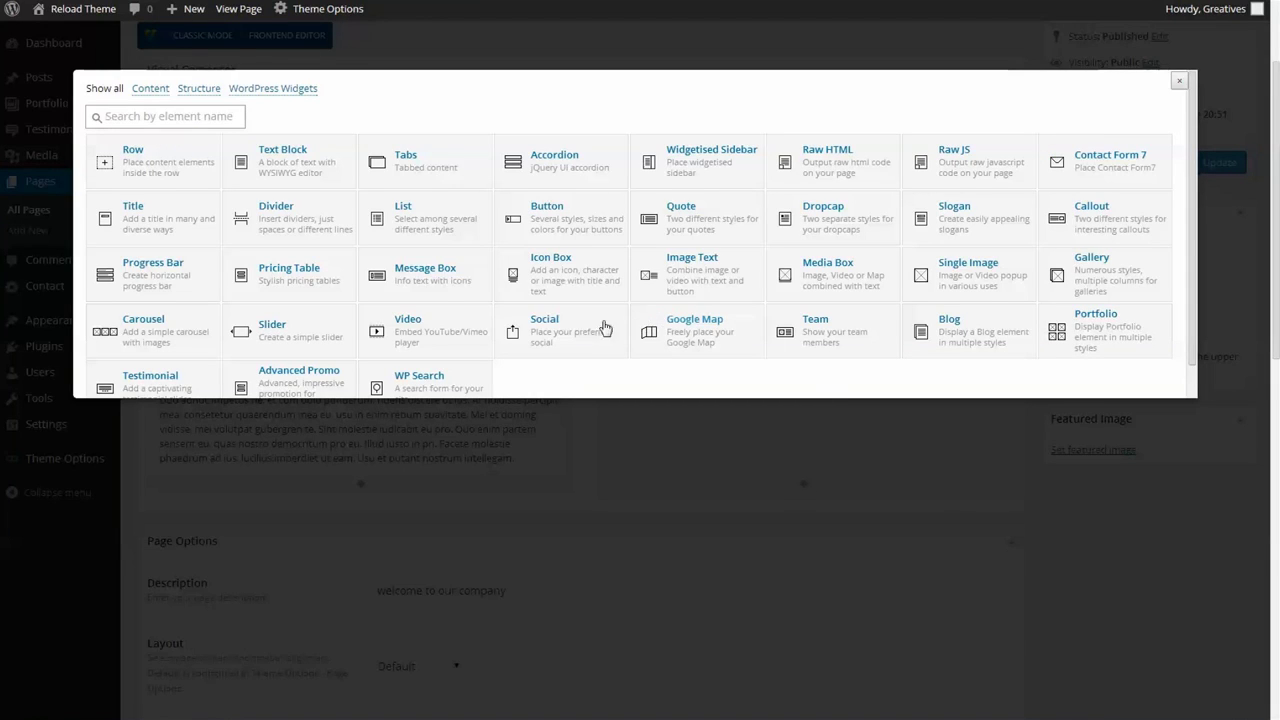
left_click(152, 272)
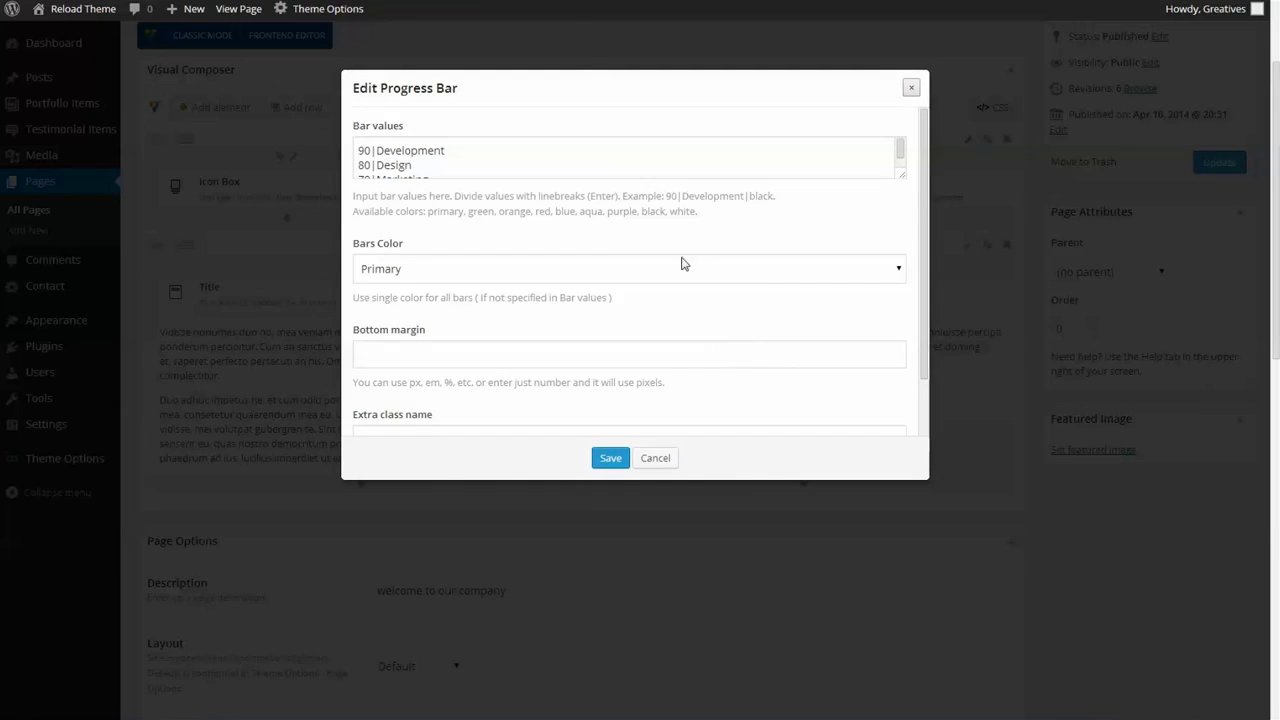
left_click_drag(900, 177, 904, 228)
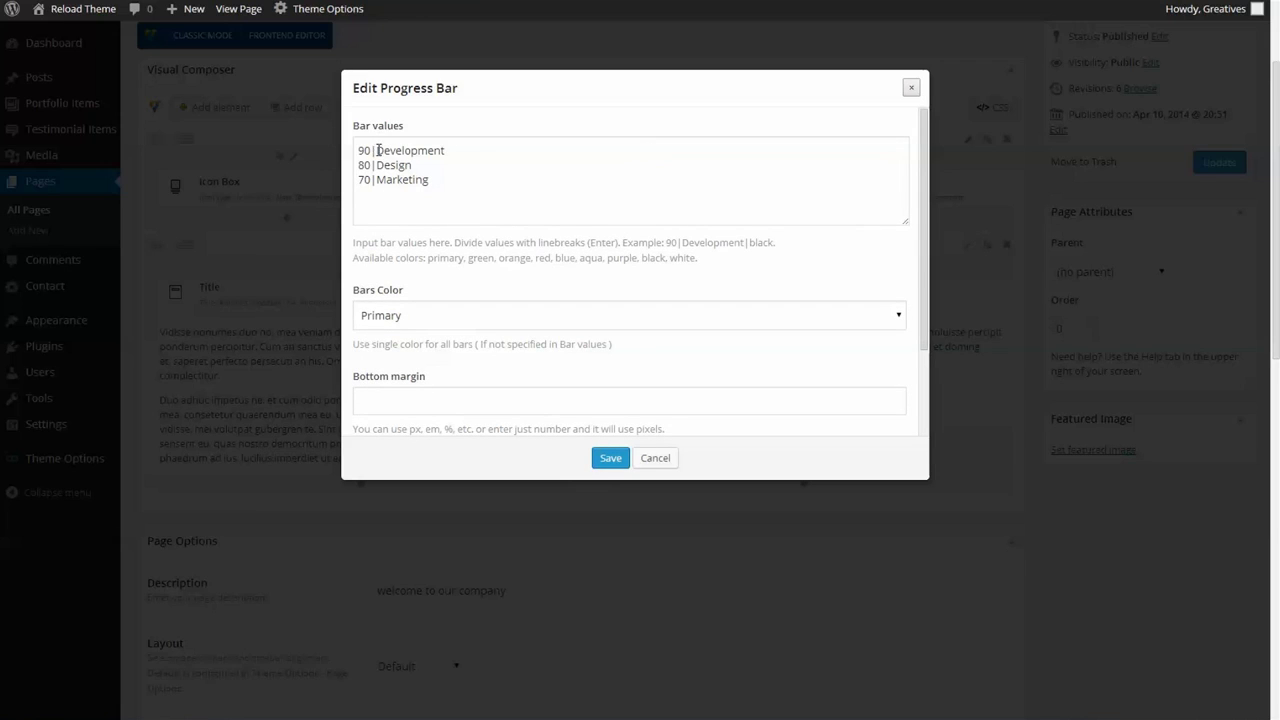
left_click_drag(378, 150, 467, 152)
type("3d")
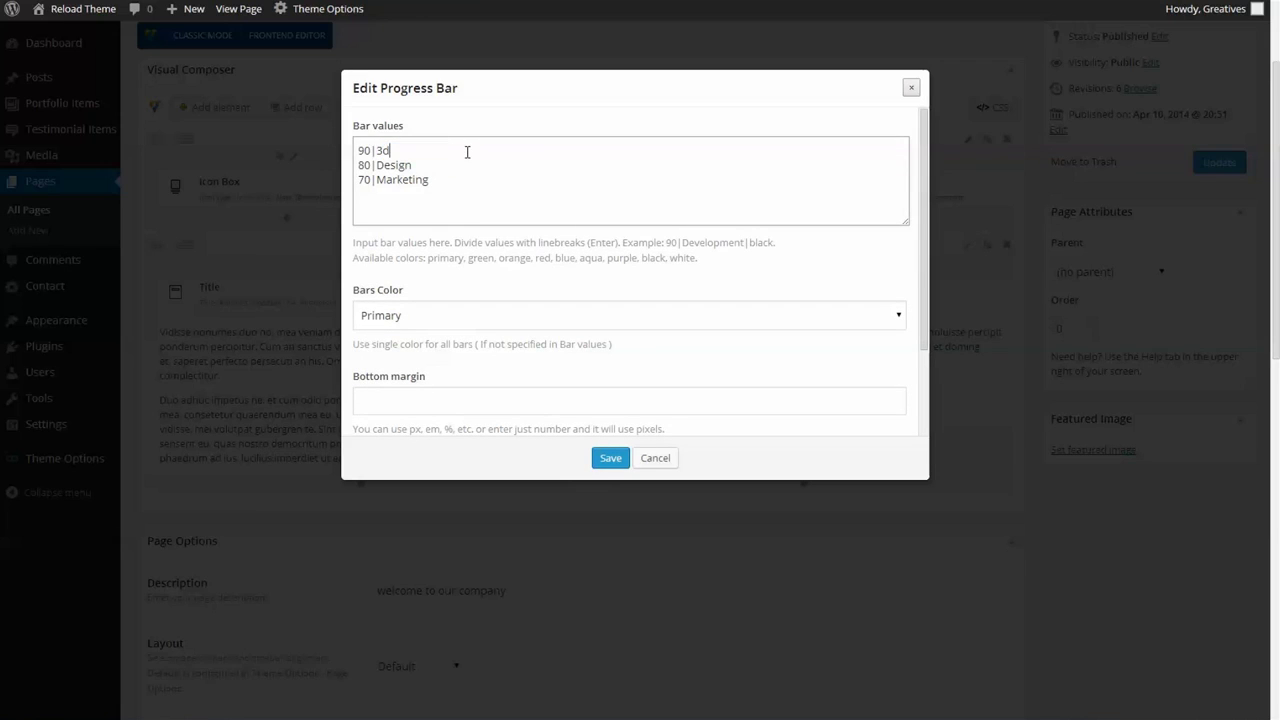
type("s Max")
- Set the second progress bar value to 65|z-brush and the third to 80|Adobe Photoshop
left_click_drag(376, 164, 413, 164)
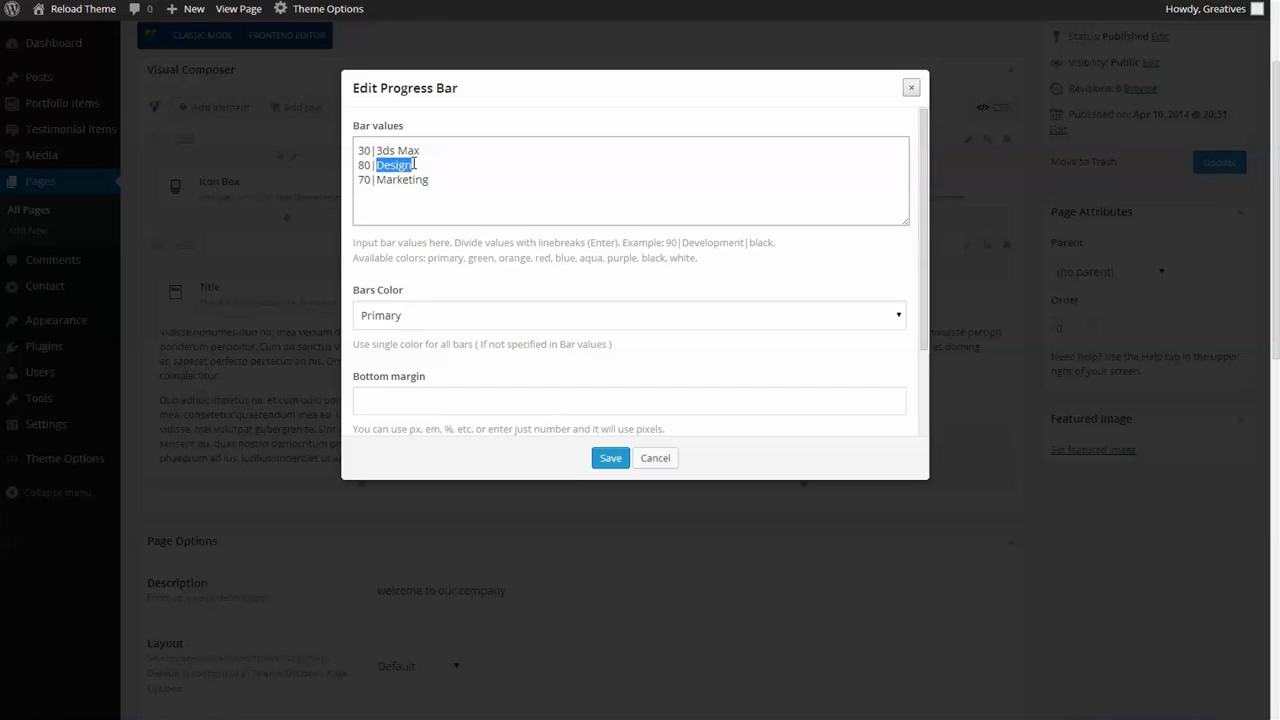
type("z-brush")
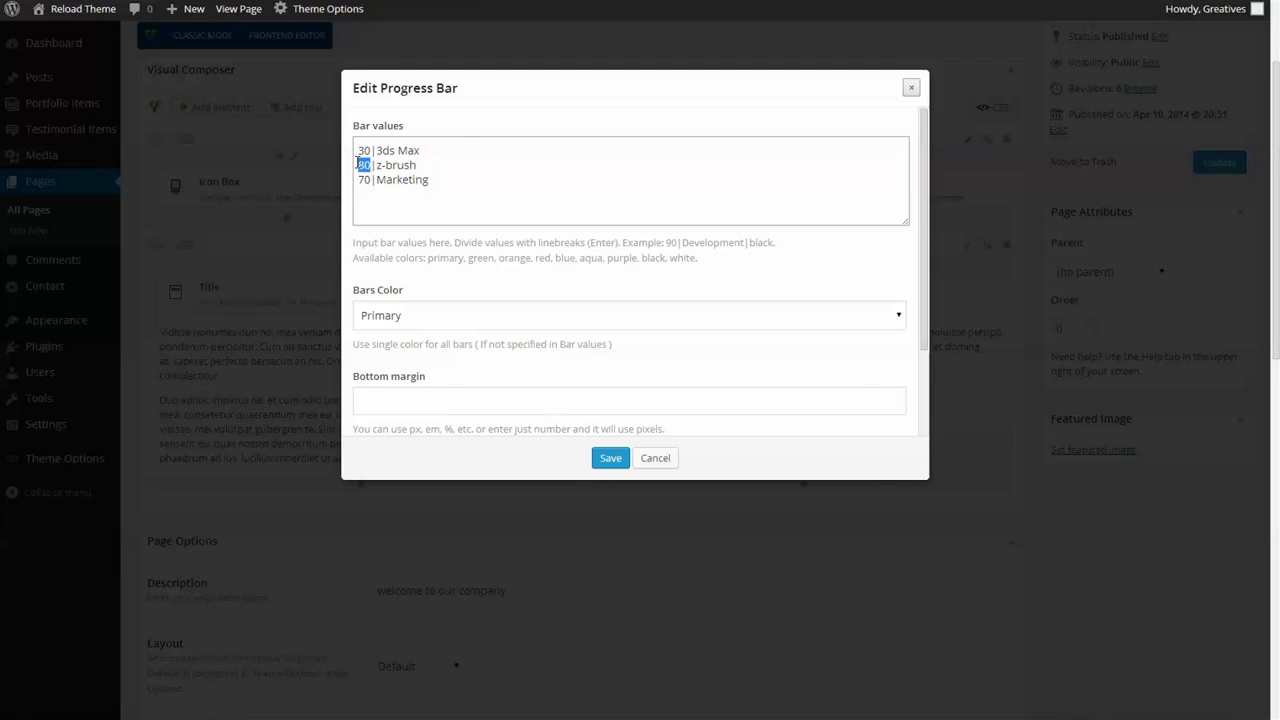
type("65")
left_click_drag(377, 182, 441, 180)
type("Adobe Photoshop")
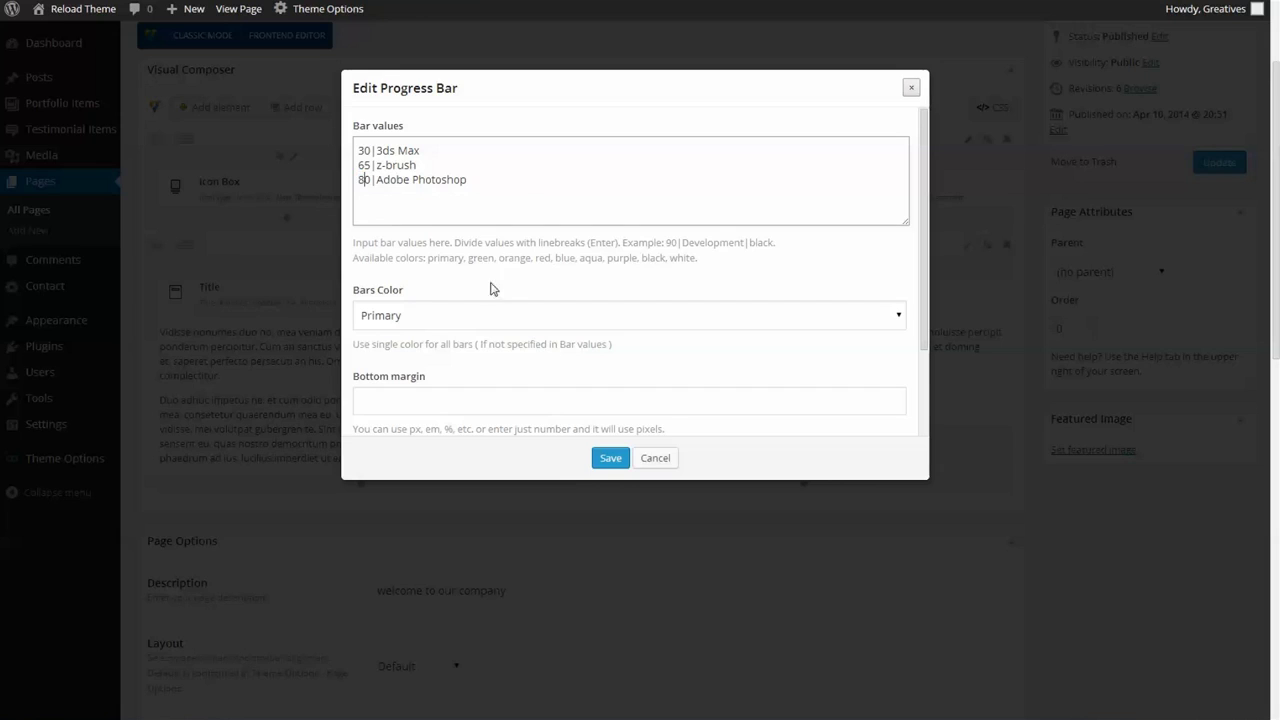
- Keep the bars color at Primary, save the Progress Bar, then update the page and reload the published About Us page
scroll(500, 289, "down", 1)
left_click(452, 243)
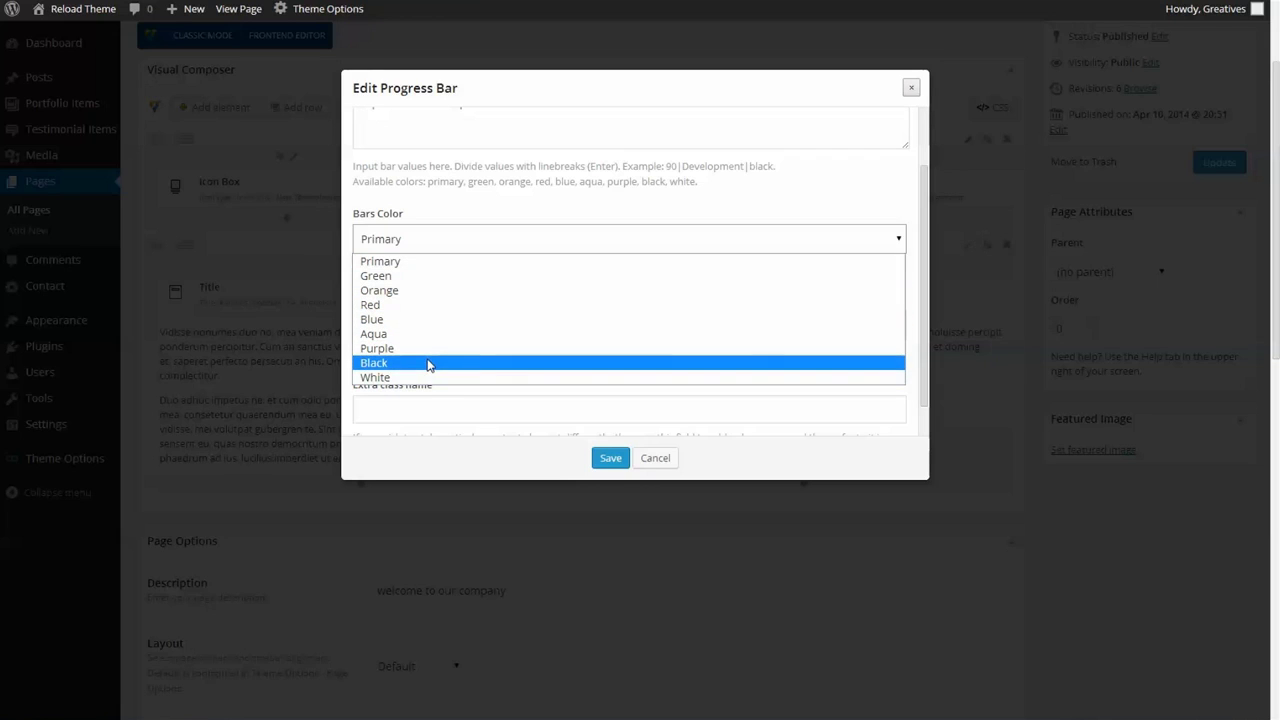
left_click(421, 261)
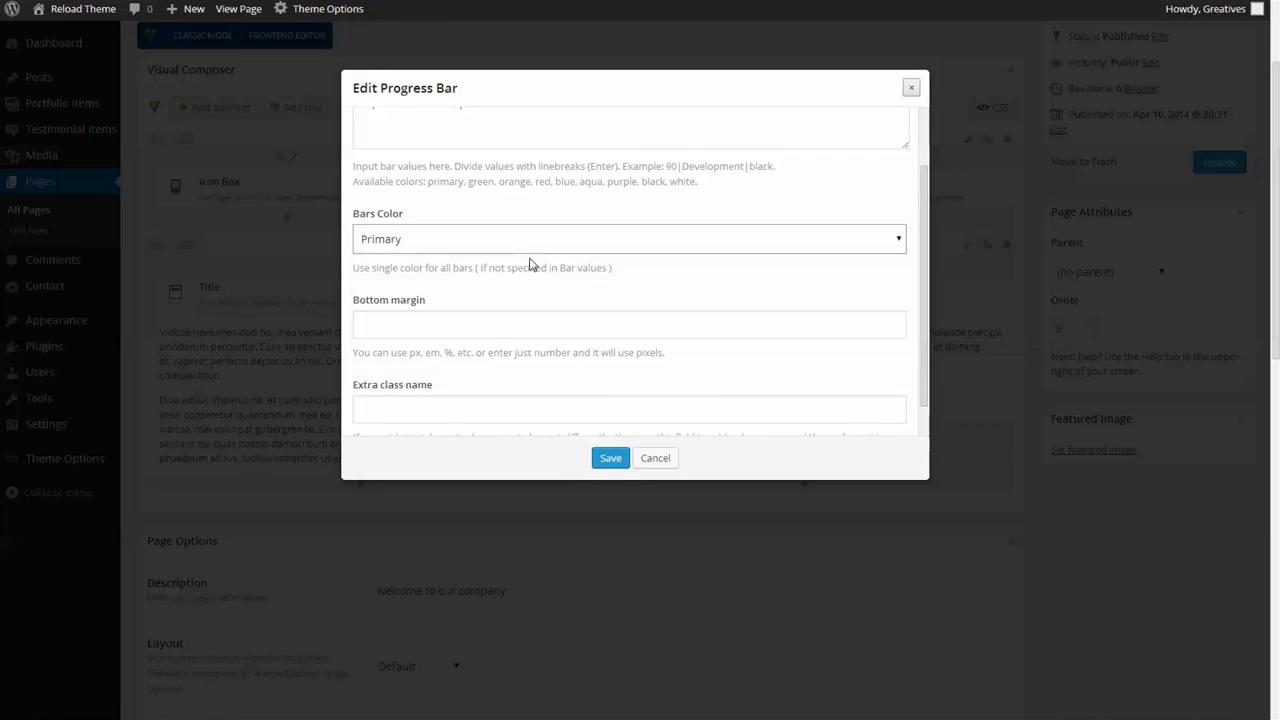
scroll(530, 264, "down", 1)
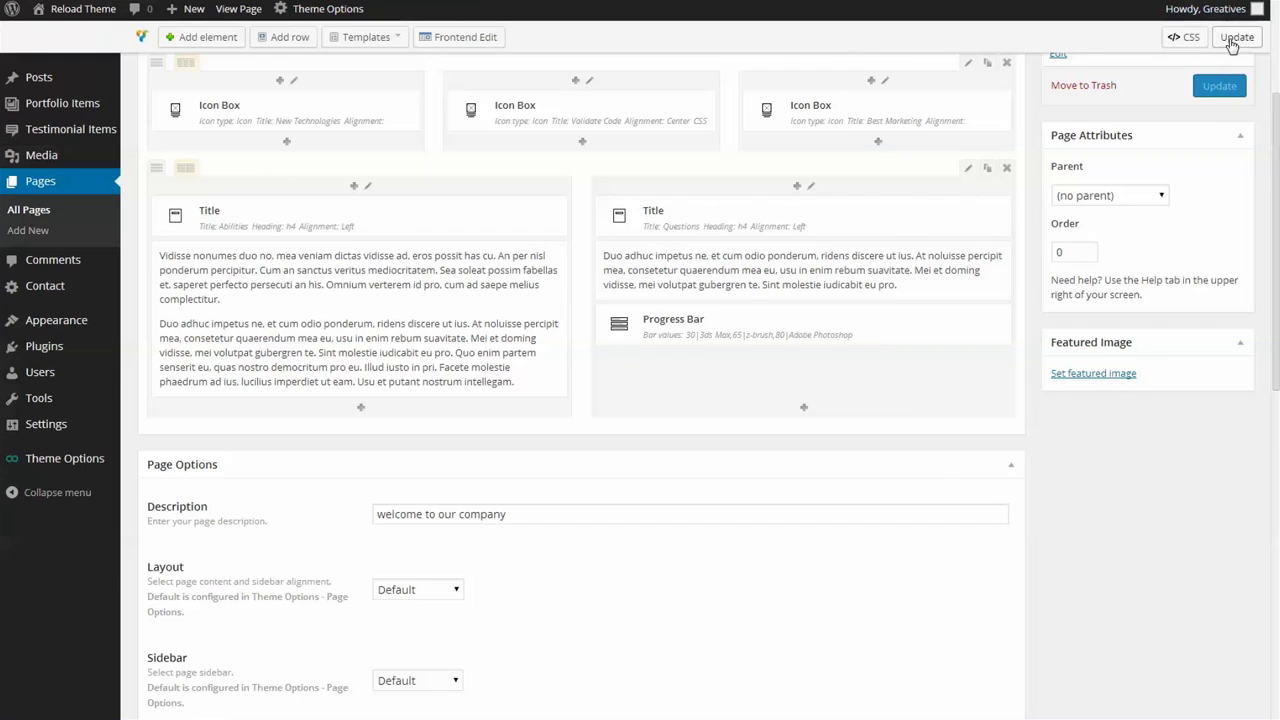
left_click(1235, 37)
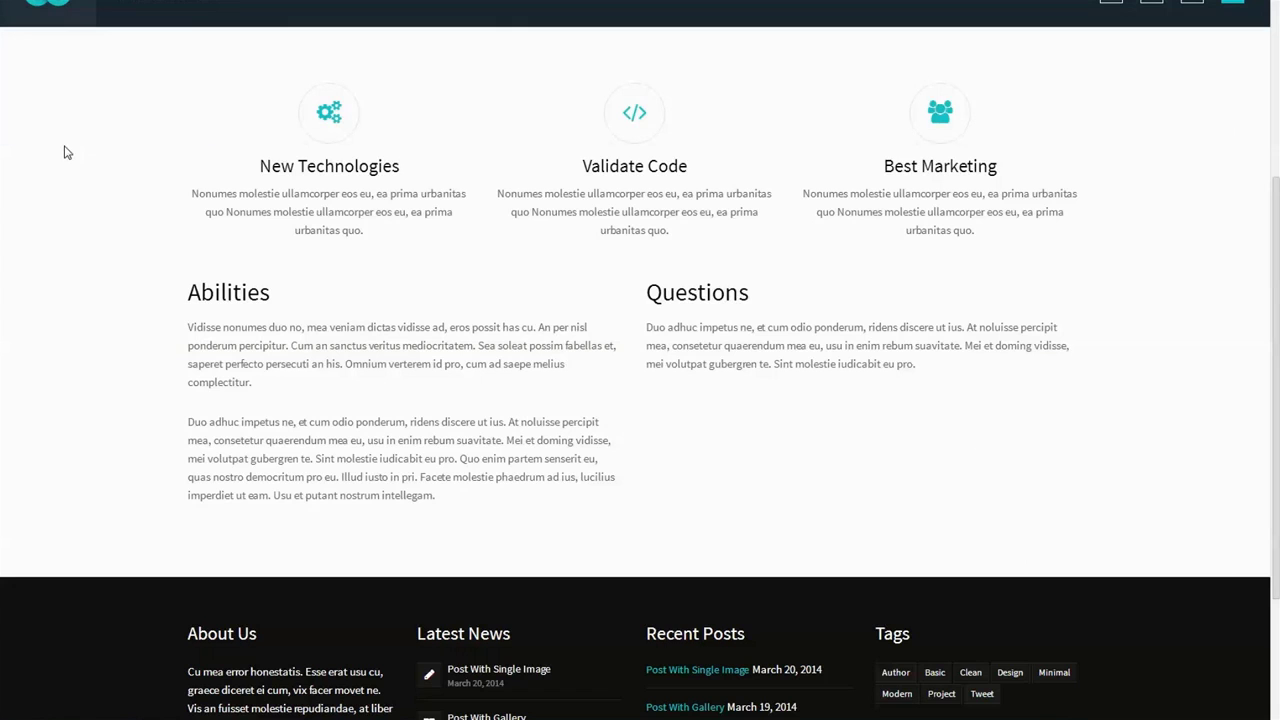
key("F5")
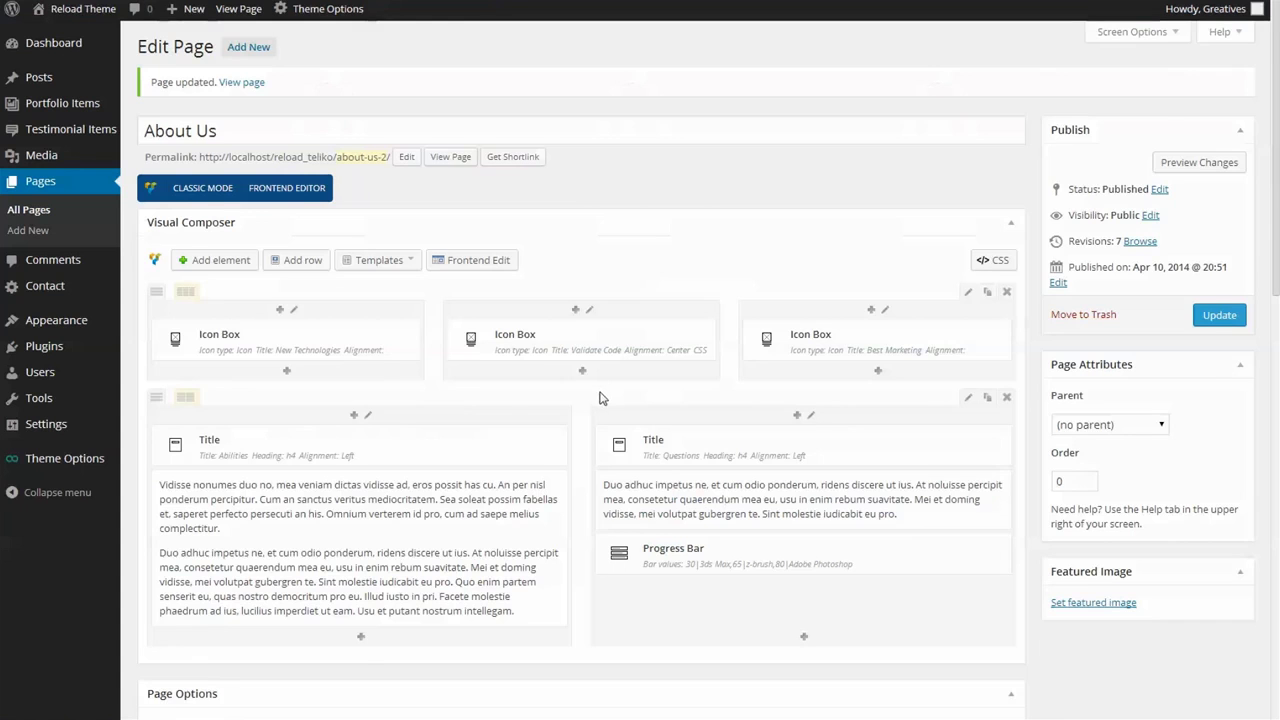
- Add a Divider element to the page with line type Space and a bottom margin of 90, and save it
scroll(600, 395, "down", 1)
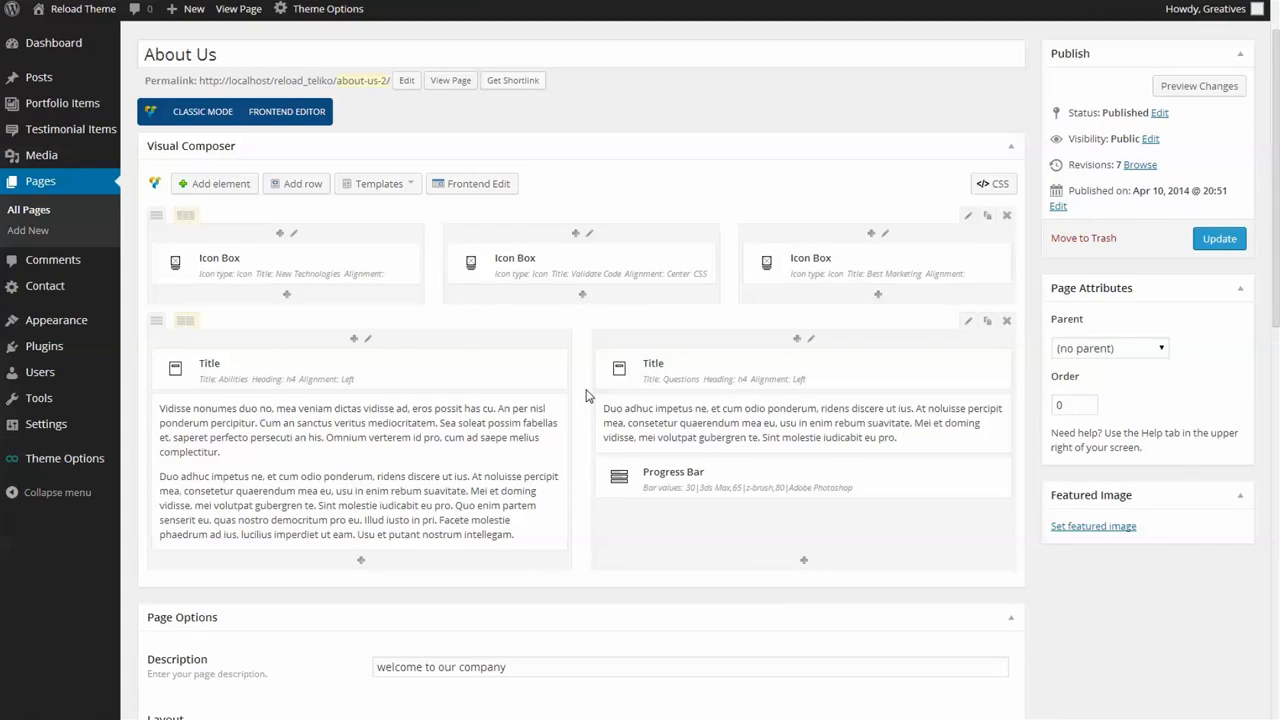
left_click(206, 185)
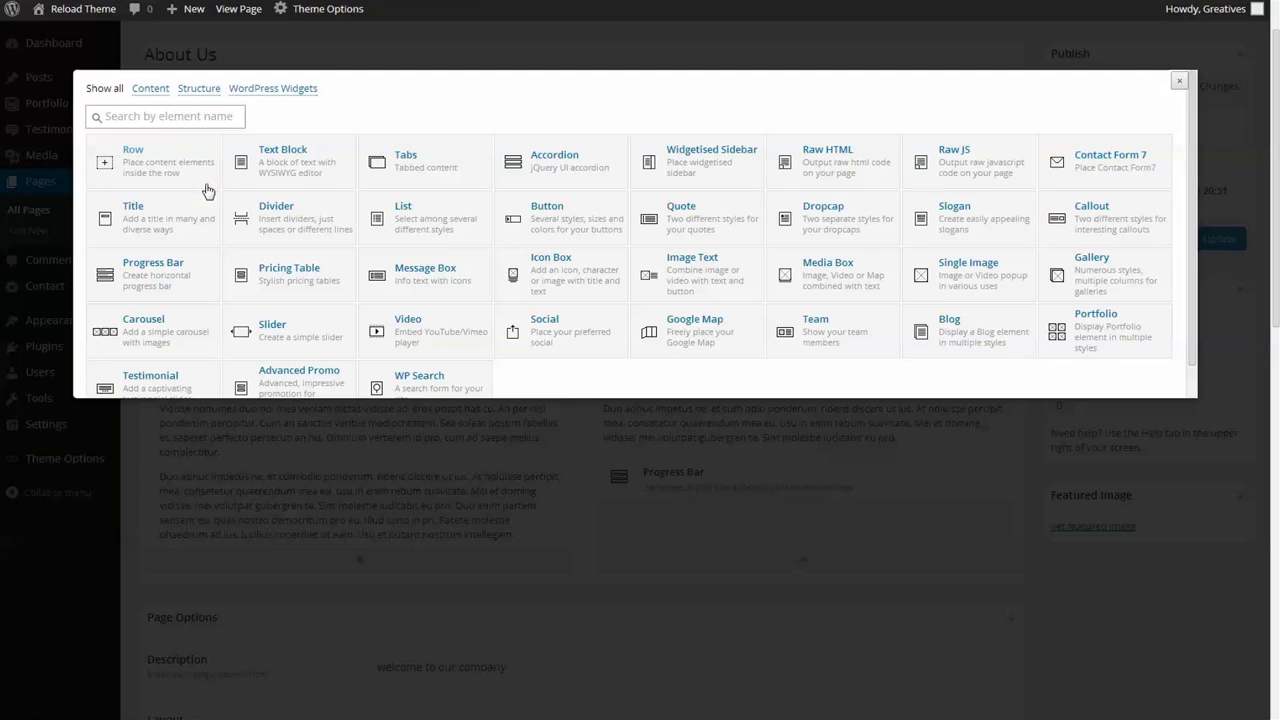
left_click(279, 226)
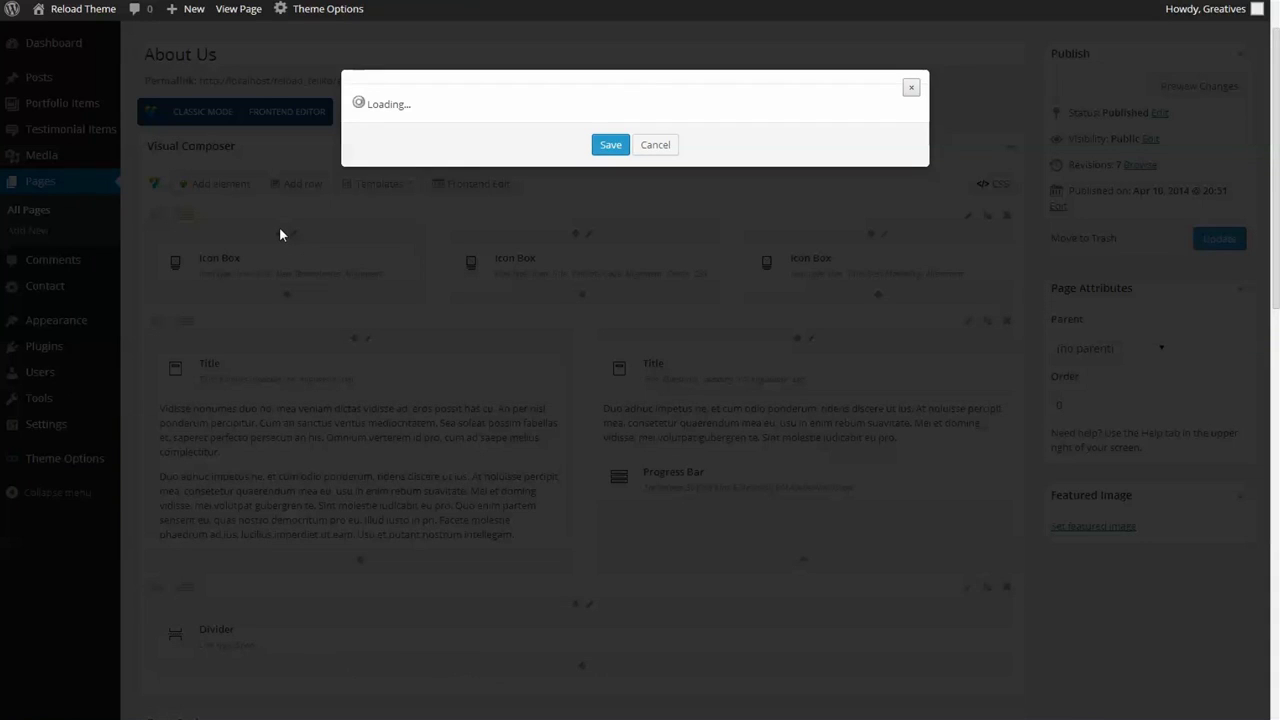
left_click(428, 154)
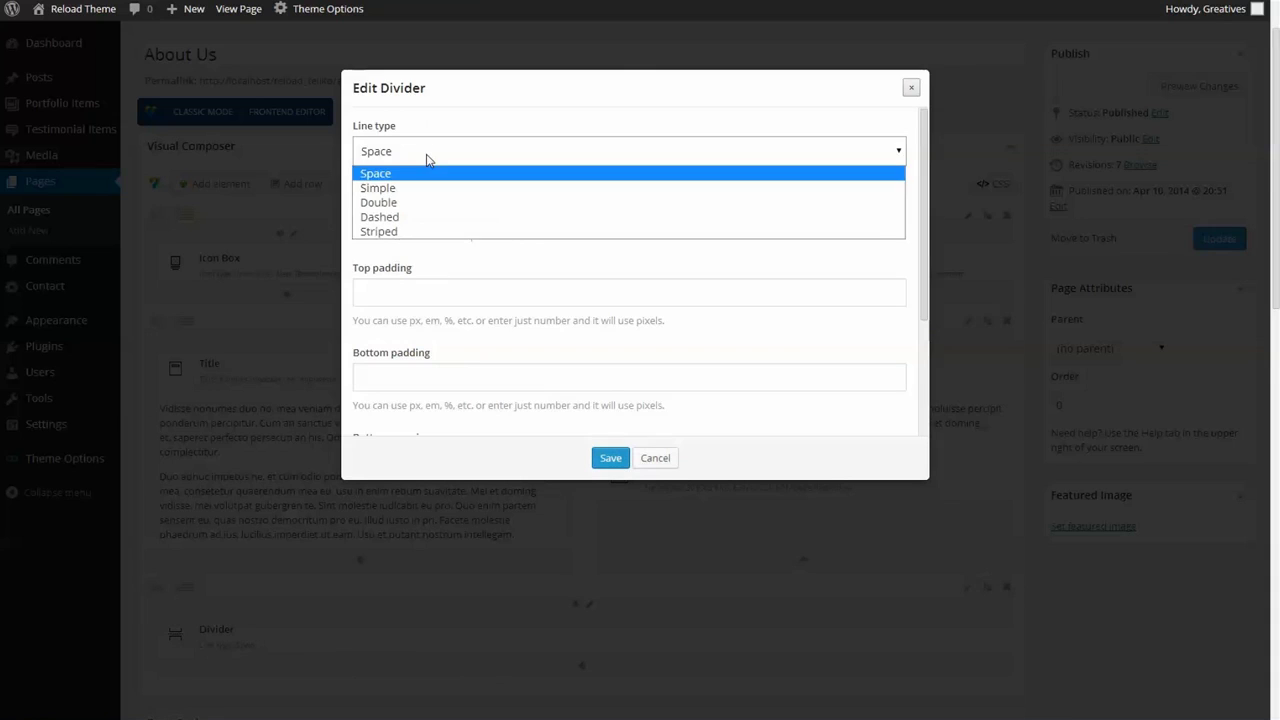
left_click(407, 182)
scroll(466, 249, "down", 3)
left_click(391, 303)
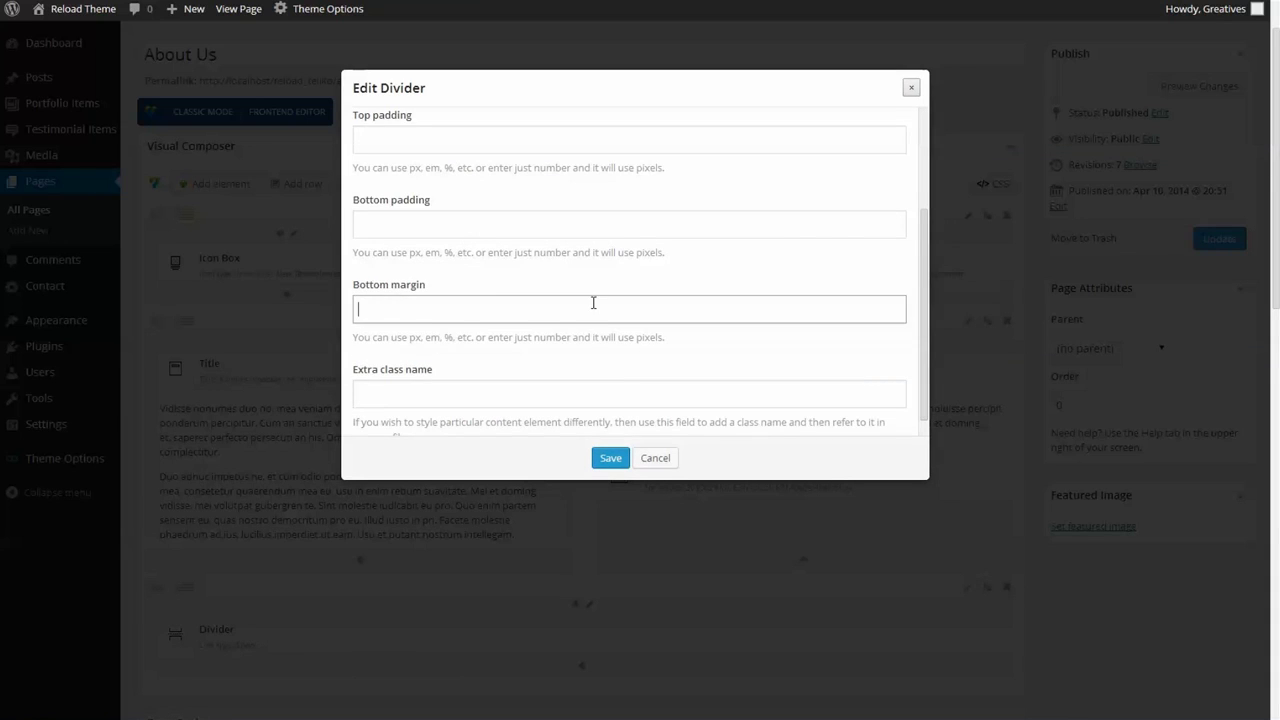
type("90")
scroll(586, 318, "down", 1)
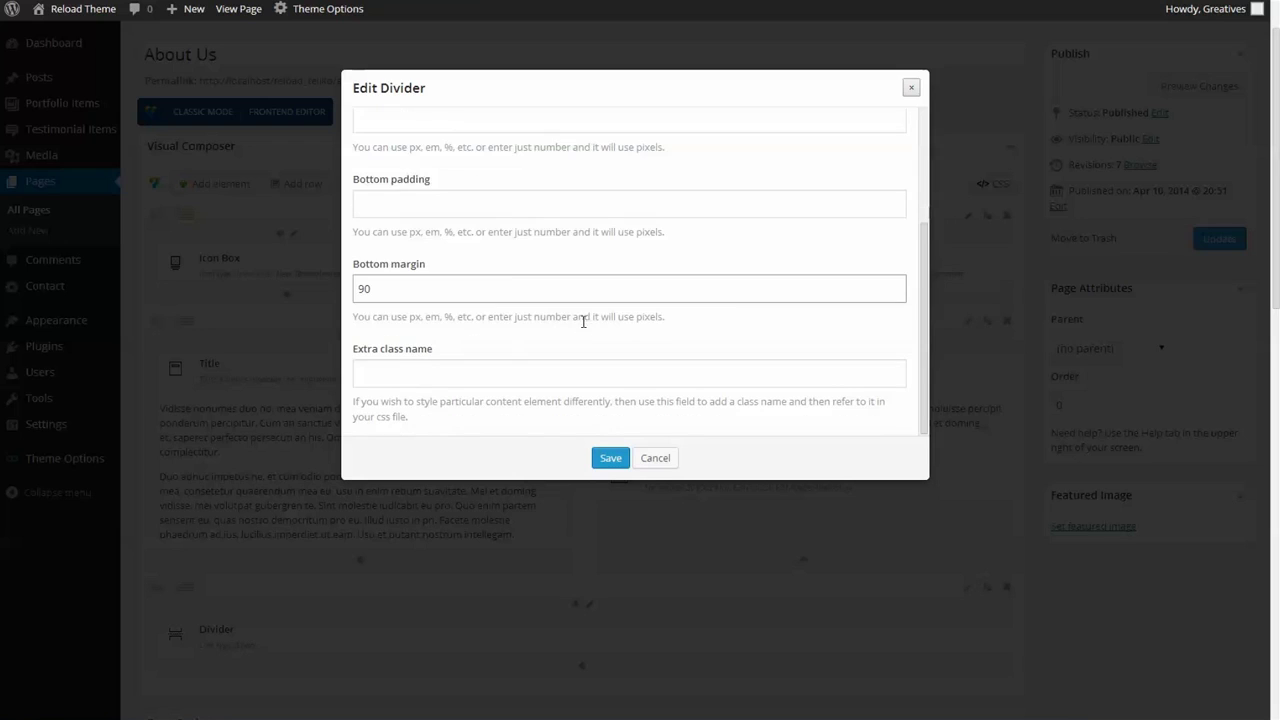
left_click(610, 458)
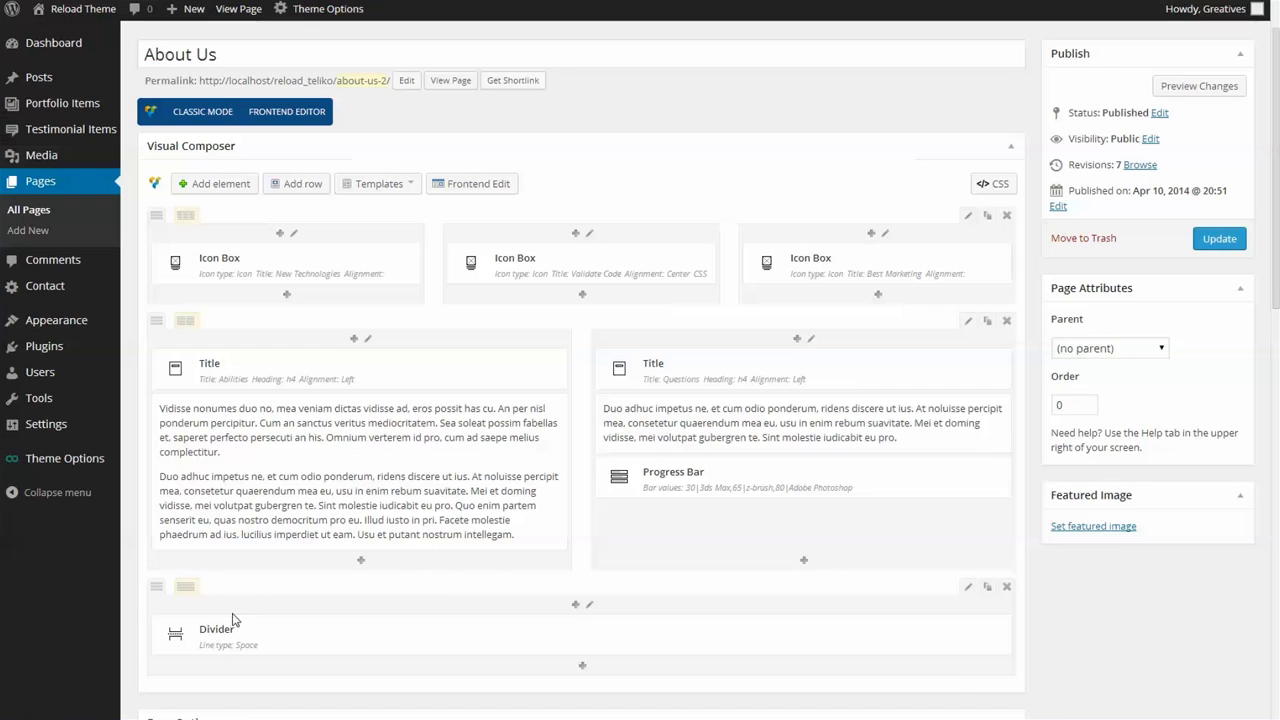
- Move the Divider row between the icon box row and the Abilities and Questions row, and update the page
left_click_drag(155, 586, 165, 322)
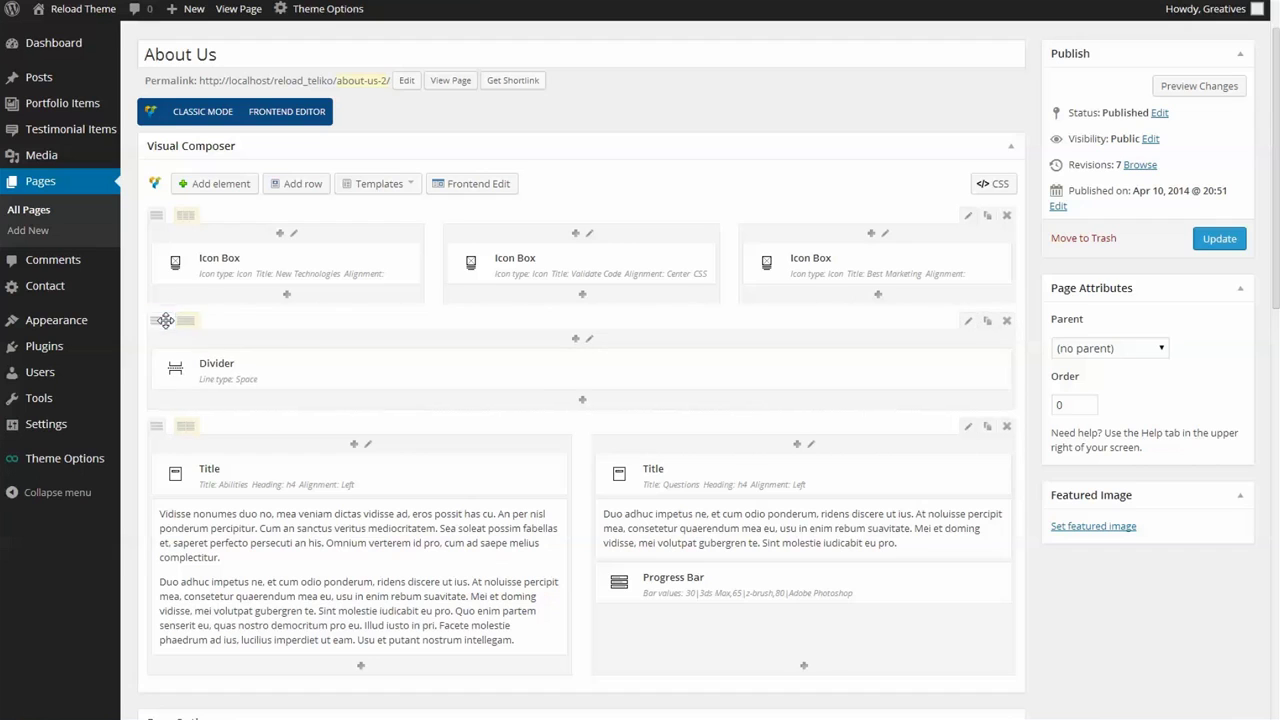
left_click(1216, 242)
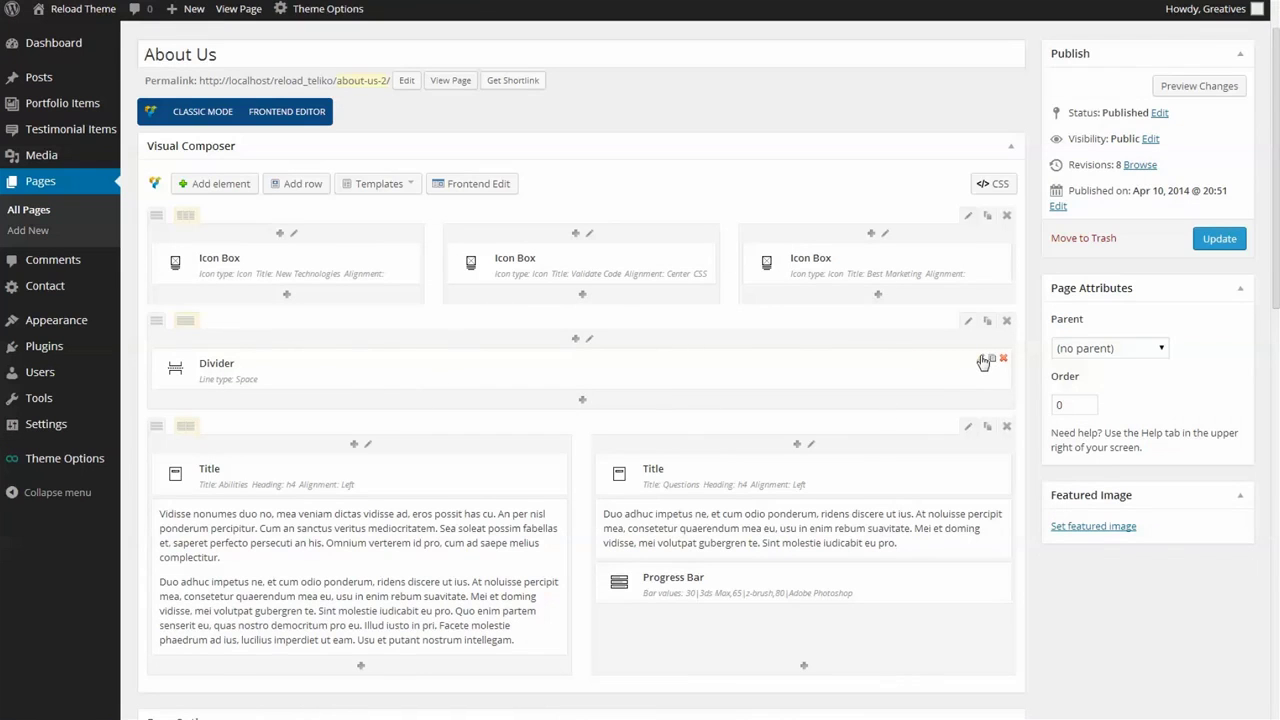
- Change the Divider's line type to Simple, reduce its bottom margin, and save the element
left_click(979, 360)
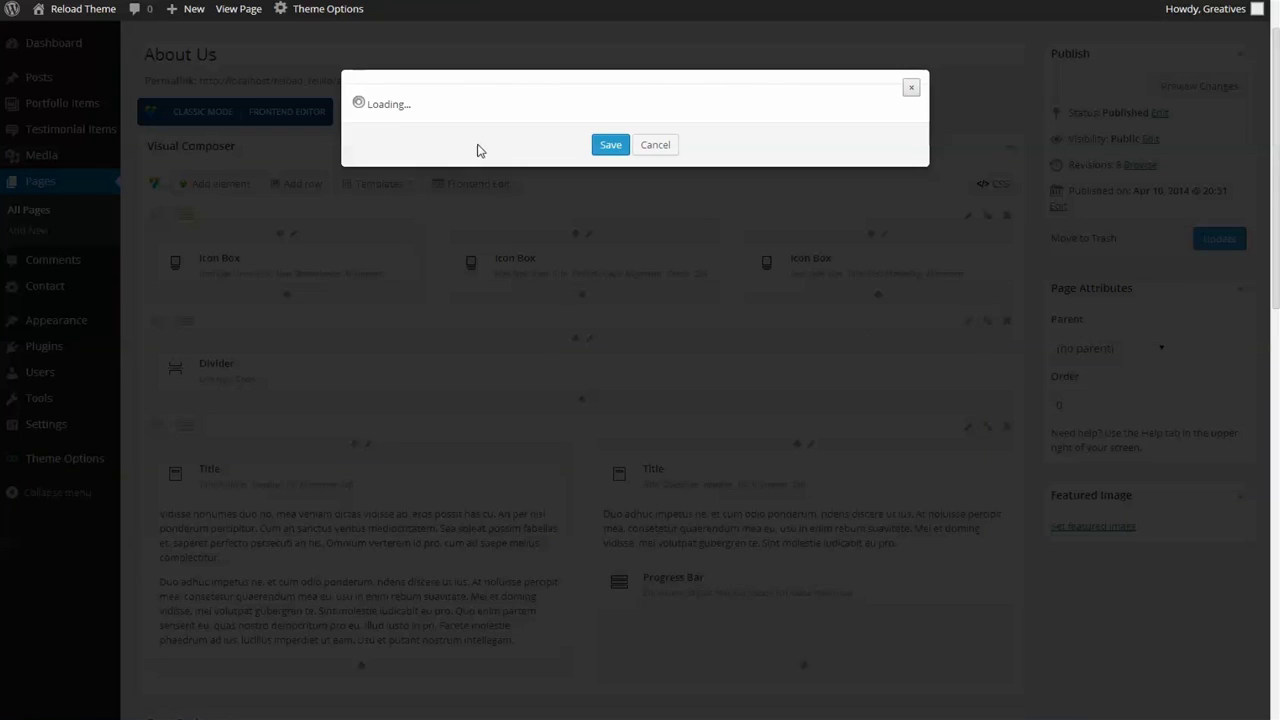
left_click(410, 155)
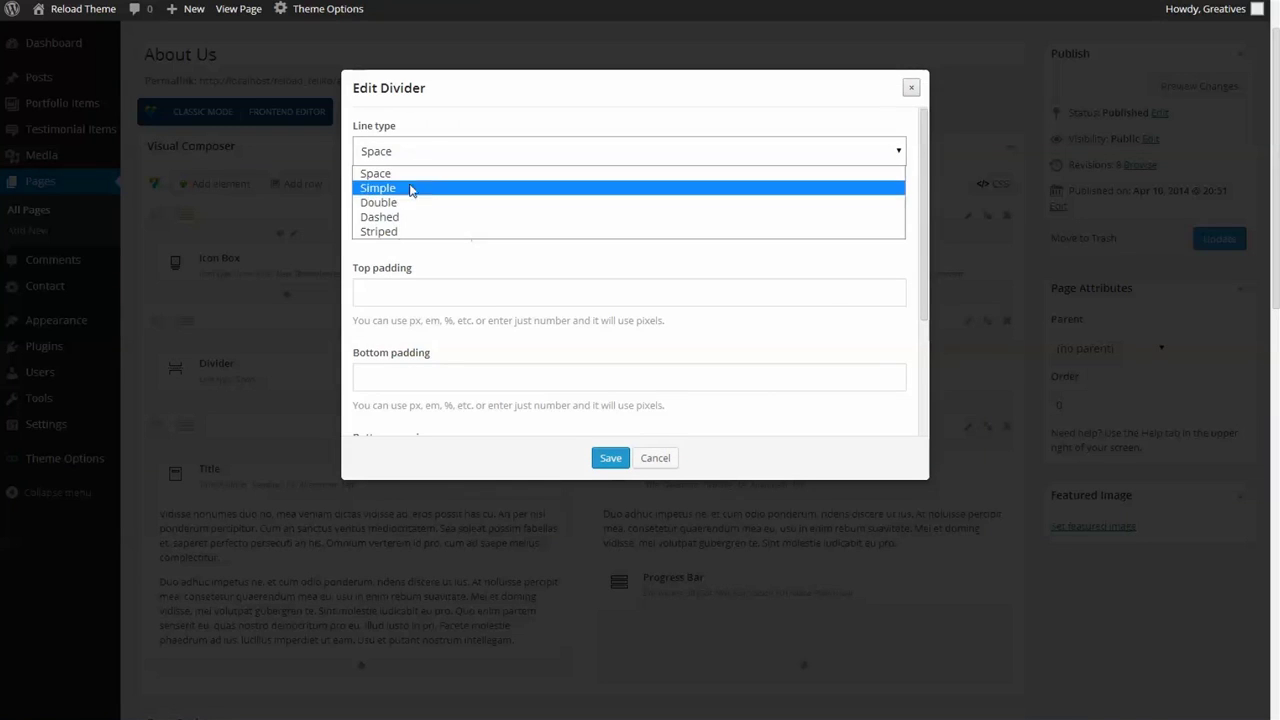
left_click(417, 198)
scroll(523, 257, "down", 3)
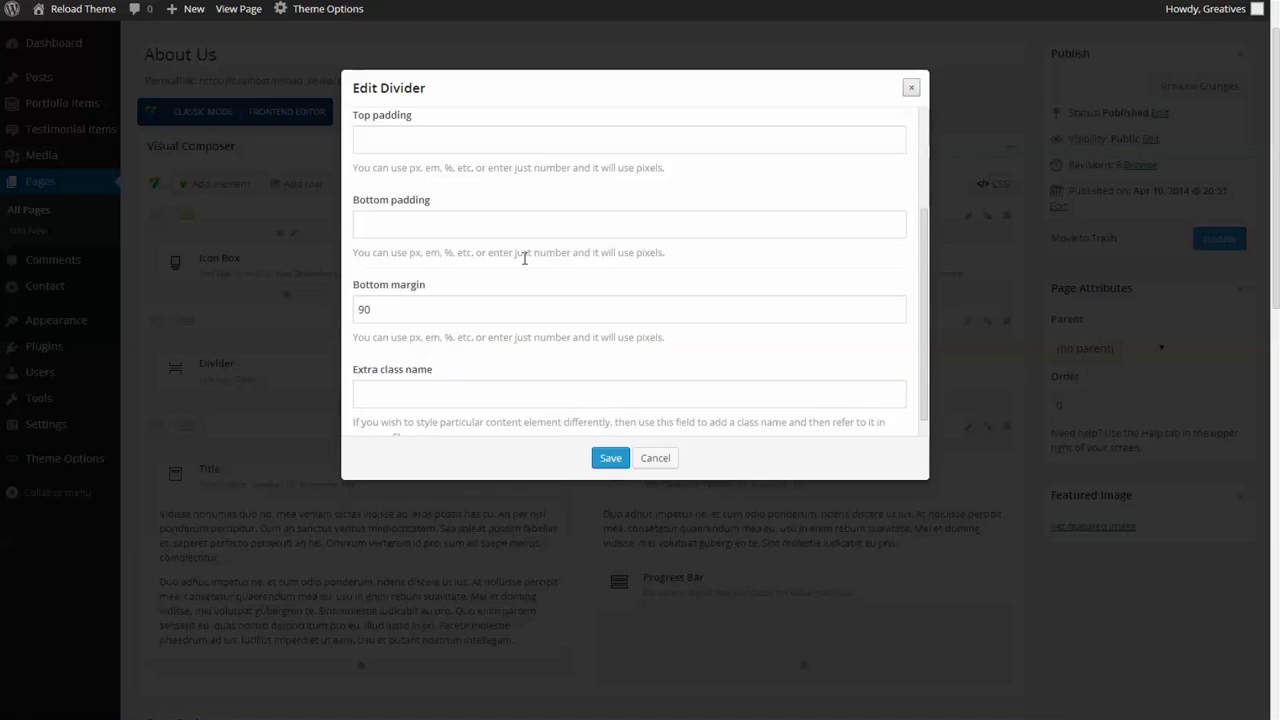
left_click_drag(364, 289, 355, 289)
key("BackSpace")
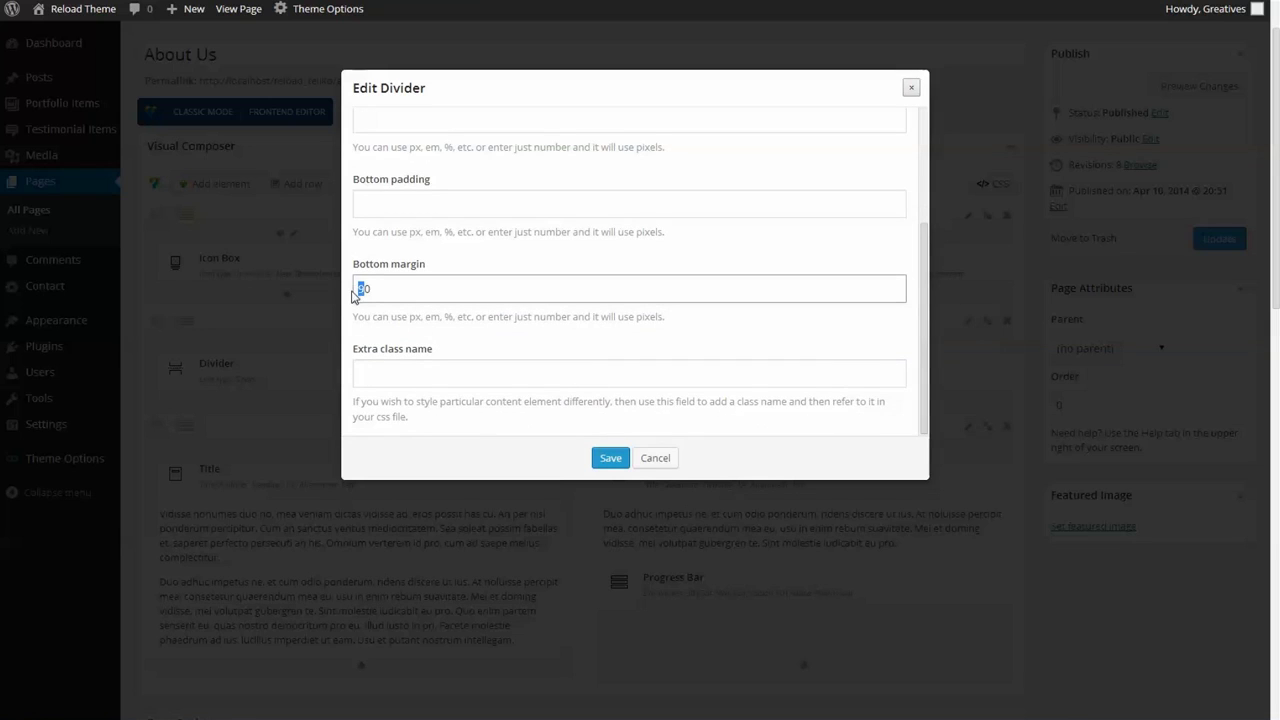
left_click(610, 458)
- Update the page and reload the published About Us page to check the divider line and progress bars
left_click(1220, 240)
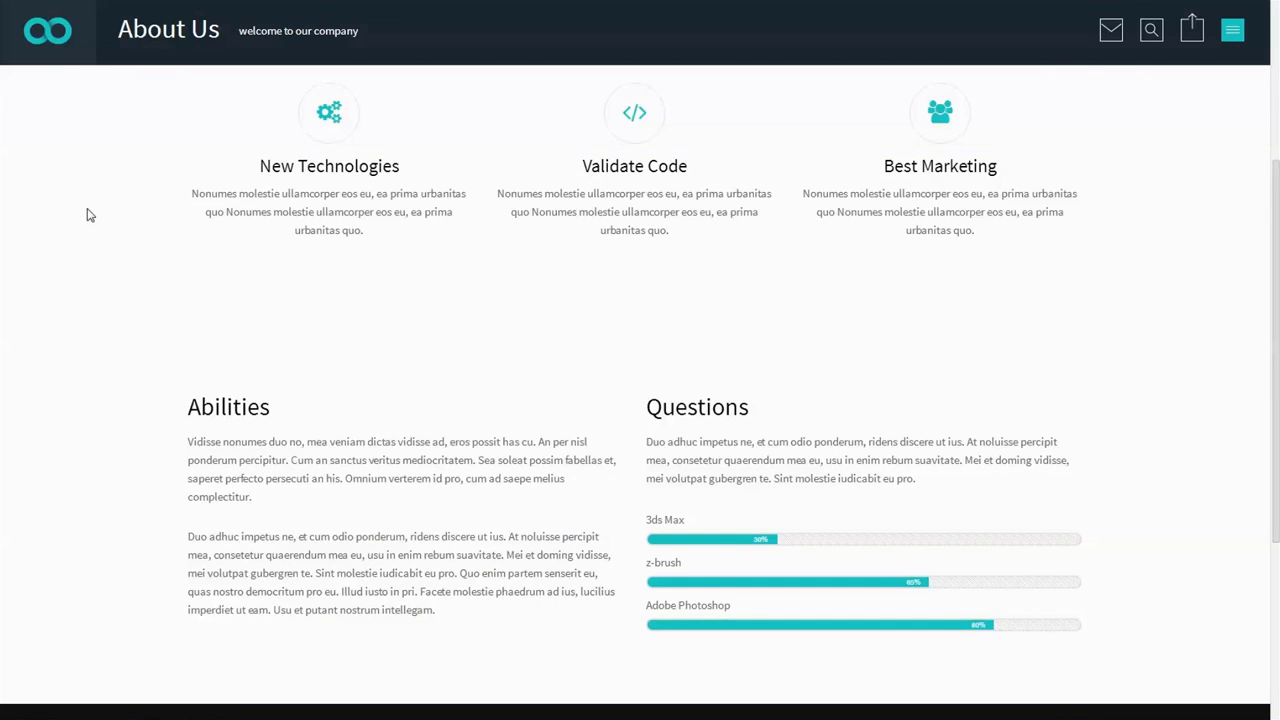
key("F5")
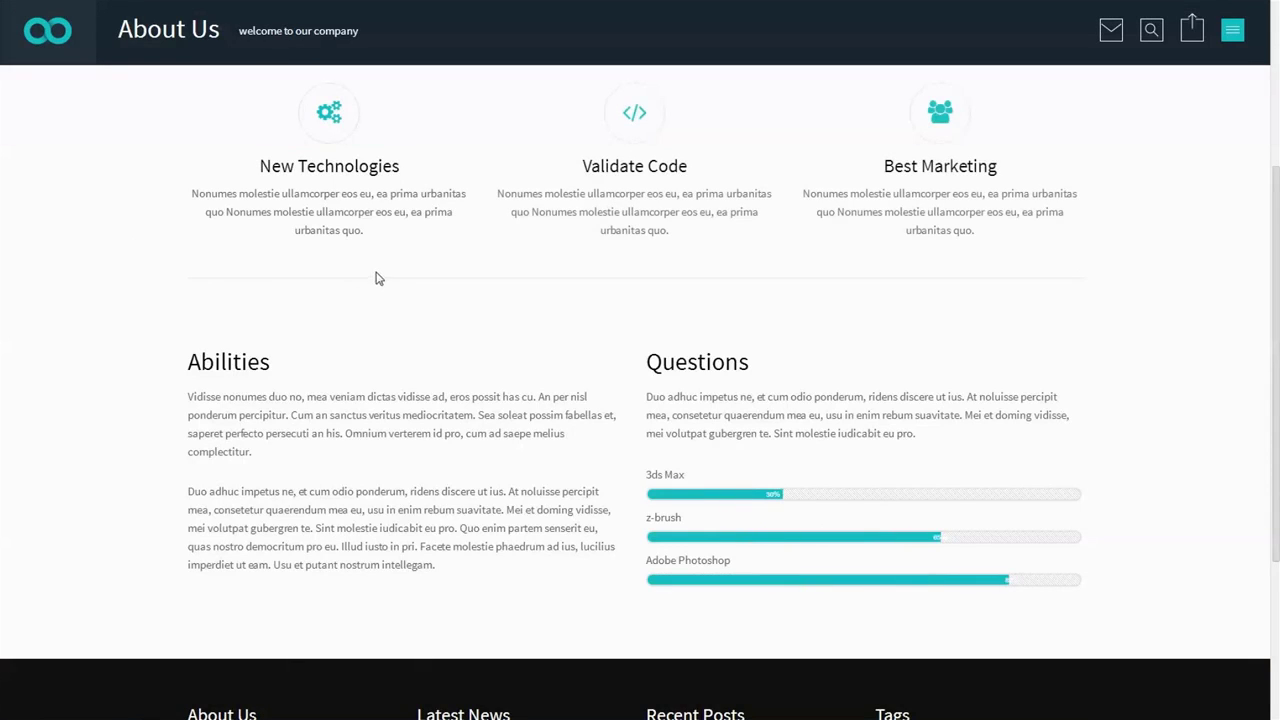
scroll(375, 305, "down", 1)
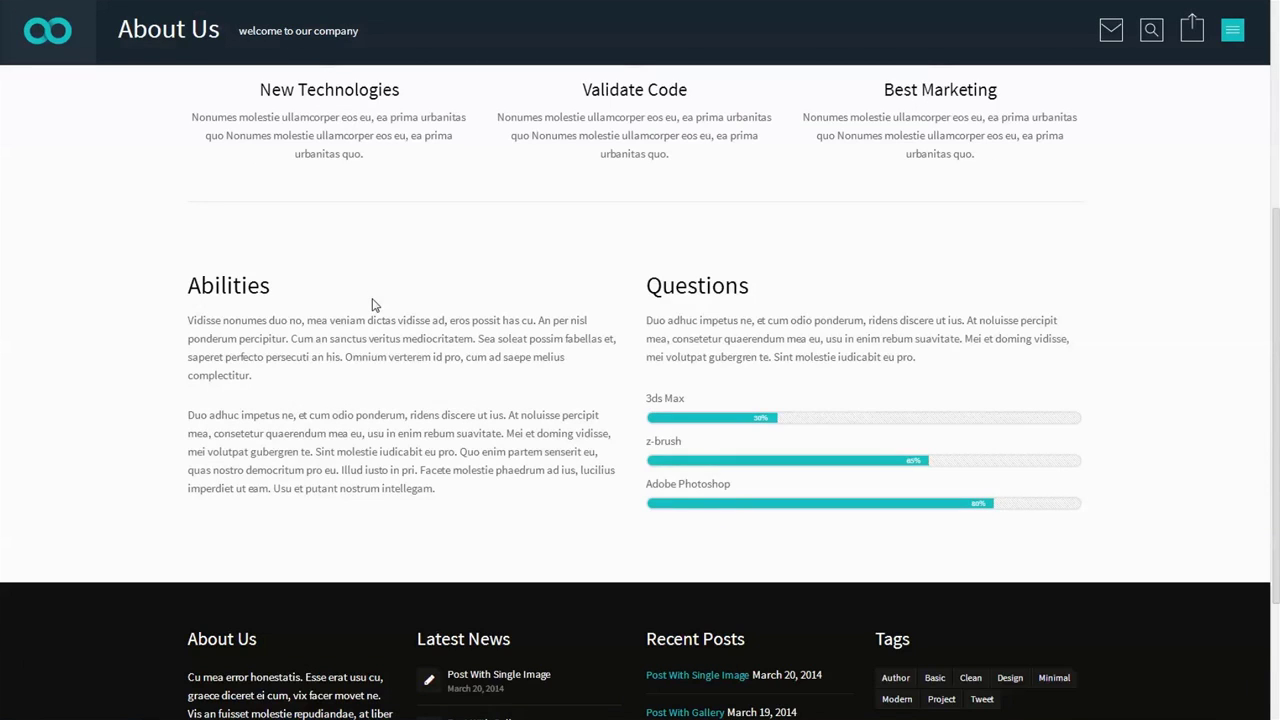
- Duplicate the Divider row and move the copy below the Abilities and Questions row
scroll(375, 305, "down", 1)
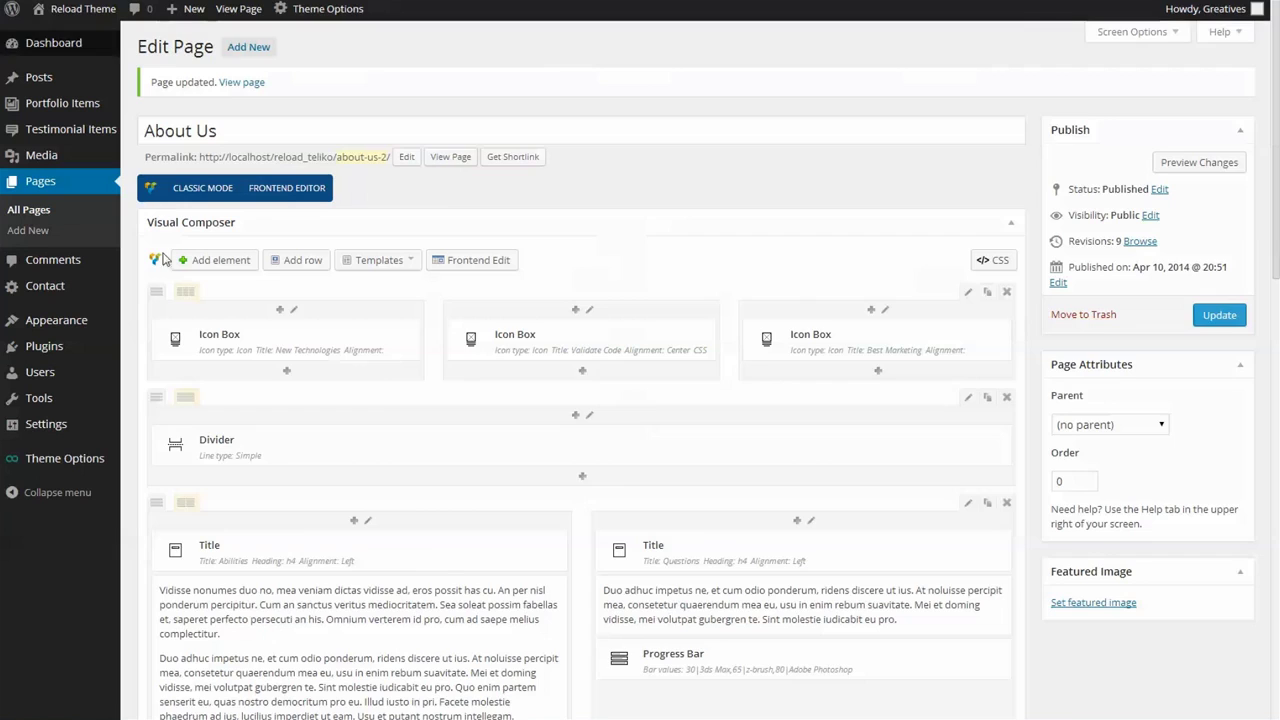
scroll(315, 368, "down", 2)
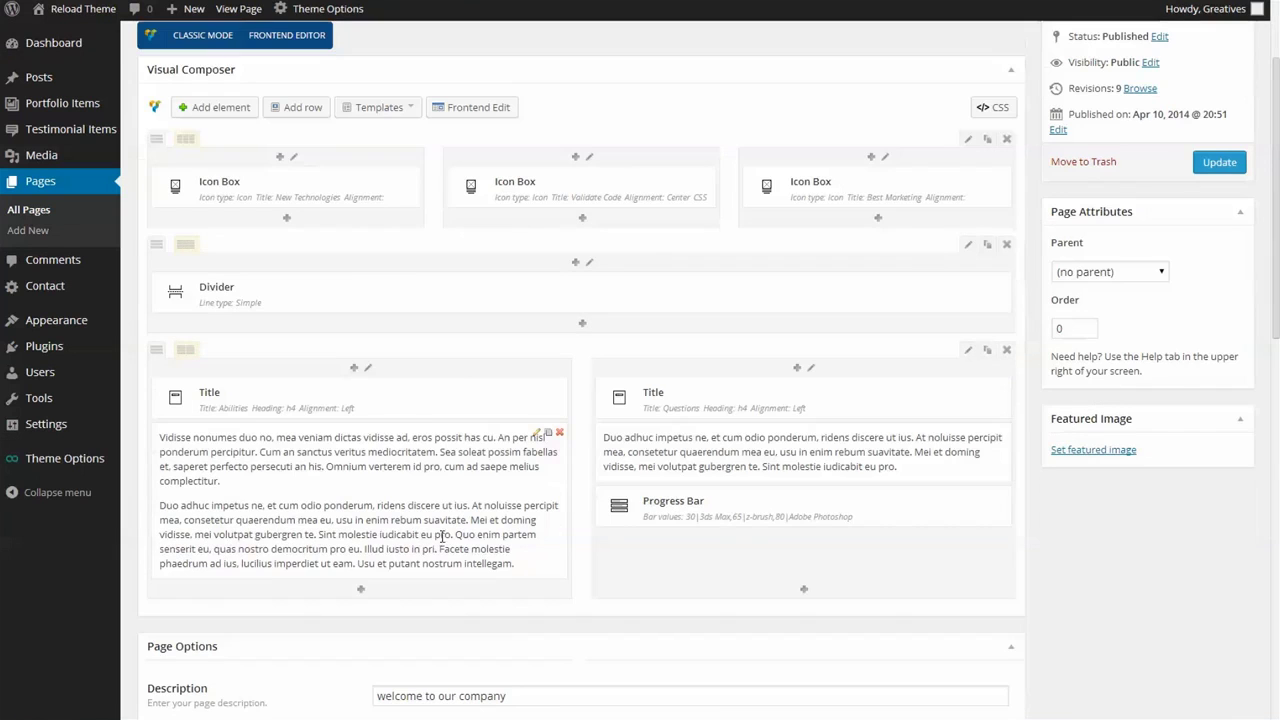
scroll(460, 449, "down", 1)
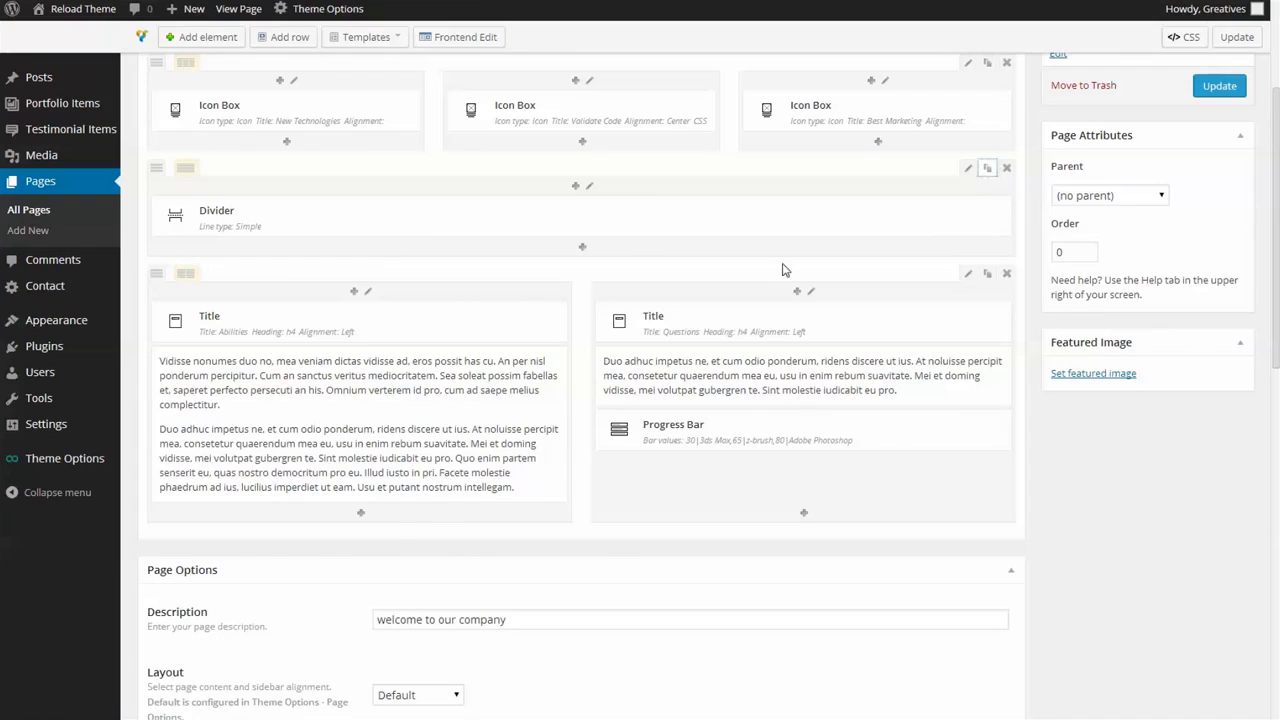
left_click(987, 168)
left_click_drag(150, 274, 171, 546)
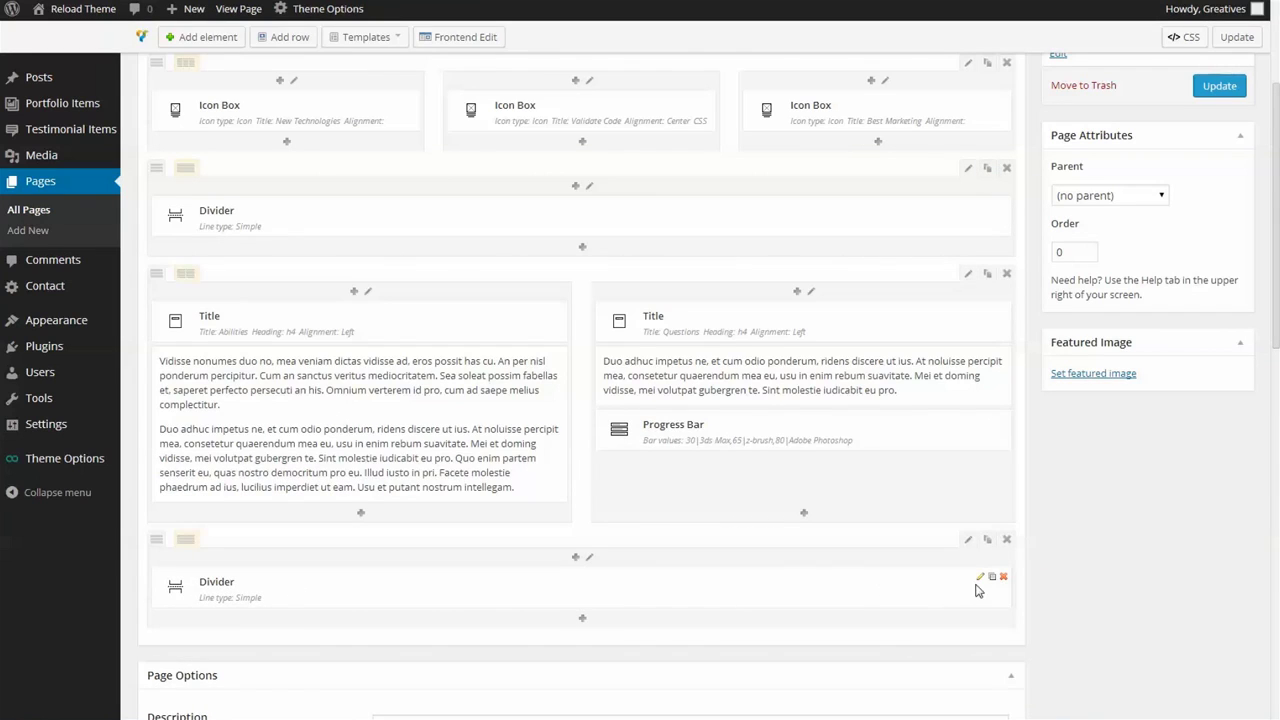
- Change the line type of the Divider below the Abilities and Questions row to Space and save it
left_click(981, 579)
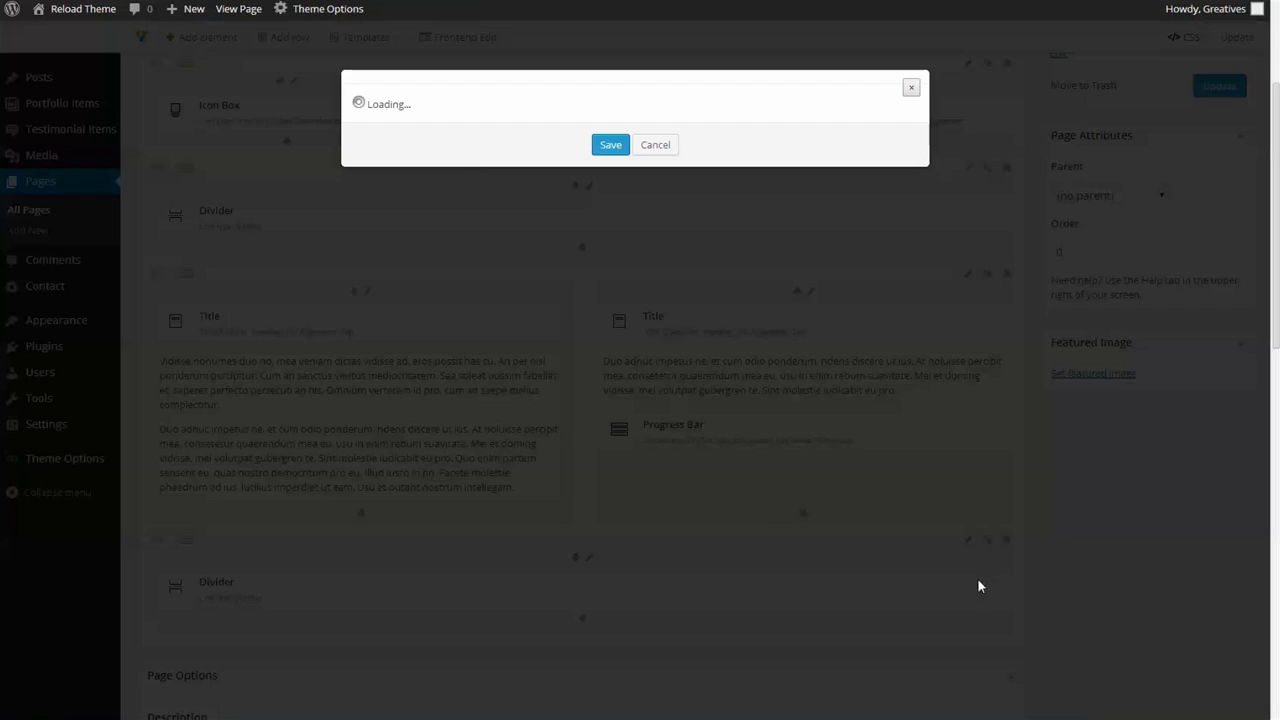
left_click(434, 152)
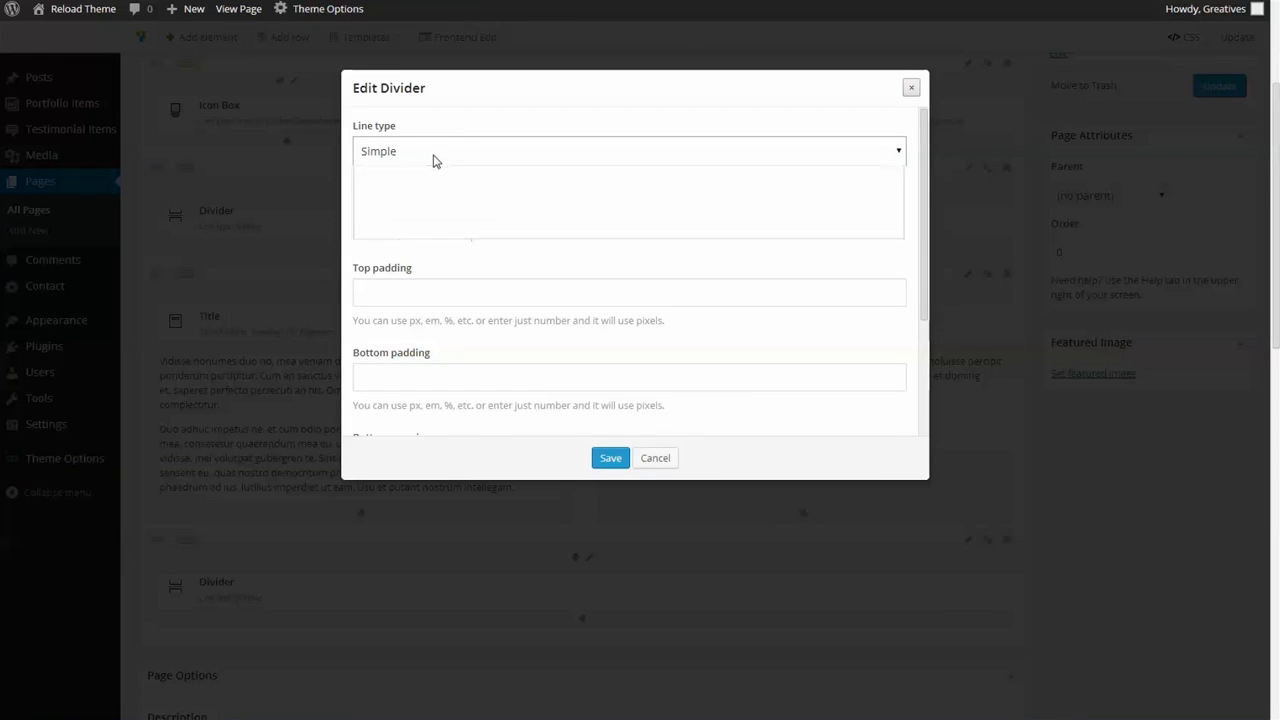
left_click(421, 174)
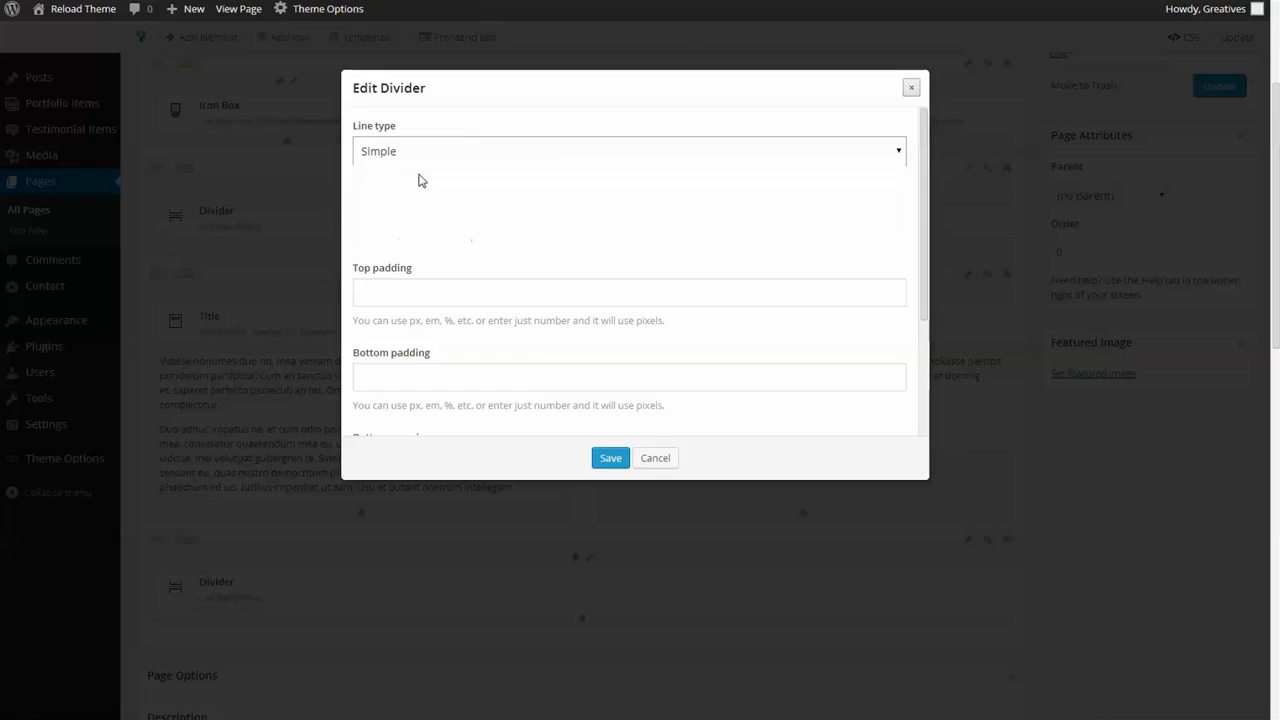
left_click(610, 460)
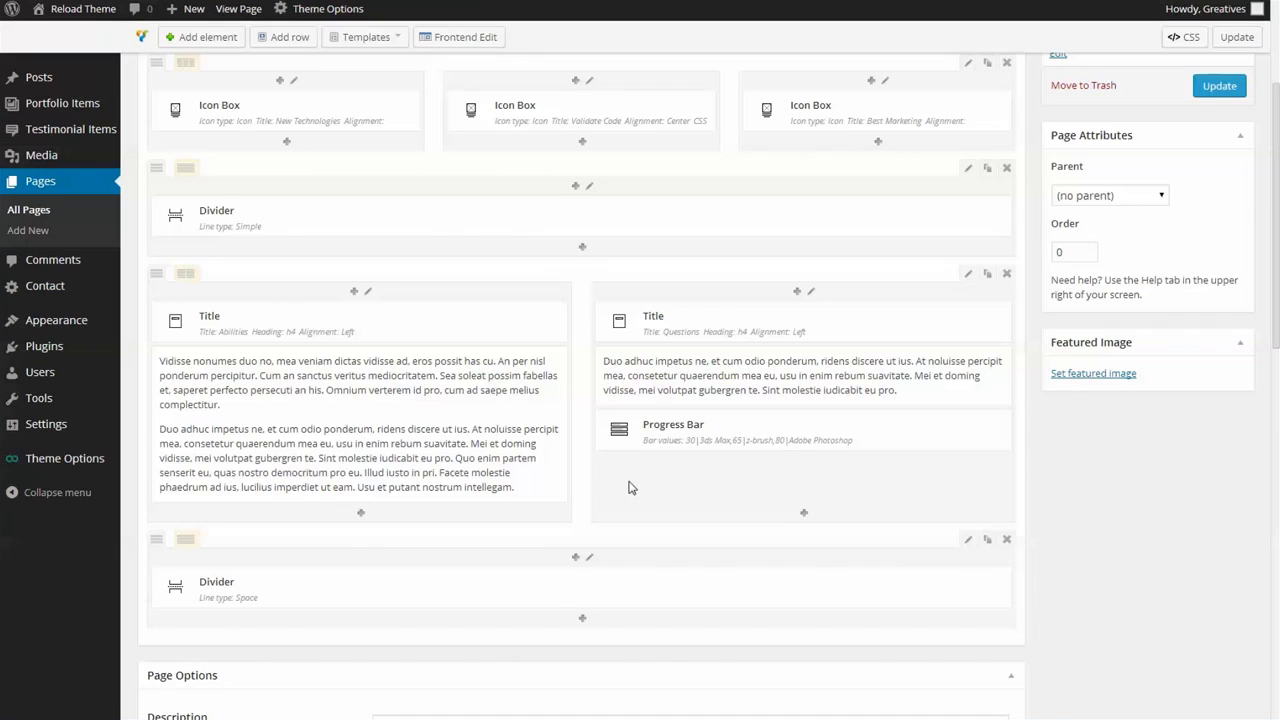
- Add a Single Image element to the page, keeping its image type as Image
scroll(628, 487, "up", 2)
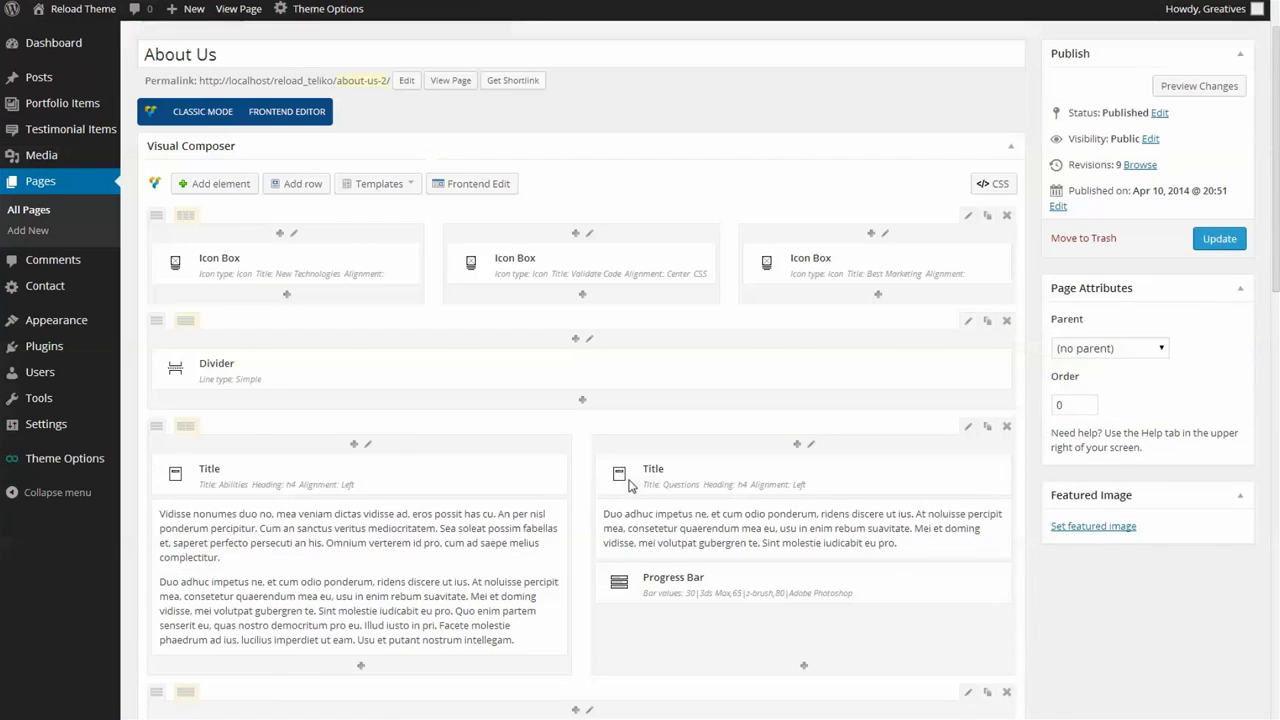
left_click(219, 186)
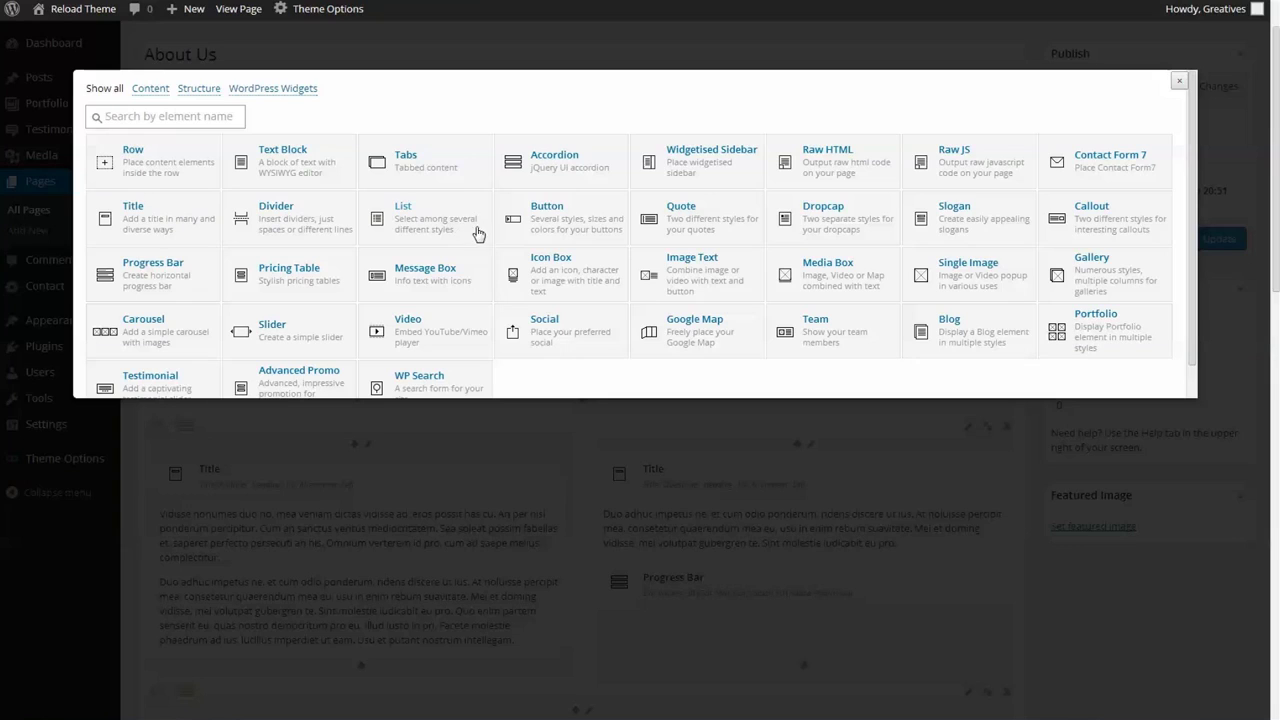
left_click(945, 277)
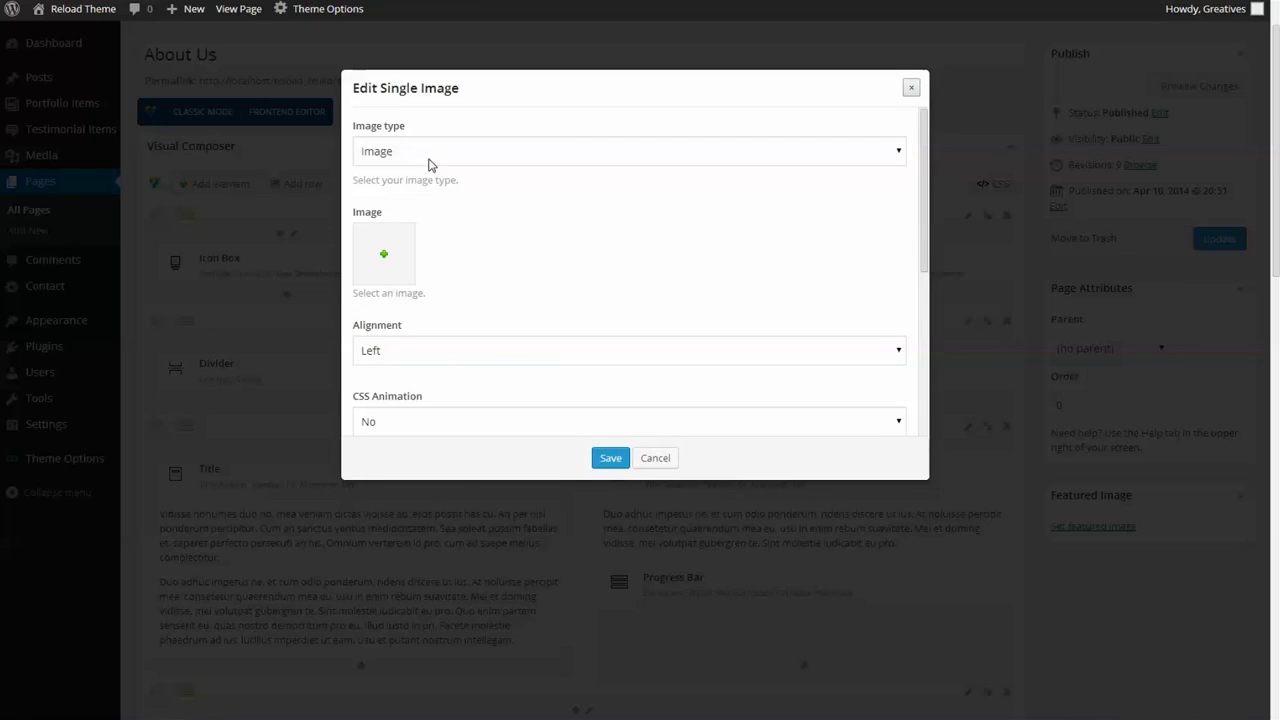
left_click(432, 158)
left_click(432, 158)
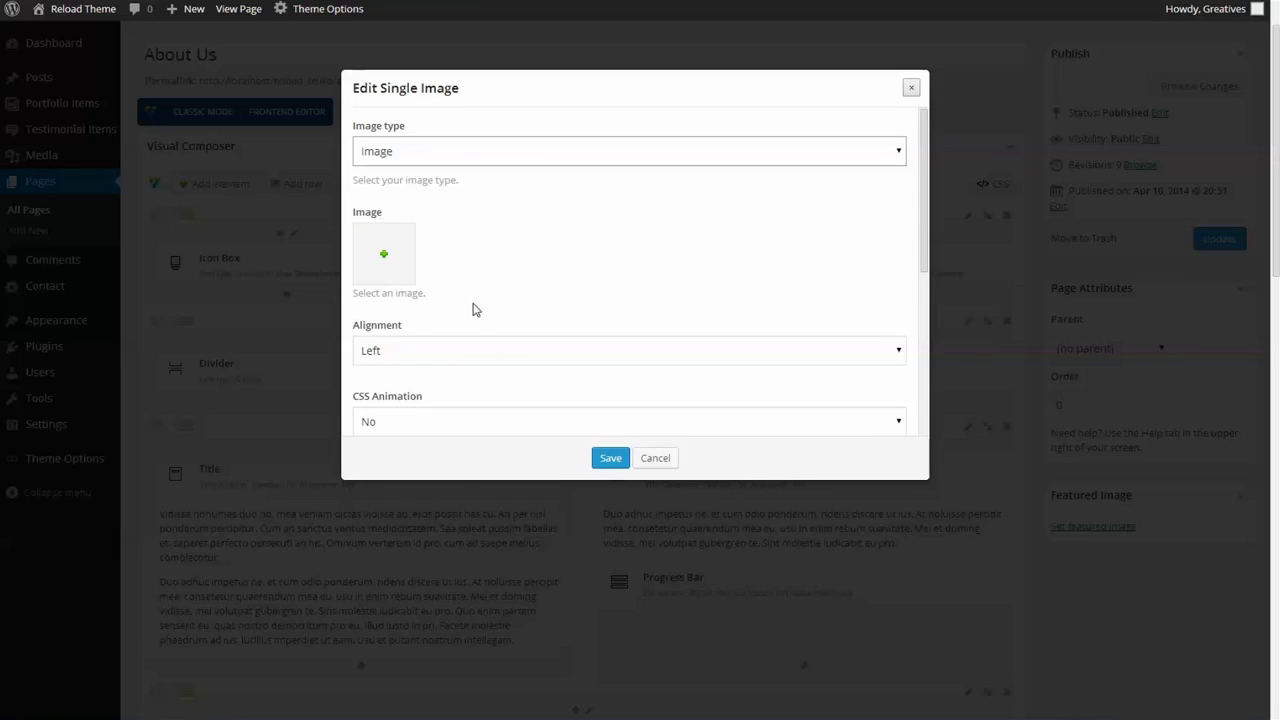
scroll(474, 309, "down", 1)
scroll(412, 265, "up", 1)
- Set ipad-graphics.png from the media library as the image of the Single Image element
left_click(382, 262)
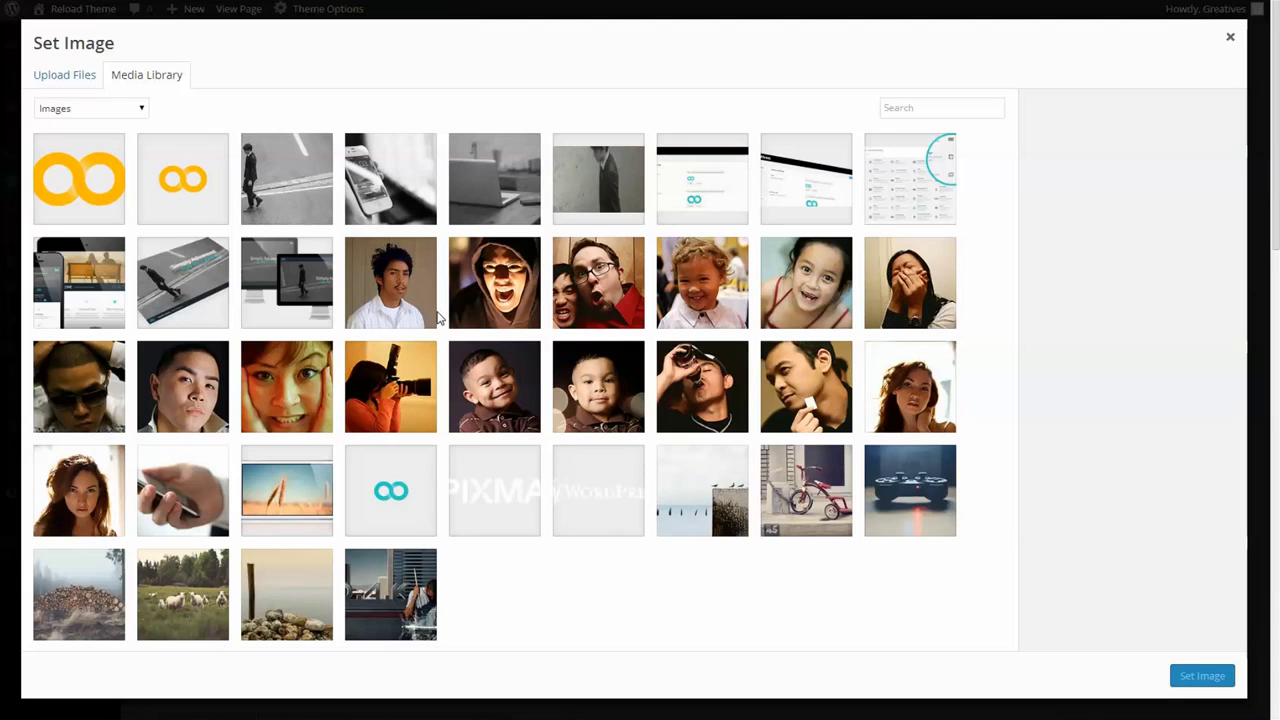
scroll(437, 318, "down", 5)
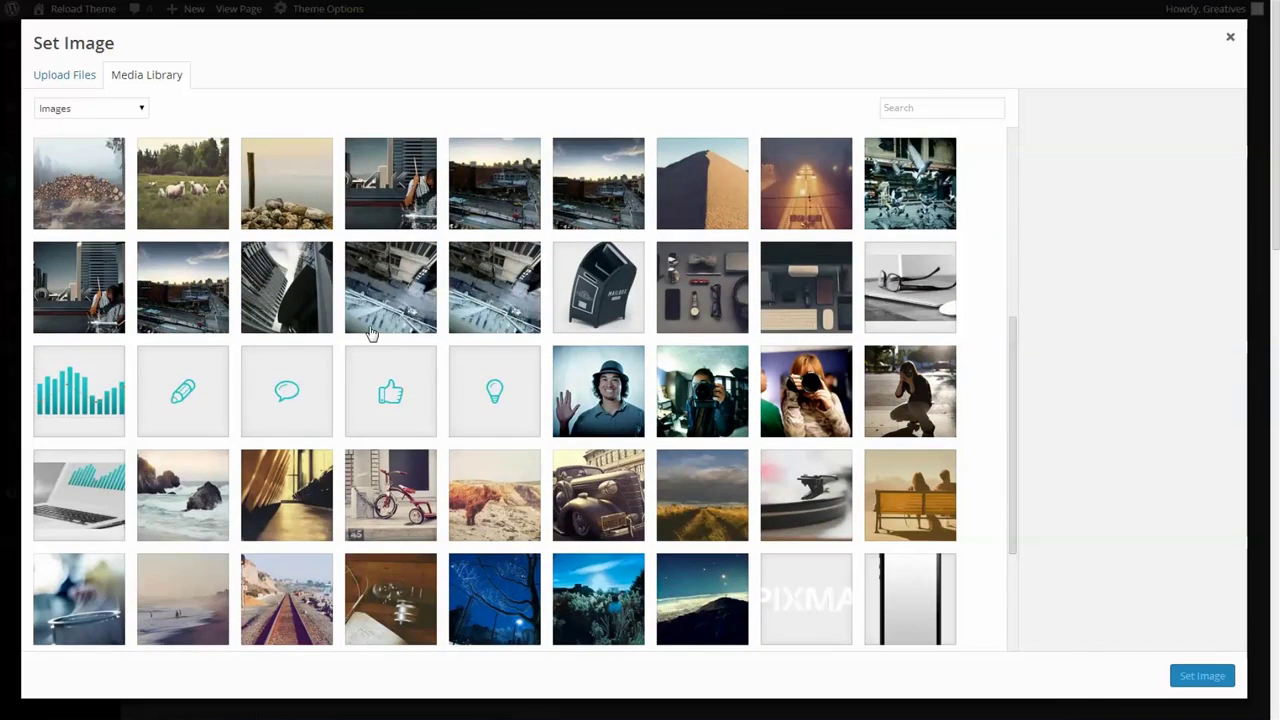
scroll(371, 333, "down", 1)
scroll(371, 333, "down", 2)
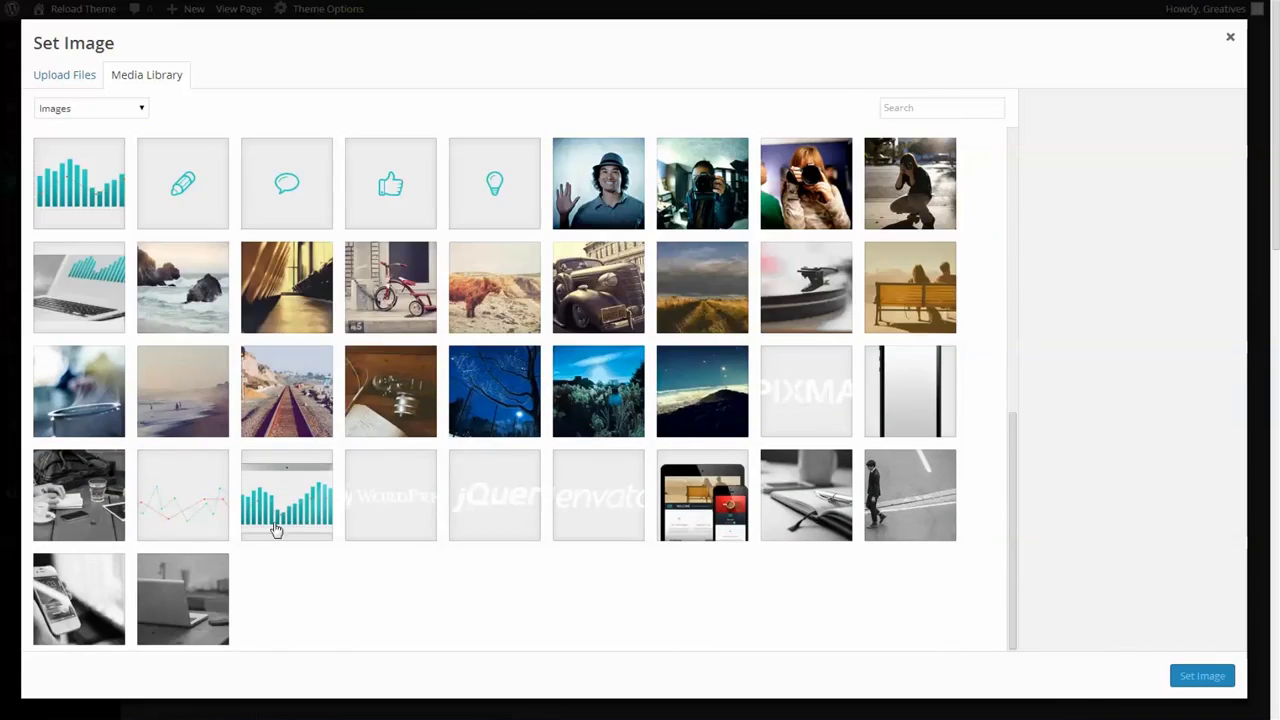
left_click(287, 506)
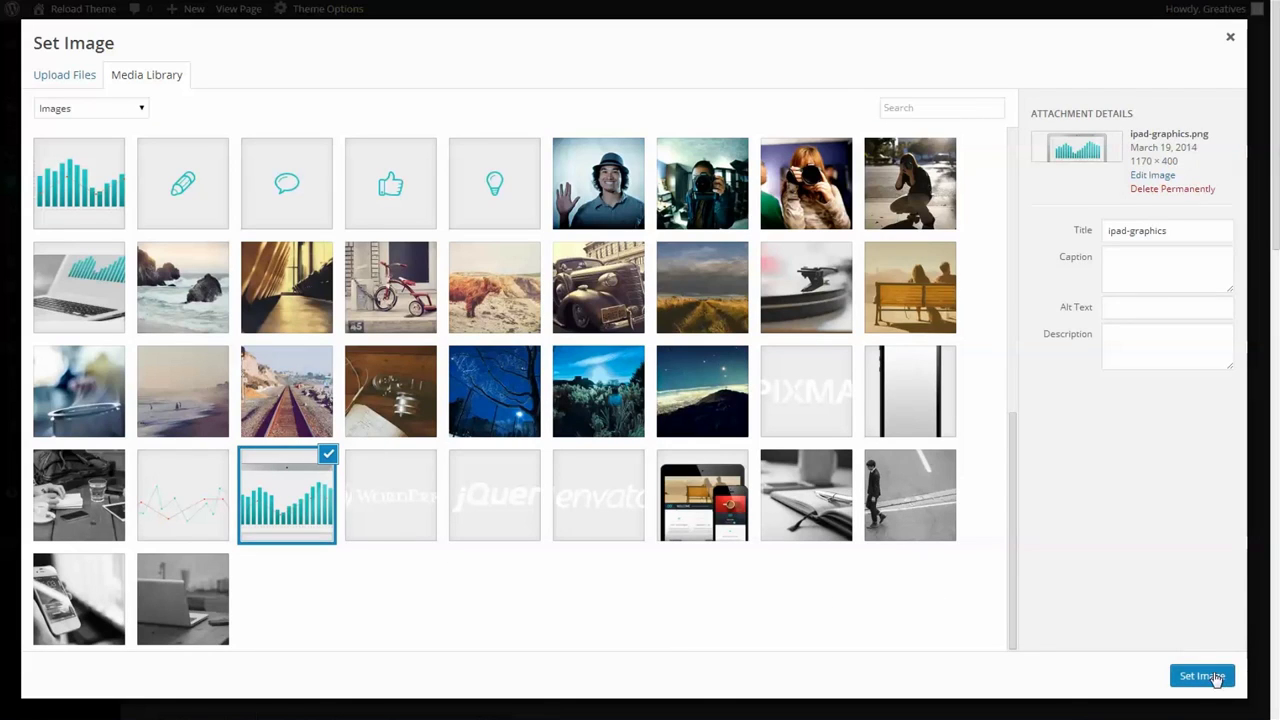
left_click(1203, 676)
- Set the Single Image's alignment to Center and its CSS animation to Fade In Up, and save the element
scroll(686, 376, "down", 3)
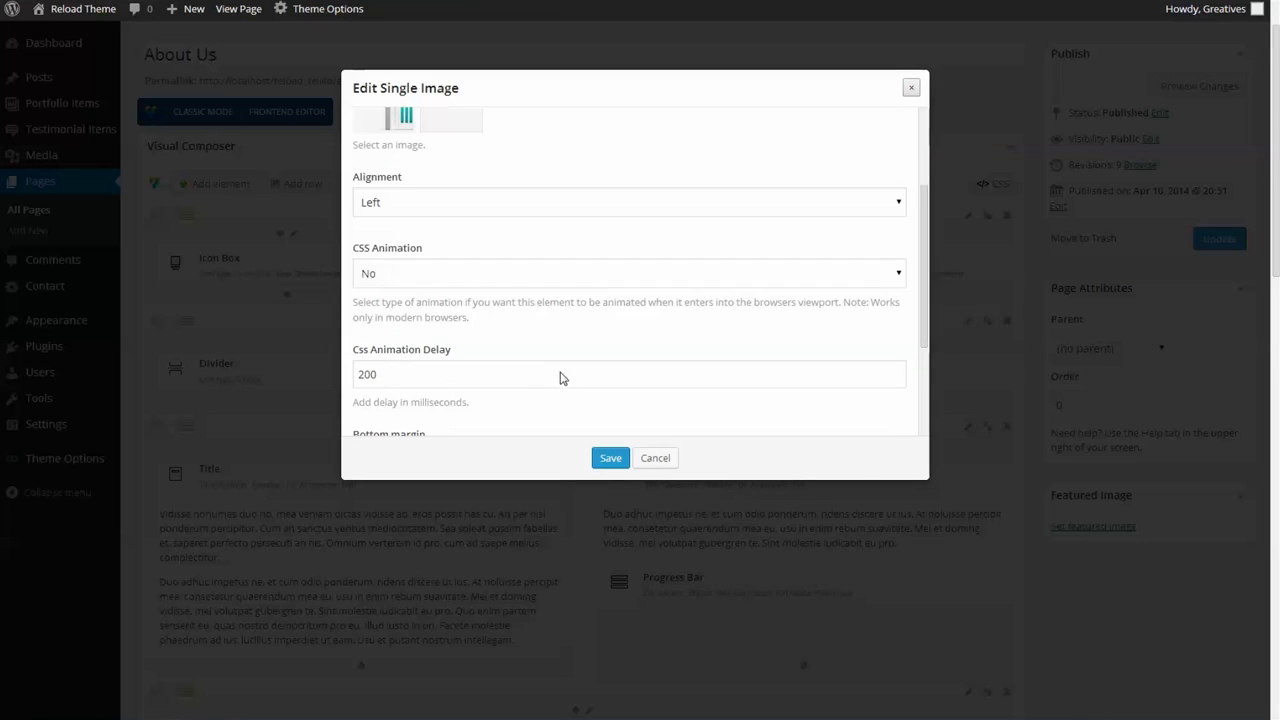
left_click(406, 207)
left_click(394, 254)
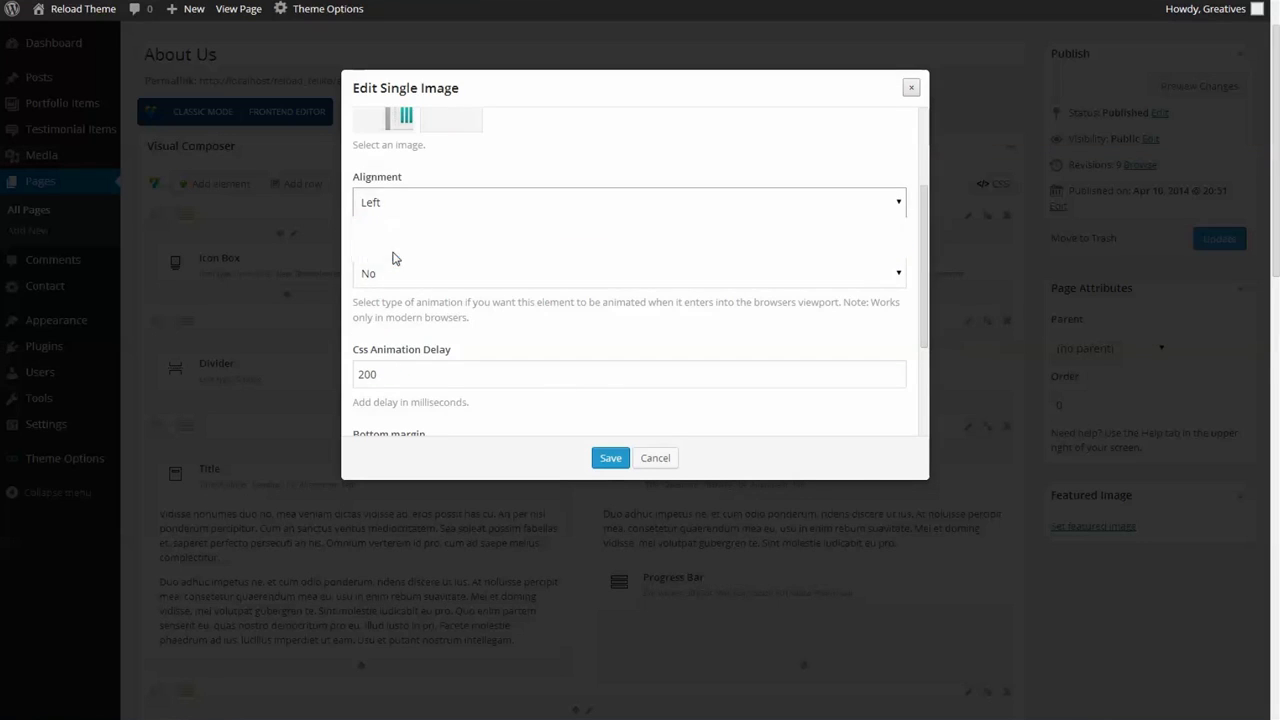
left_click(395, 276)
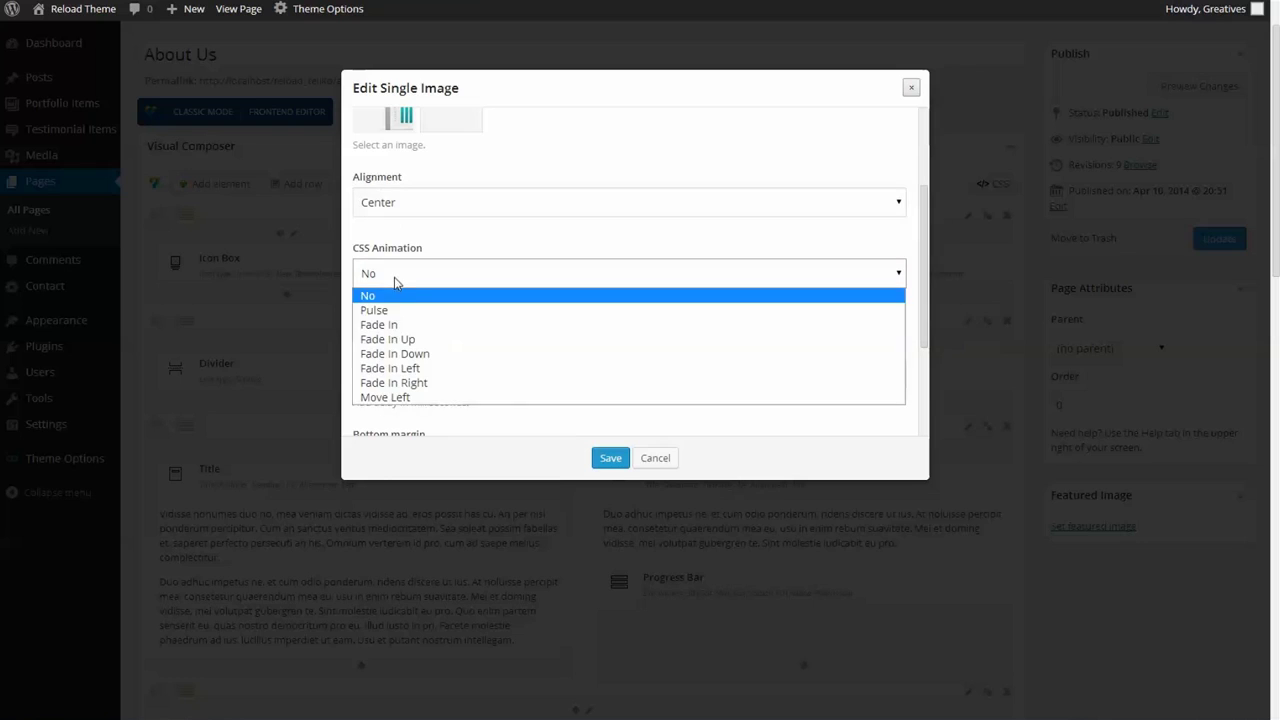
left_click(423, 339)
scroll(410, 330, "down", 2)
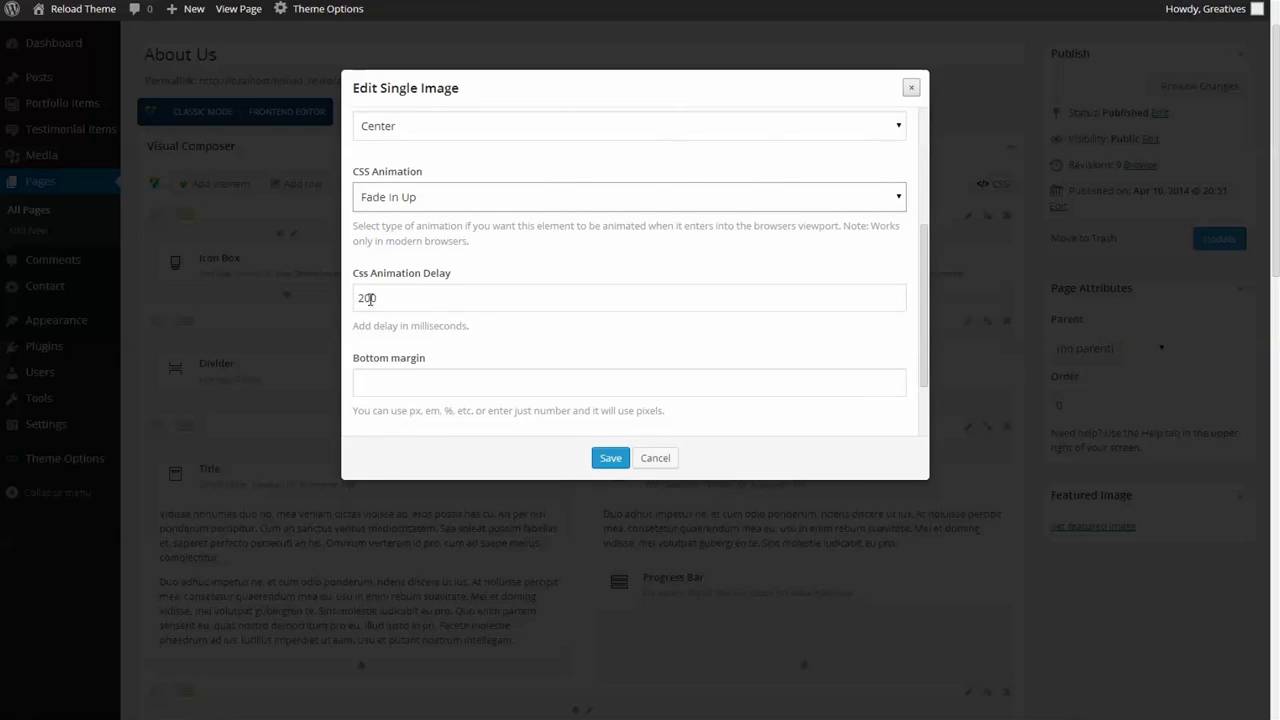
left_click(610, 458)
- Update the page and reload the published About Us page to check the chart image below the progress bars
scroll(851, 494, "down", 5)
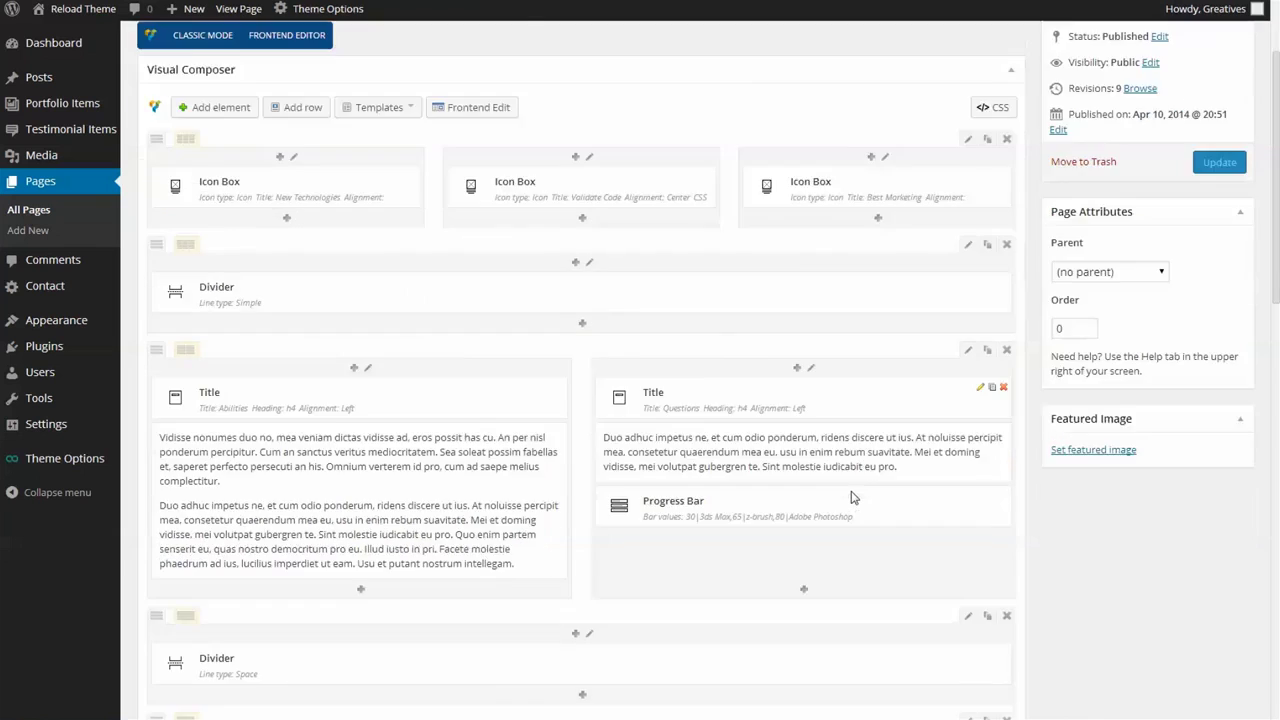
scroll(1201, 242, "up", 5)
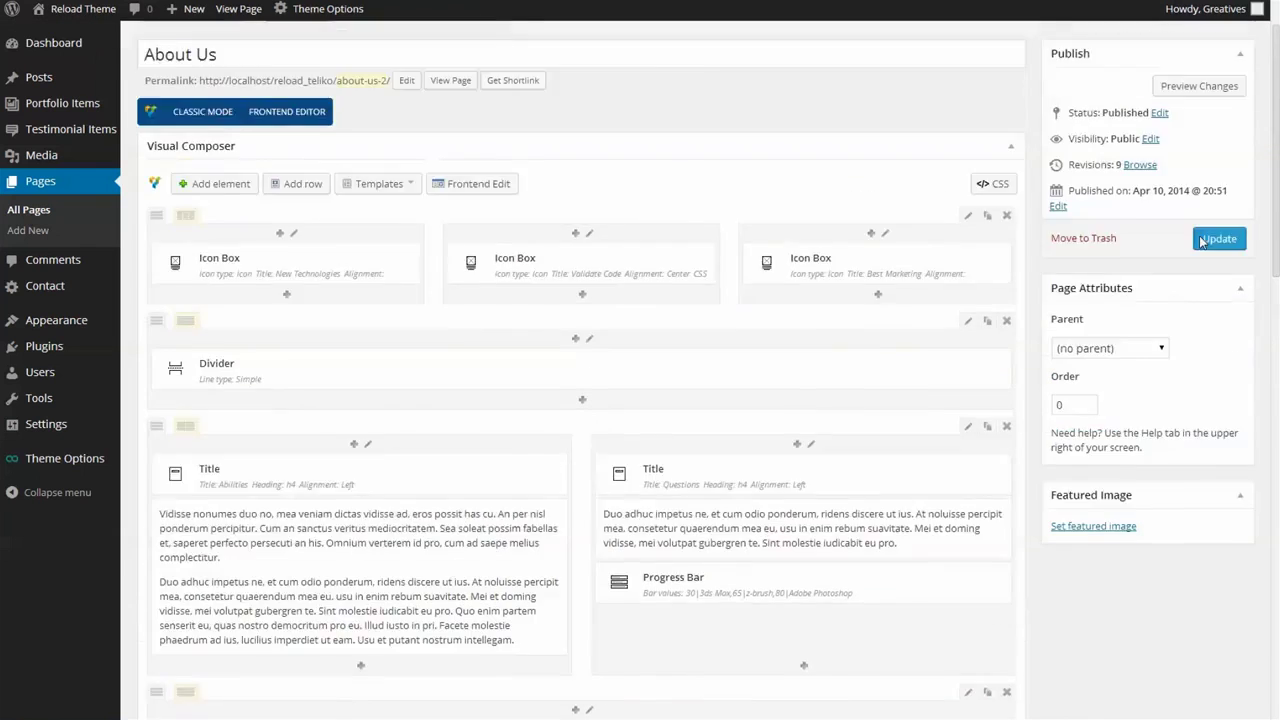
left_click(1217, 318)
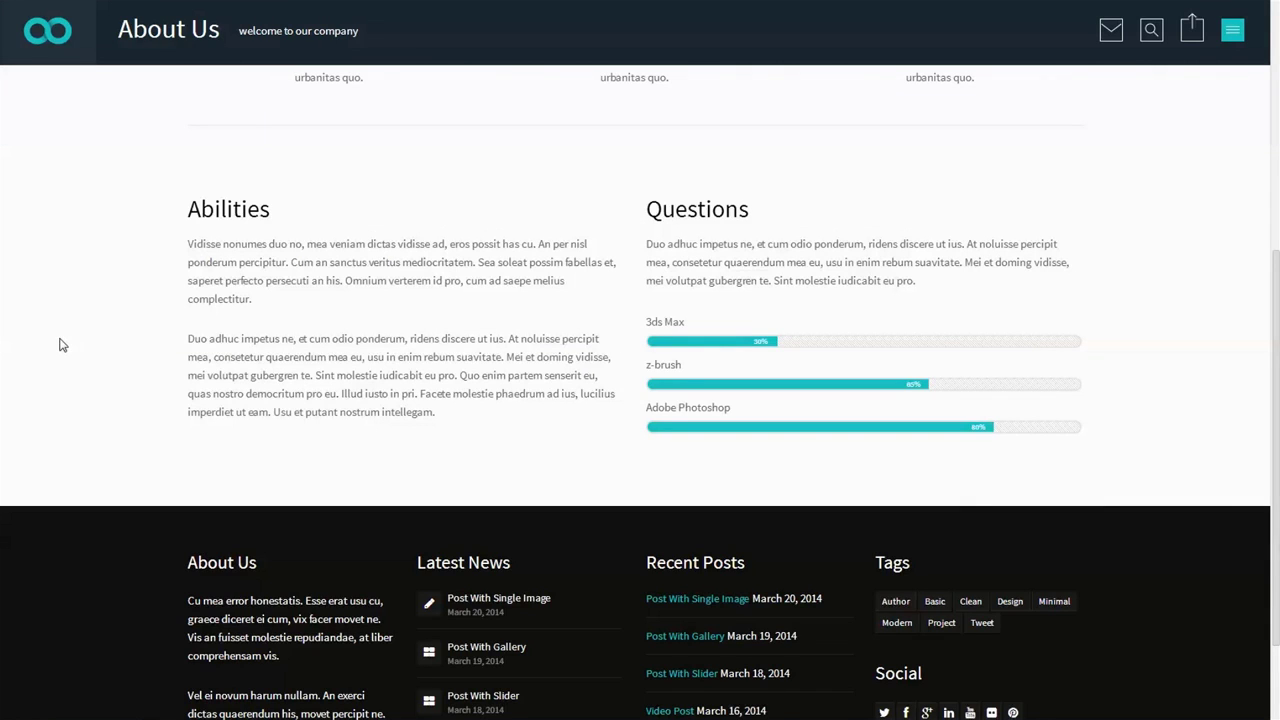
key("F5")
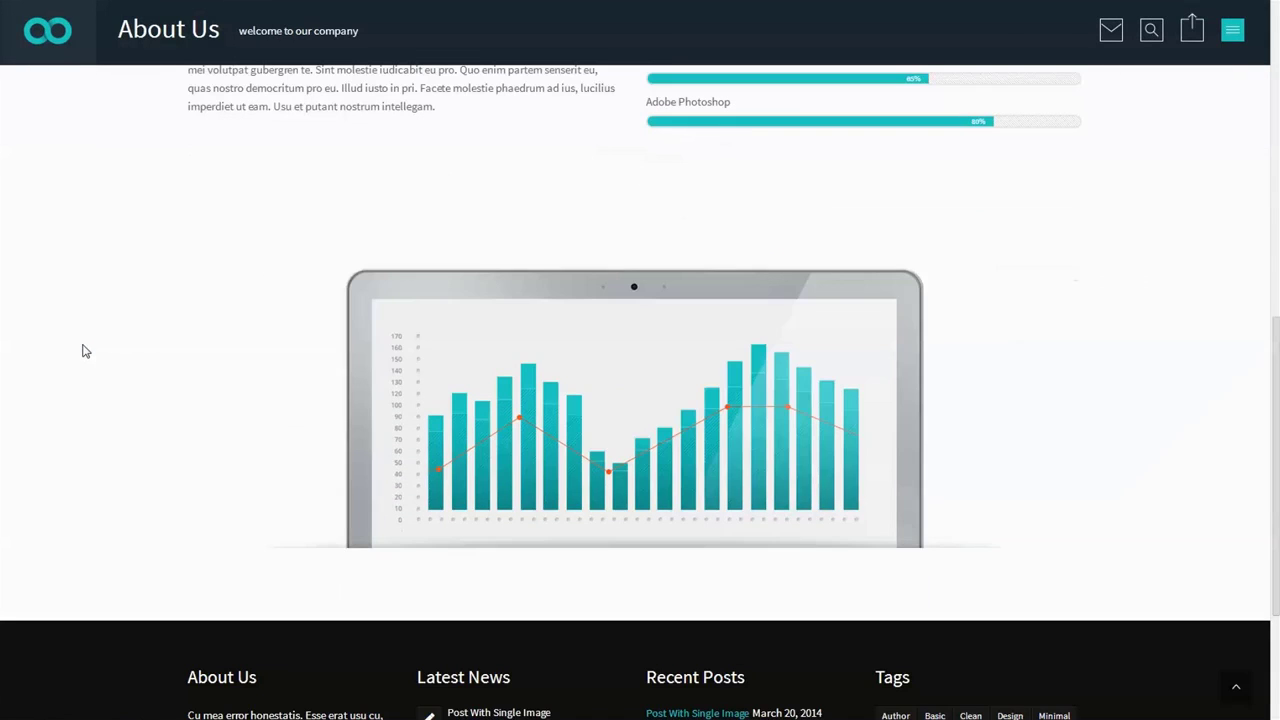
scroll(84, 350, "up", 1)
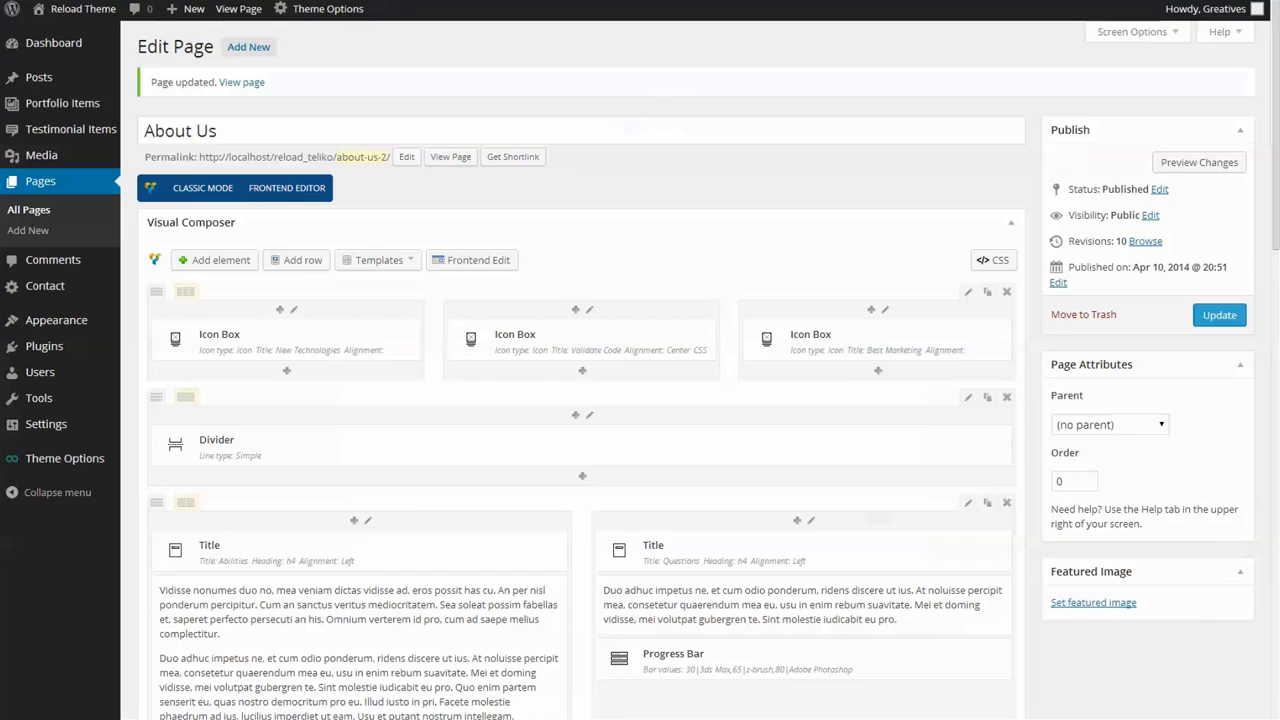
- Open the settings of the Single Image row and set its custom background color to dark blue #051c3a
scroll(795, 535, "down", 5)
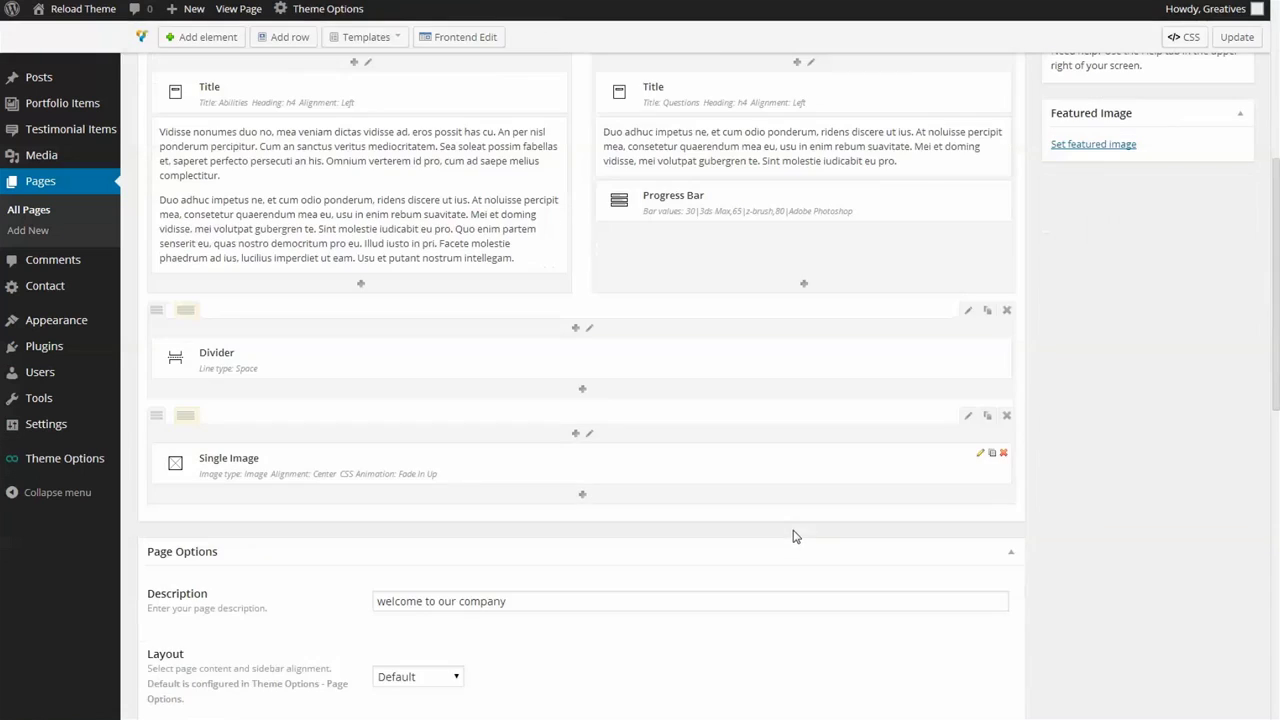
left_click(967, 417)
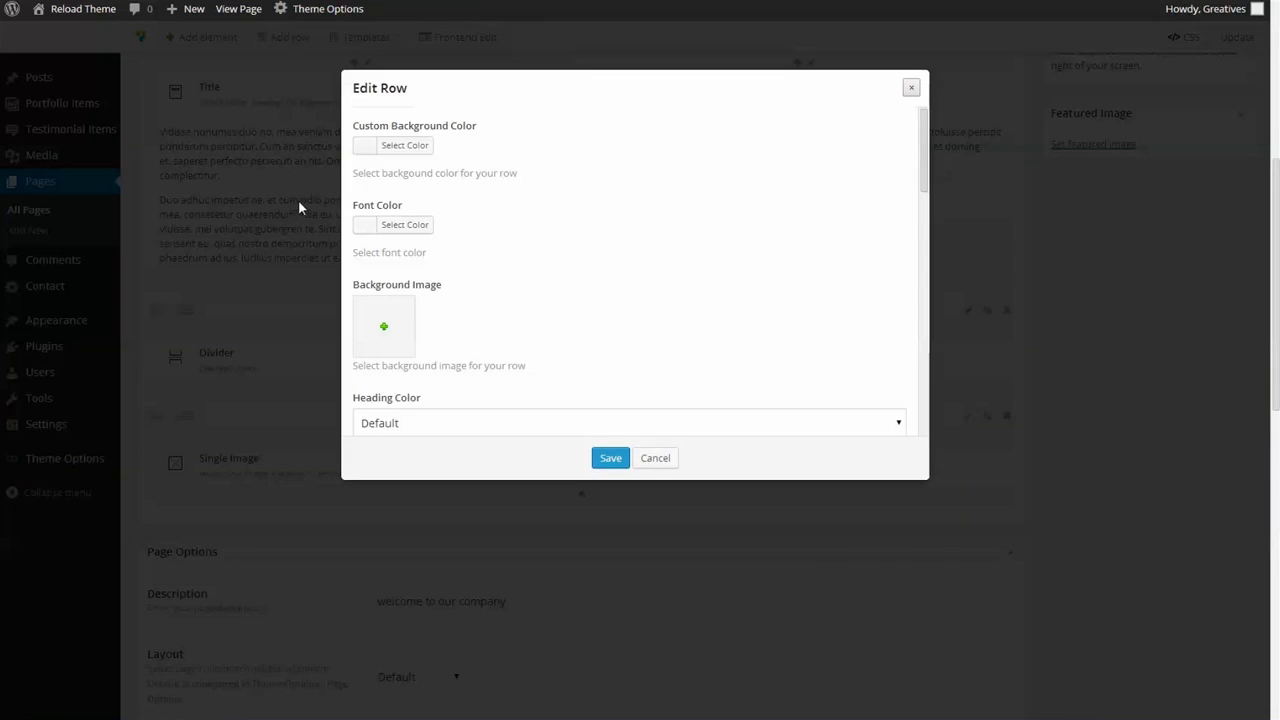
left_click(367, 150)
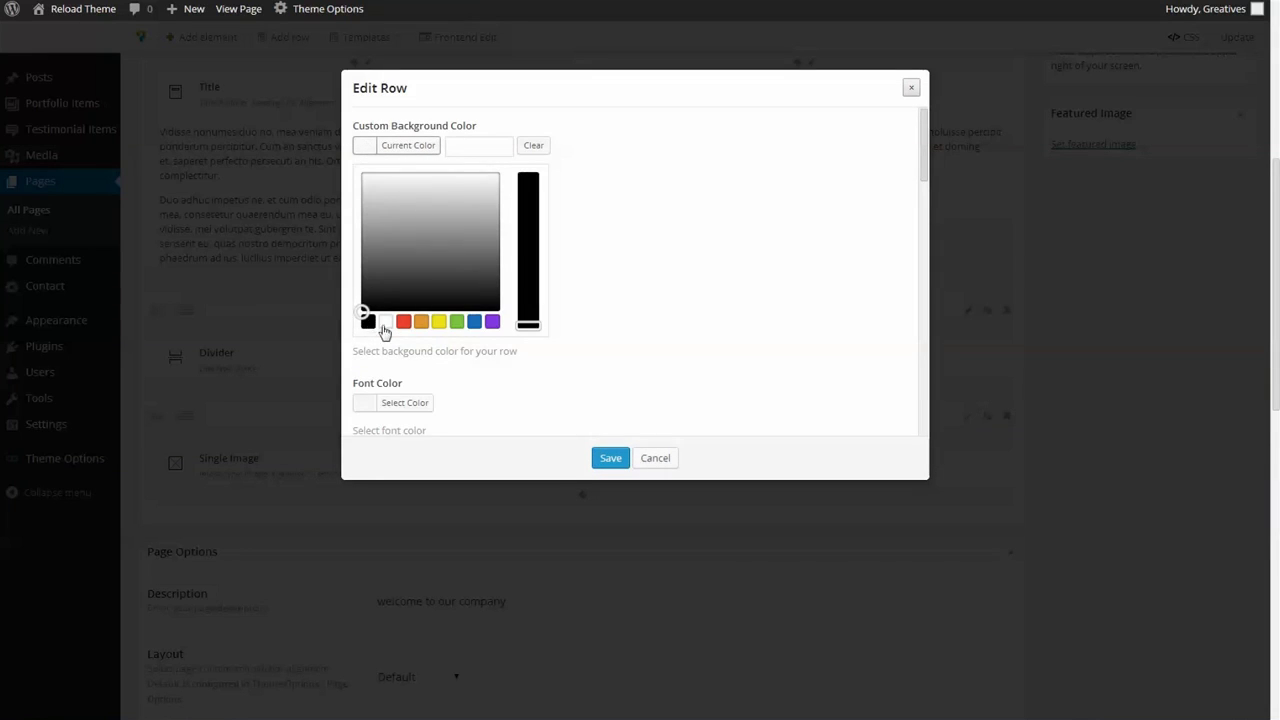
left_click(475, 322)
left_click_drag(450, 262, 444, 279)
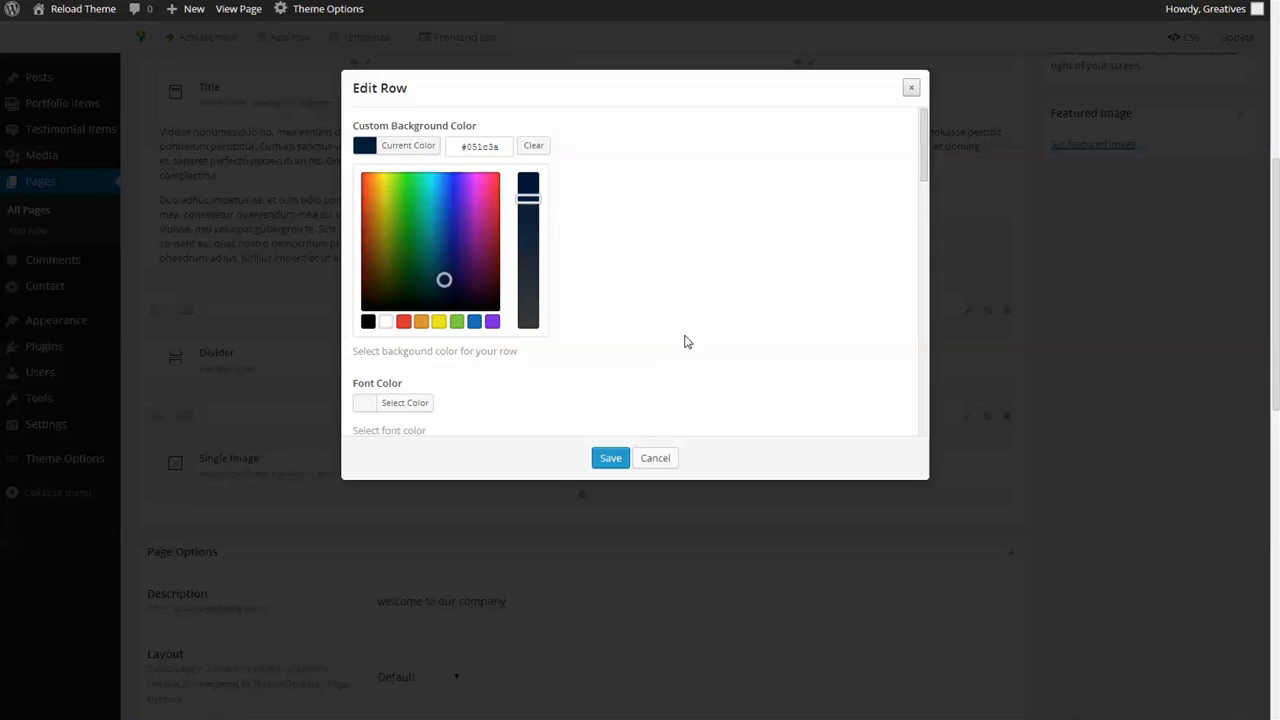
left_click(673, 395)
- Set animated-graphics.png from the media library as the background image of the Single Image row
scroll(674, 343, "down", 3)
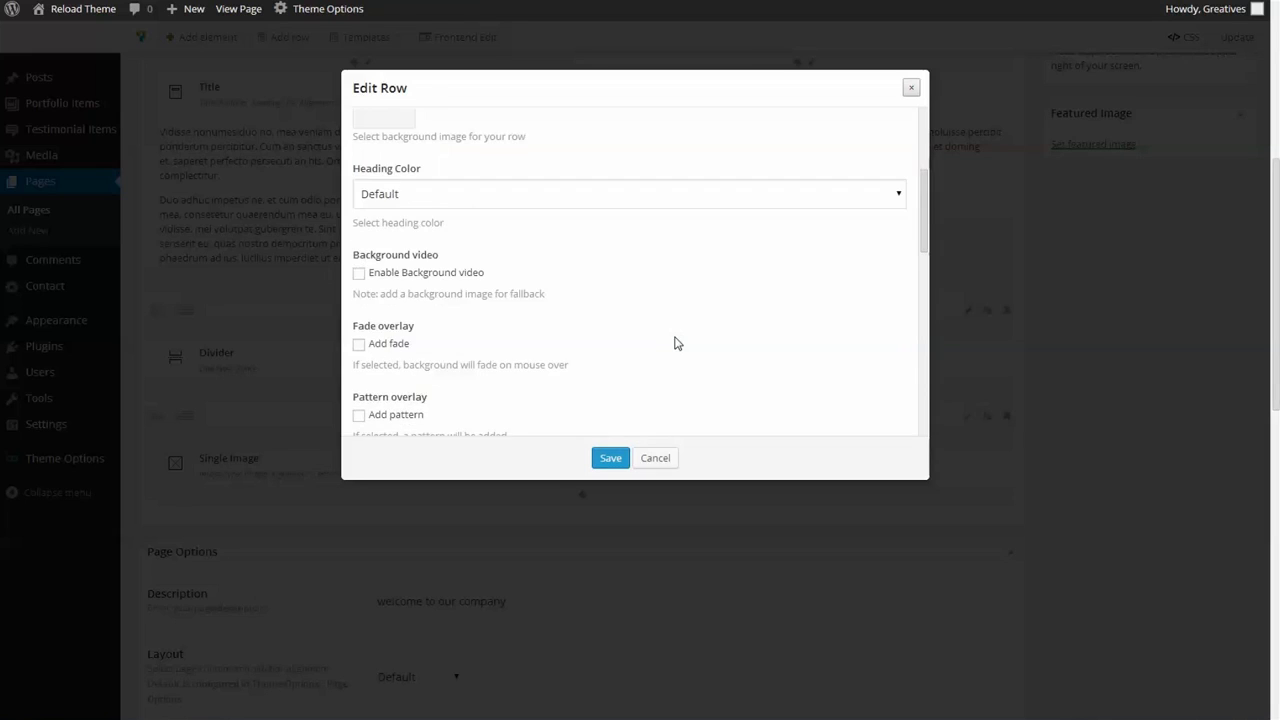
scroll(600, 325, "down", 1)
scroll(584, 318, "down", 1)
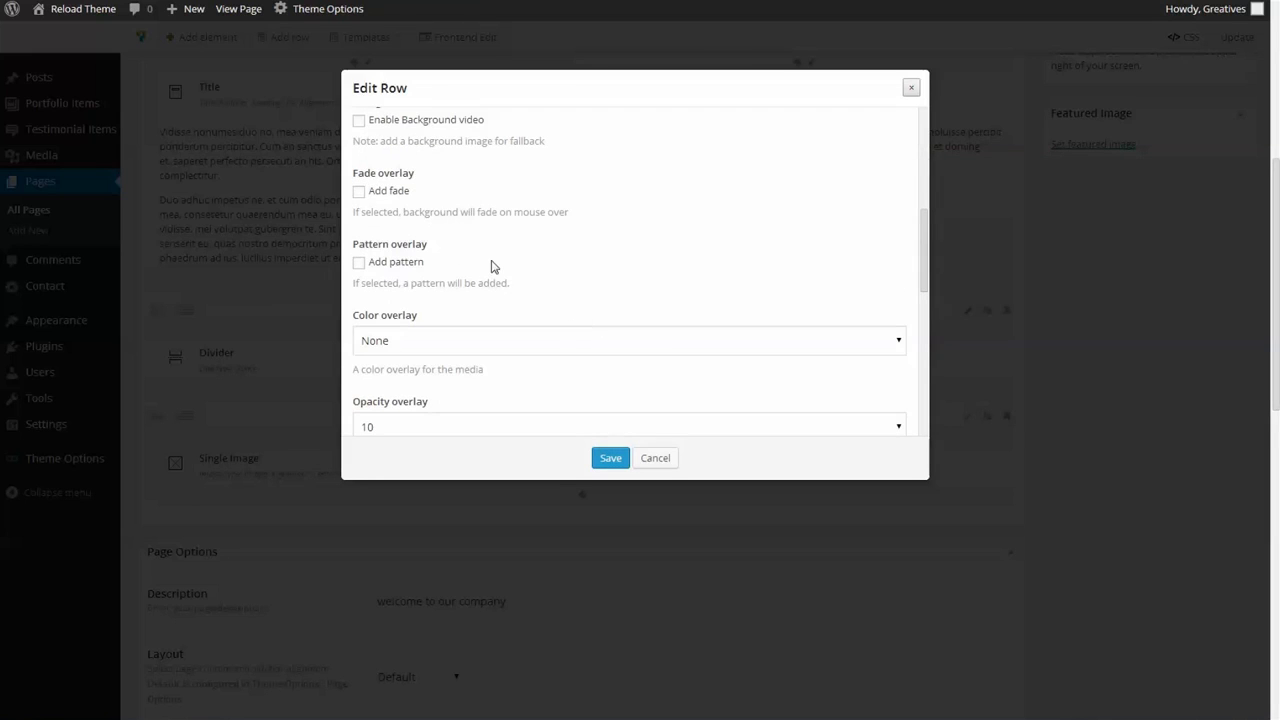
scroll(537, 269, "down", 1)
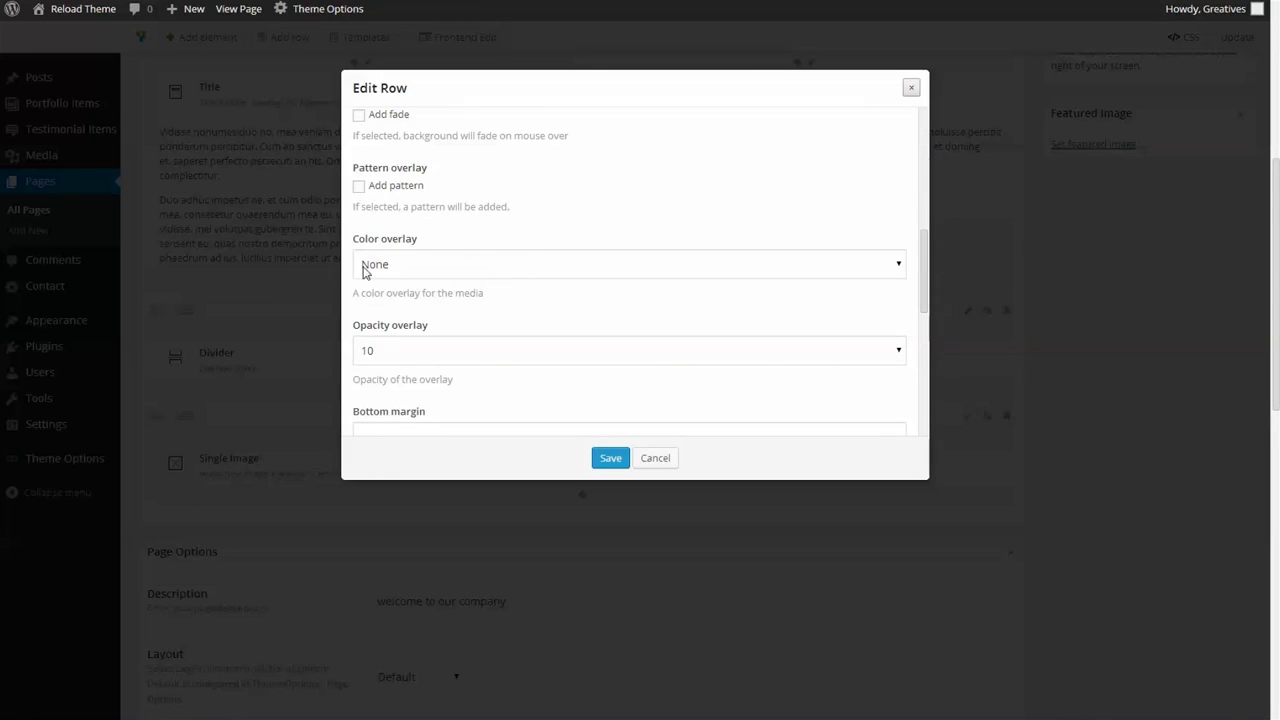
scroll(457, 293, "up", 5)
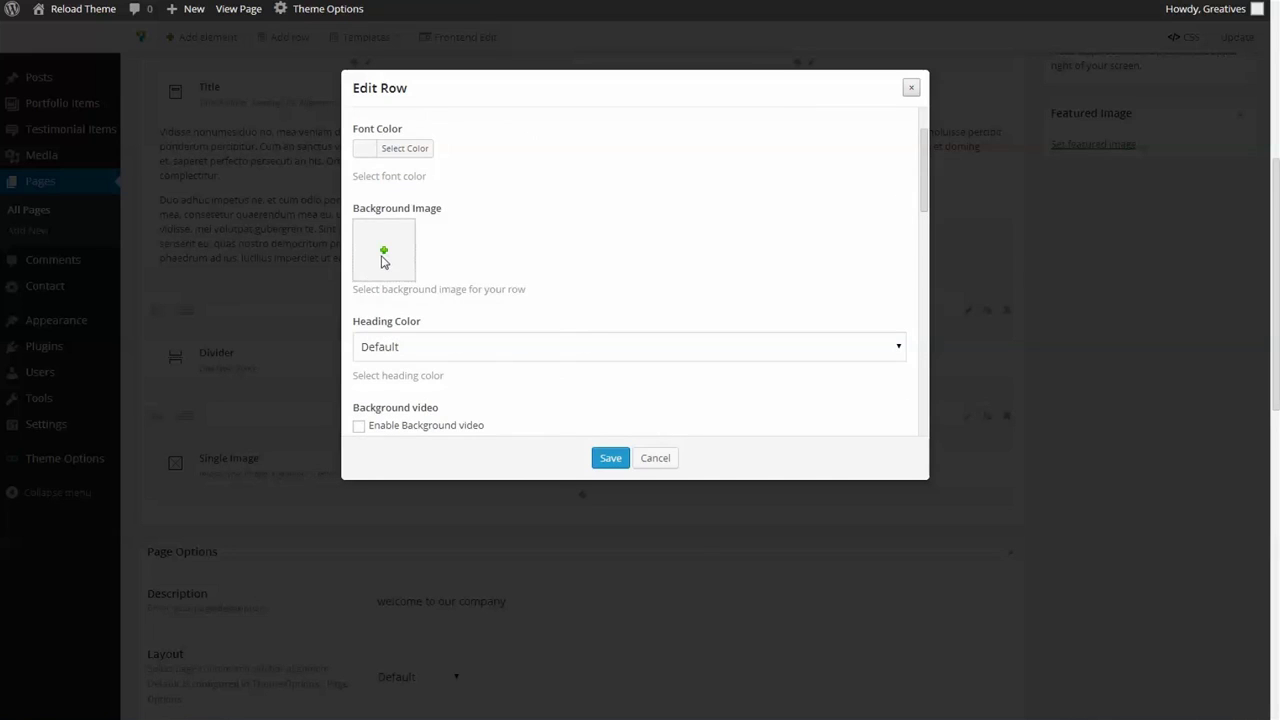
left_click(383, 259)
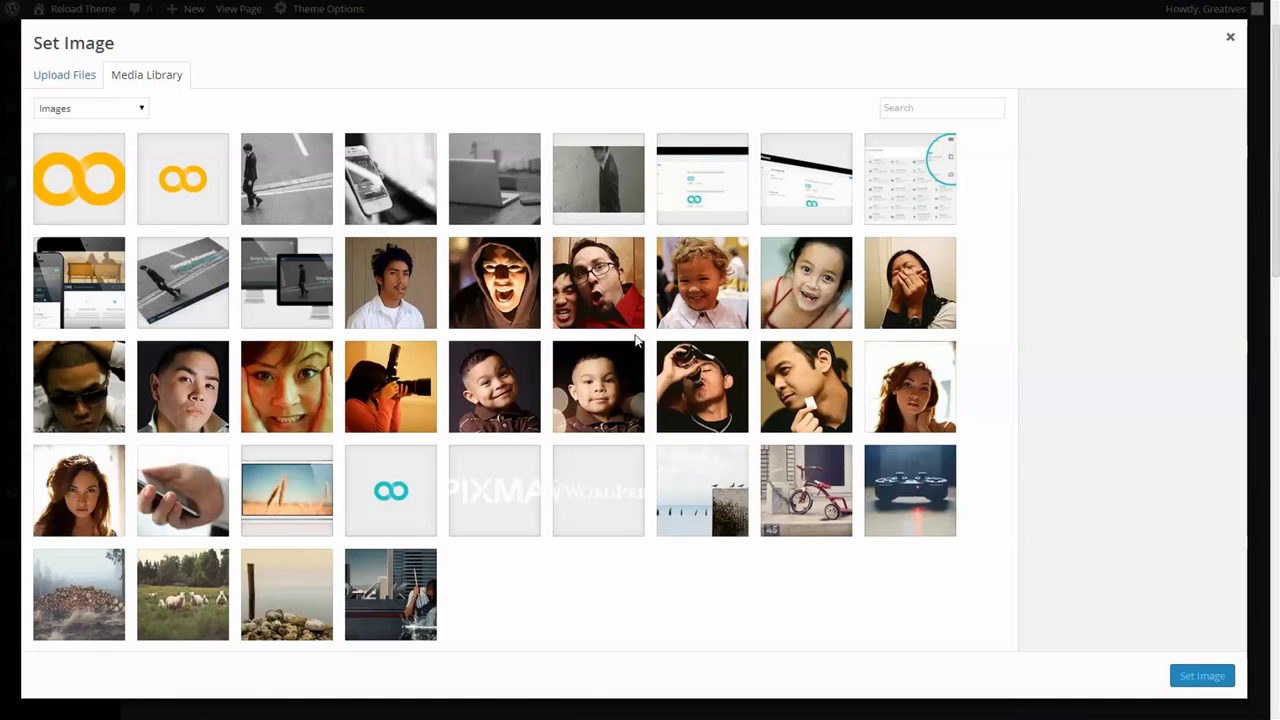
scroll(636, 341, "down", 8)
scroll(636, 341, "down", 4)
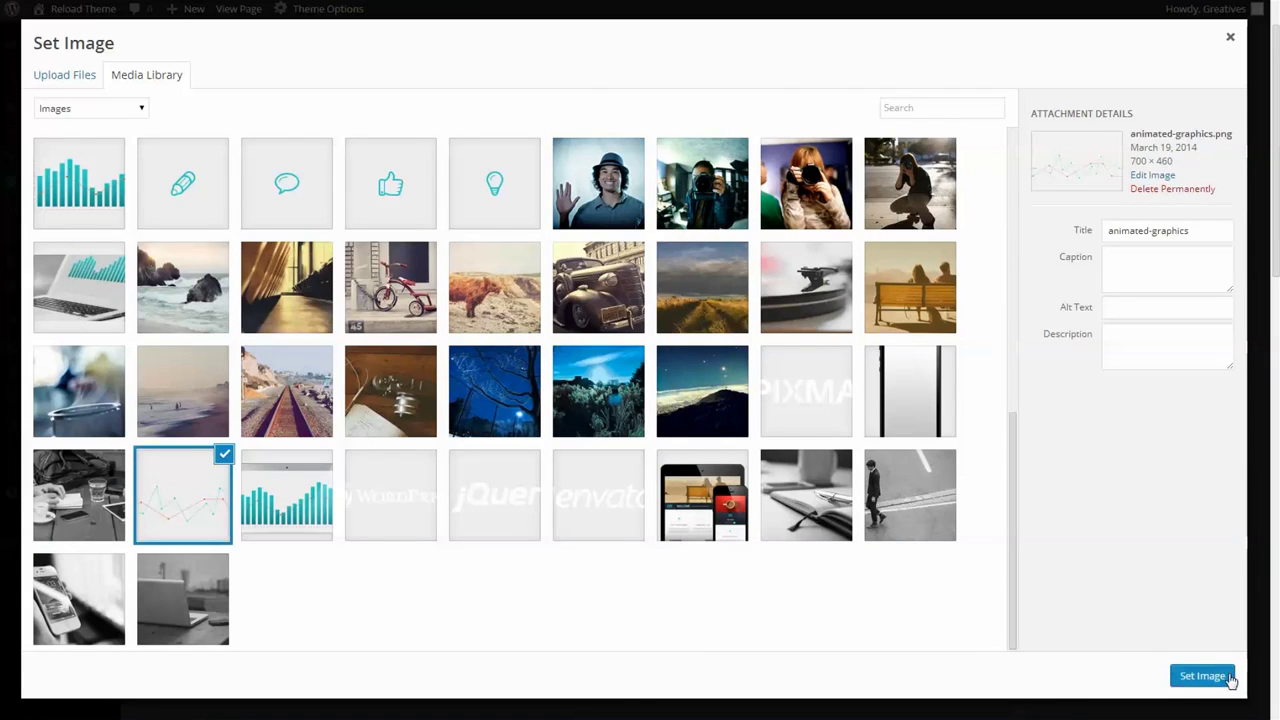
left_click(1202, 676)
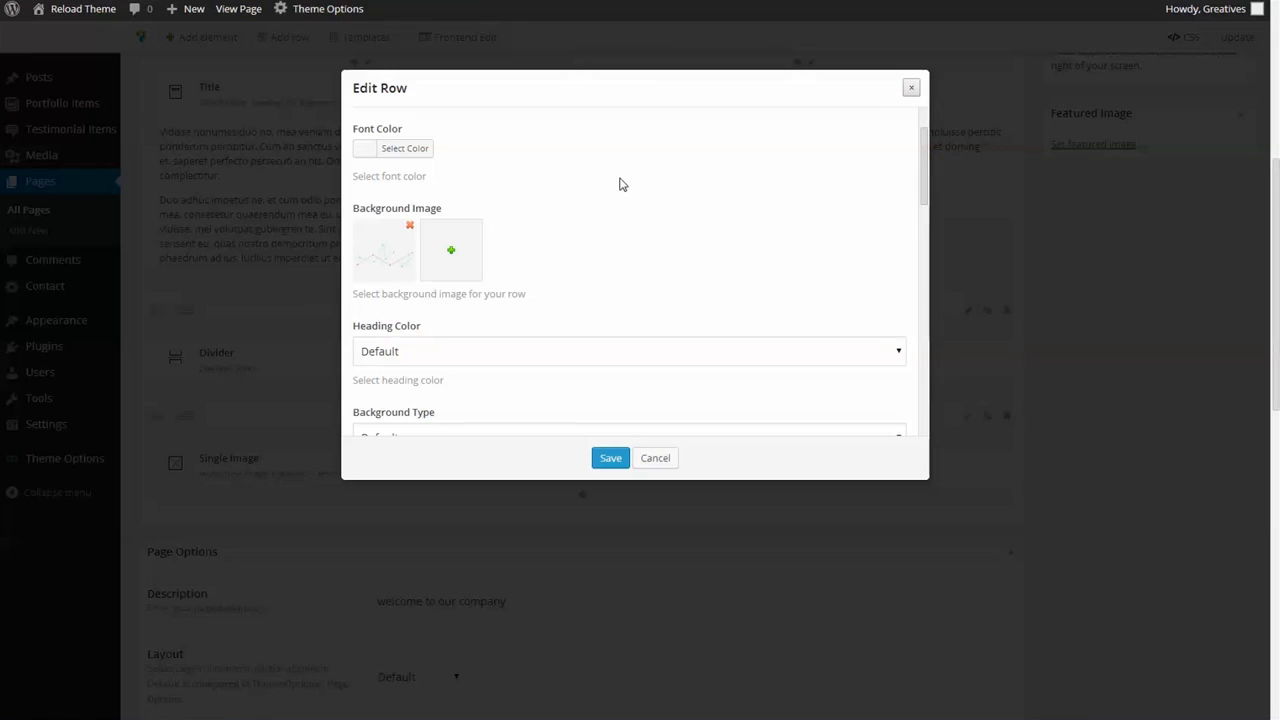
- Change the row's background type so that its background image is animated horizontally
scroll(610, 192, "down", 4)
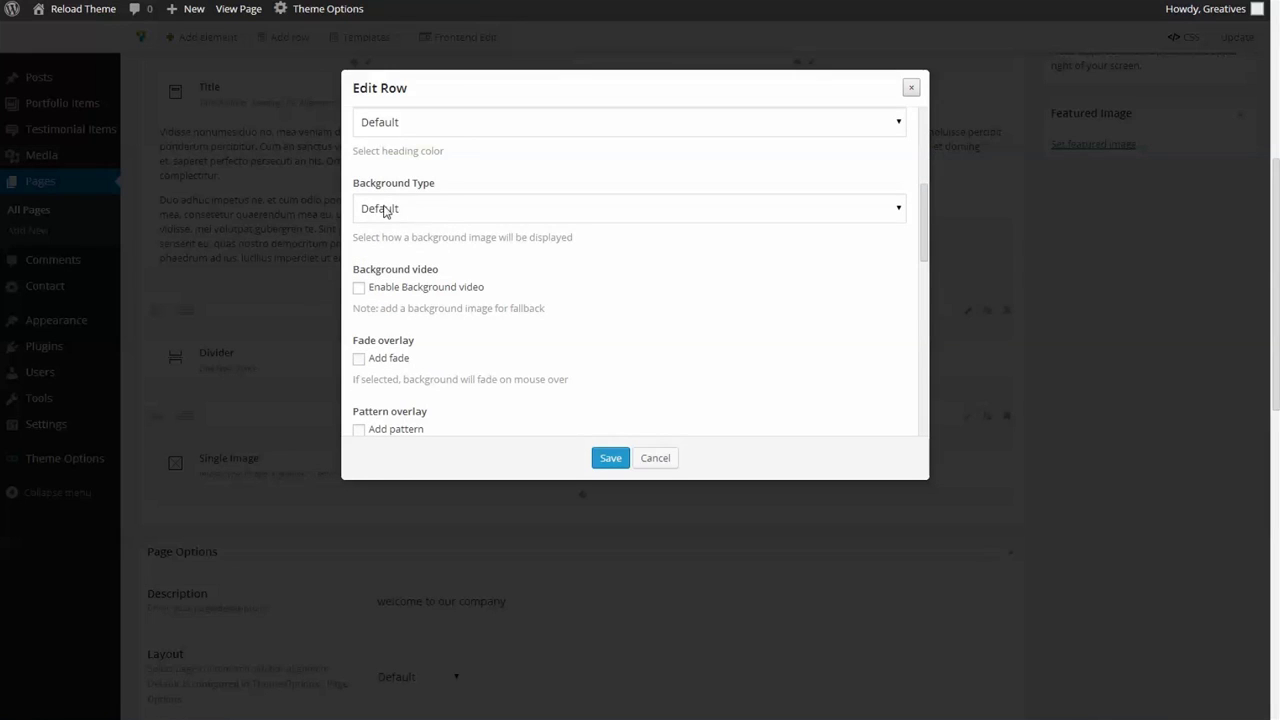
left_click(441, 216)
left_click(410, 260)
- Set the Single Image row's top padding to 20 and save the row settings
scroll(668, 340, "down", 4)
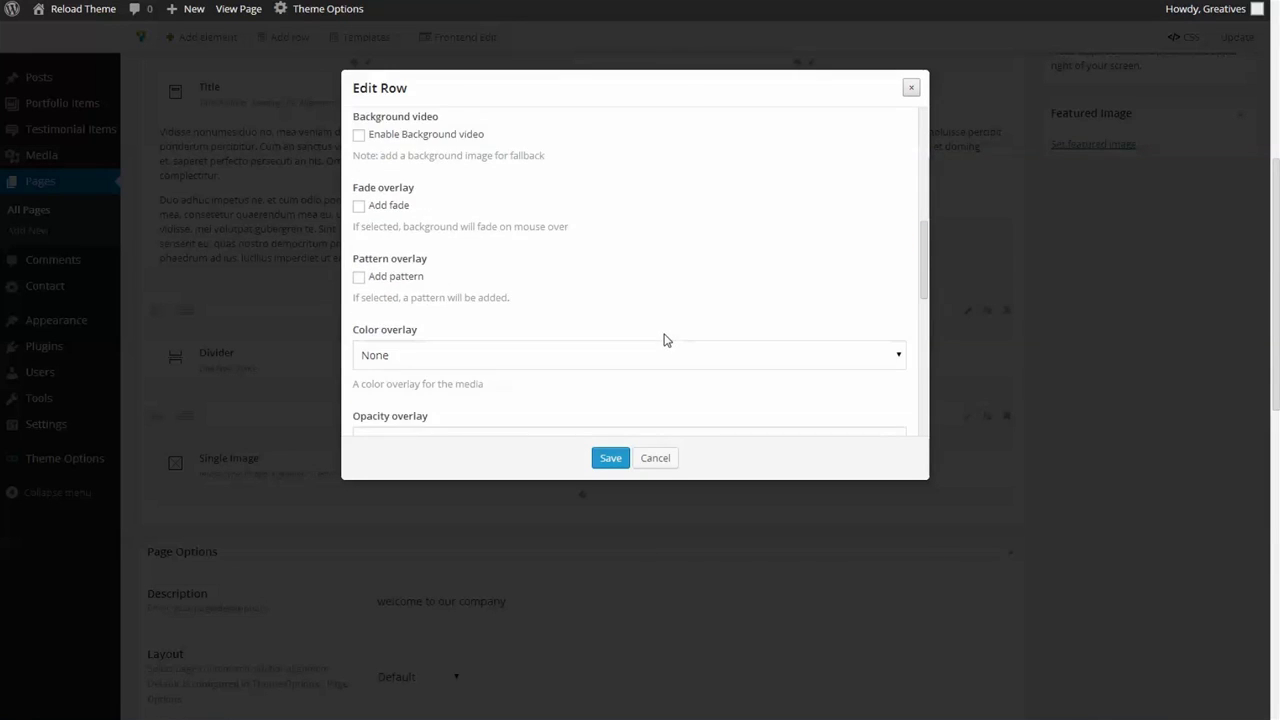
scroll(665, 336, "down", 1)
scroll(664, 336, "down", 2)
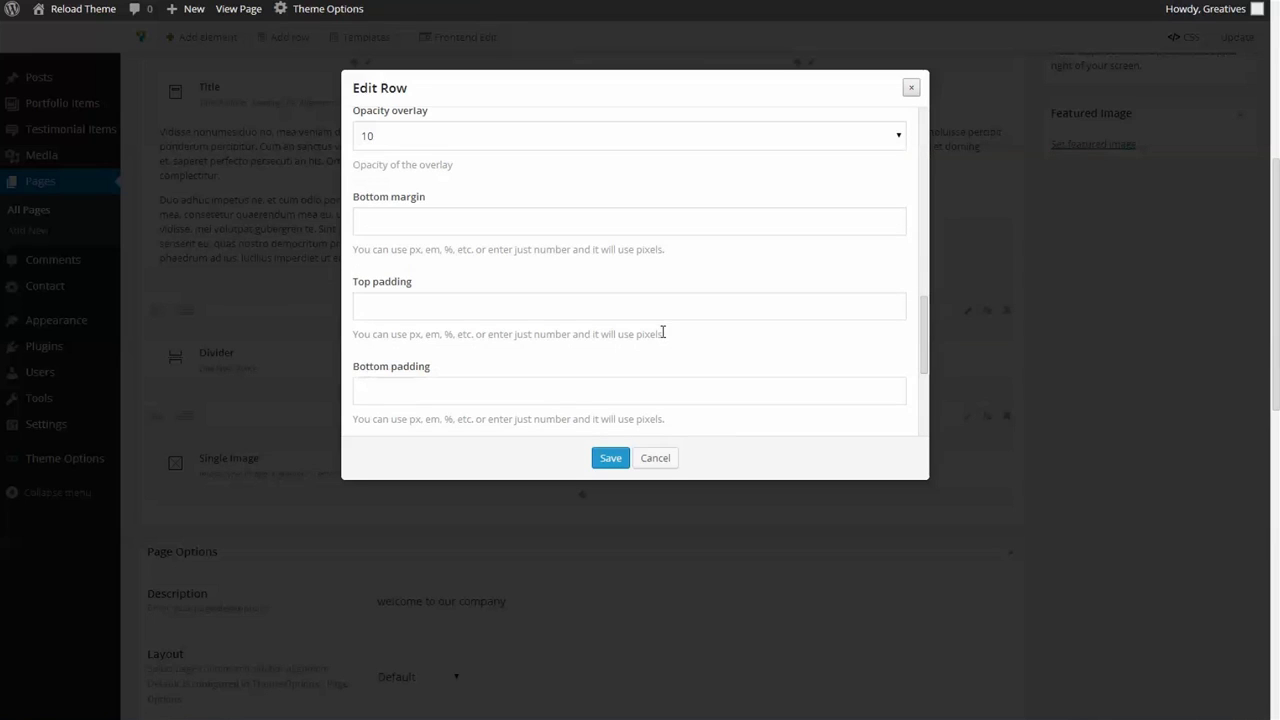
scroll(430, 300, "down", 1)
left_click(395, 235)
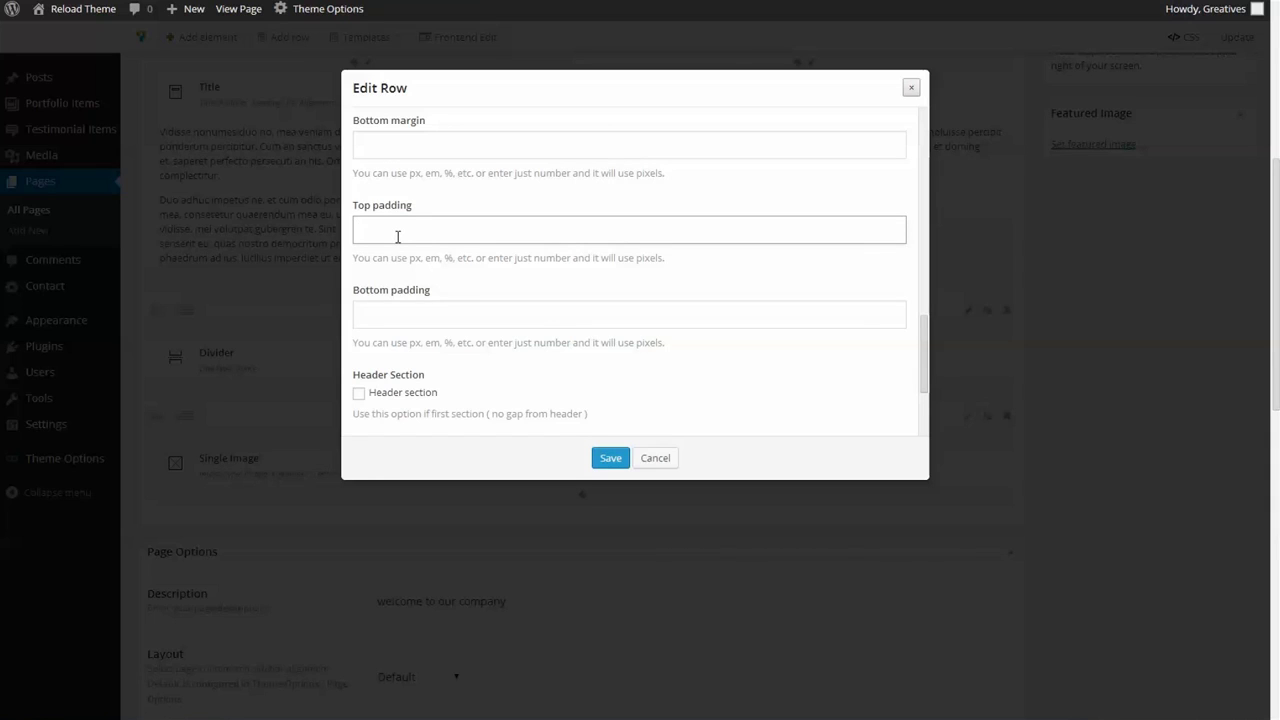
scroll(577, 305, "down", 1)
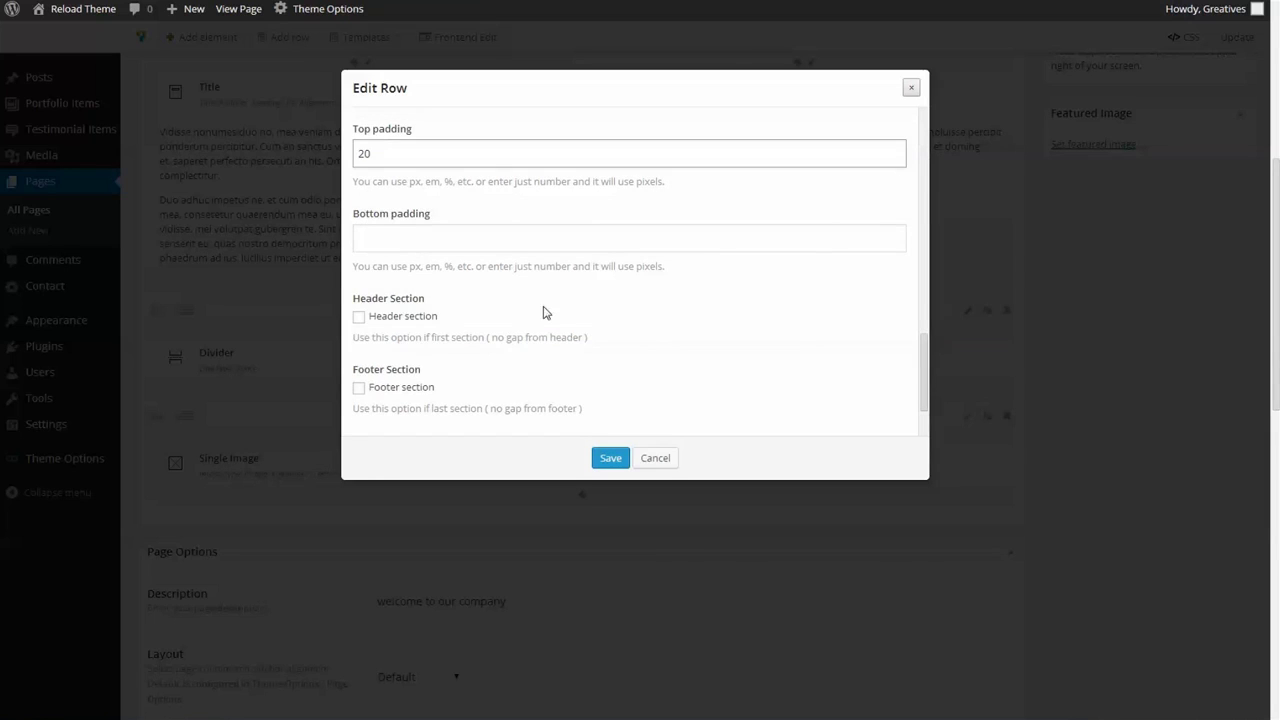
scroll(500, 360, "down", 1)
left_click(609, 458)
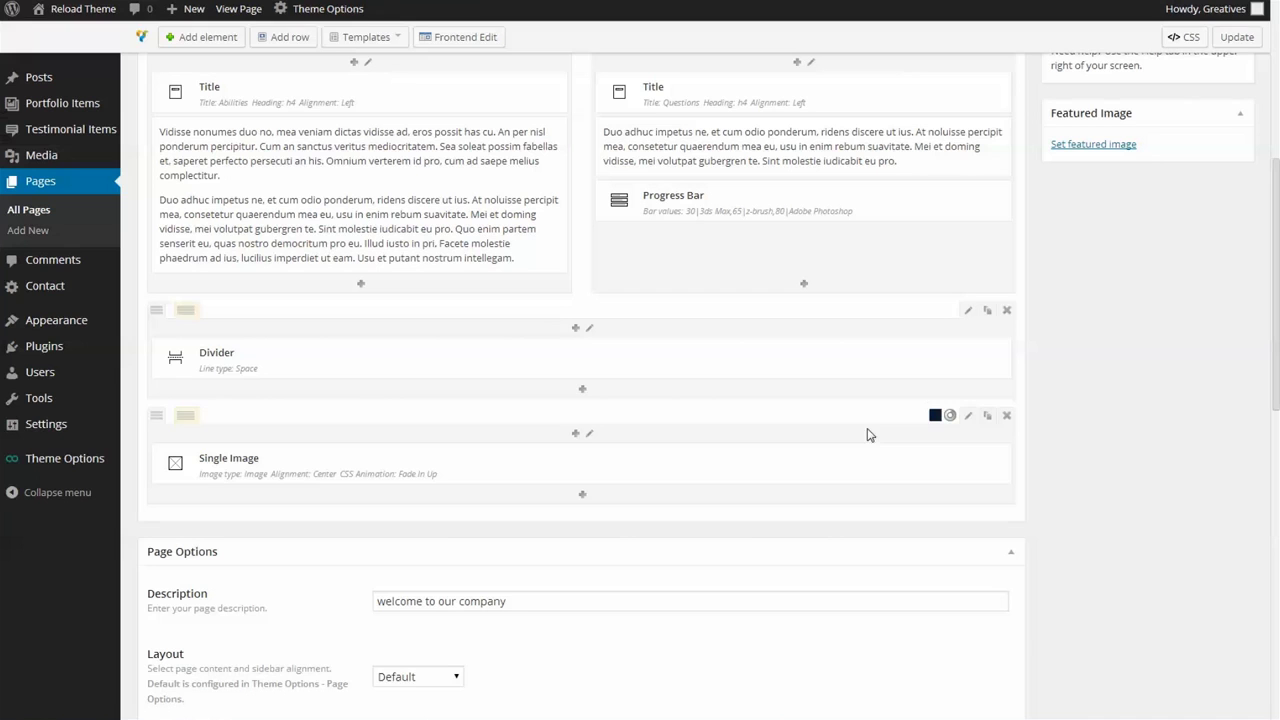
- Update the page and reload the published About Us page to check the background behind the chart image
left_click(1237, 37)
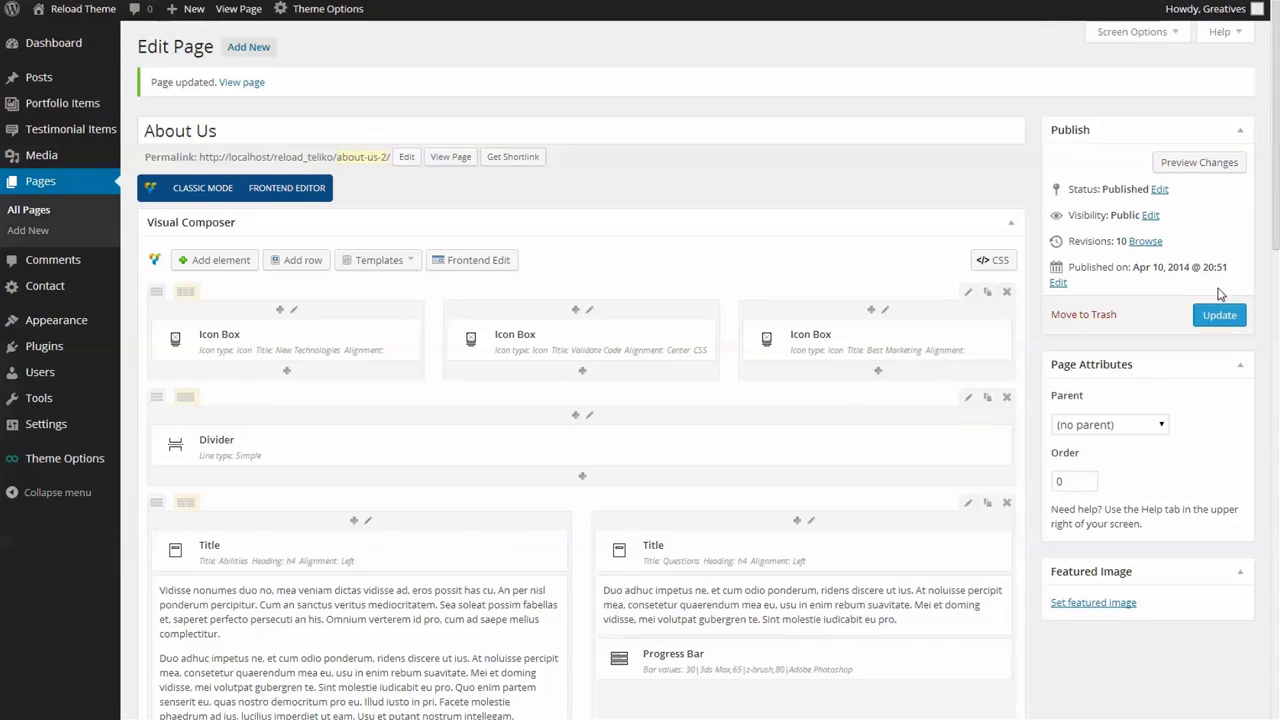
left_click(1222, 316)
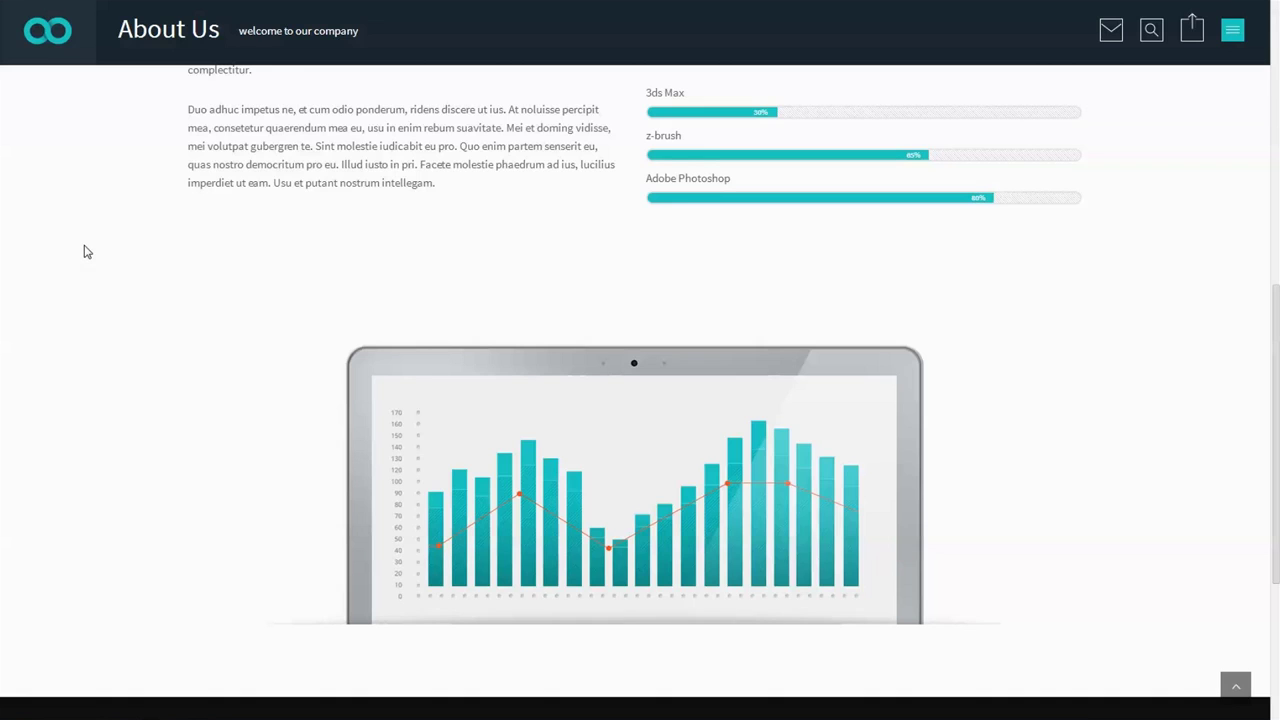
key("F5")
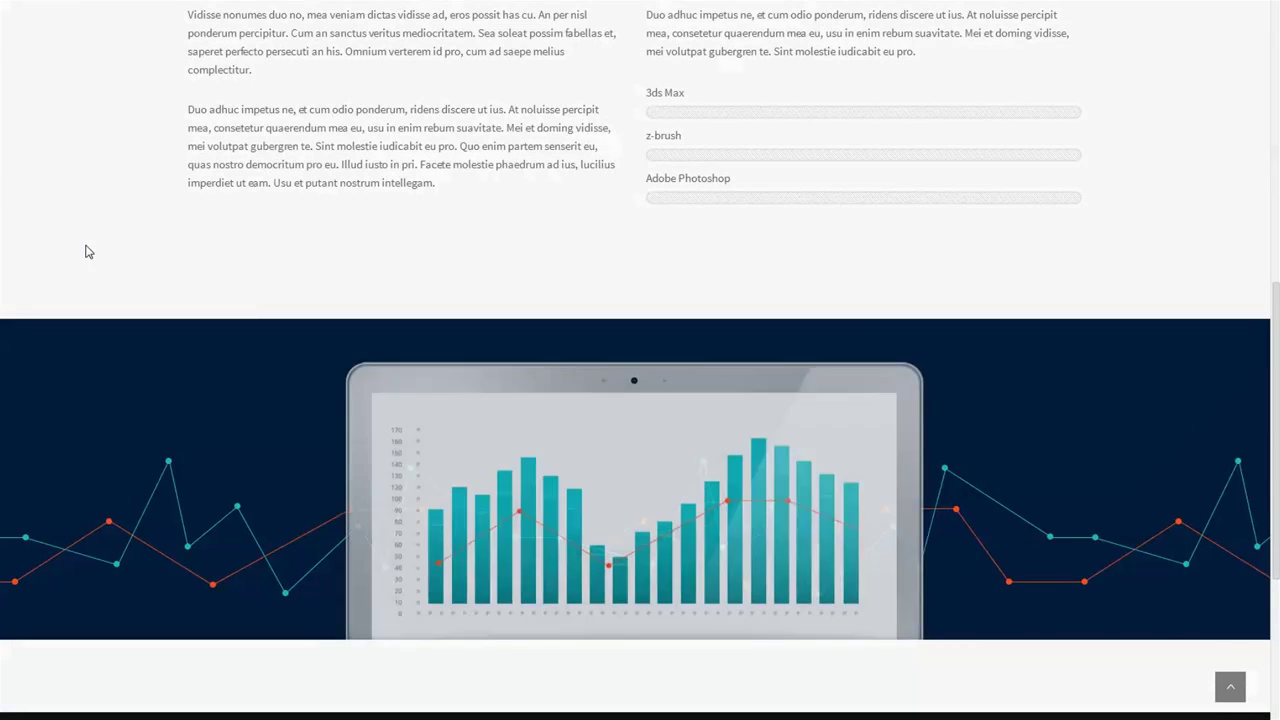
scroll(86, 253, "down", 1)
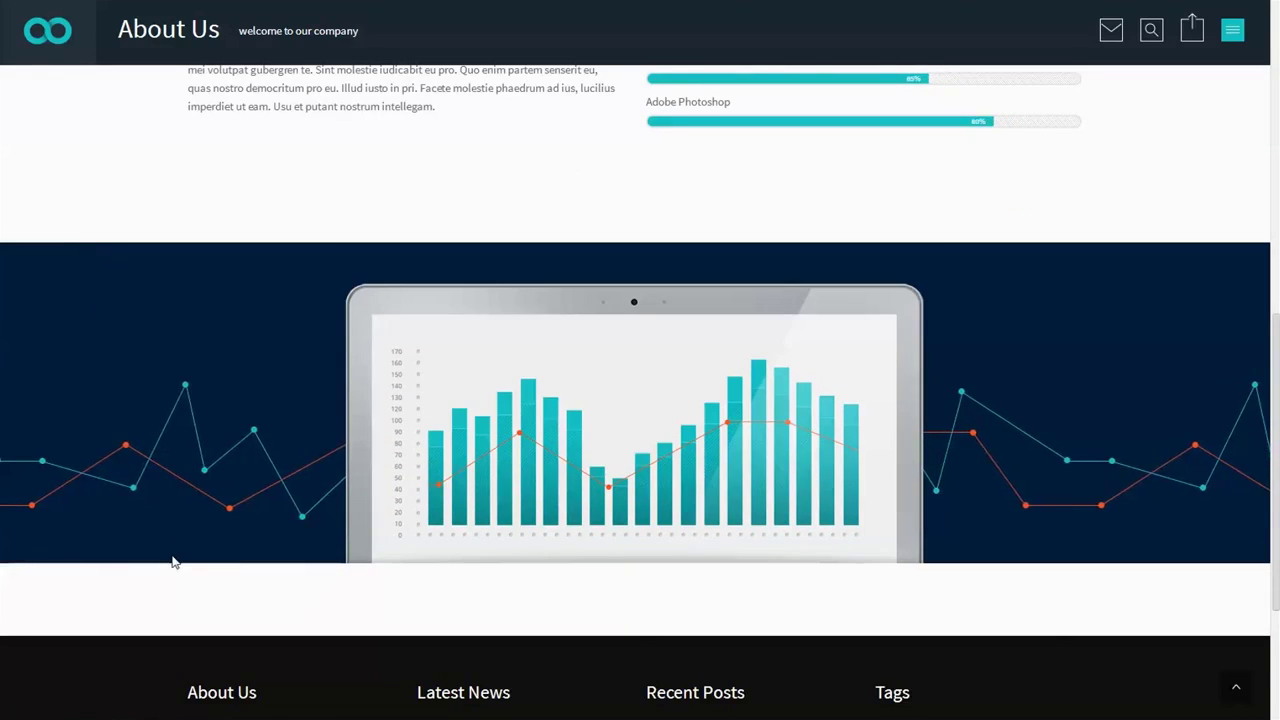
scroll(171, 558, "up", 2)
scroll(169, 423, "down", 2)
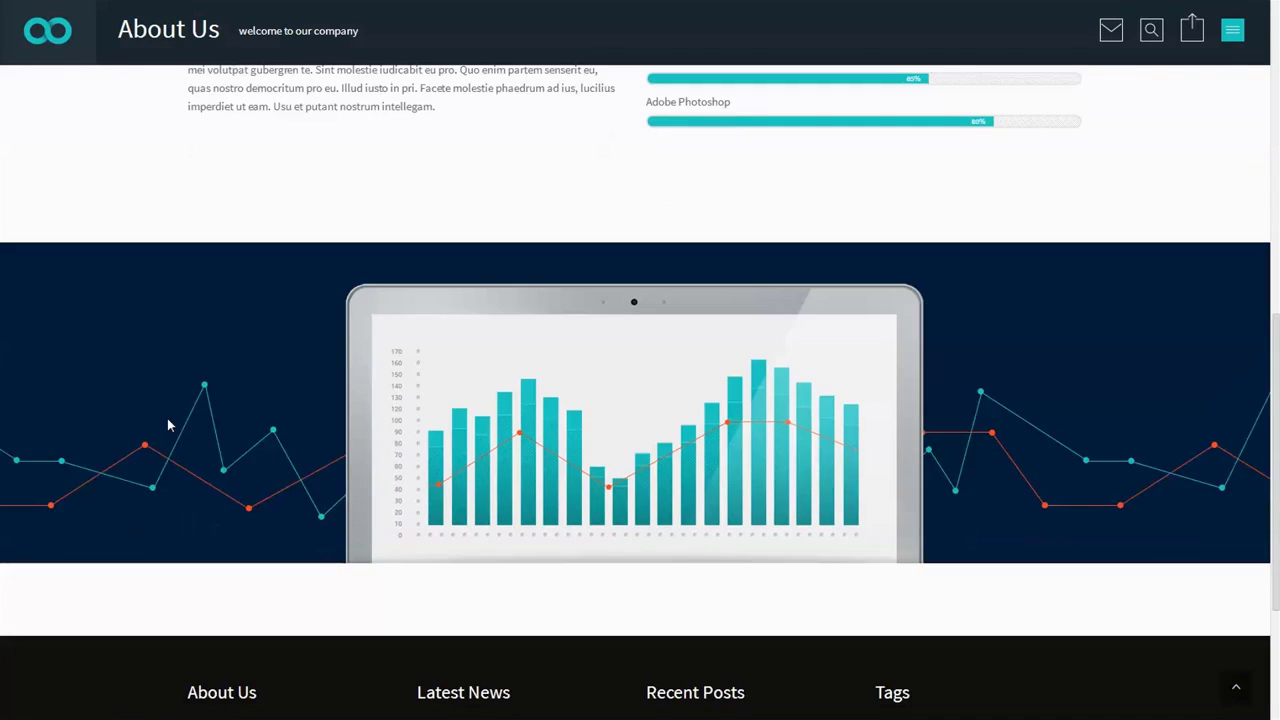
scroll(221, 521, "down", 1)
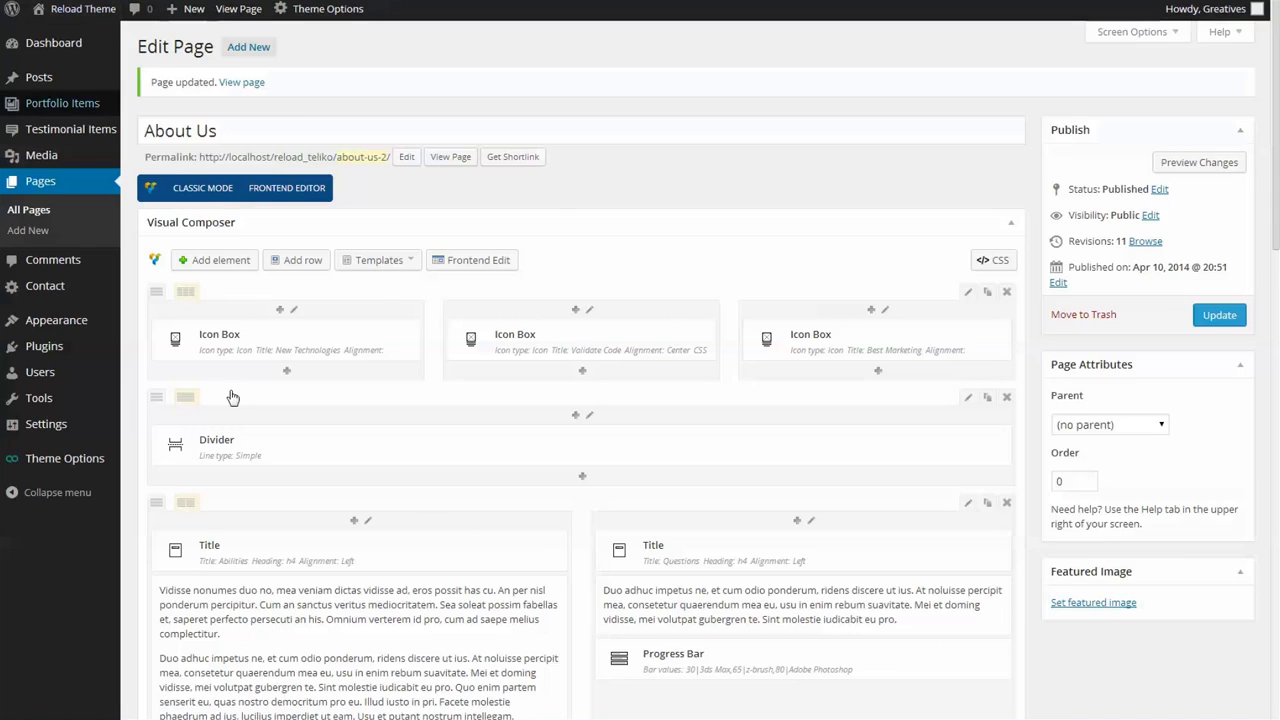
- Add a Carousel element to the About Us page
scroll(460, 533, "down", 2)
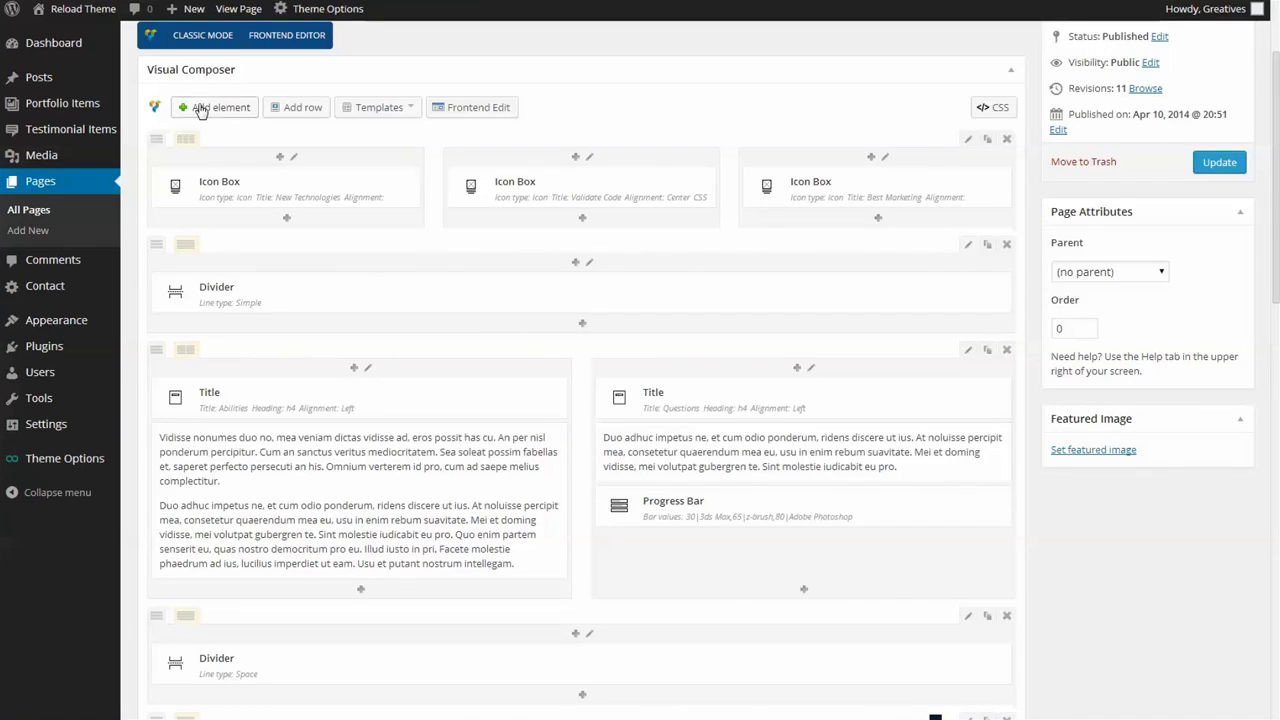
left_click(208, 108)
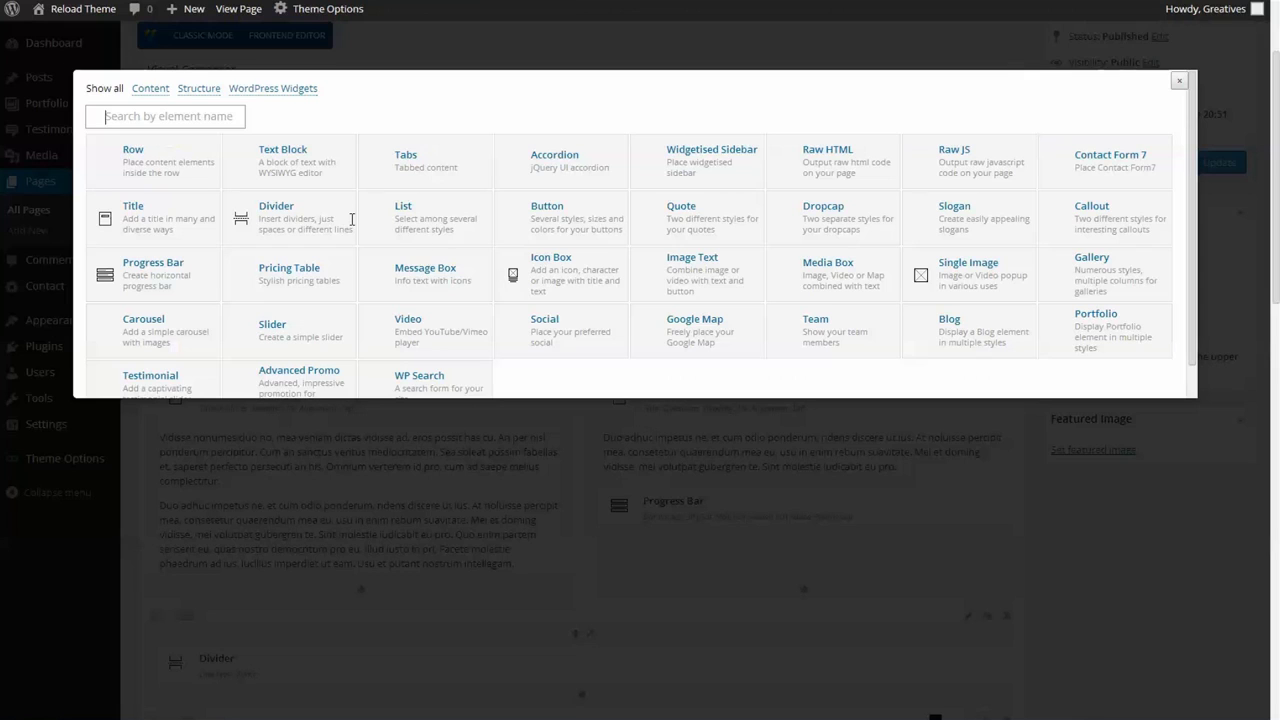
left_click(124, 333)
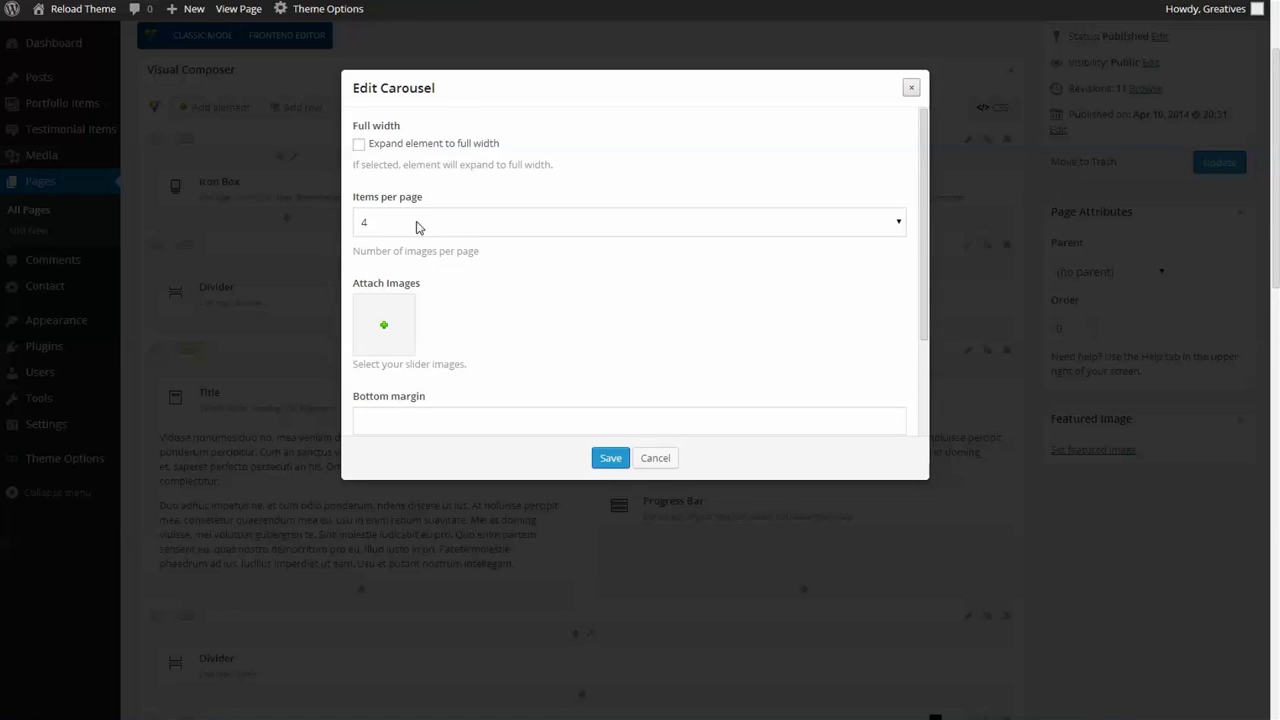
- Attach six white logo images, including WordPress, jQuery and Envato, from the media library to the carousel and save the element
scroll(463, 309, "down", 1)
left_click(390, 252)
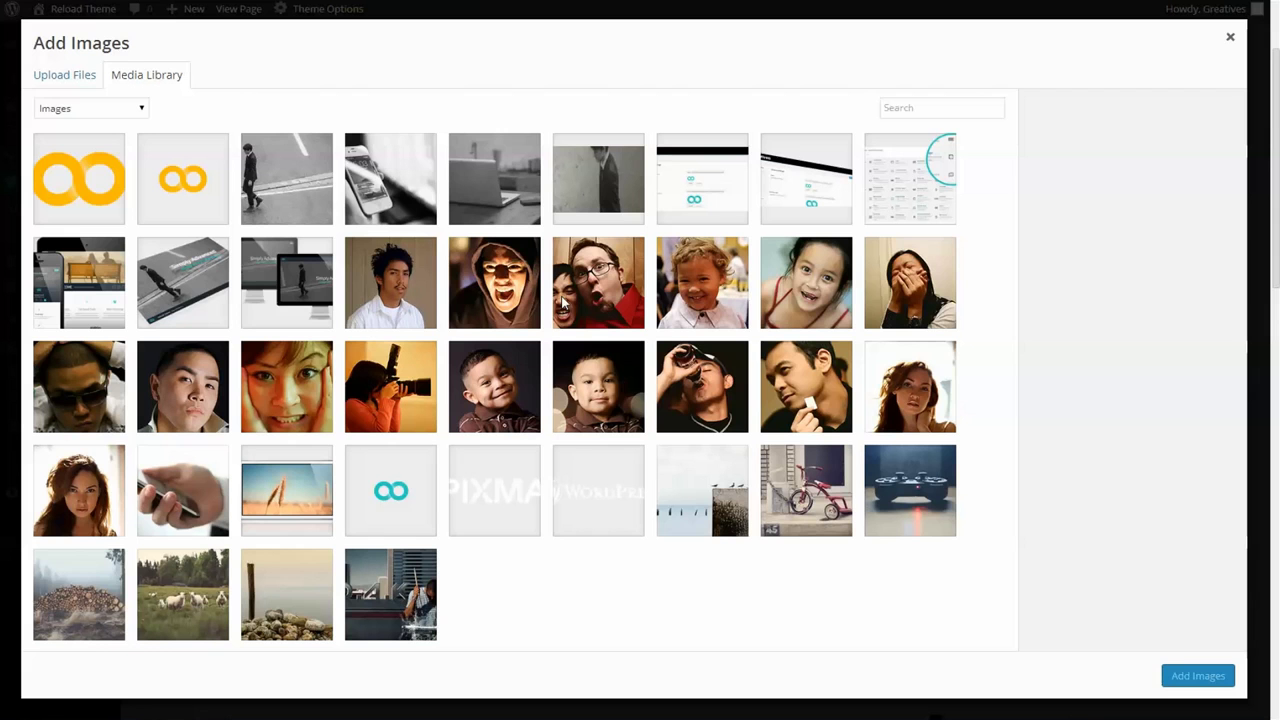
left_click(488, 496)
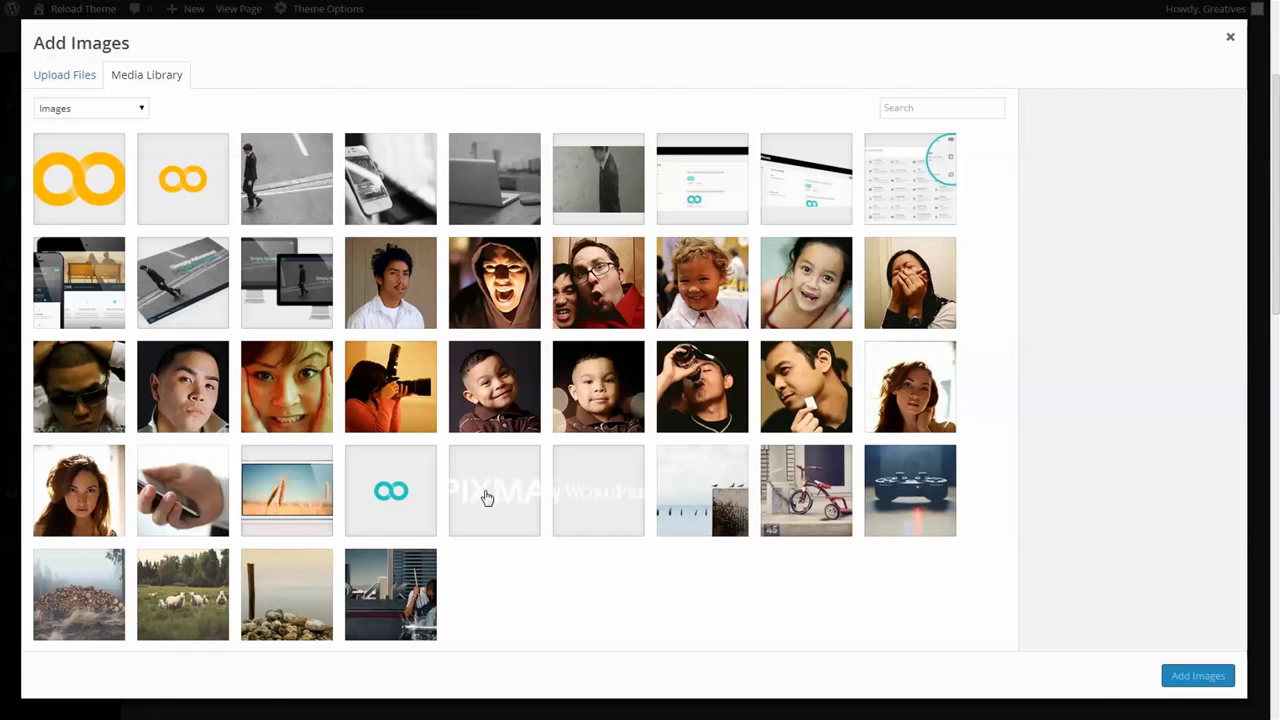
left_click(603, 494)
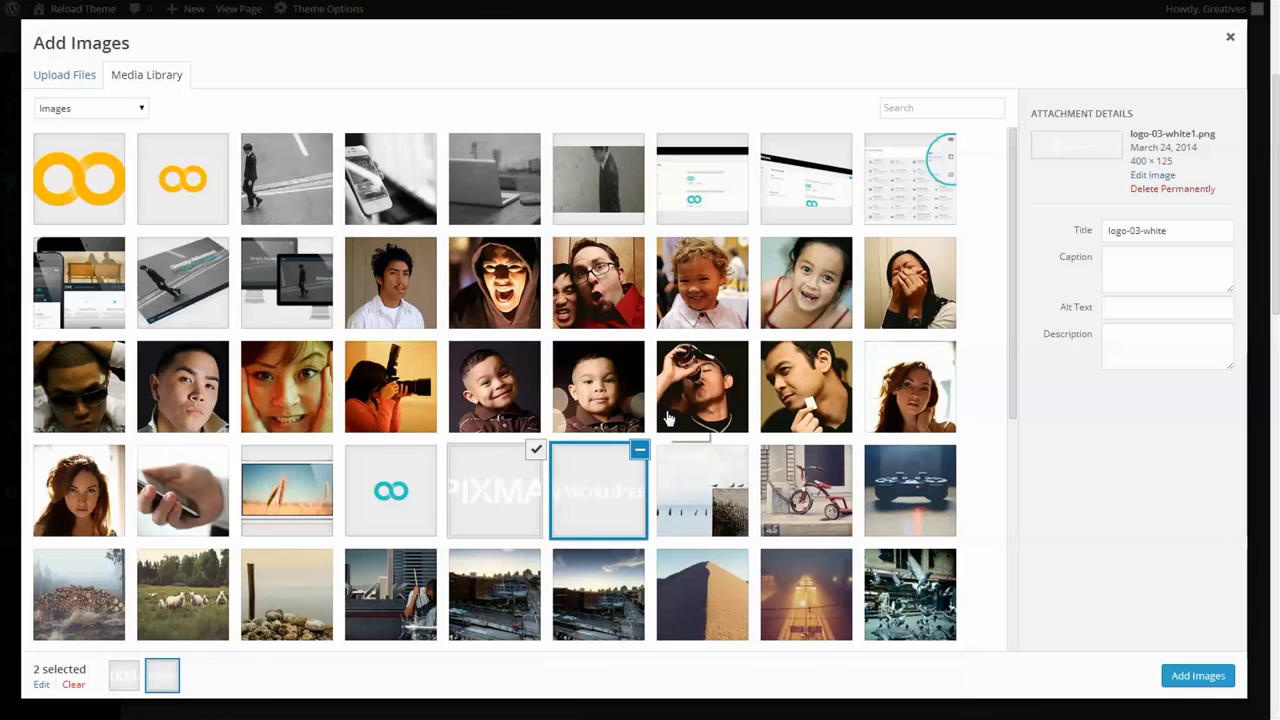
scroll(668, 418, "down", 4)
scroll(663, 428, "down", 3)
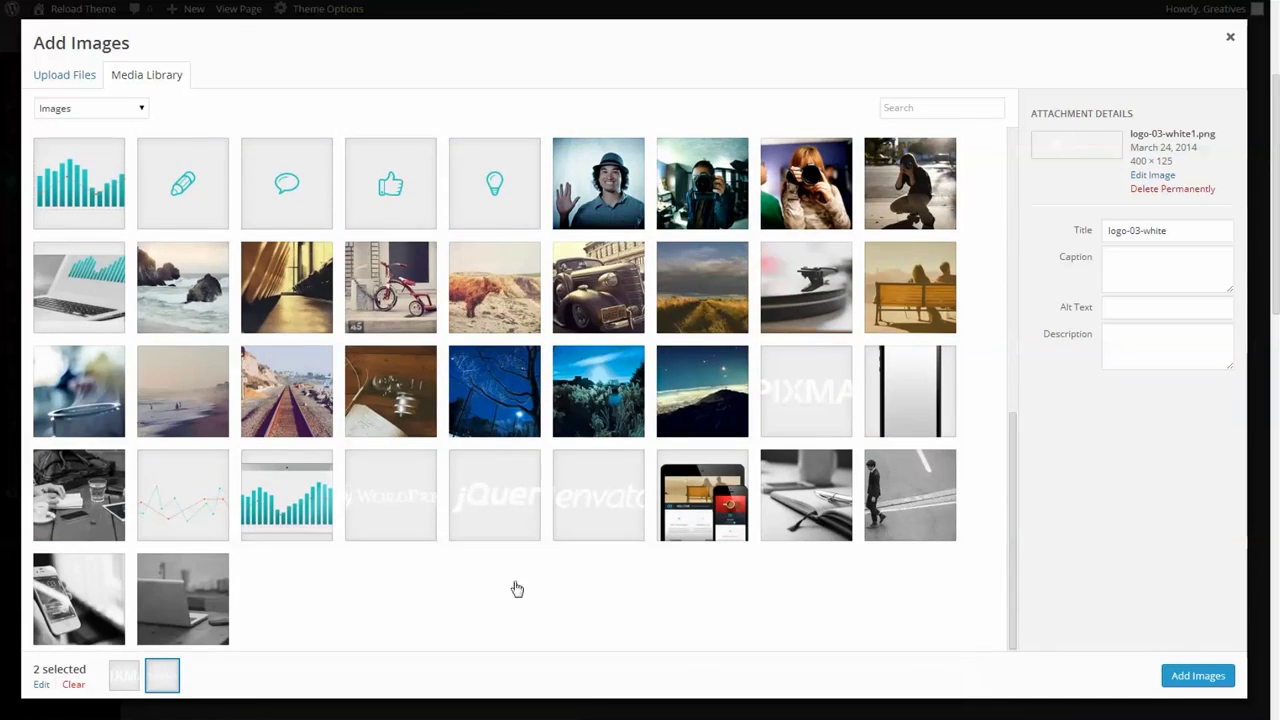
left_click(400, 497)
left_click(491, 500)
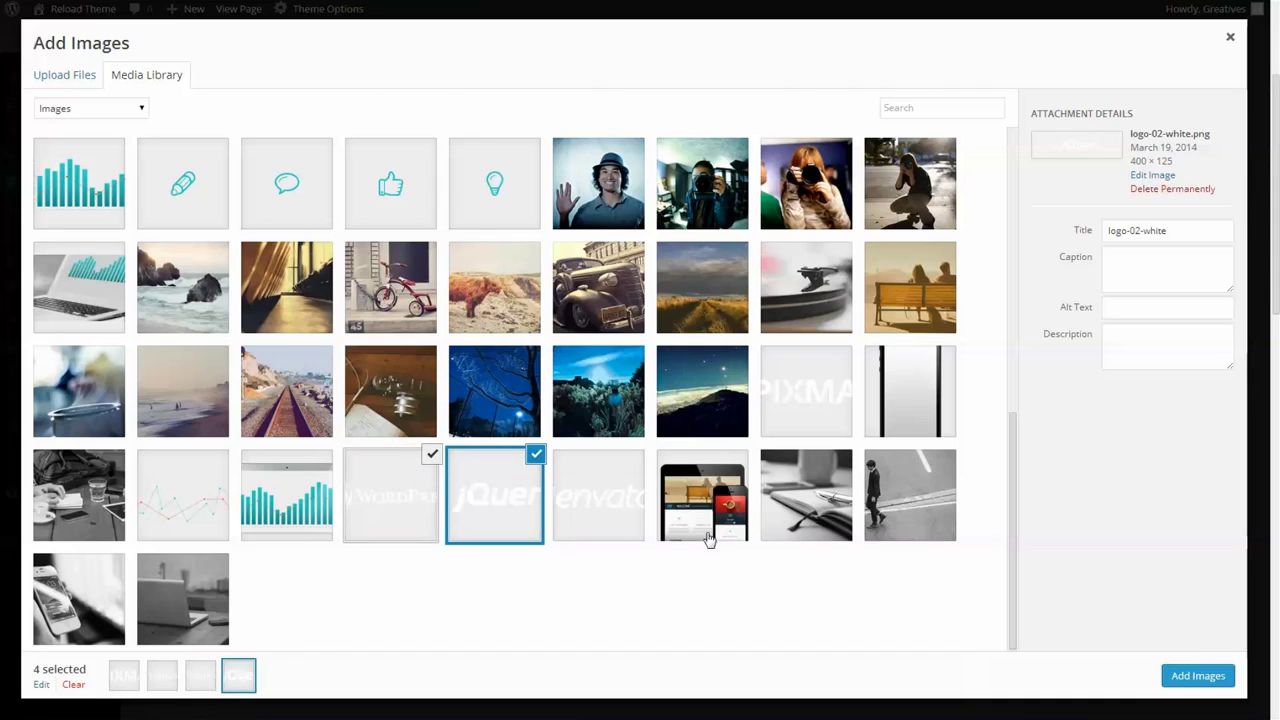
left_click(600, 500)
left_click(809, 399)
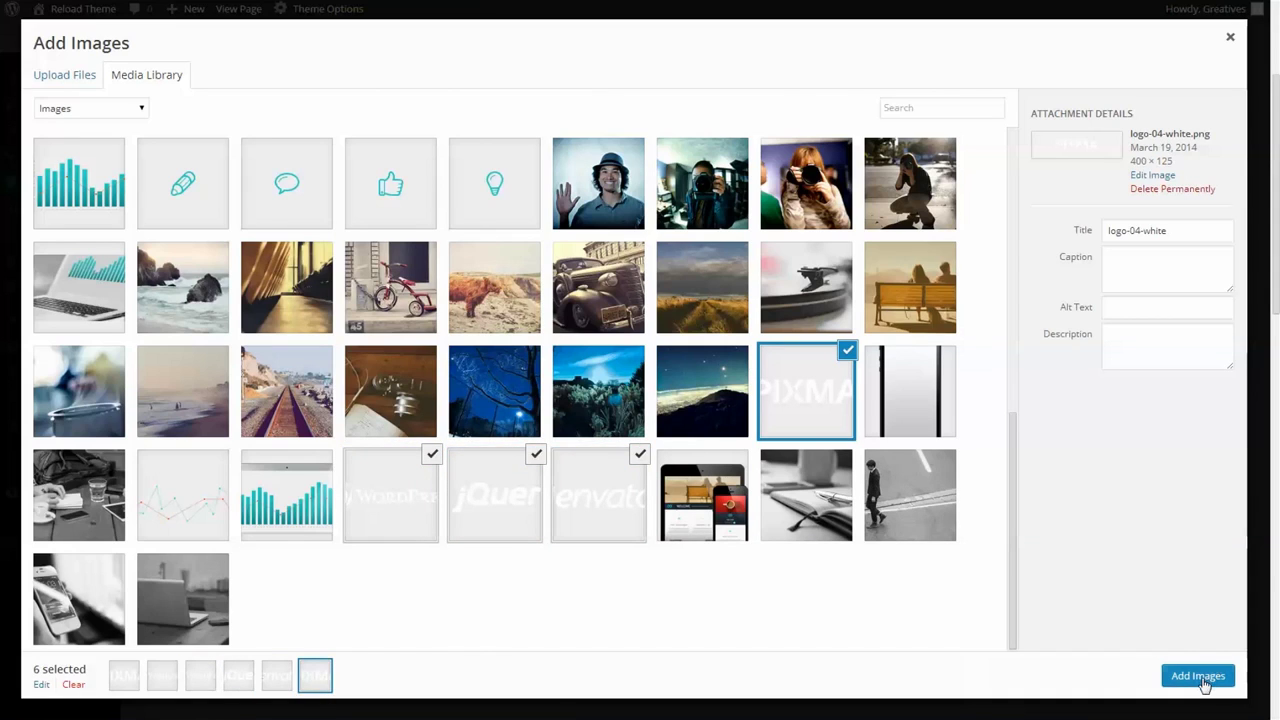
left_click(1198, 676)
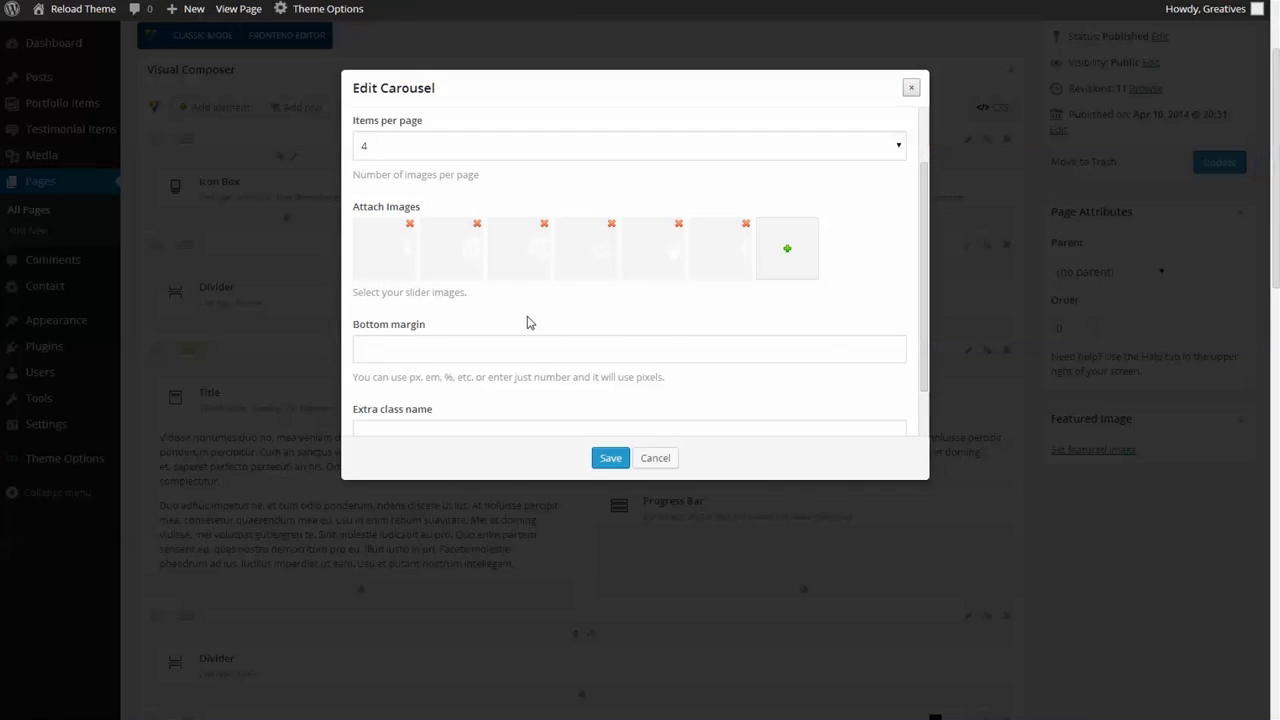
scroll(562, 371, "down", 1)
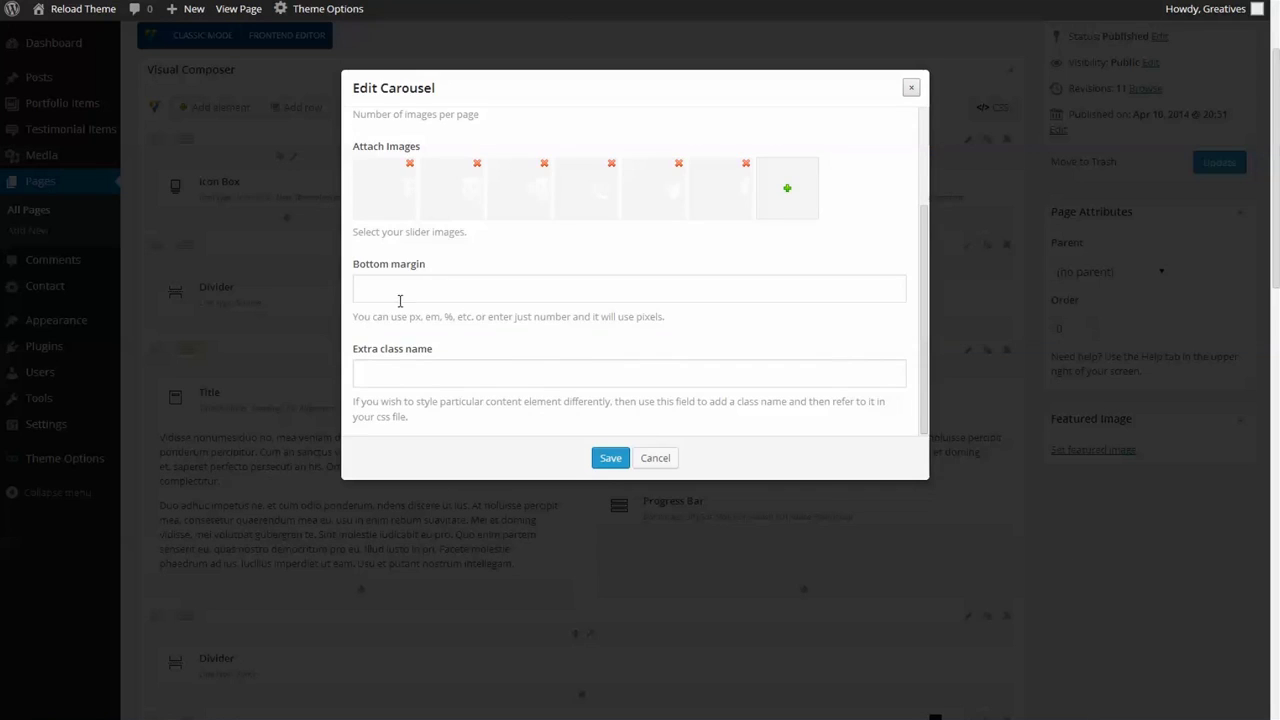
left_click(610, 459)
- Set the custom background color of the Carousel row to grey #a0a0a0 and save the row settings
scroll(1105, 483, "down", 3)
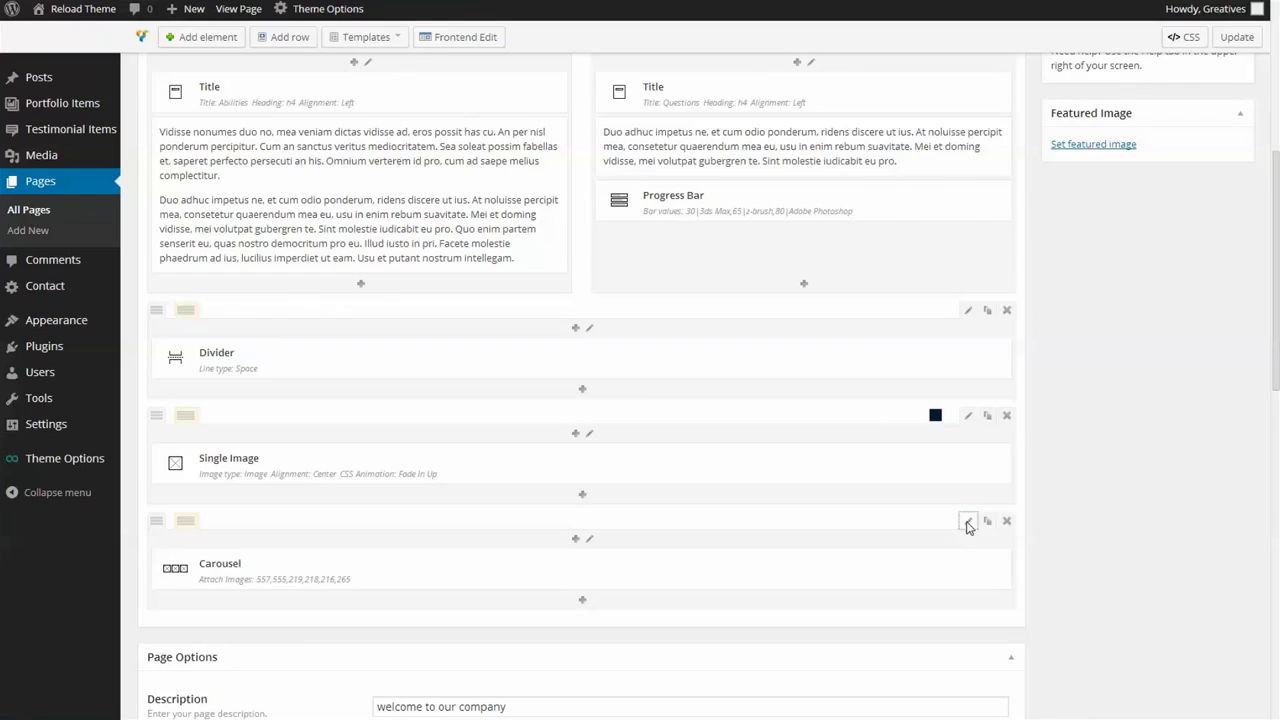
left_click(968, 522)
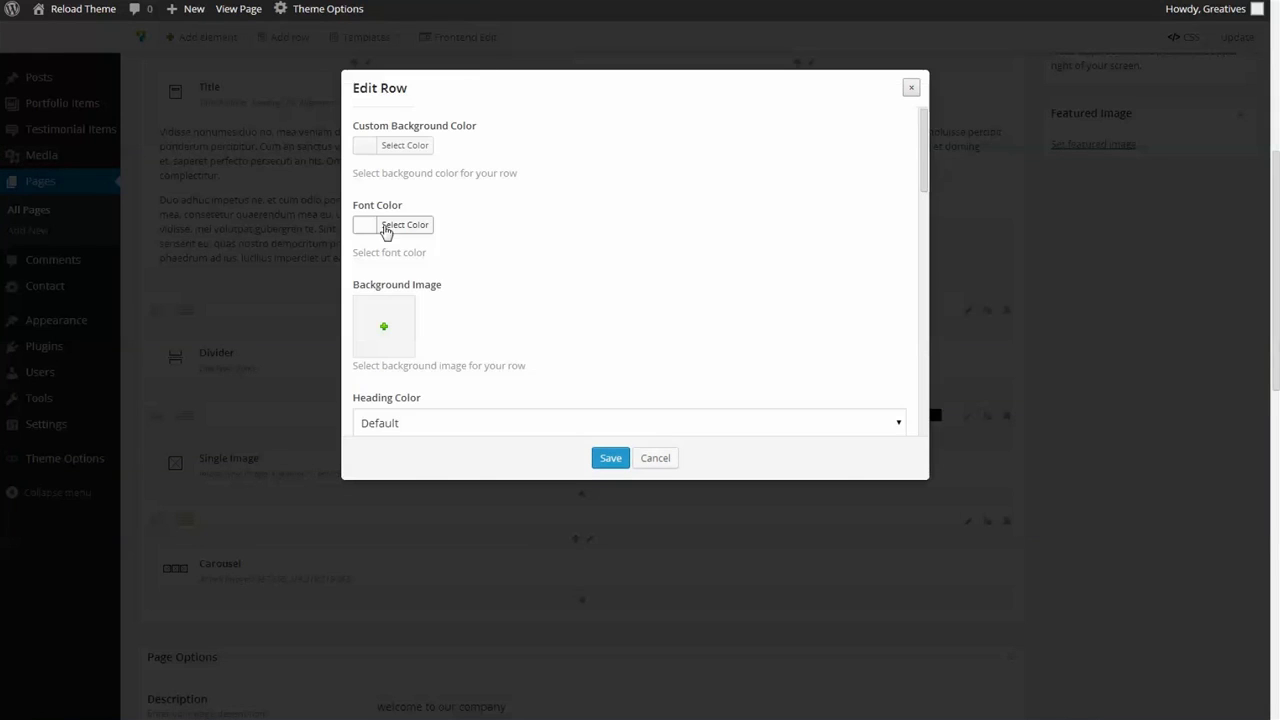
left_click(364, 152)
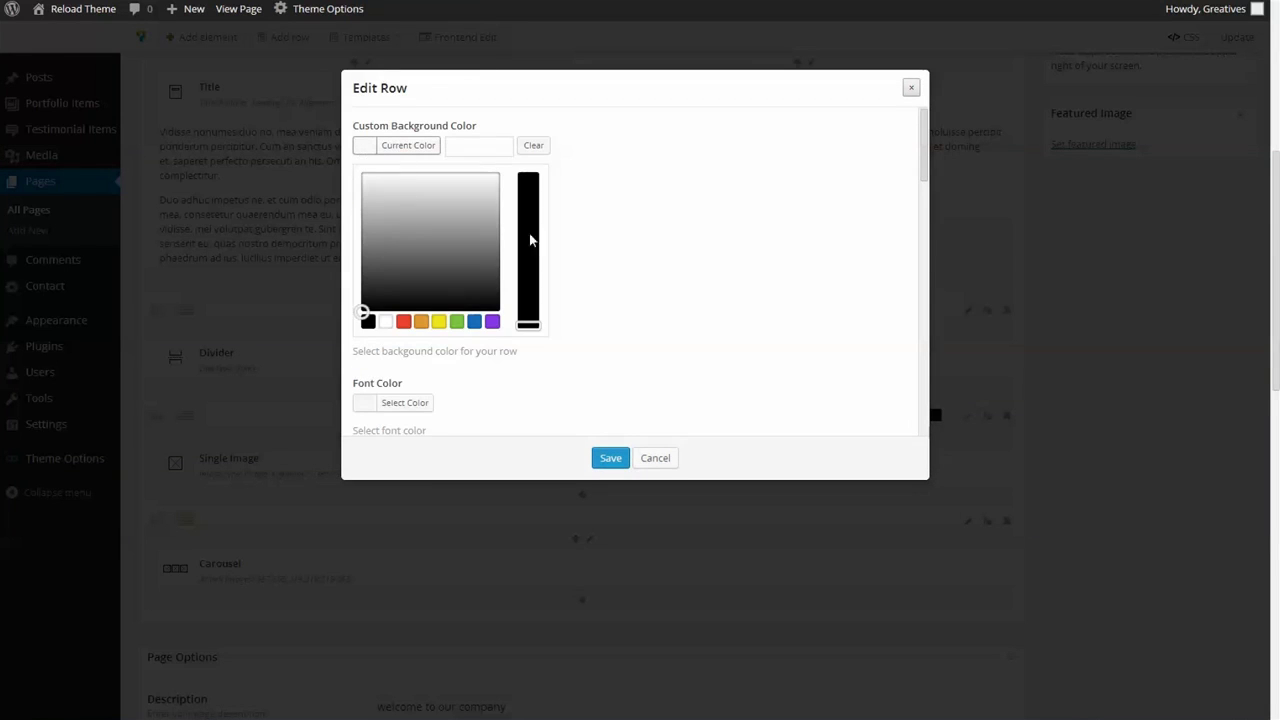
mouse_move(367, 307)
left_mouse_down()
mouse_move(354, 197)
mouse_move(361, 224)
left_mouse_up()
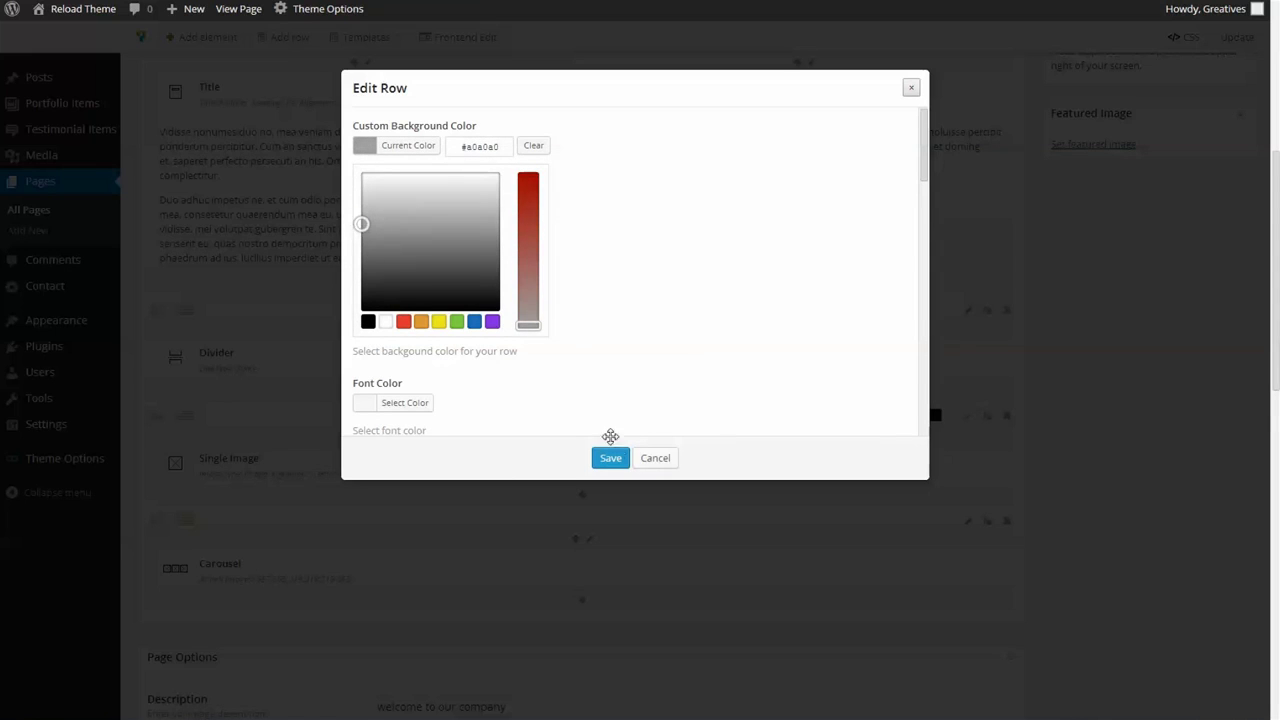
left_click(611, 458)
scroll(1236, 226, "up", 5)
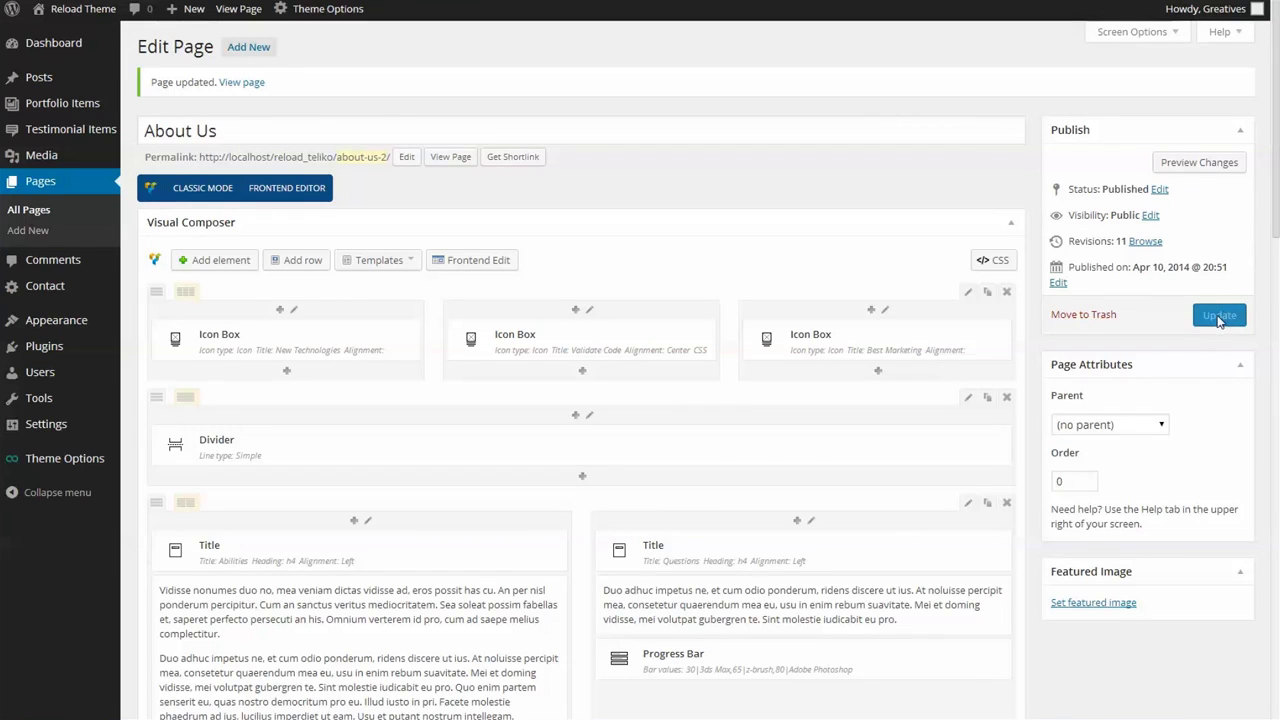
- Update the About Us page and reload the published page to check the logo carousel
left_click(1222, 316)
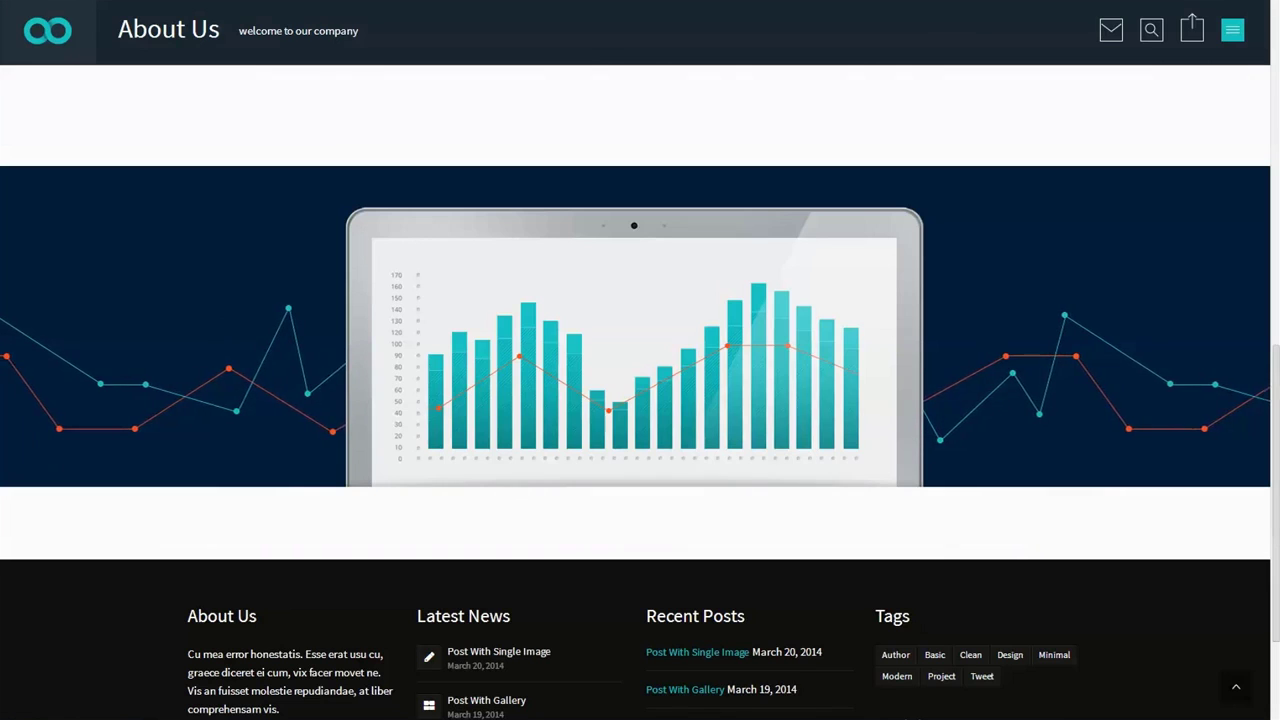
key("F5")
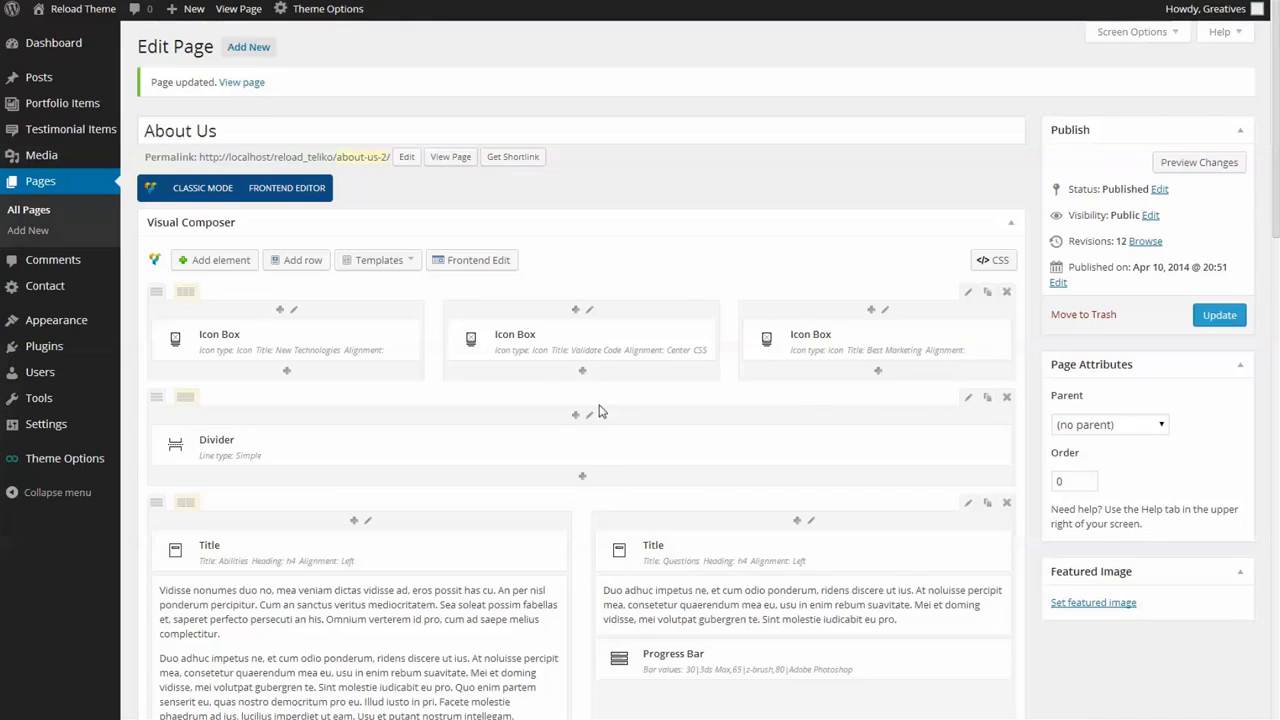
- Set the bottom margin of the Single Image row to close the gap above the Carousel row, and save the row settings
scroll(600, 411, "down", 5)
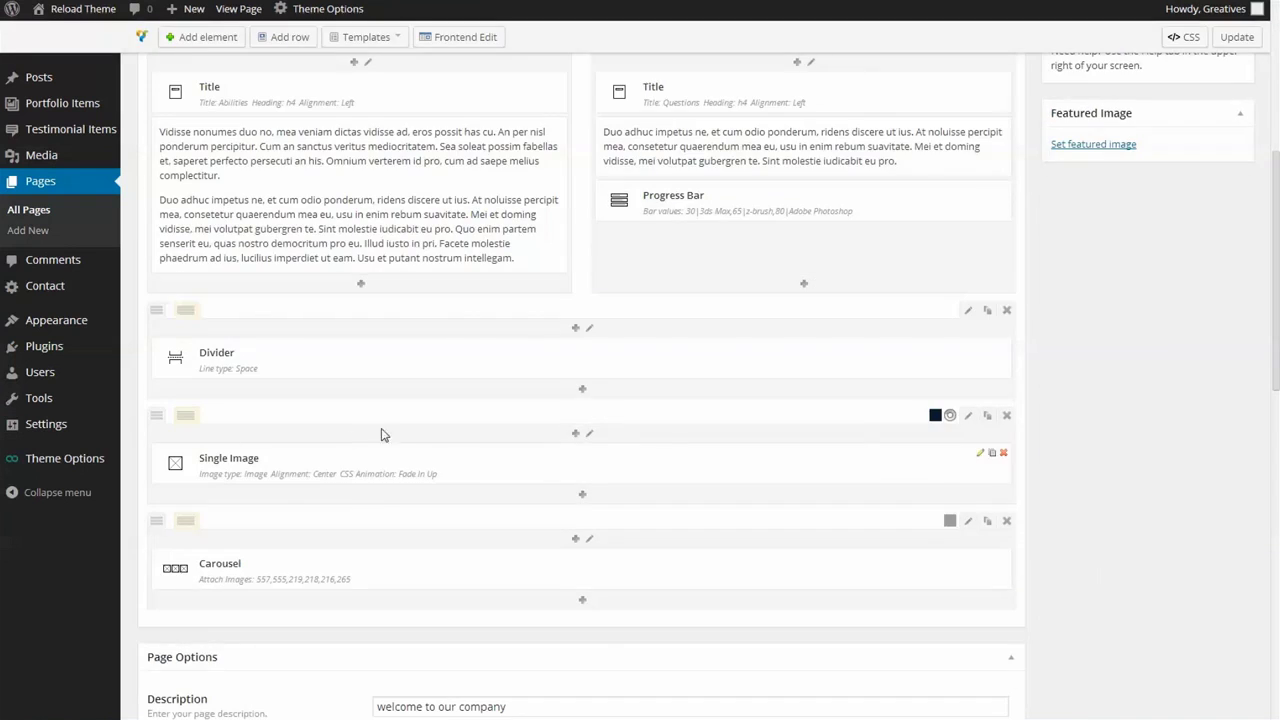
left_click(968, 418)
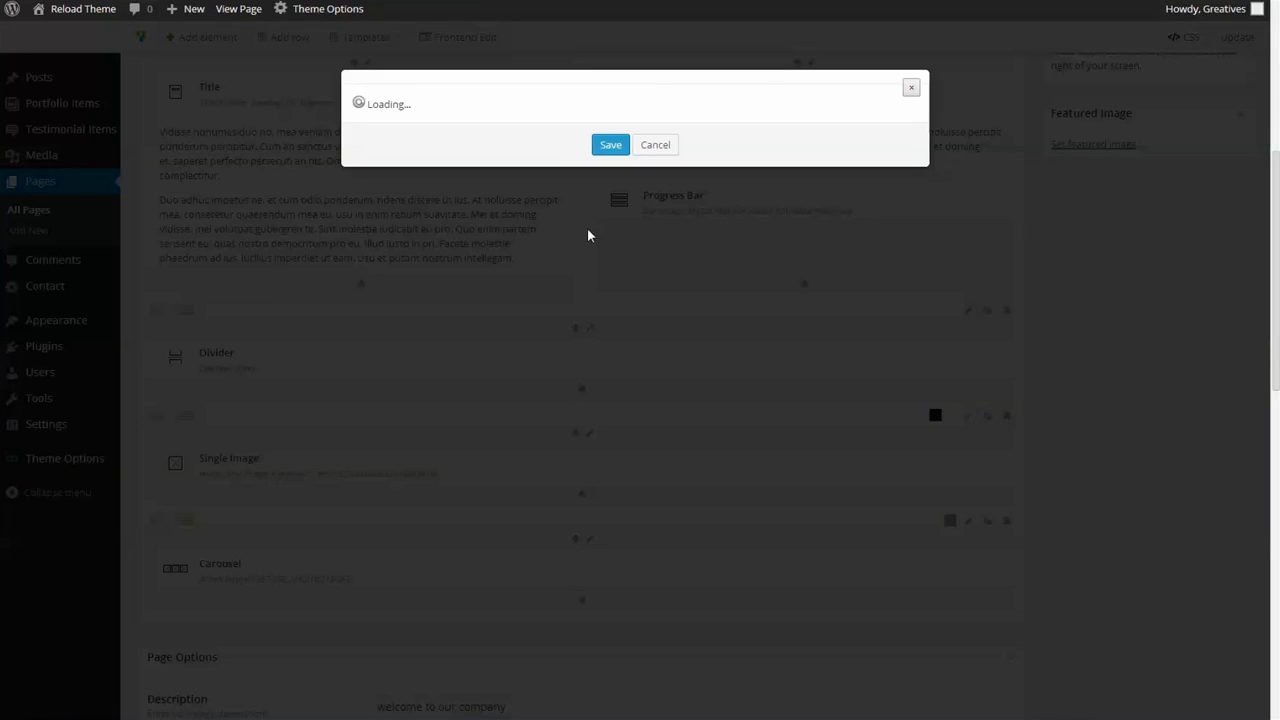
scroll(589, 236, "down", 4)
scroll(588, 240, "down", 5)
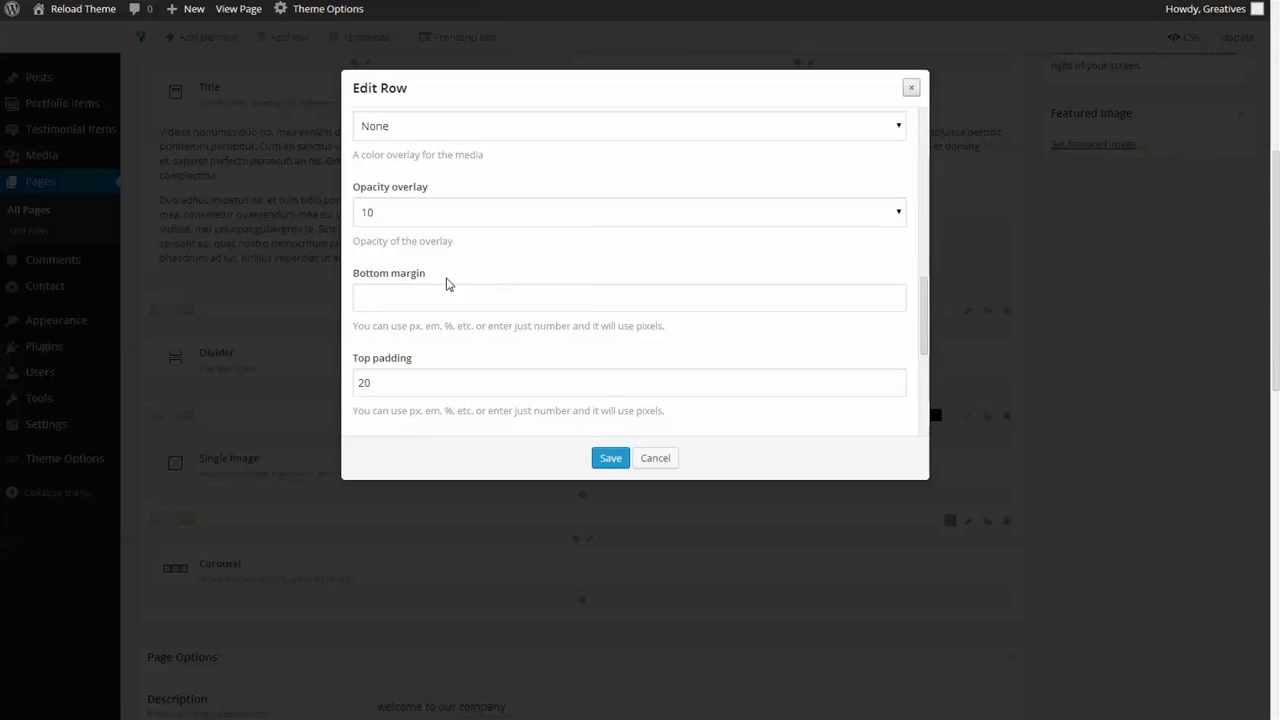
left_click(407, 303)
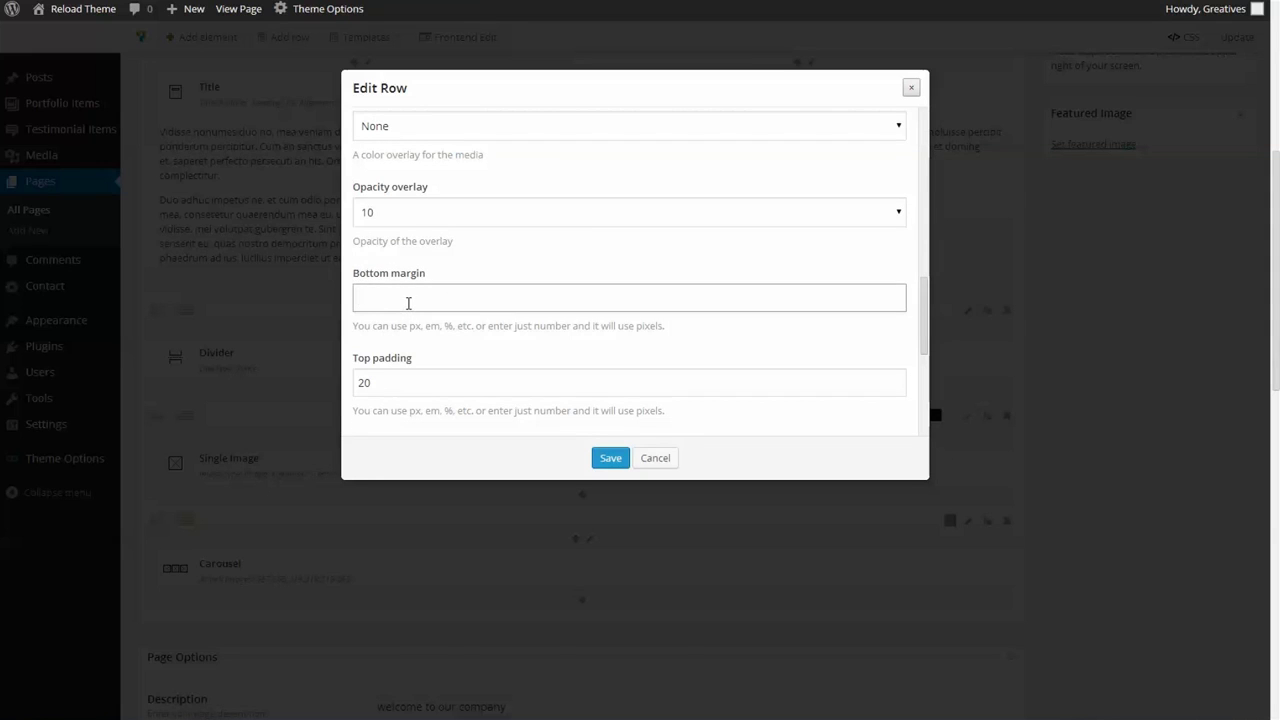
left_click(611, 462)
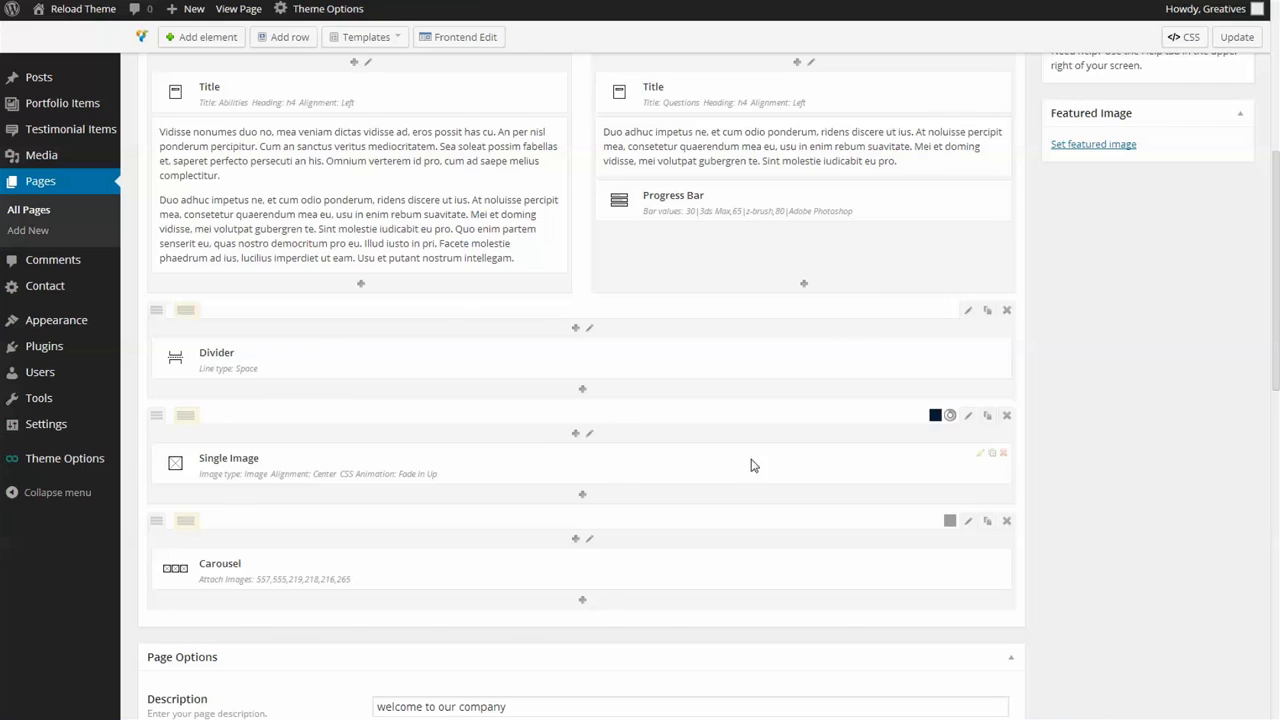
- Update the page and check the spacing between the chart image and the logo carousel on the published page
scroll(1158, 335, "up", 5)
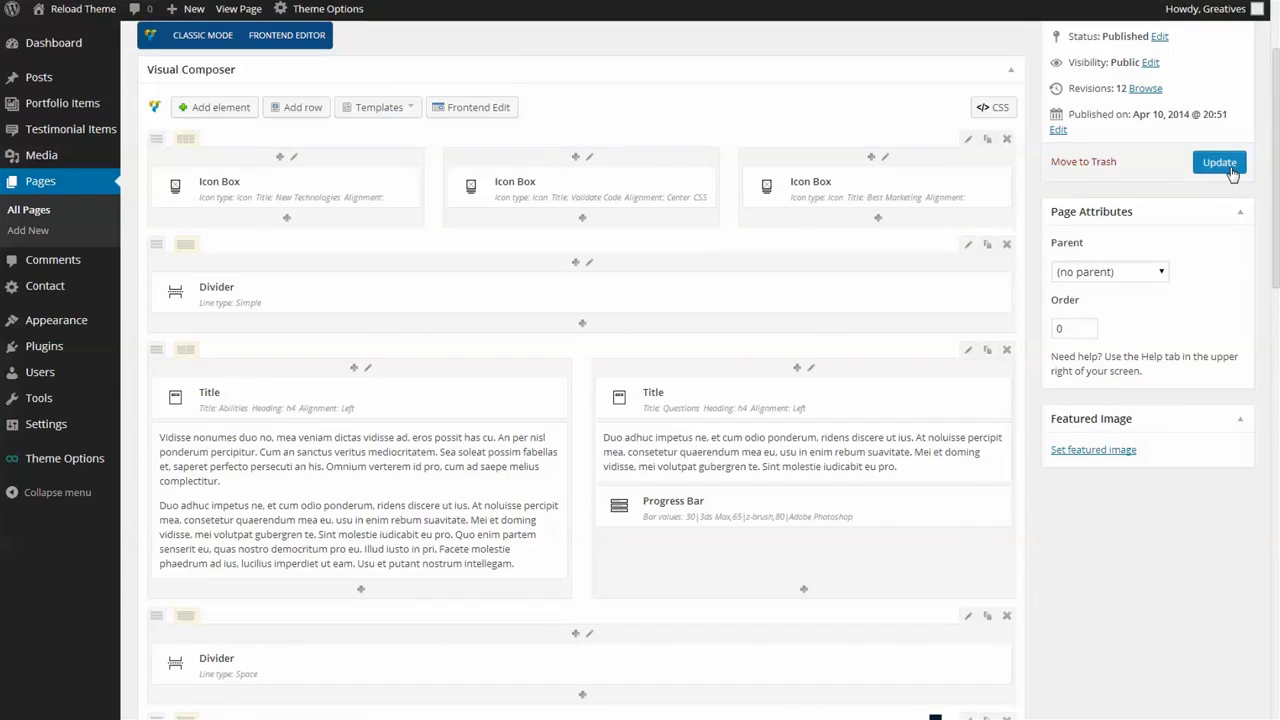
left_click(1220, 163)
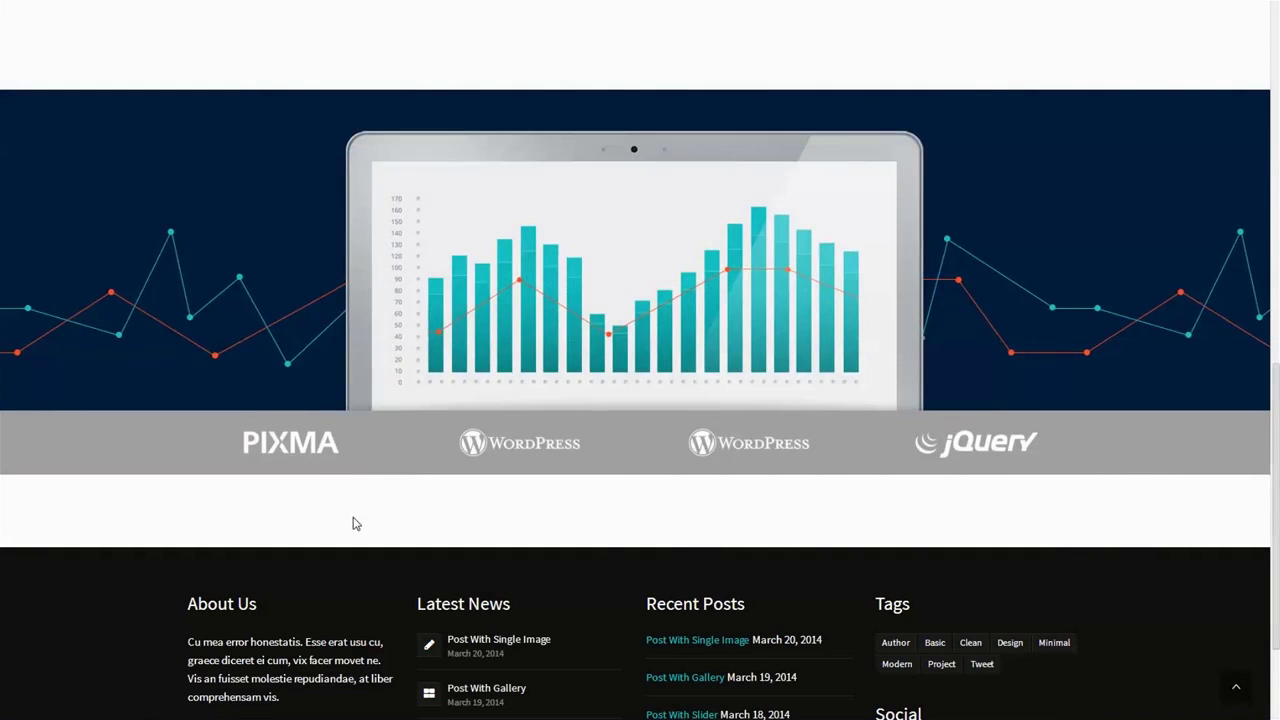
scroll(355, 523, "up", 2)
scroll(355, 523, "down", 2)
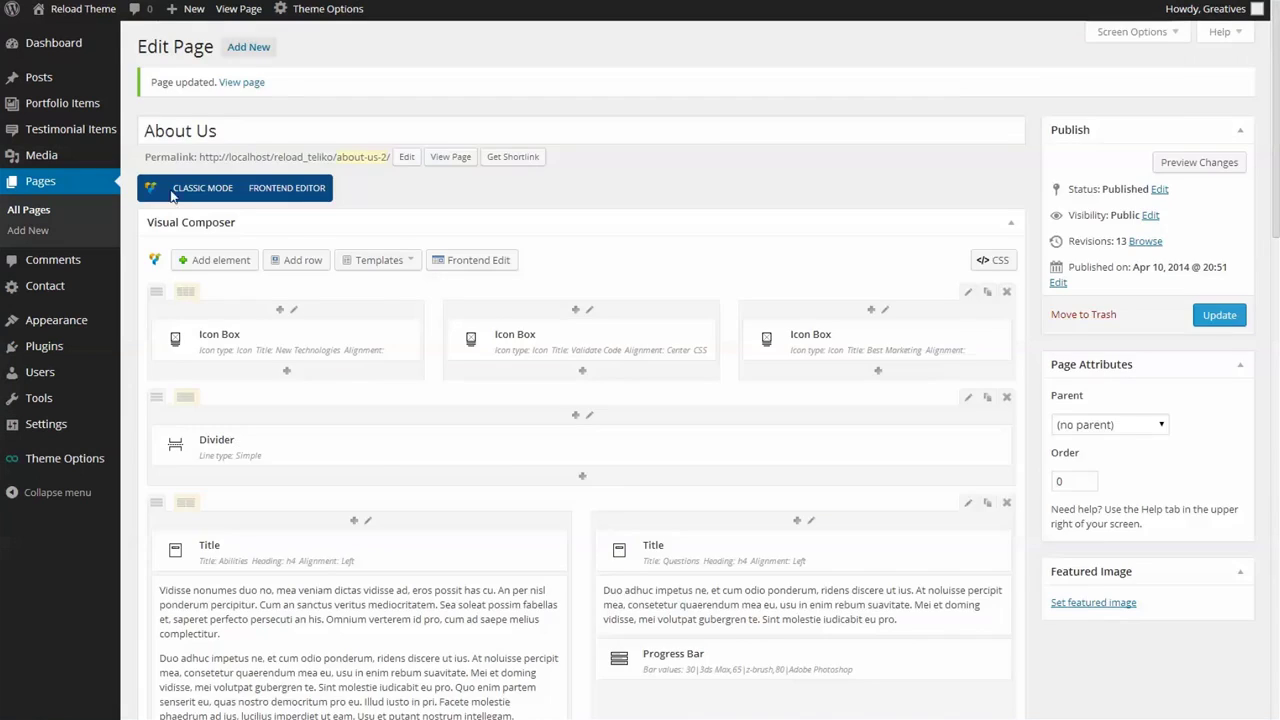
scroll(548, 467, "down", 4)
scroll(548, 467, "down", 2)
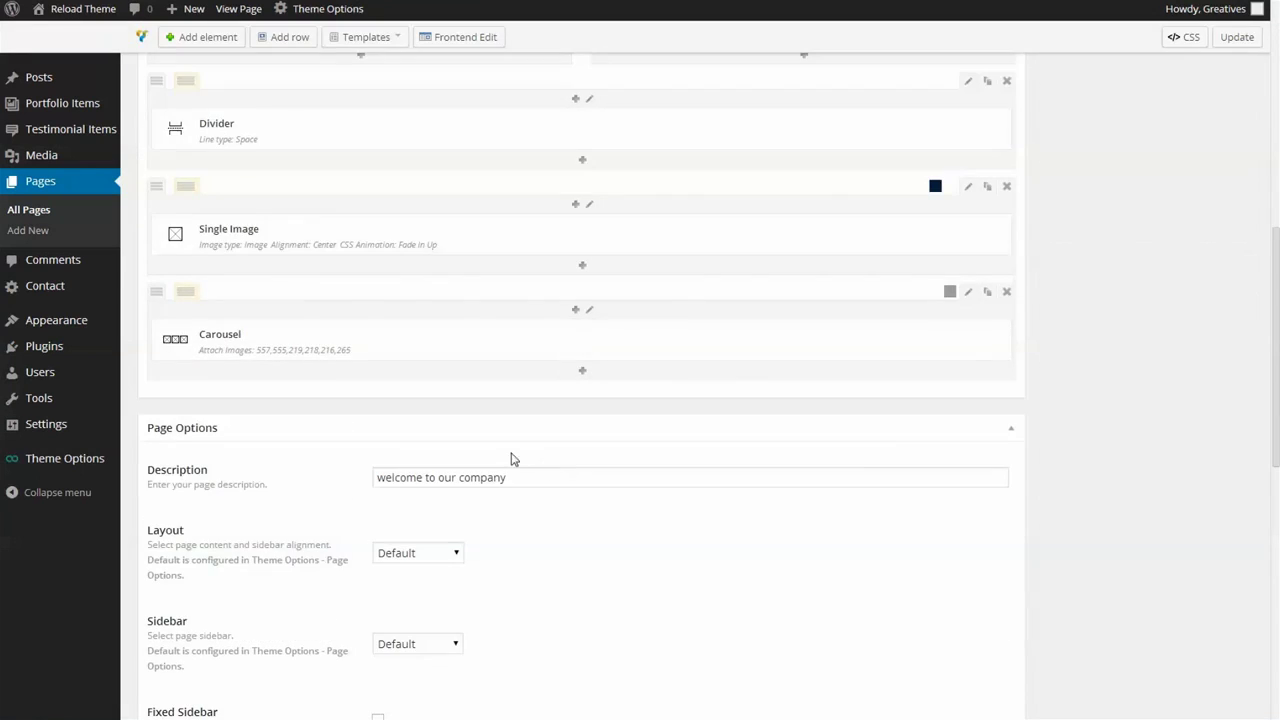
left_click(980, 330)
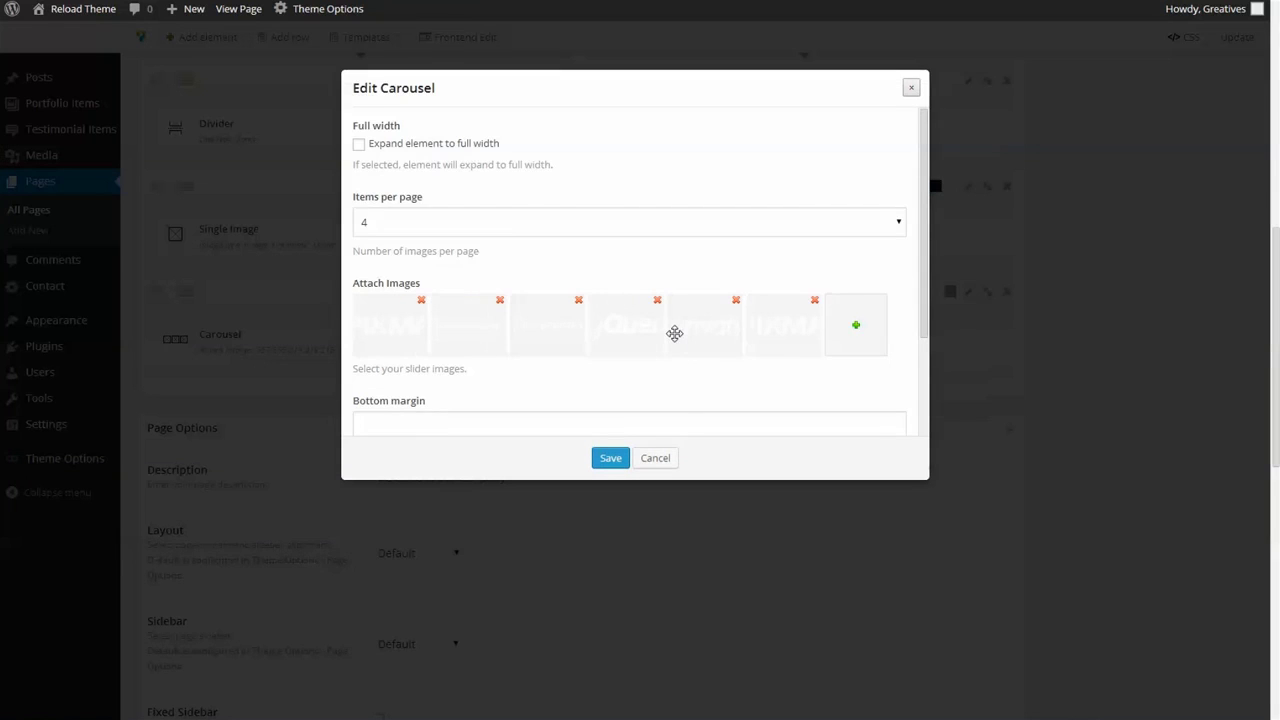
scroll(675, 340, "down", 3)
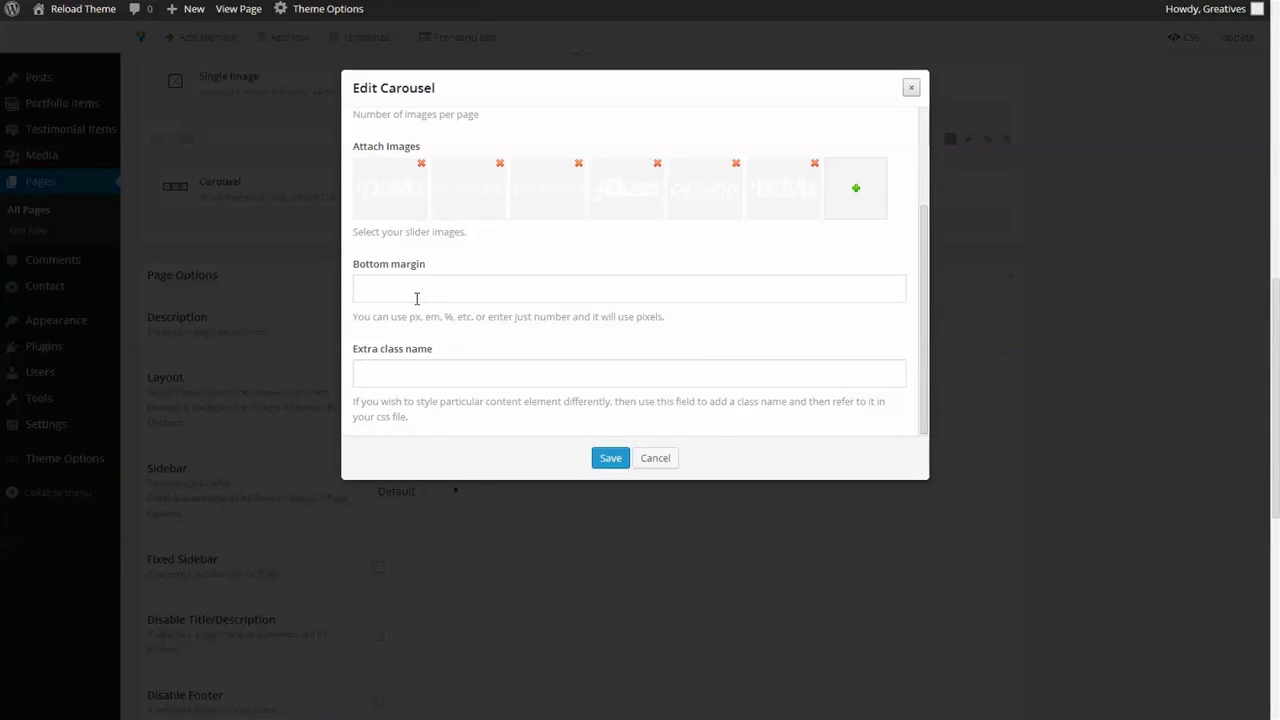
scroll(417, 297, "up", 3)
left_click(676, 458)
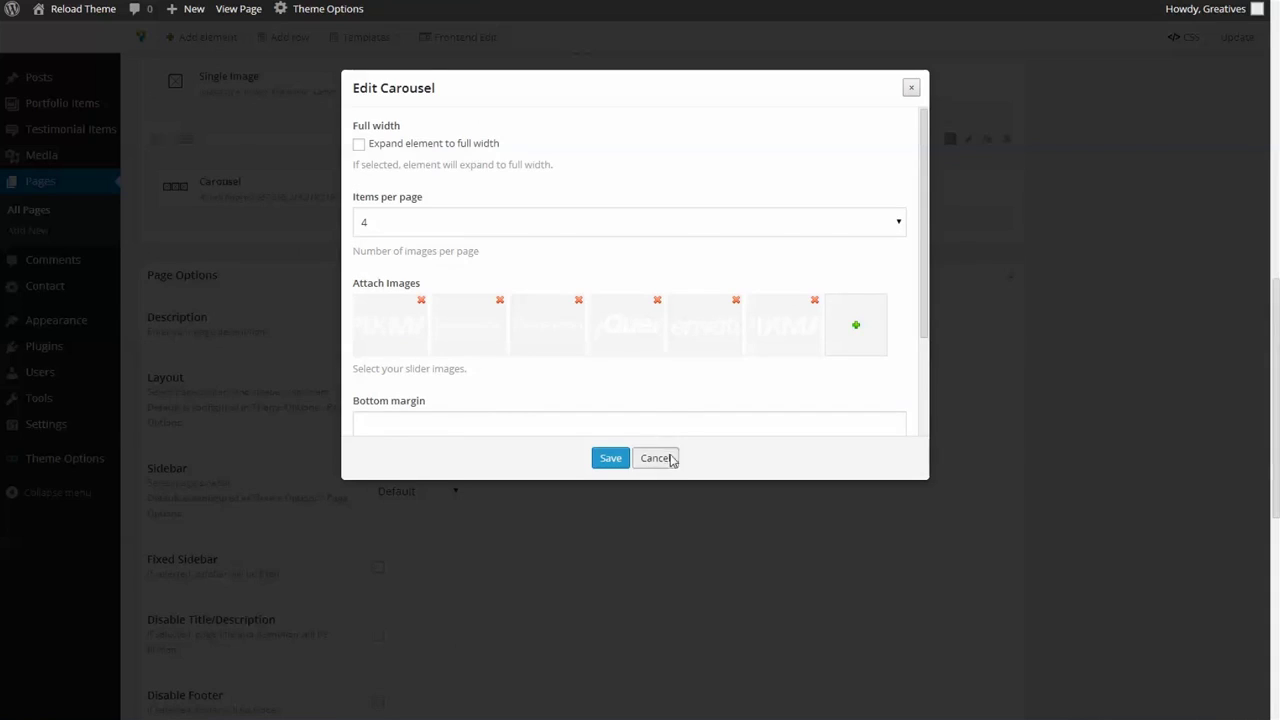
scroll(740, 440, "up", 3)
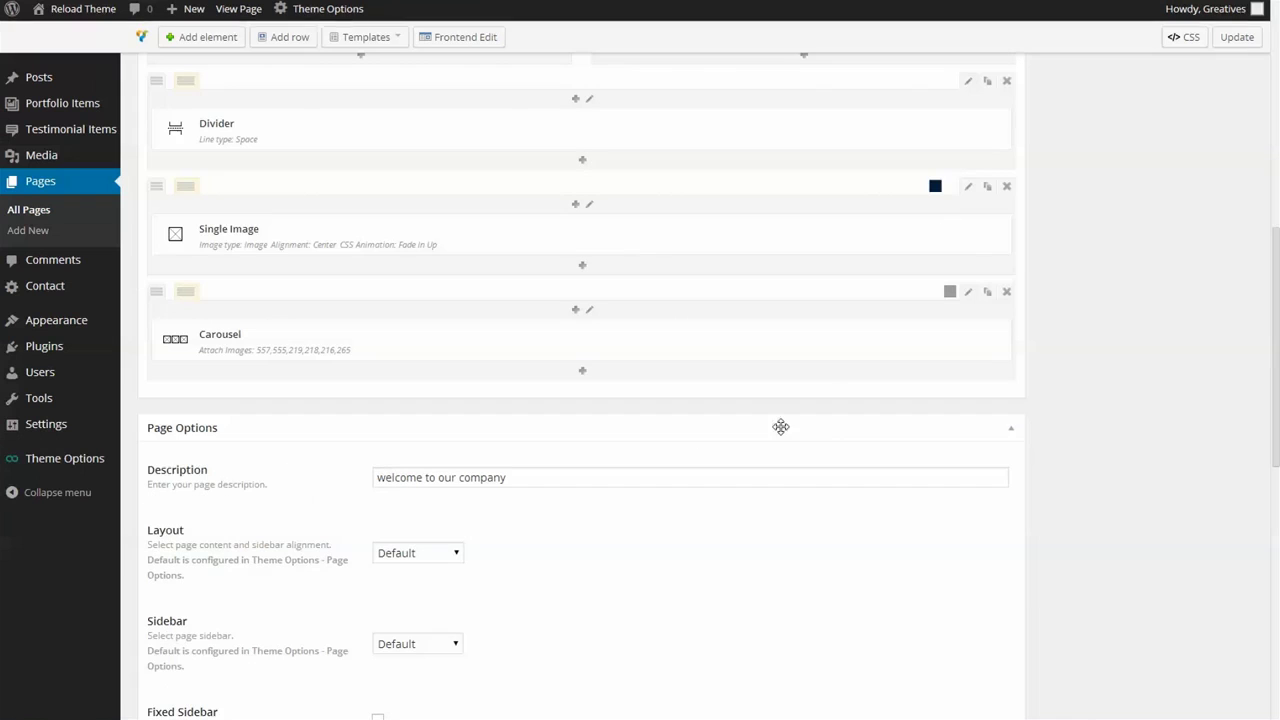
- Set the Carousel row's top and bottom padding to 40, enable its Footer section option, and save the row settings
left_click(968, 291)
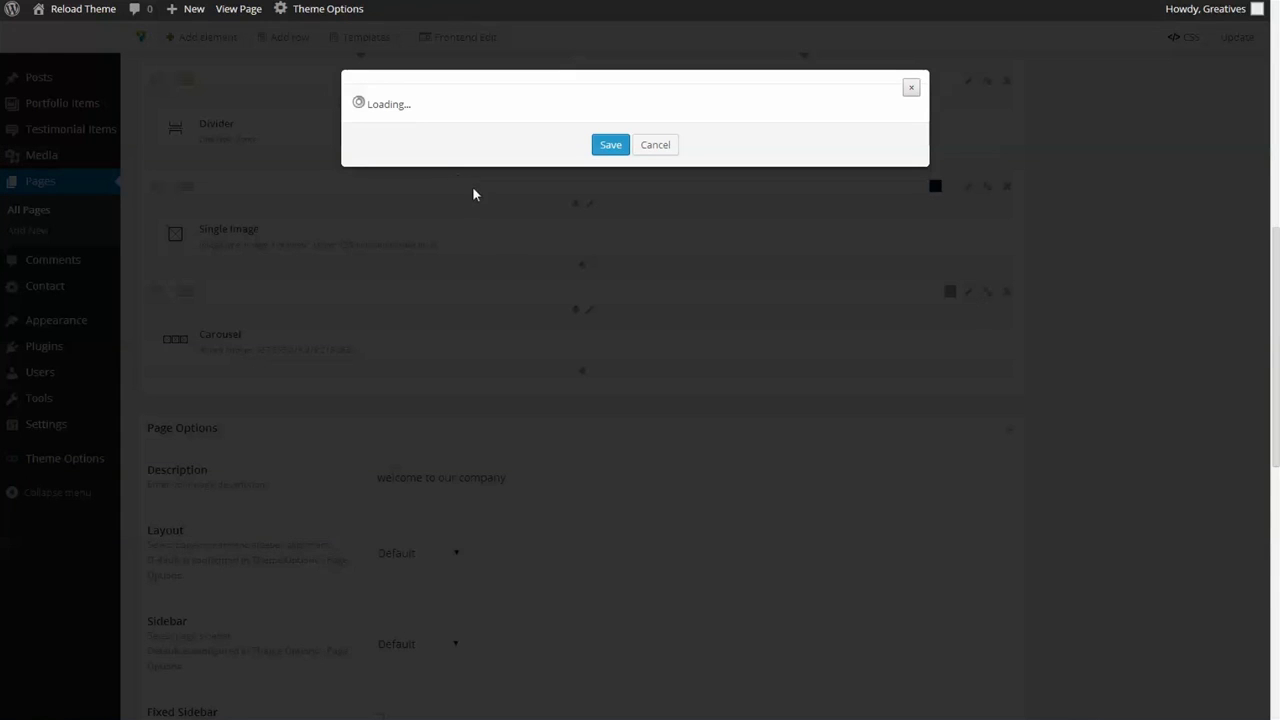
scroll(543, 211, "down", 4)
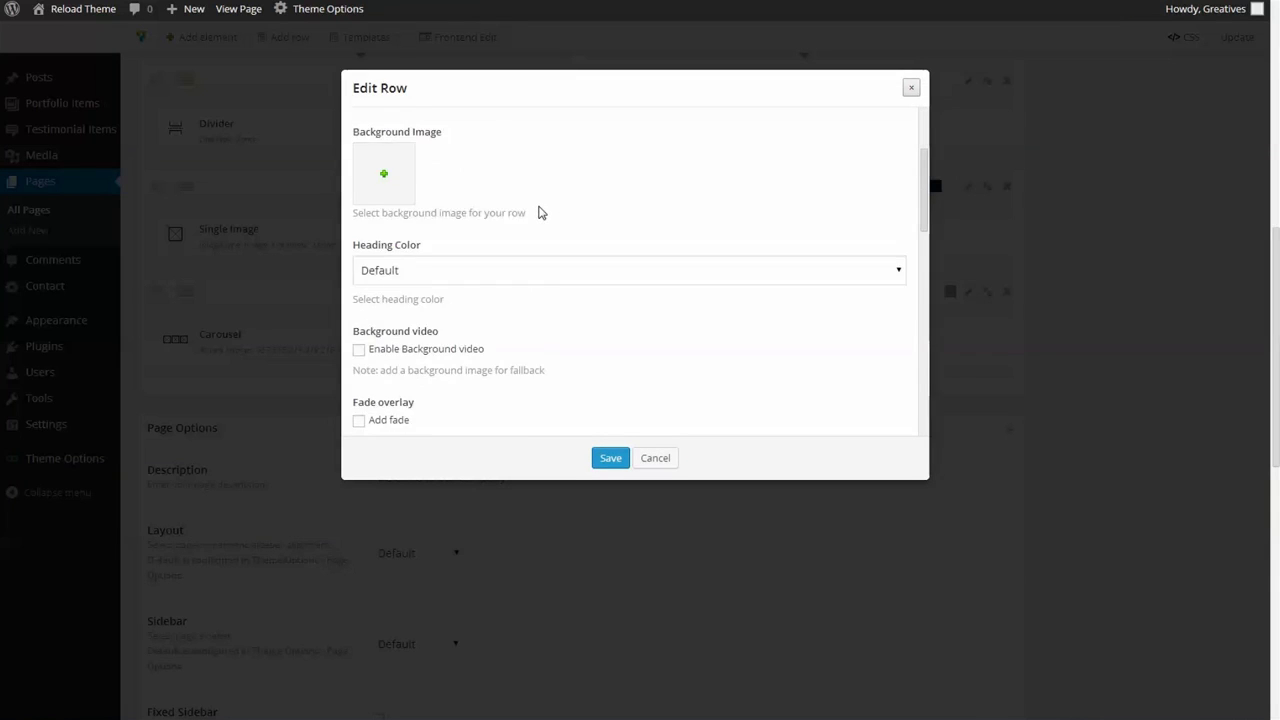
scroll(505, 334, "down", 5)
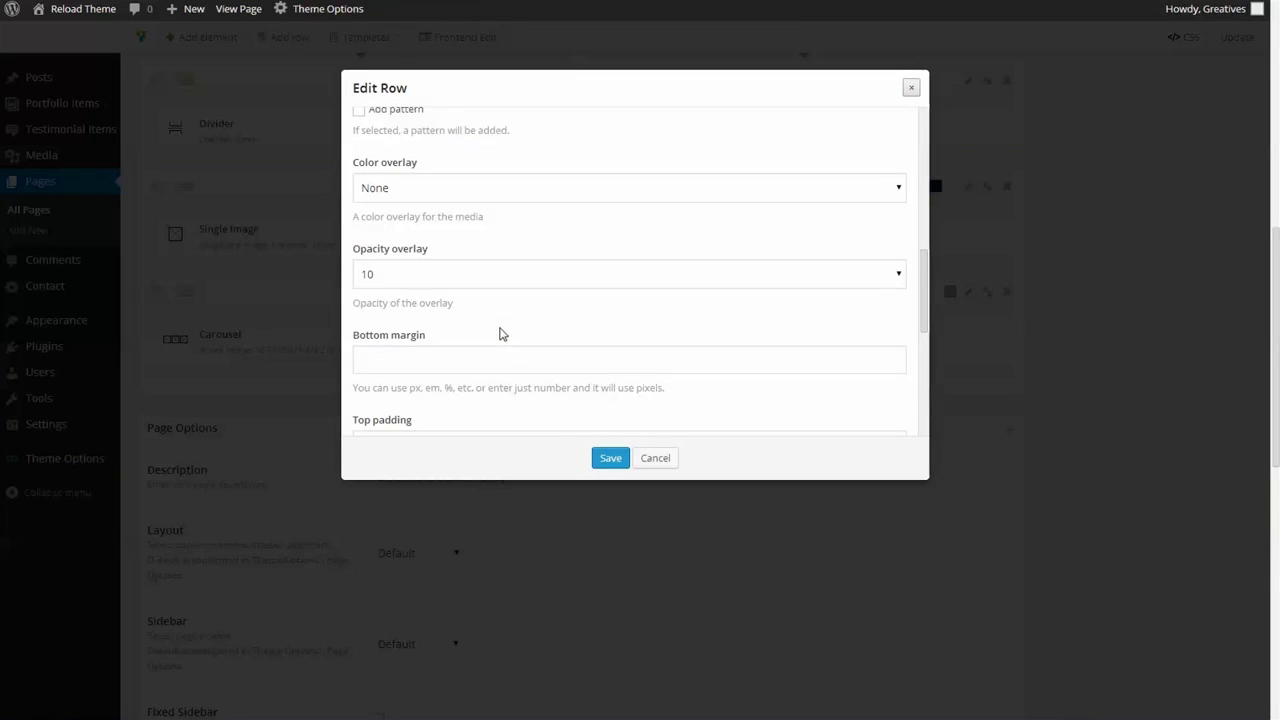
scroll(400, 292, "down", 2)
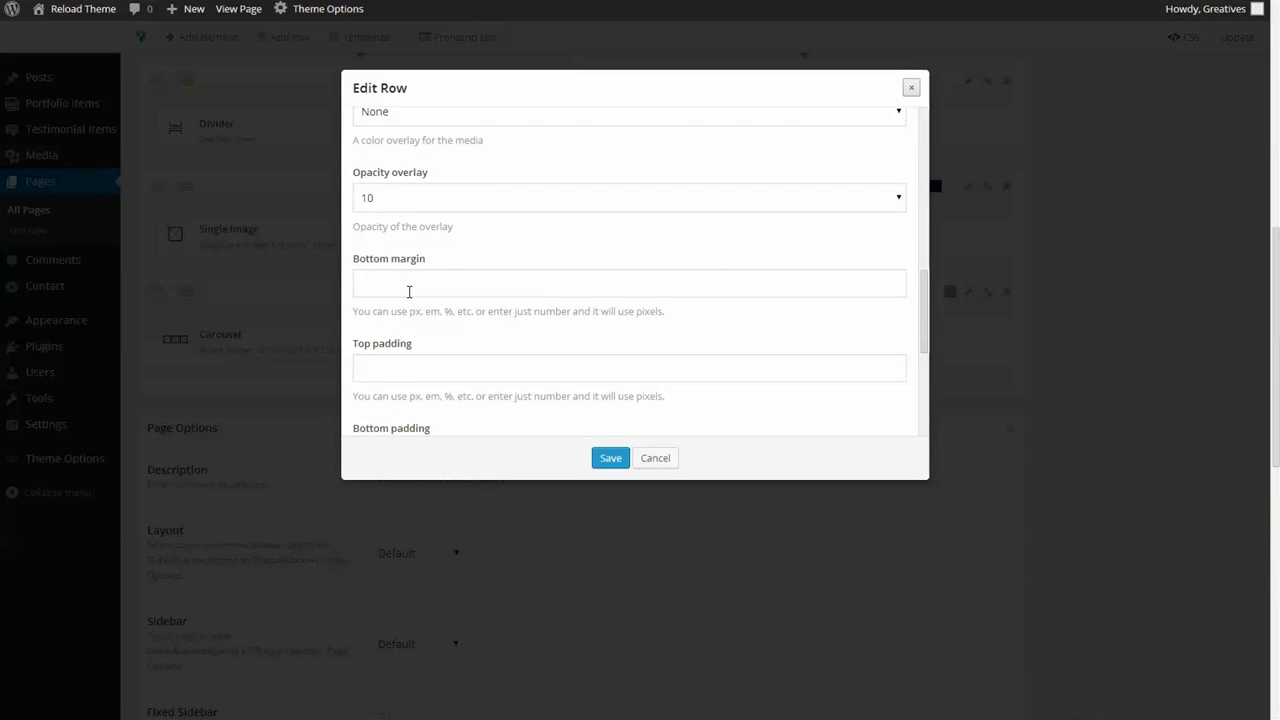
scroll(395, 296, "down", 2)
left_click(389, 296)
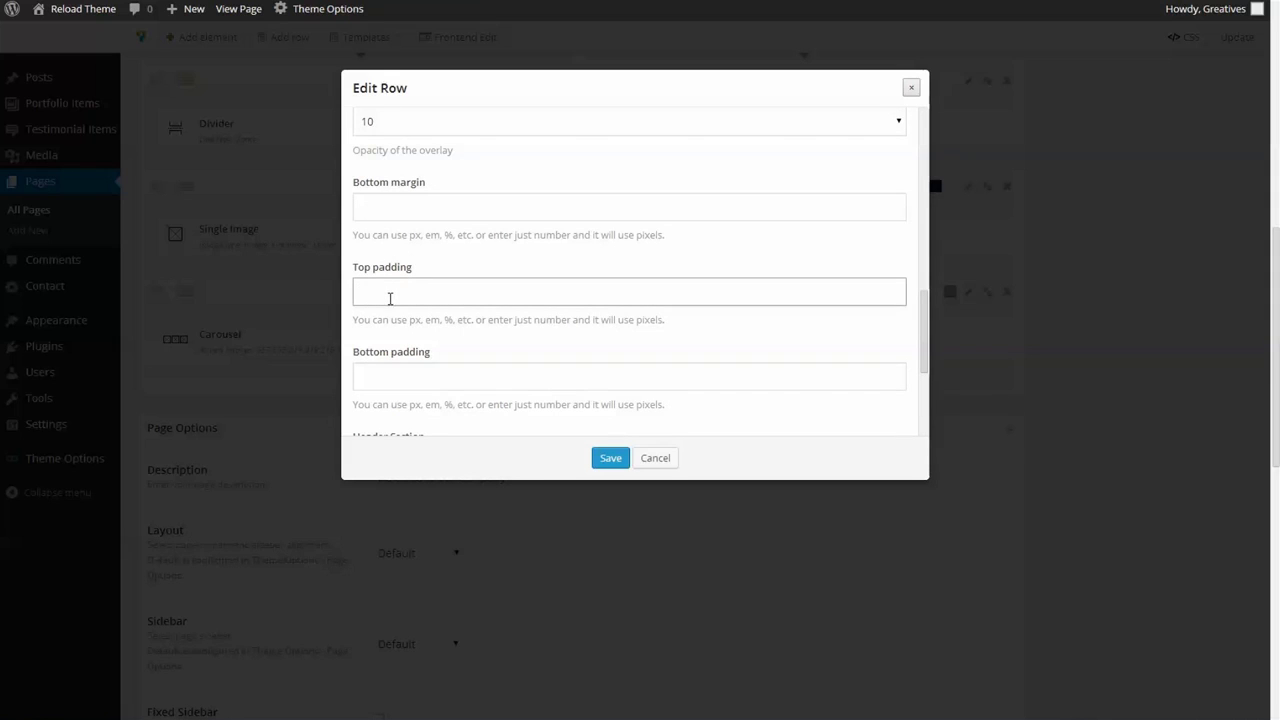
left_click(389, 376)
scroll(477, 287, "down", 3)
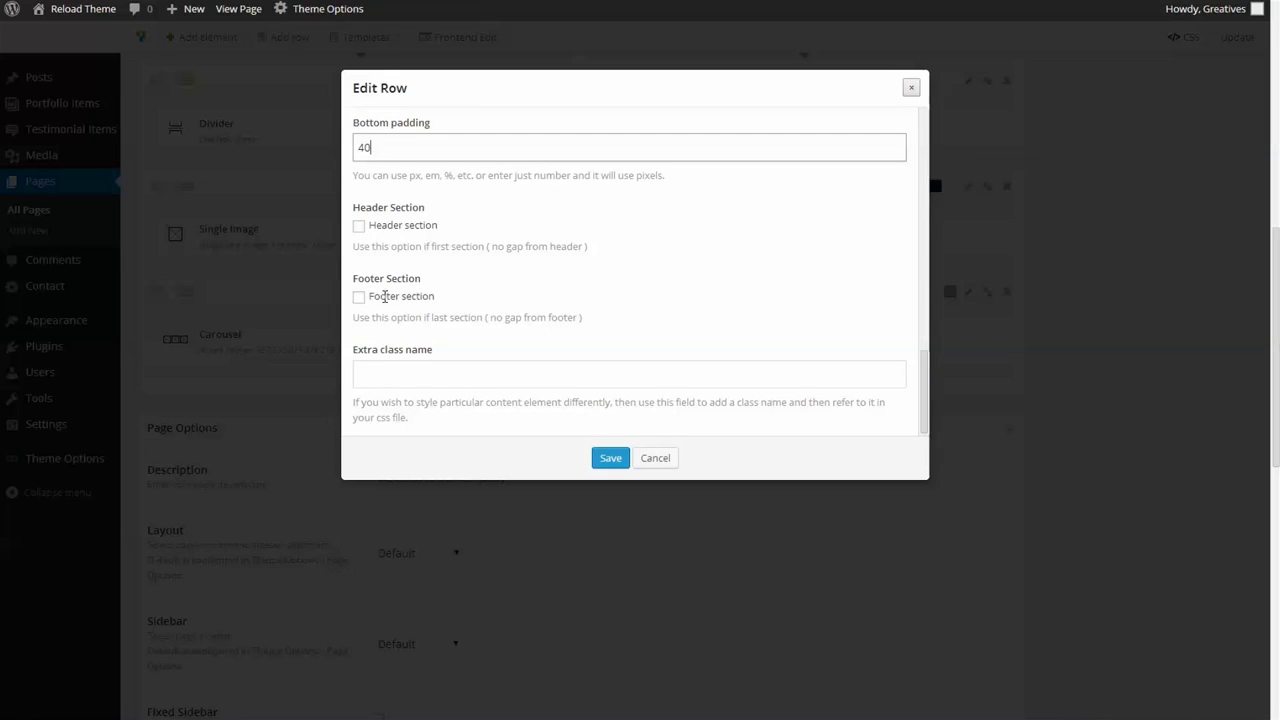
left_click(361, 306)
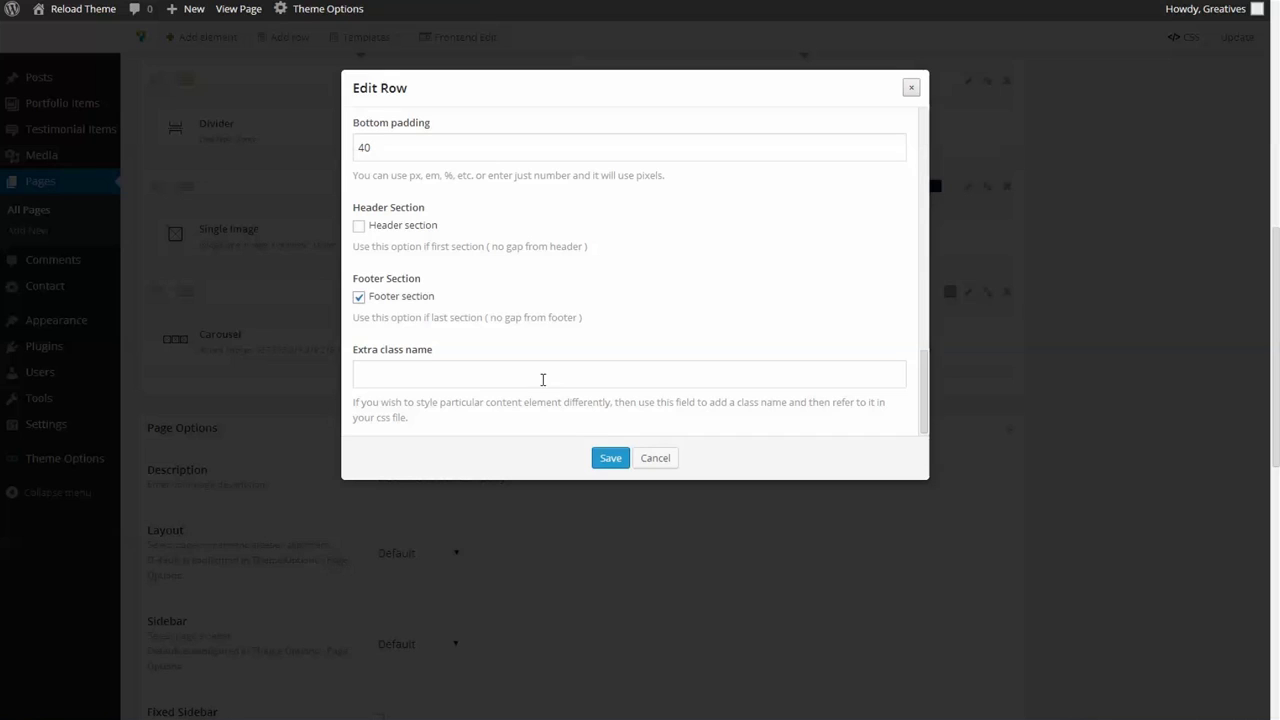
left_click(610, 458)
- Update the page and review the published About Us page from the logo carousel up to the icon boxes
scroll(1198, 230, "up", 10)
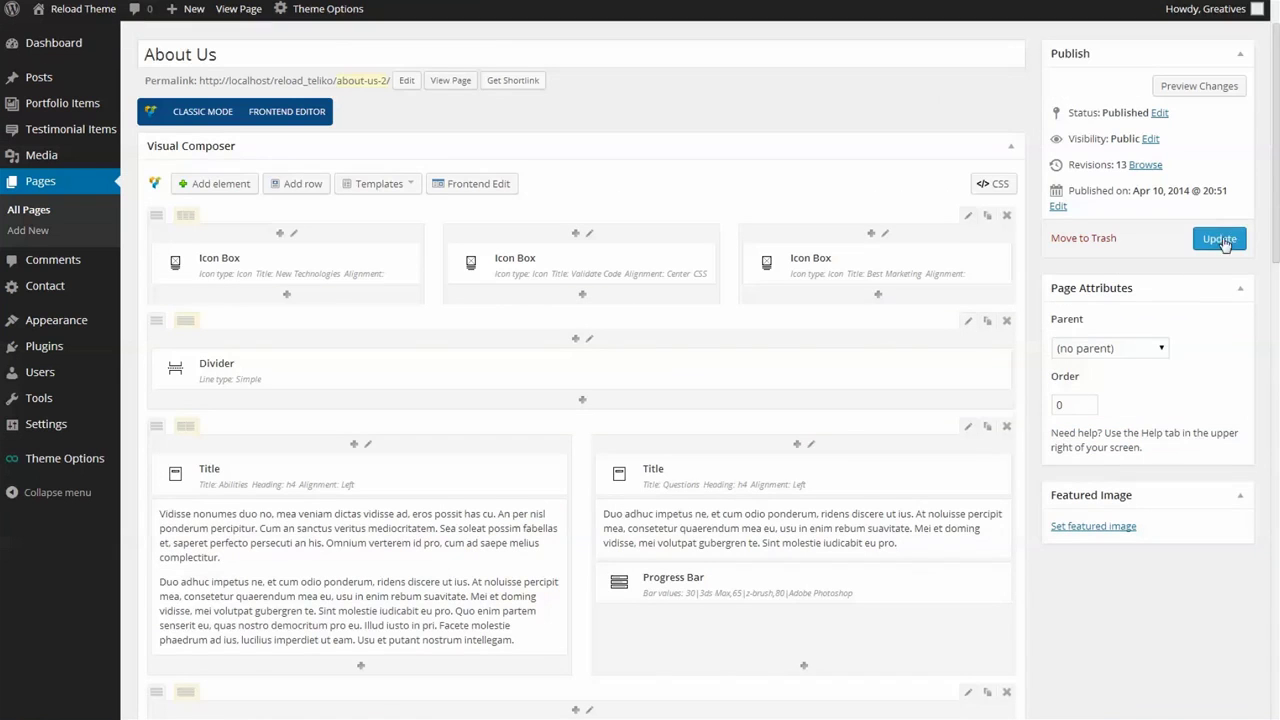
left_click(1220, 239)
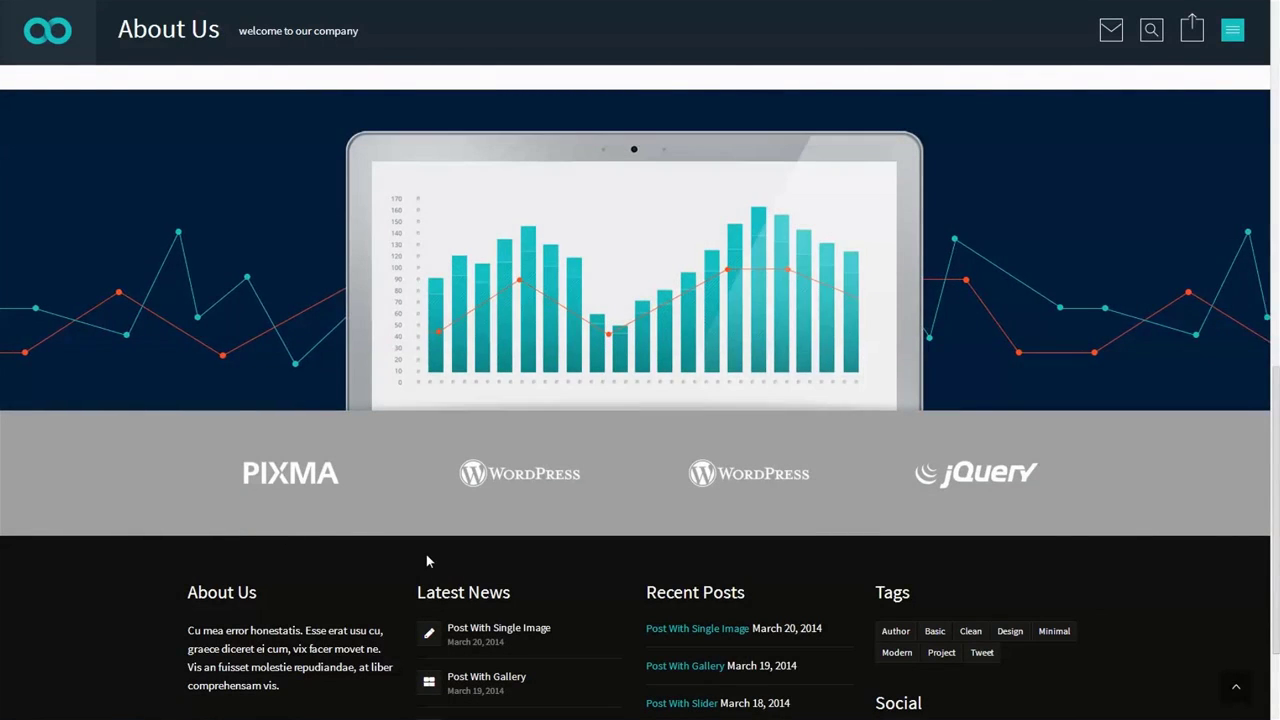
scroll(426, 561, "up", 5)
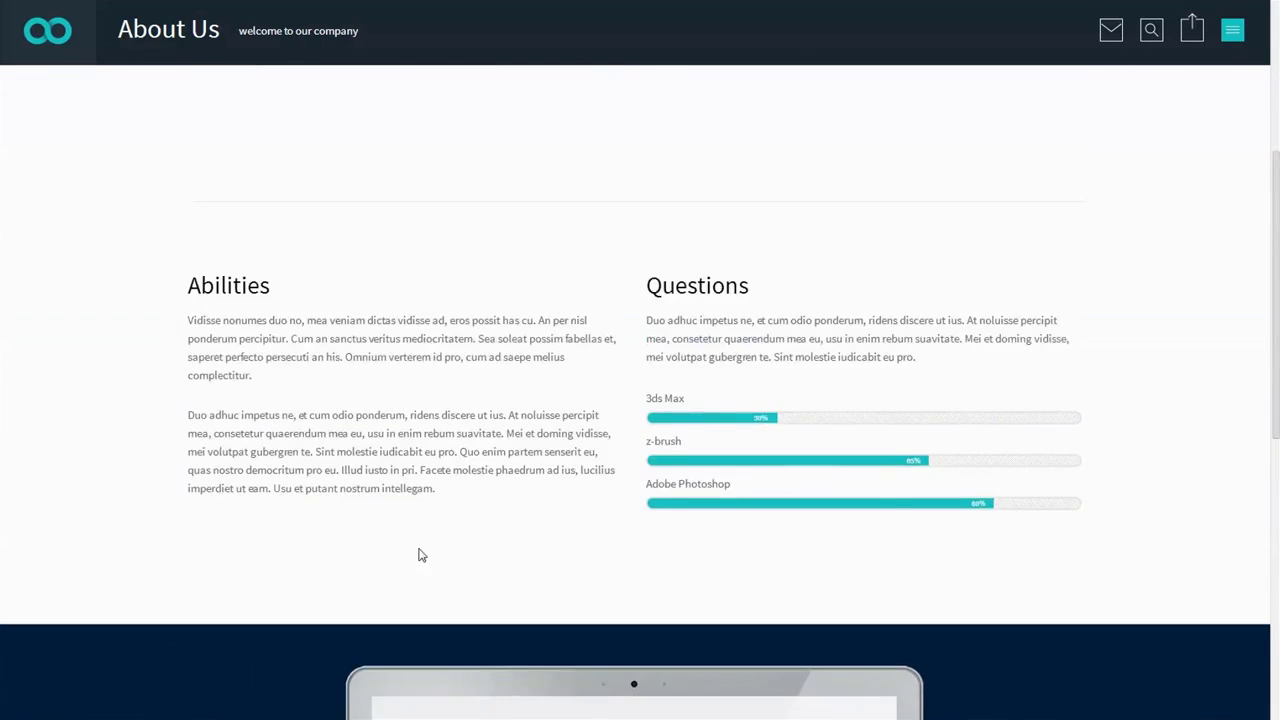
scroll(421, 555, "up", 2)
scroll(420, 553, "up", 1)
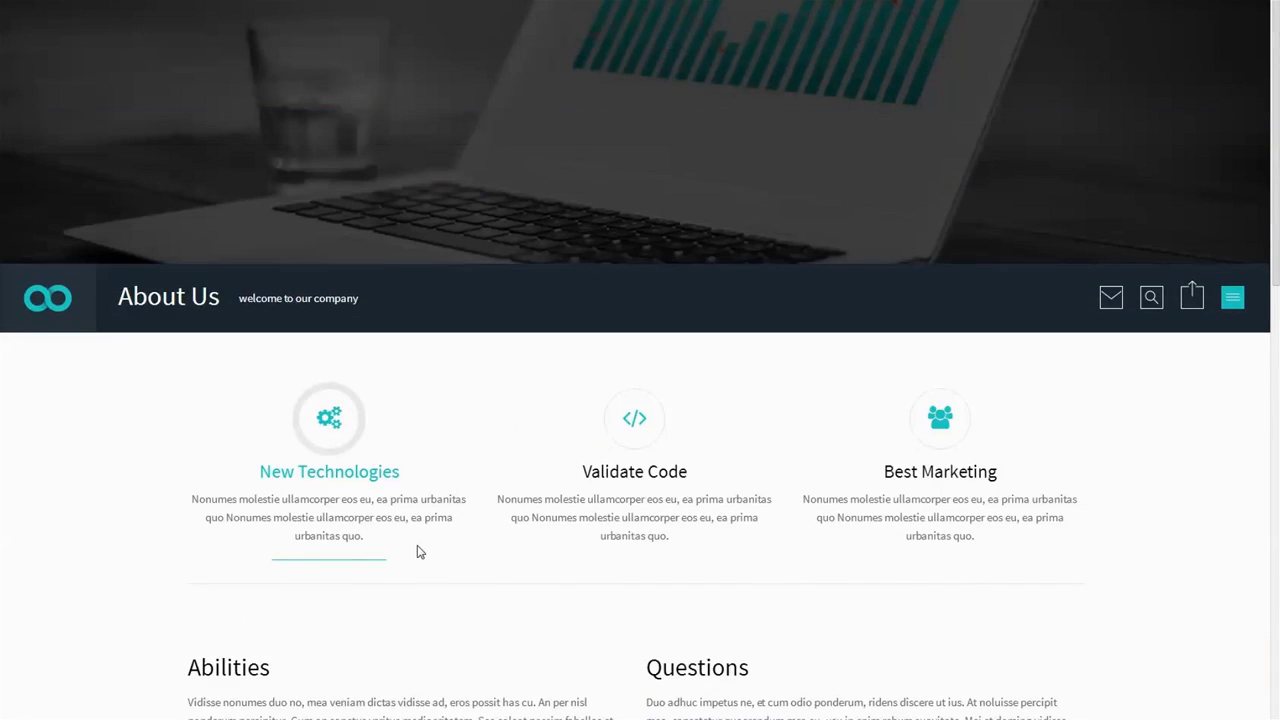